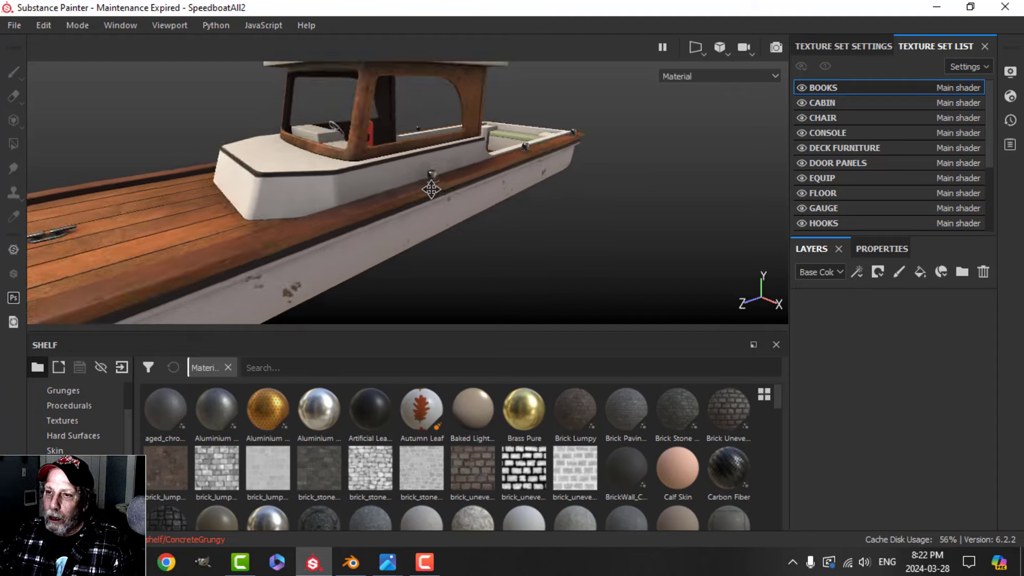
Examine the boat from the hull and rear deck to the console and chair inside the cabin.
alt+middle_drag(414, 213, 389, 224)
alt+drag(389, 223, 334, 204)
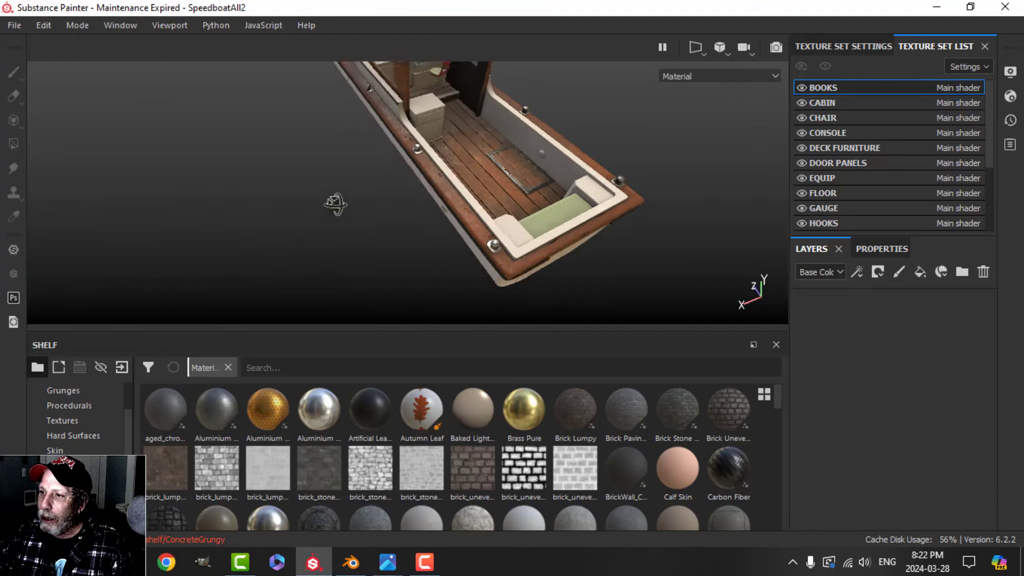
scroll(453, 159, up, 5)
alt+middle_drag(453, 159, 369, 227)
scroll(389, 267, up, 2)
alt+drag(388, 264, 368, 203)
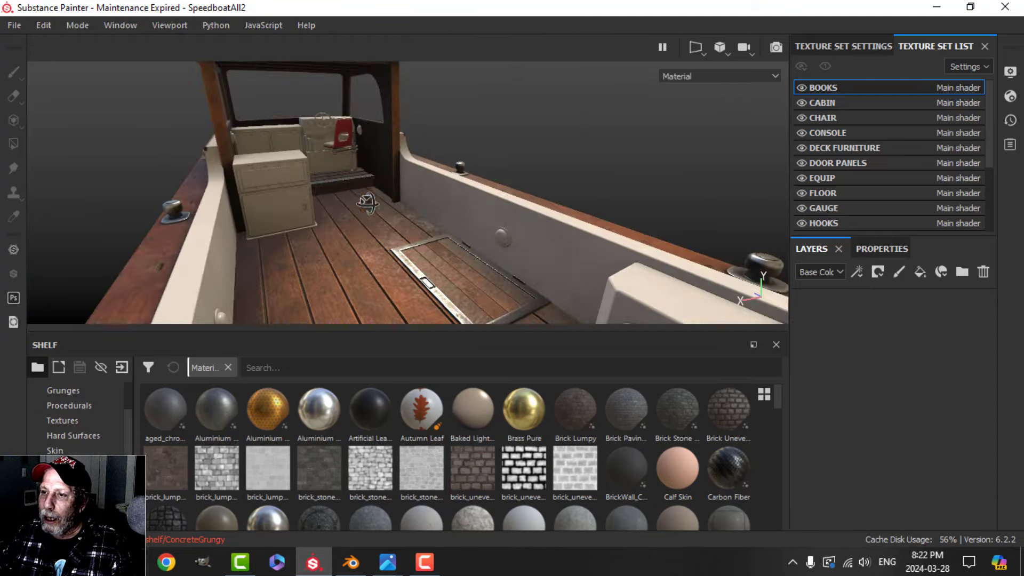
alt+middle_drag(368, 203, 385, 265)
scroll(385, 257, up, 6)
scroll(382, 260, up, 3)
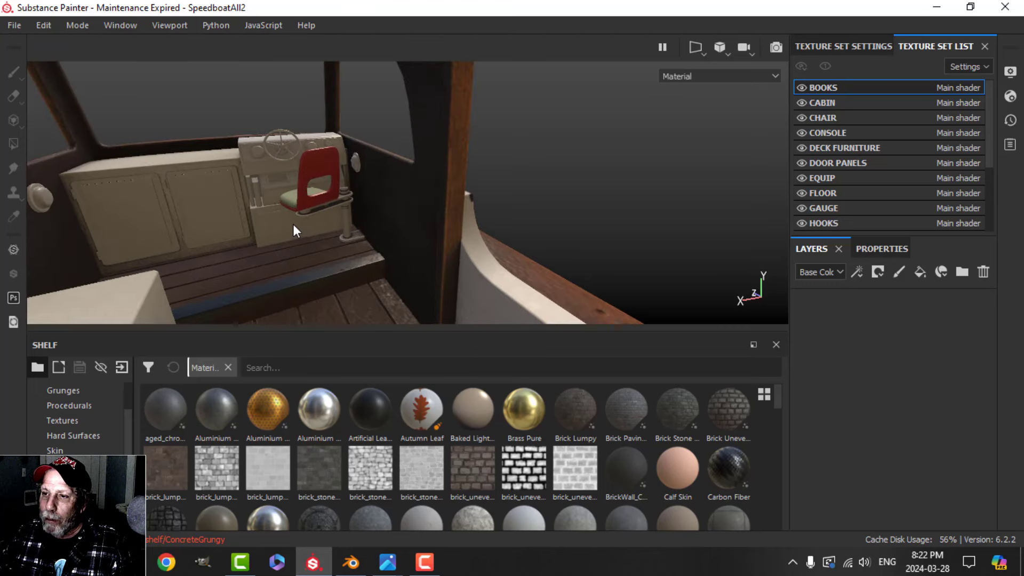
alt+middle_drag(293, 224, 375, 244)
scroll(356, 244, up, 4)
scroll(356, 244, down, 1)
scroll(345, 248, down, 1)
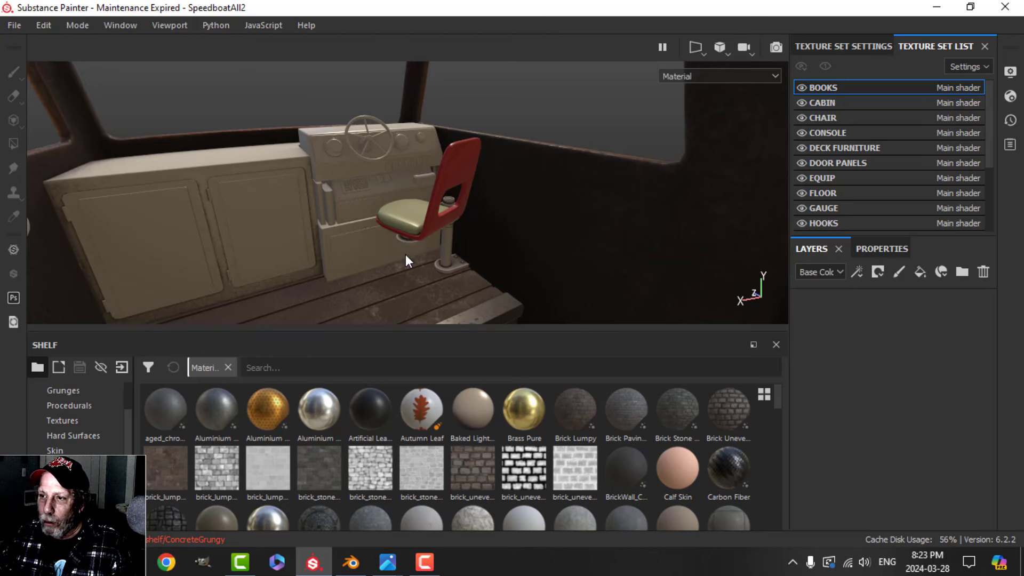
alt+drag(405, 254, 338, 230)
scroll(399, 239, up, 4)
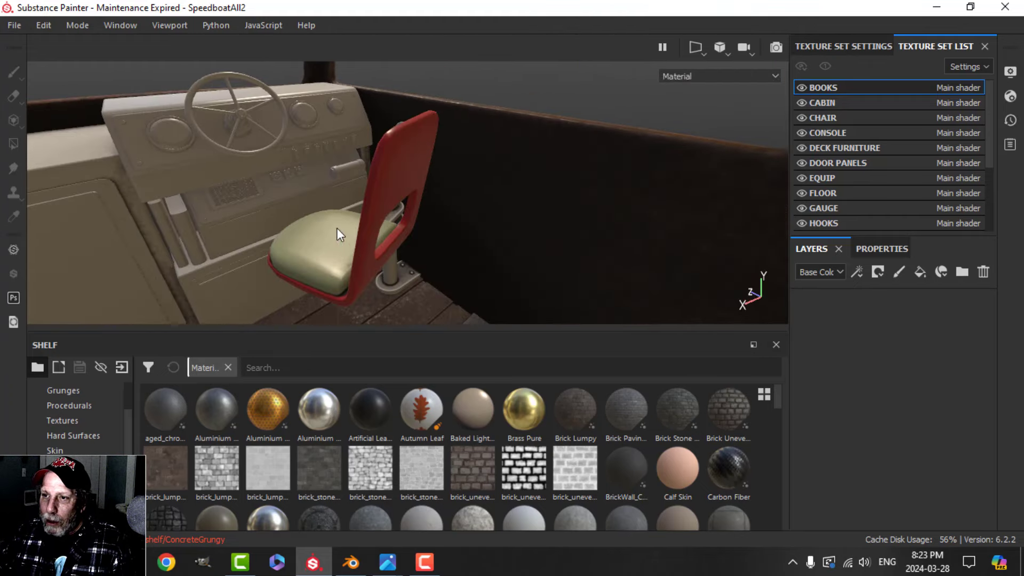
scroll(510, 236, up, 2)
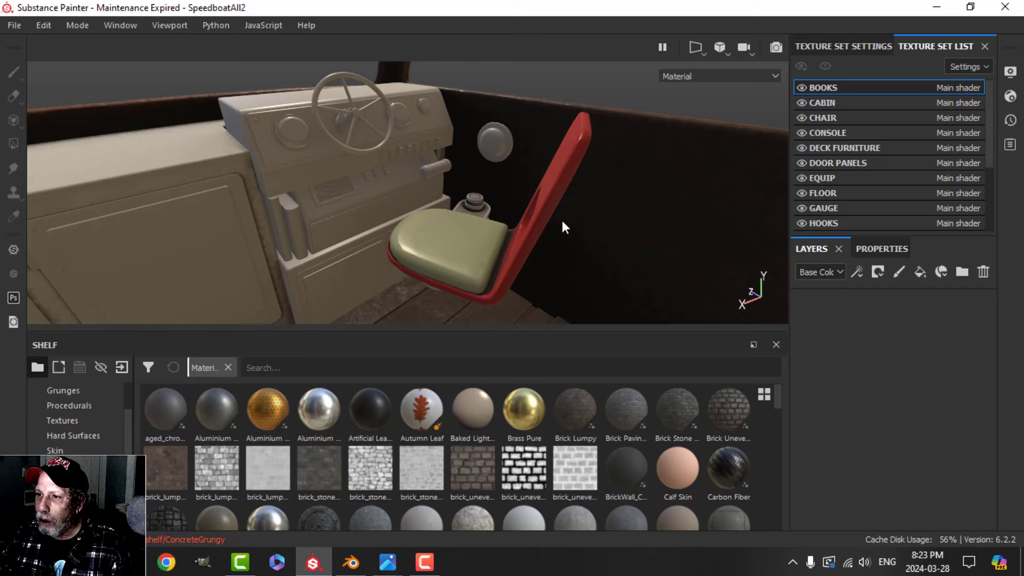
Select the CONSOLE texture set and examine the untextured console and adjoining cabinets in the cabin.
click(837, 134)
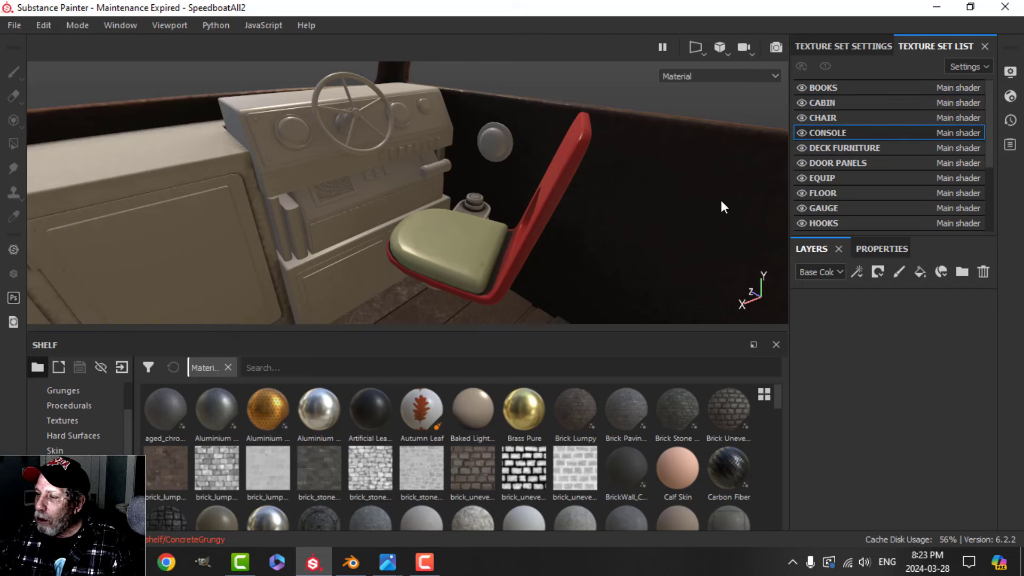
scroll(427, 232, down, 2)
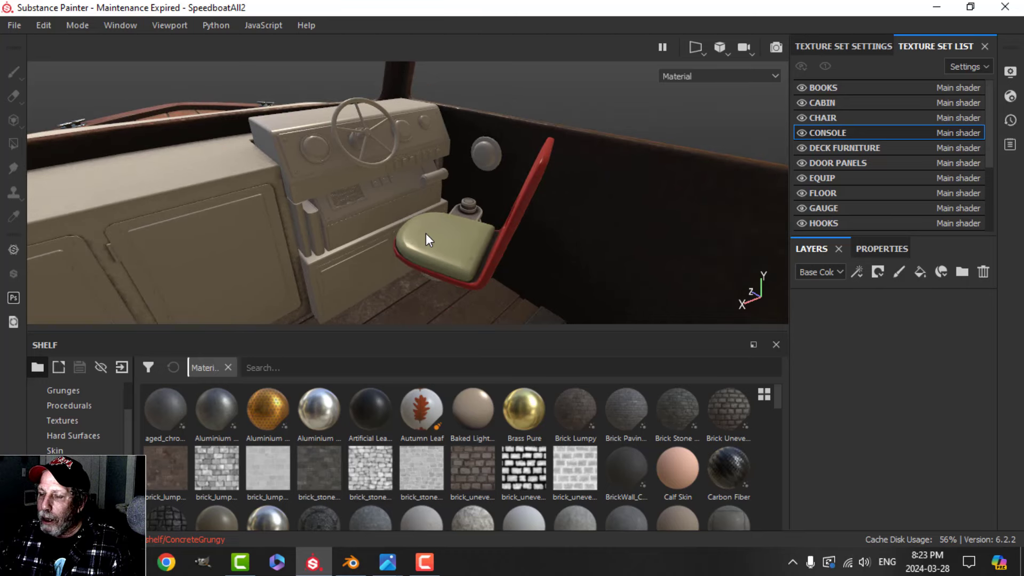
alt+middle_drag(440, 255, 455, 214)
scroll(455, 219, down, 1)
alt+drag(487, 226, 465, 228)
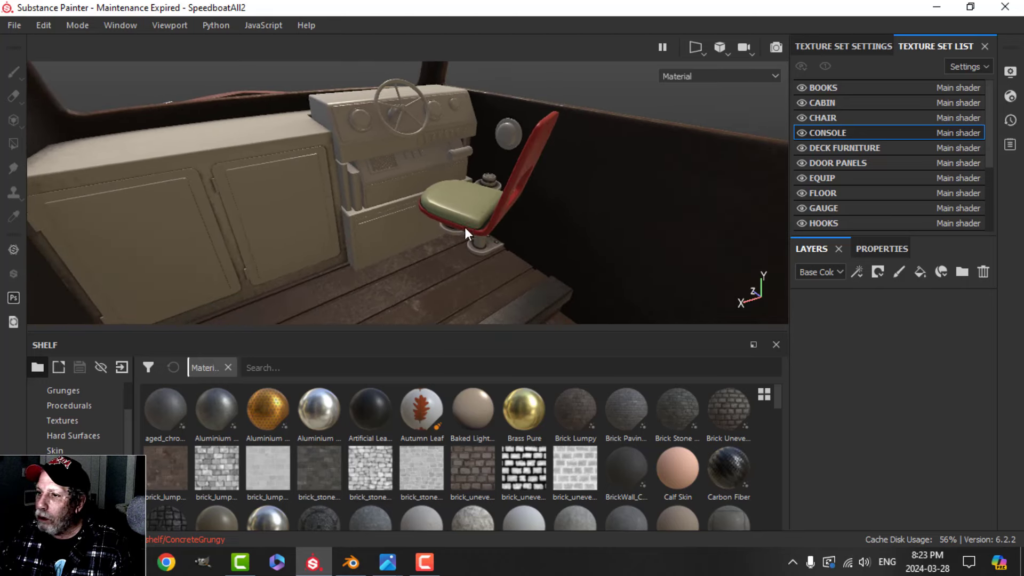
scroll(472, 232, down, 2)
alt+middle_drag(510, 222, 478, 227)
alt+drag(478, 227, 496, 226)
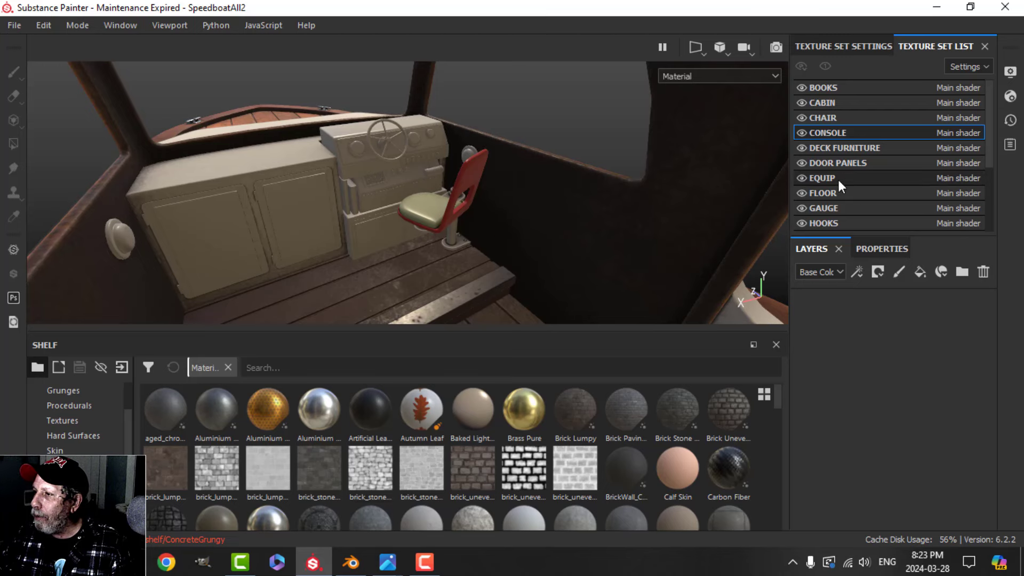
Copy the Plastic Dusty layer folder from the TRIM INNER texture set.
scroll(838, 180, down, 3)
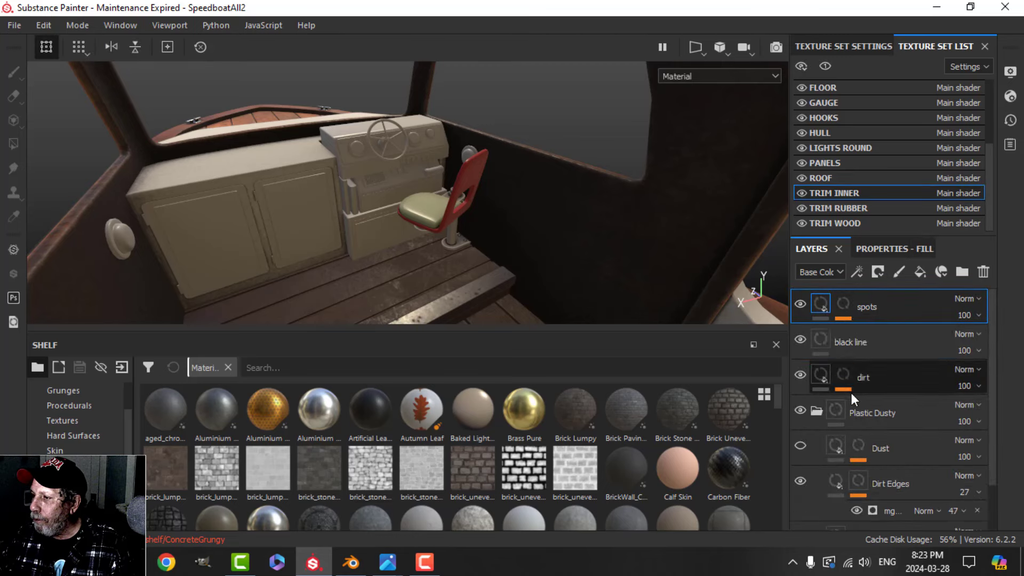
click(817, 414)
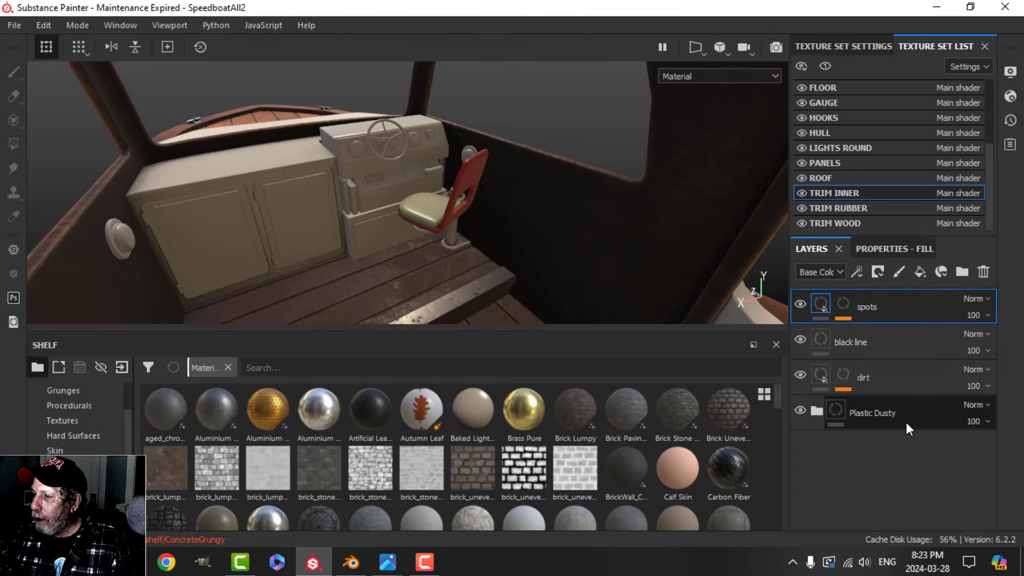
right_click(888, 412)
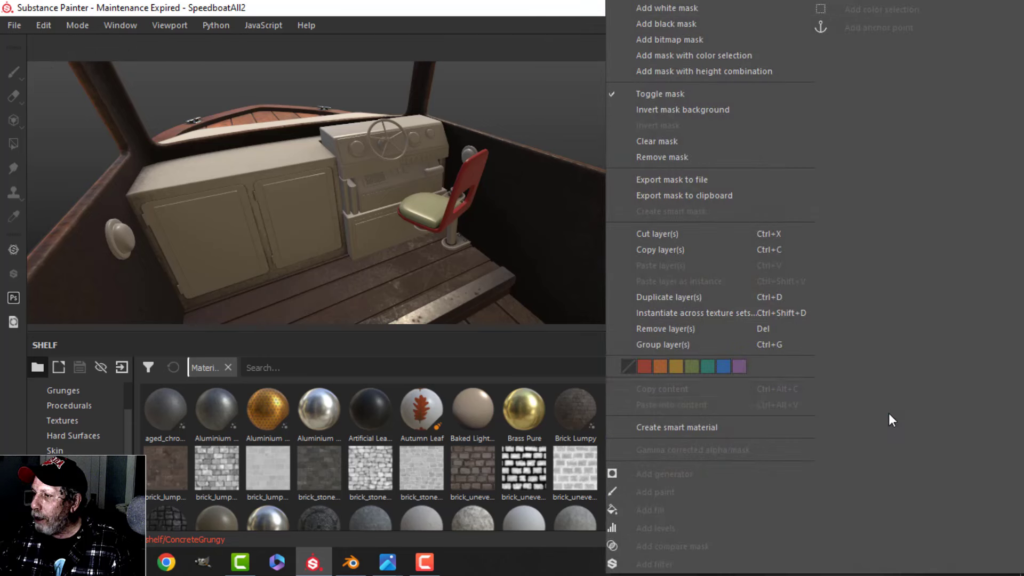
click(695, 254)
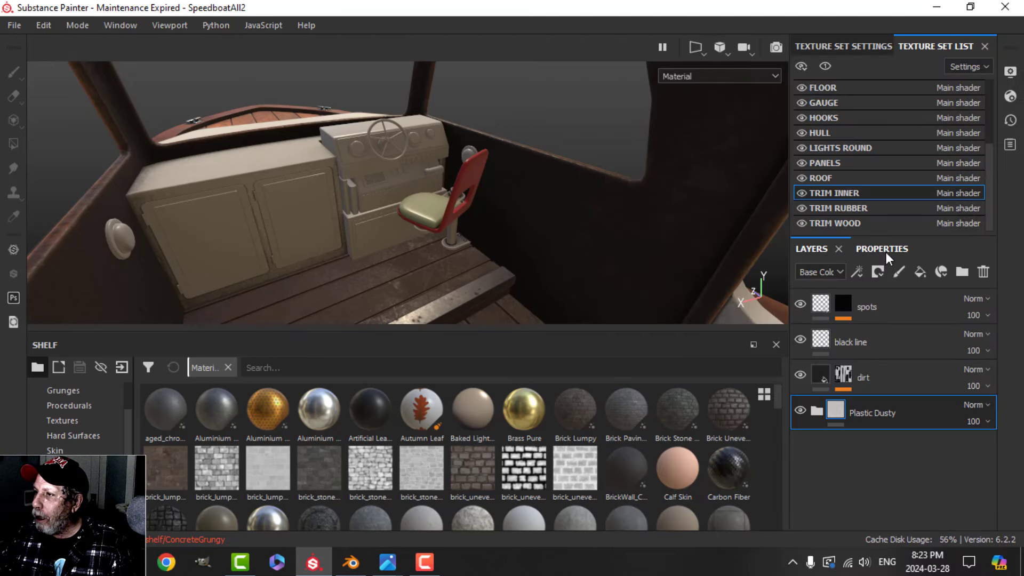
Paste the copied Plastic Dusty folder into the CONSOLE texture set.
scroll(848, 157, up, 5)
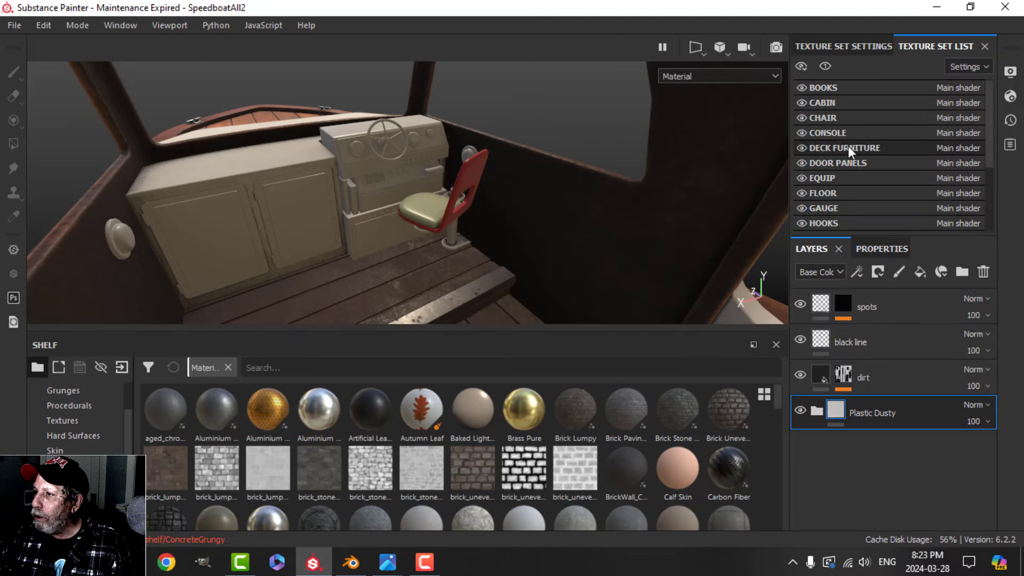
click(836, 133)
right_click(864, 330)
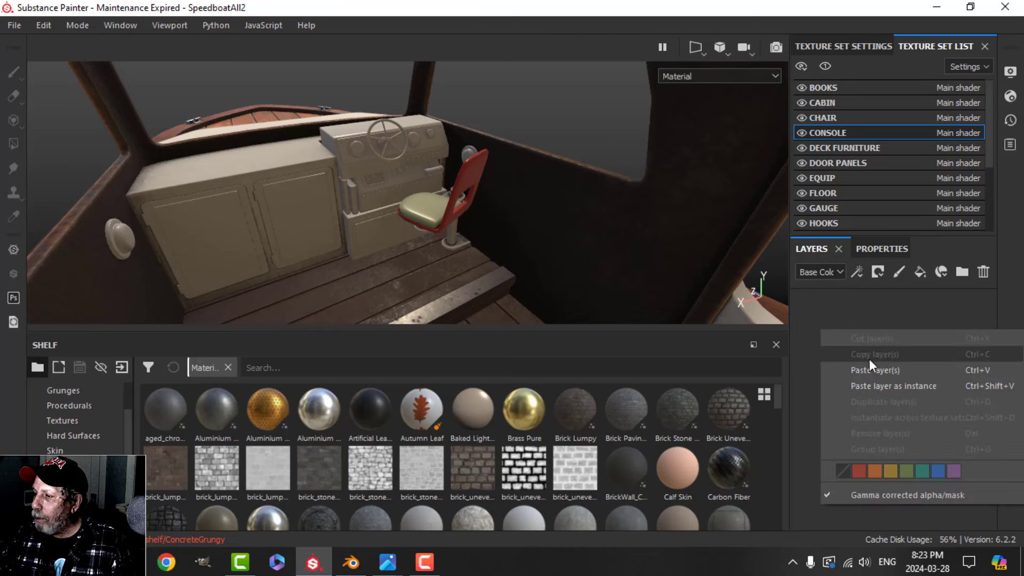
click(870, 367)
Isolate the CONSOLE texture set, inspect its new material, and show all texture sets again.
scroll(414, 189, up, 6)
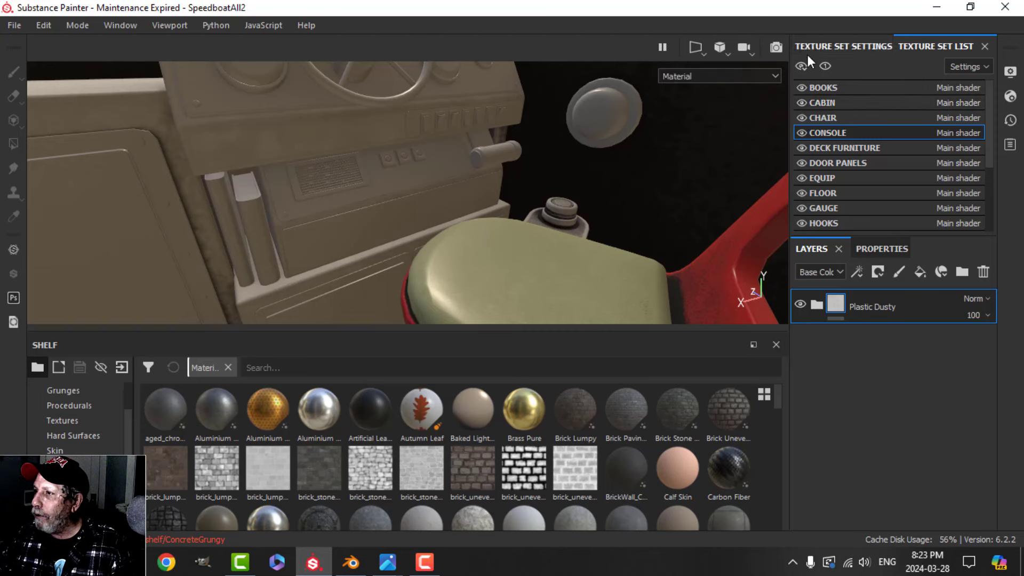
click(825, 66)
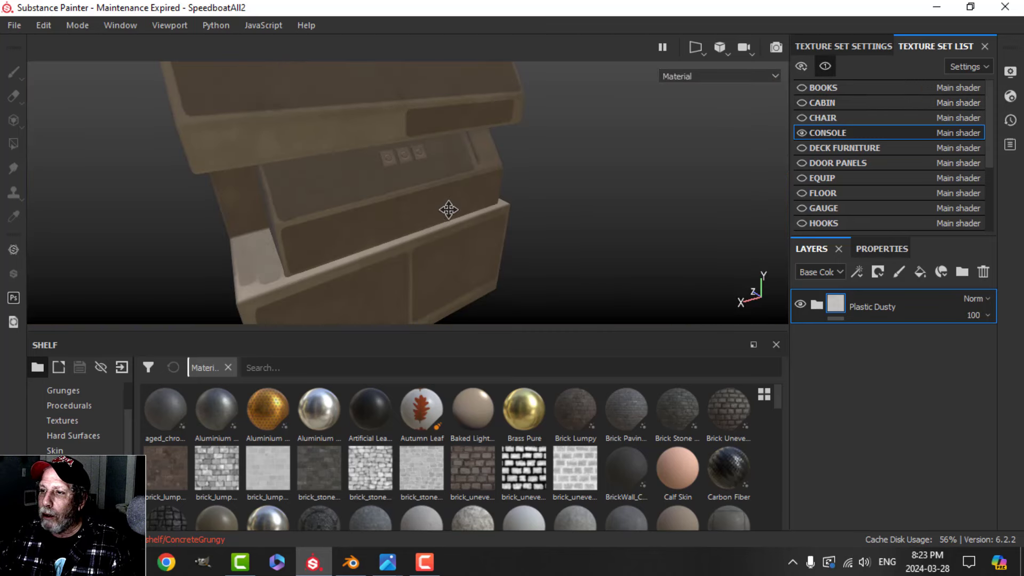
middle_drag(448, 211, 463, 219)
alt+drag(484, 222, 442, 218)
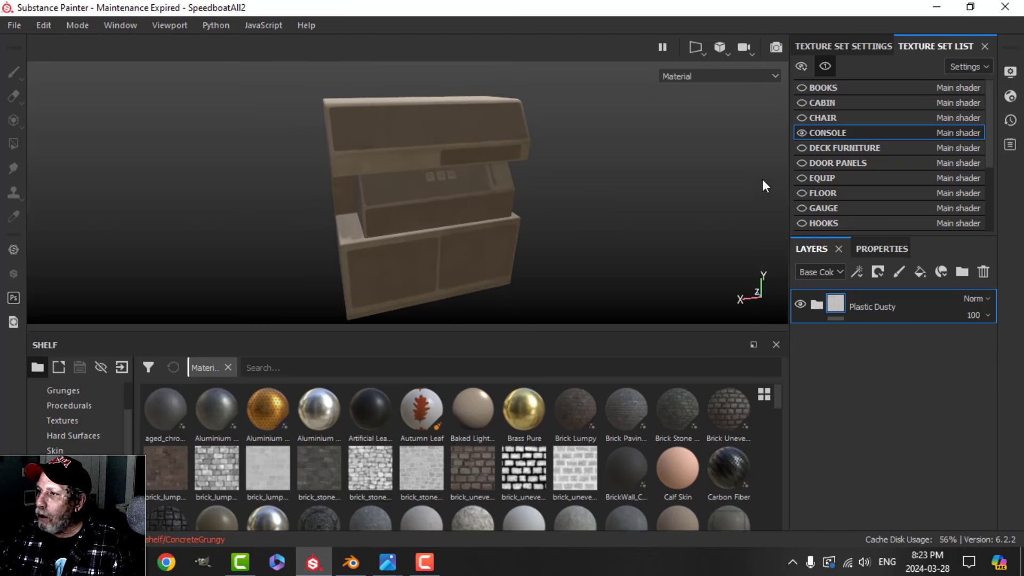
click(802, 66)
click(833, 87)
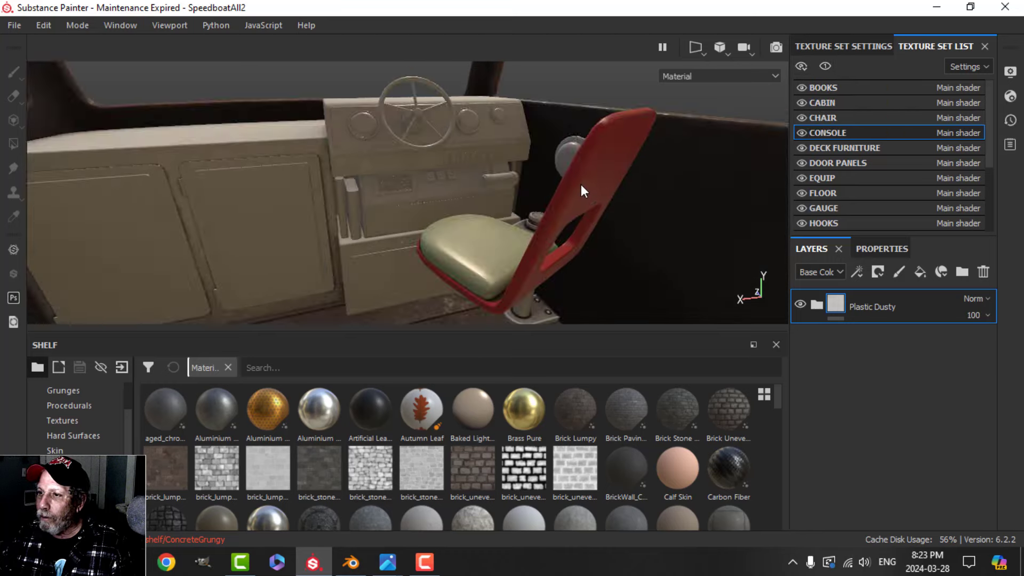
Inspect the console area up close and toggle the DOOR PANELS visibility to identify its parts.
alt+drag(580, 187, 494, 203)
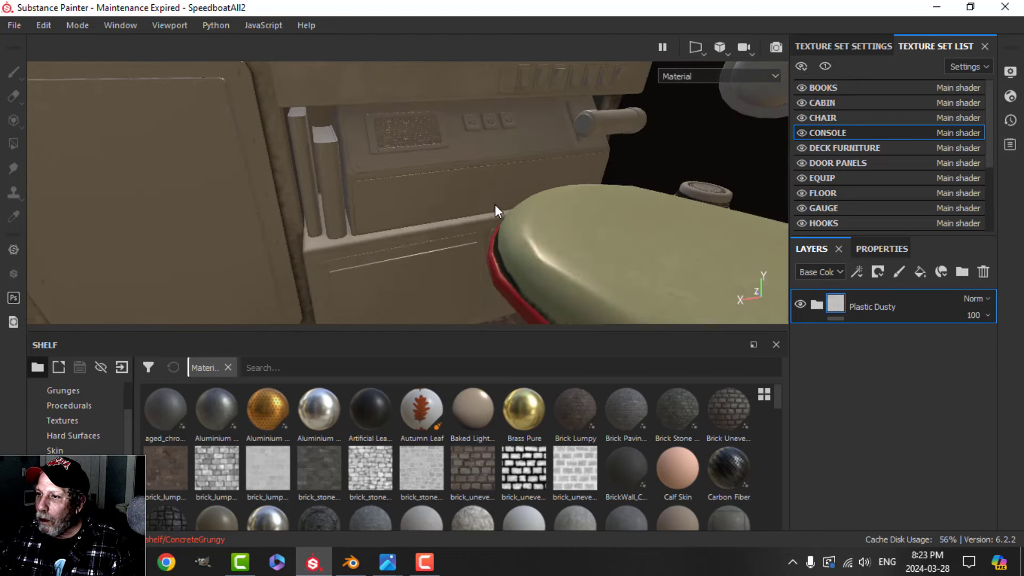
scroll(495, 204, down, 3)
mouse_move(495, 203)
alt+middle_down()
mouse_move(488, 168)
mouse_move(487, 211)
mouse_move(484, 191)
alt+middle_up()
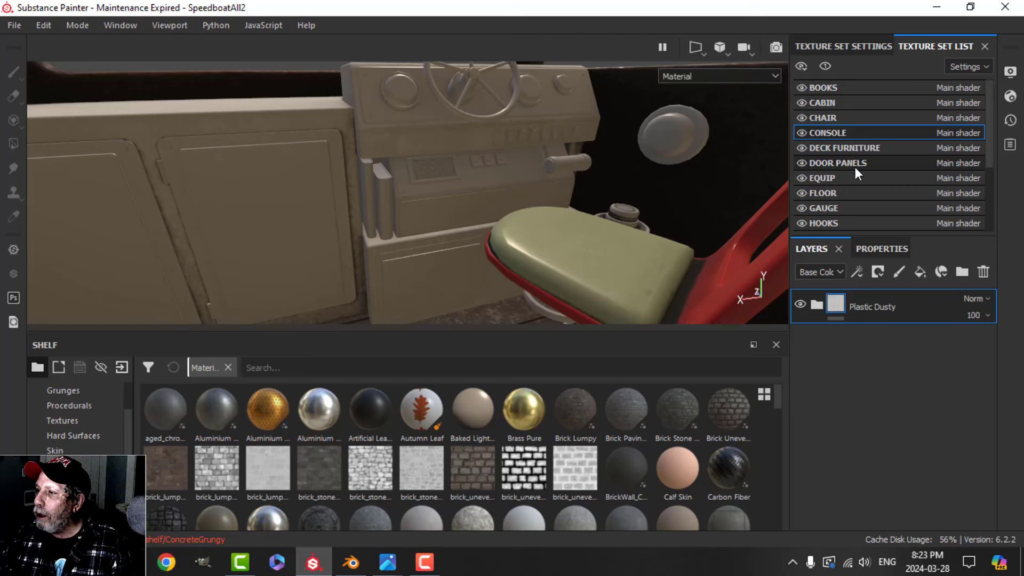
click(801, 163)
click(801, 162)
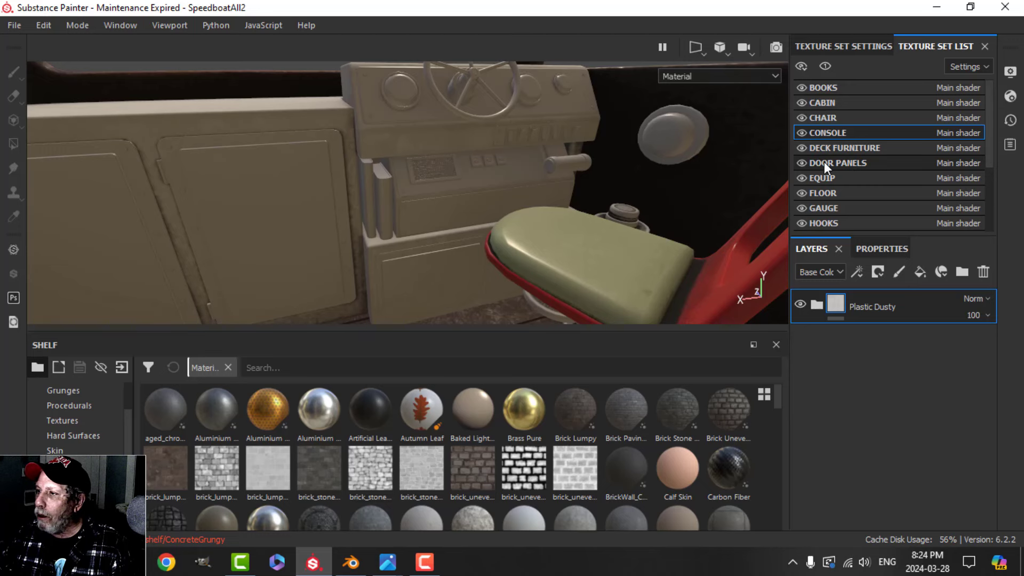
Paste the copied Plastic Dusty folder into the DOOR PANELS texture set.
click(823, 163)
right_click(876, 354)
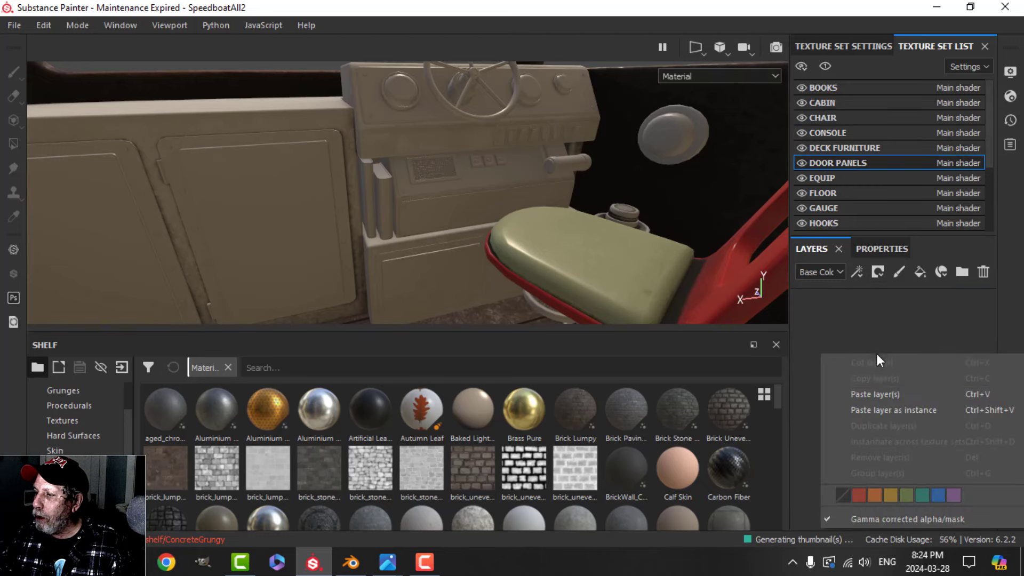
click(878, 393)
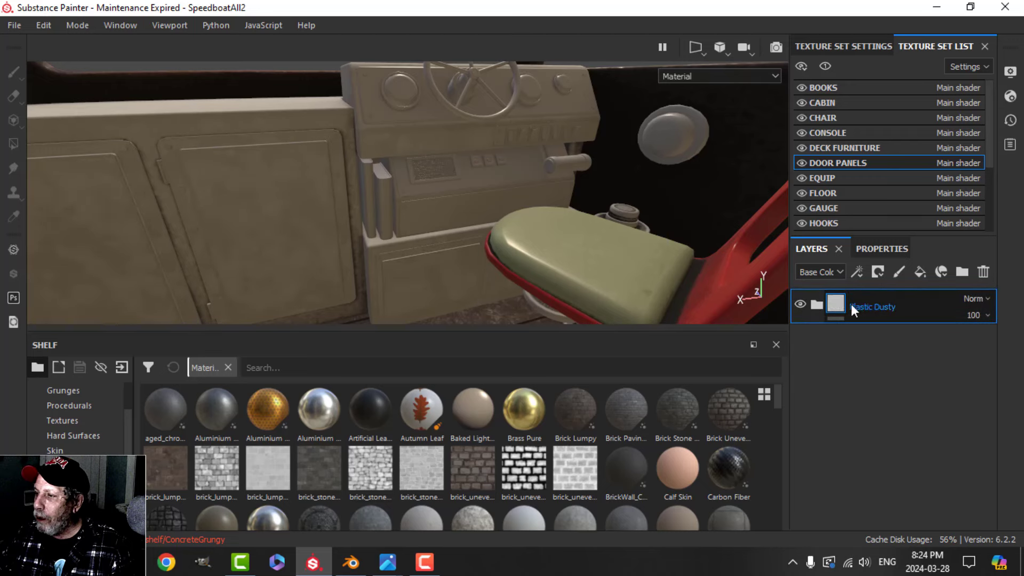
Set the opacity of the Dirt Edges mask generator to 25 within the door panels' Plastic Dusty folder, and collapse the folder.
click(816, 305)
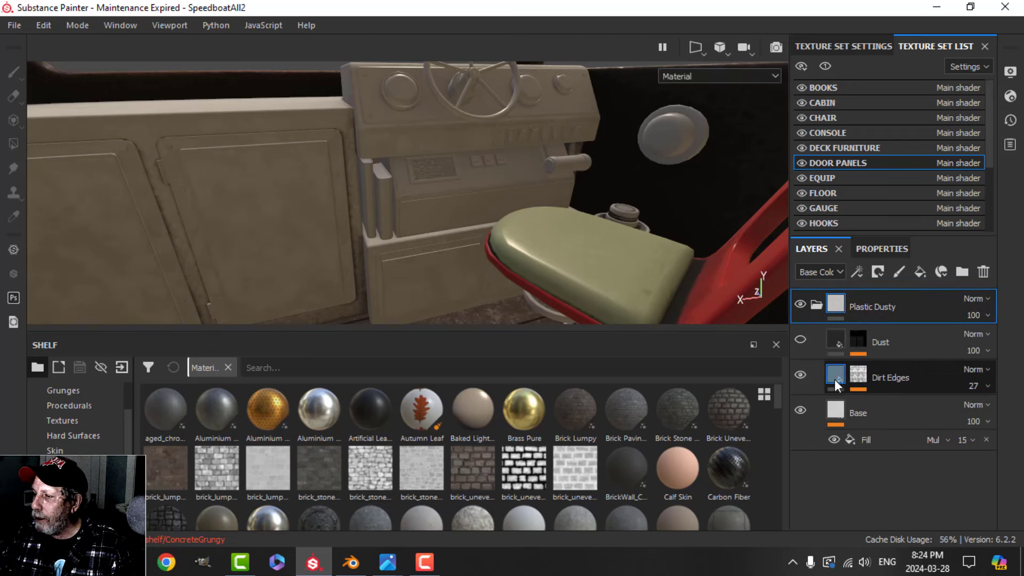
click(911, 391)
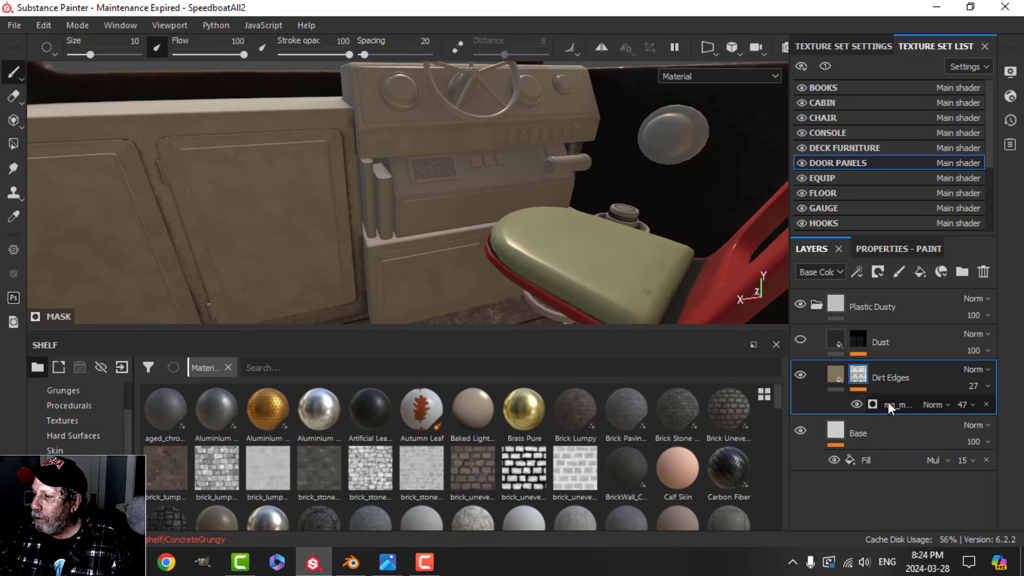
click(897, 252)
click(815, 249)
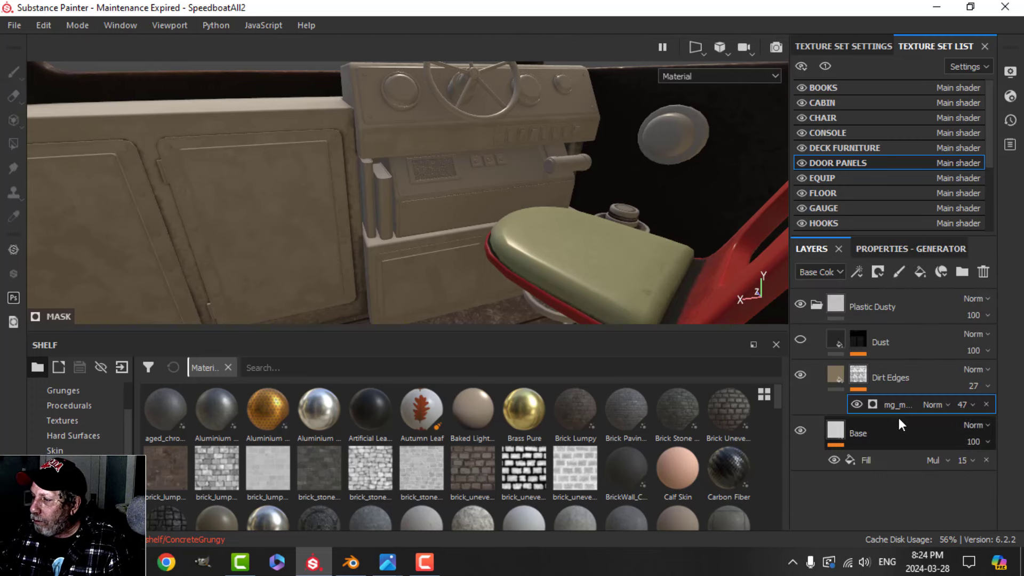
click(835, 374)
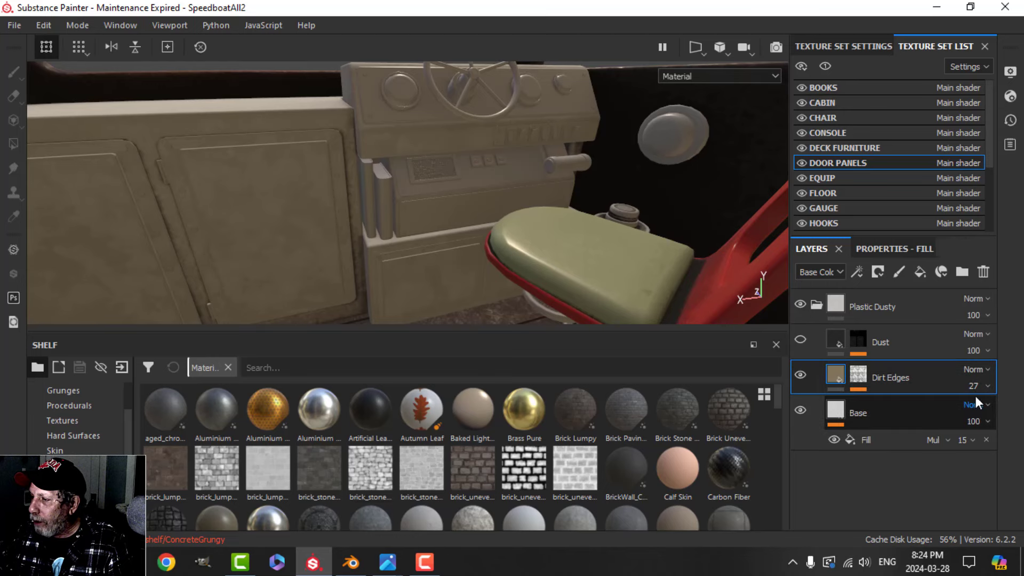
click(866, 376)
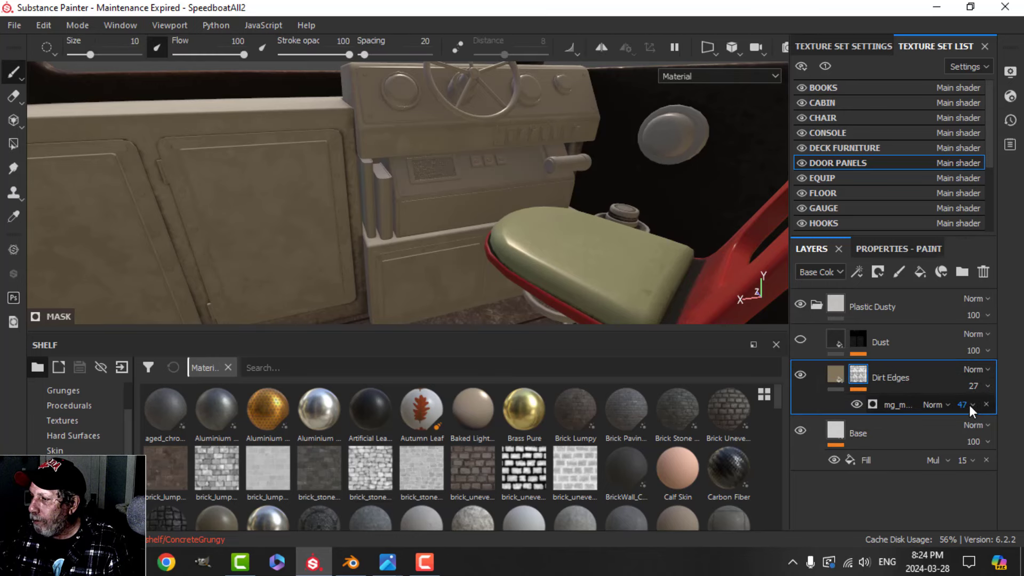
drag(987, 431, 975, 433)
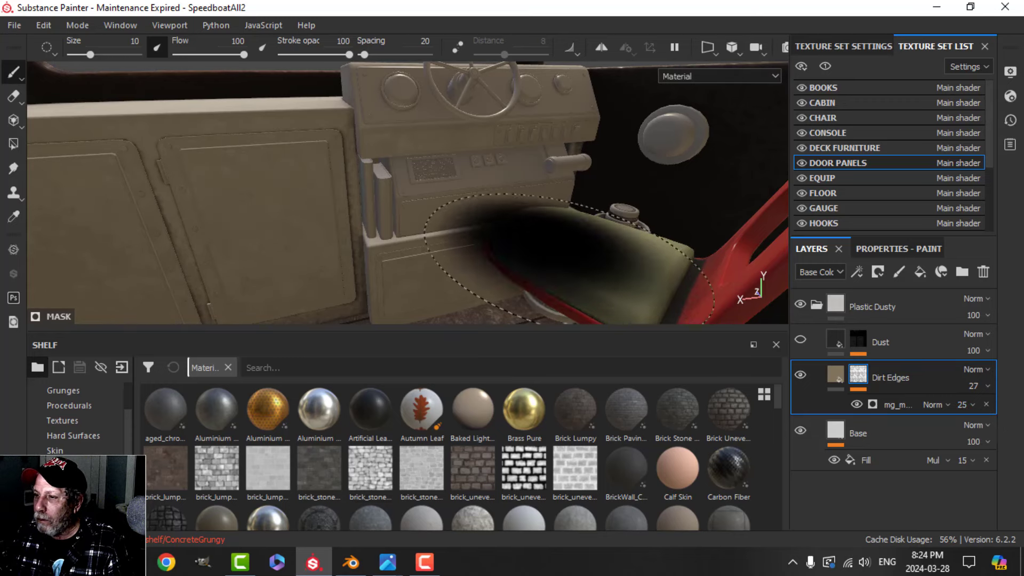
alt+drag(477, 235, 459, 182)
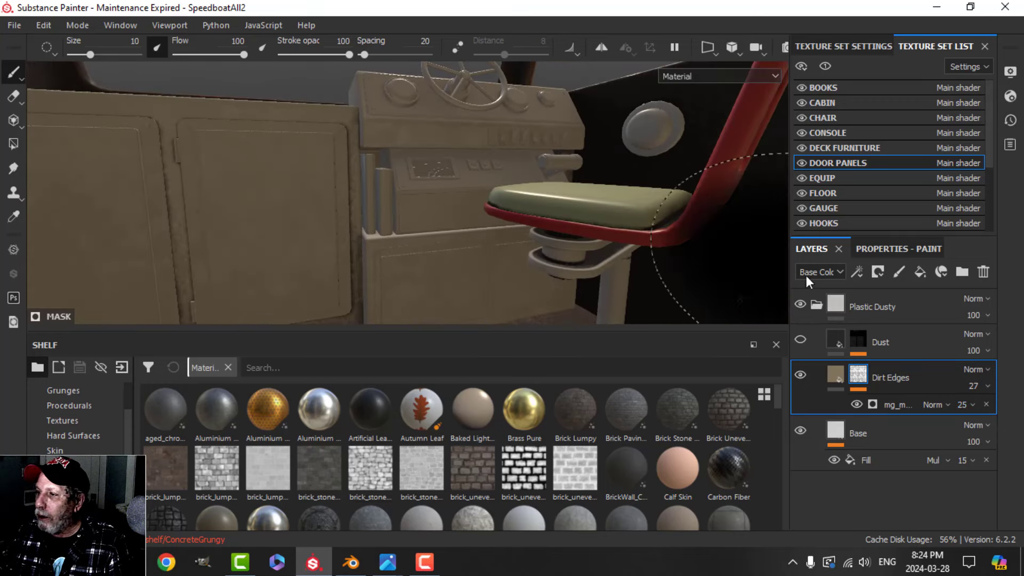
click(815, 304)
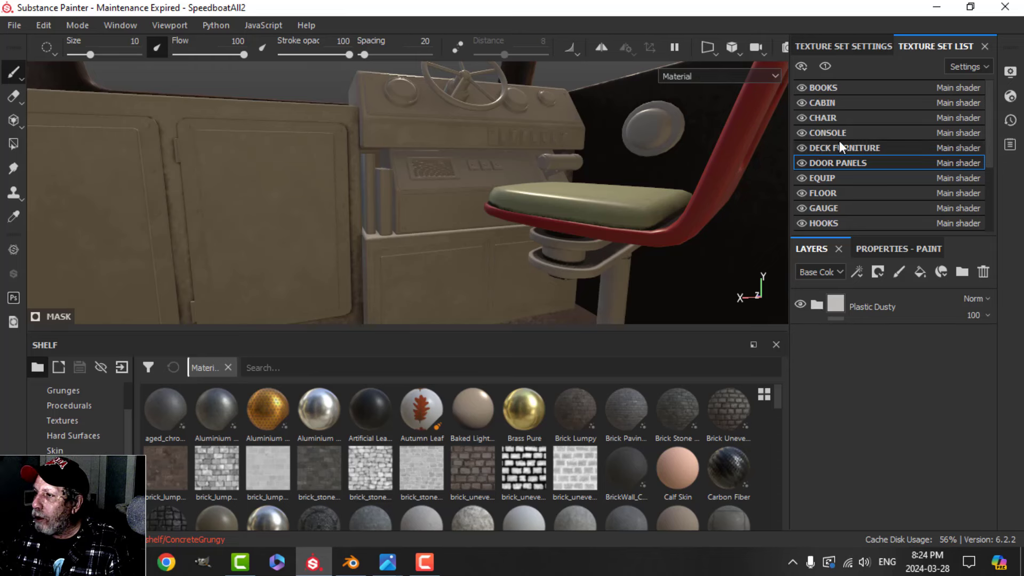
Copy the dirt layer from the TRIM INNER texture set.
scroll(839, 139, down, 4)
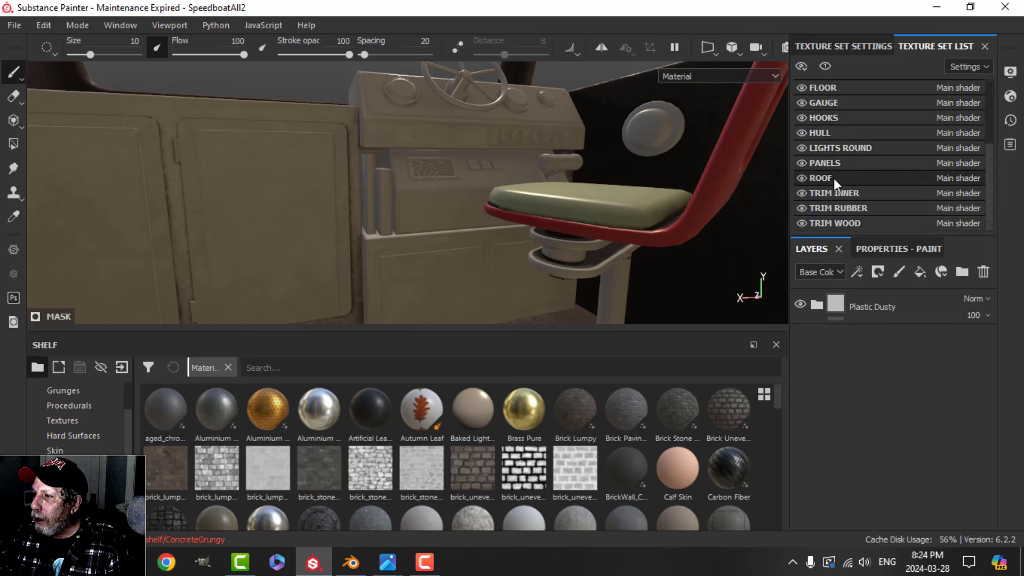
scroll(834, 178, up, 4)
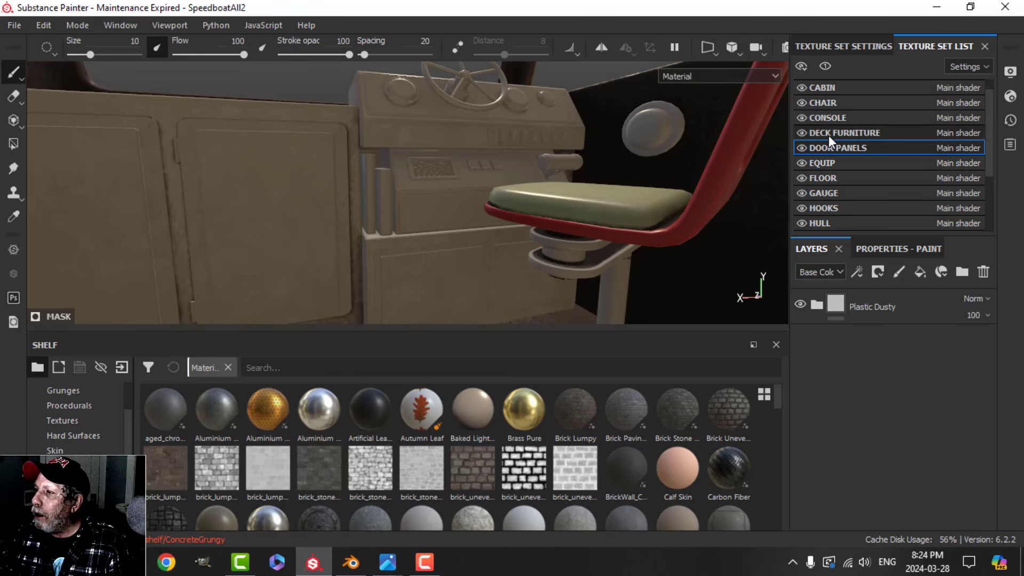
scroll(841, 147, down, 3)
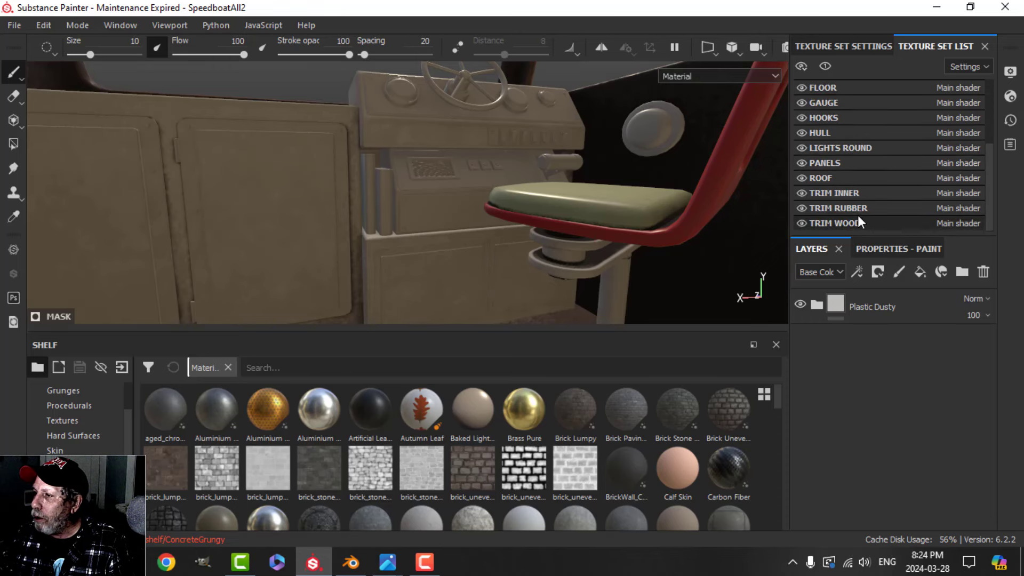
click(846, 193)
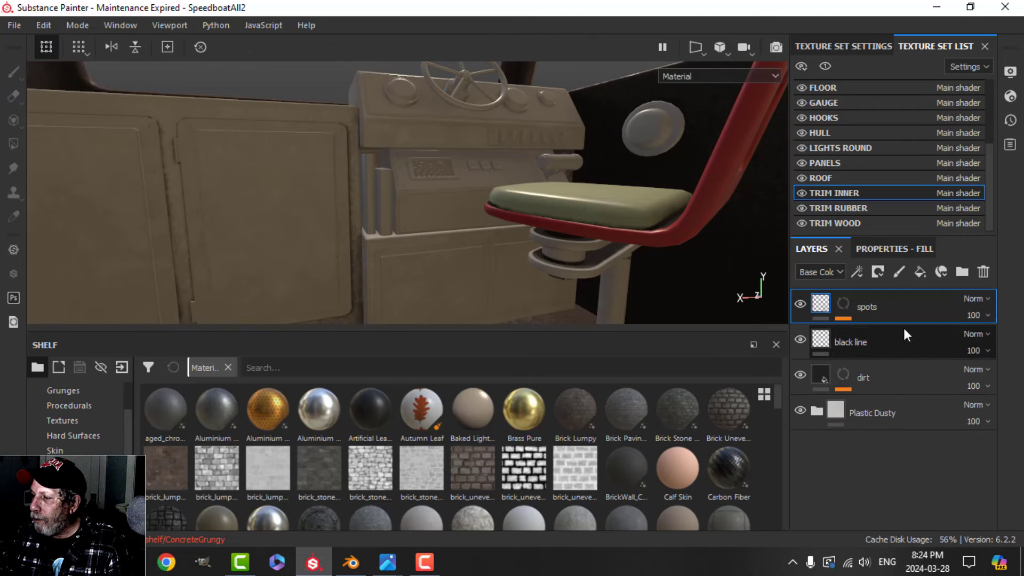
click(901, 377)
right_click(874, 379)
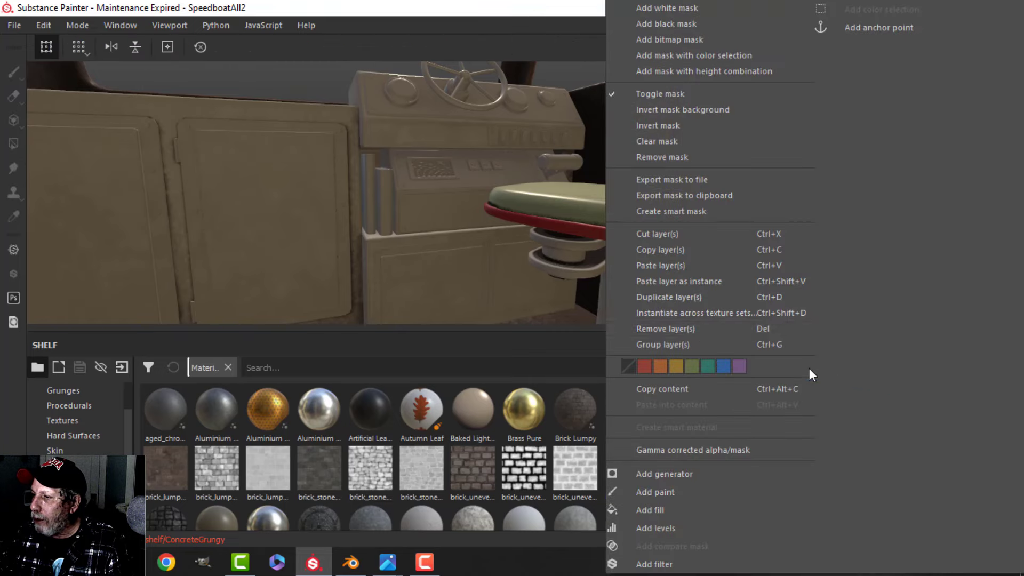
click(676, 250)
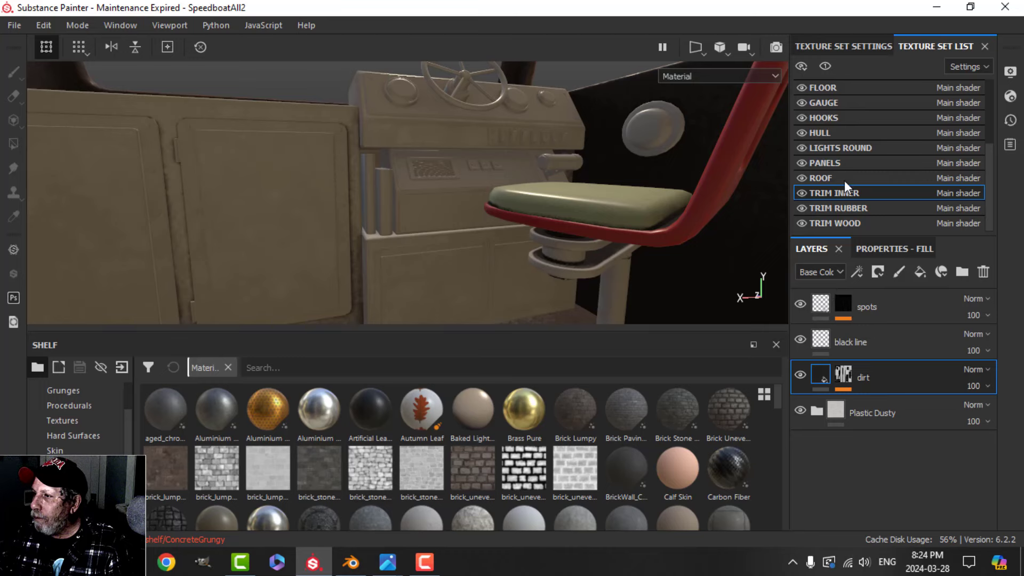
Paste the dirt layer into the CONSOLE texture set and move it above the Plastic Dusty folder.
scroll(844, 171, up, 3)
click(833, 116)
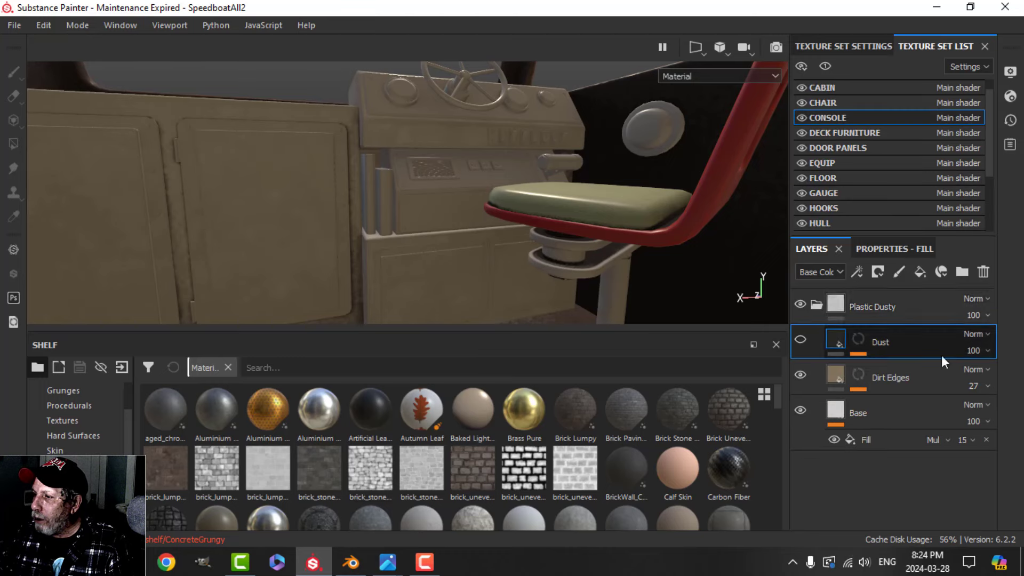
click(828, 308)
right_click(853, 366)
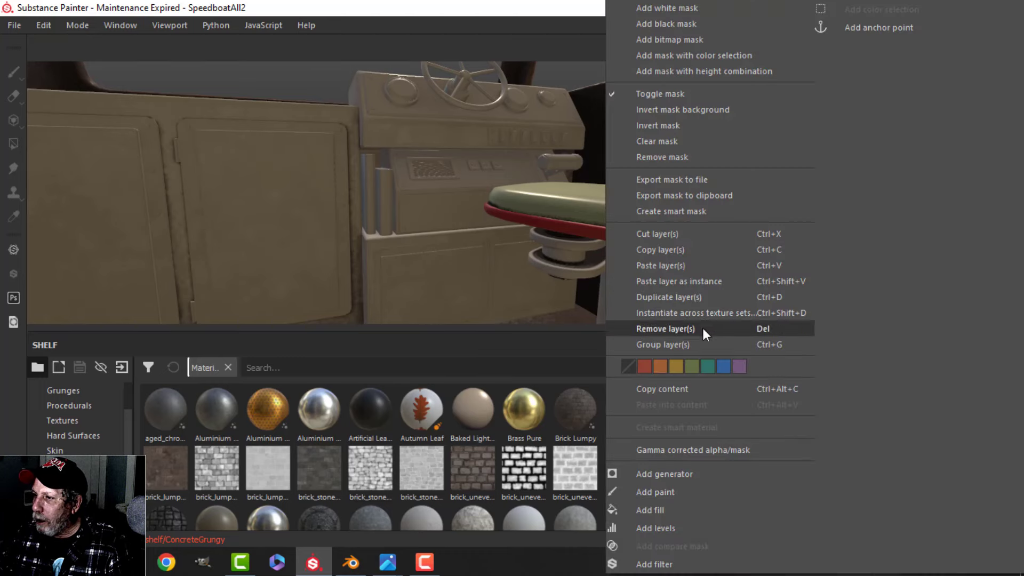
click(686, 266)
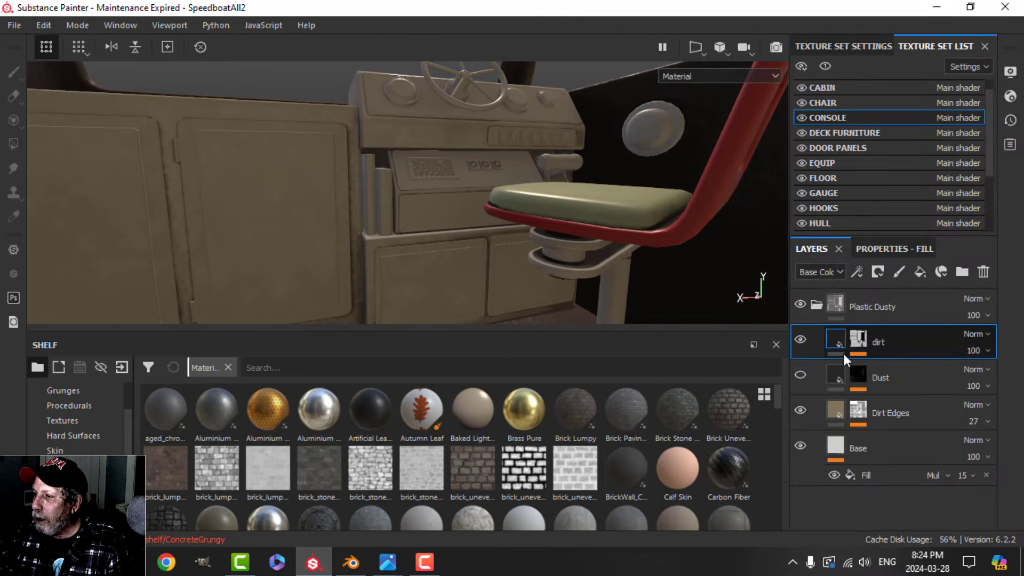
drag(884, 339, 870, 291)
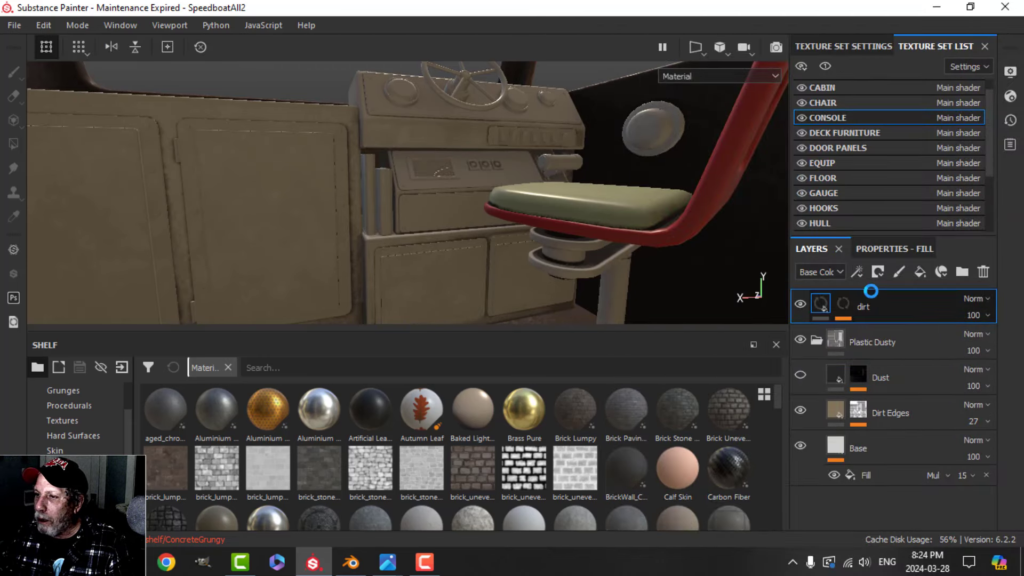
Set the Dirt generator in the console's dirt mask to Normal blending at 43 opacity, and open its parameters.
click(844, 304)
scroll(936, 334, down, 20)
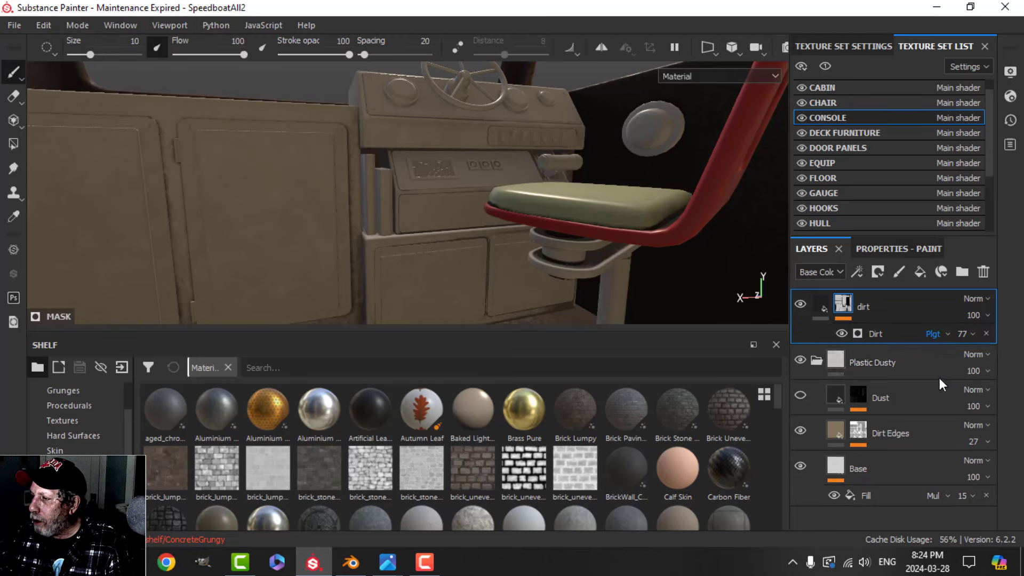
click(931, 334)
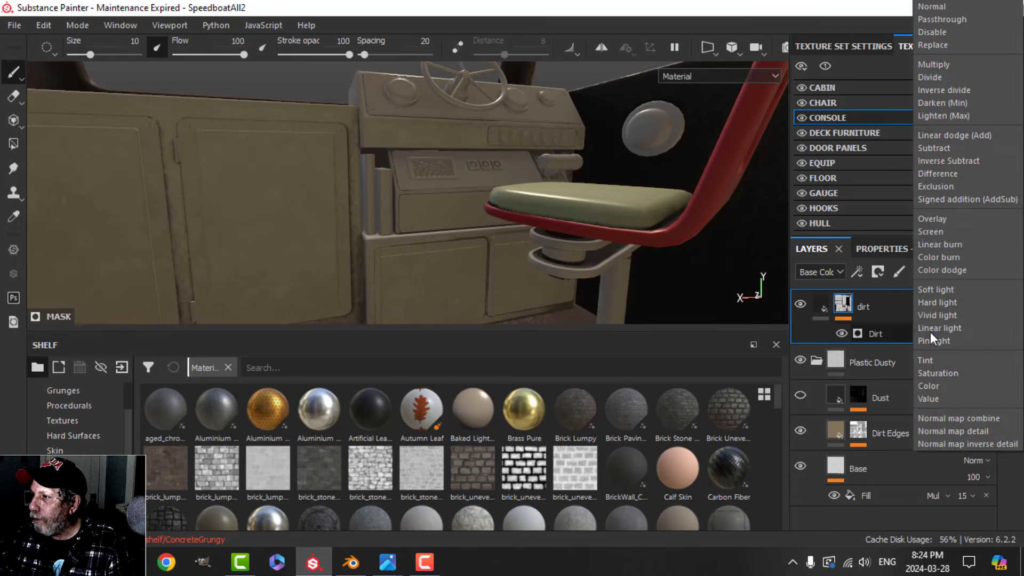
click(936, 8)
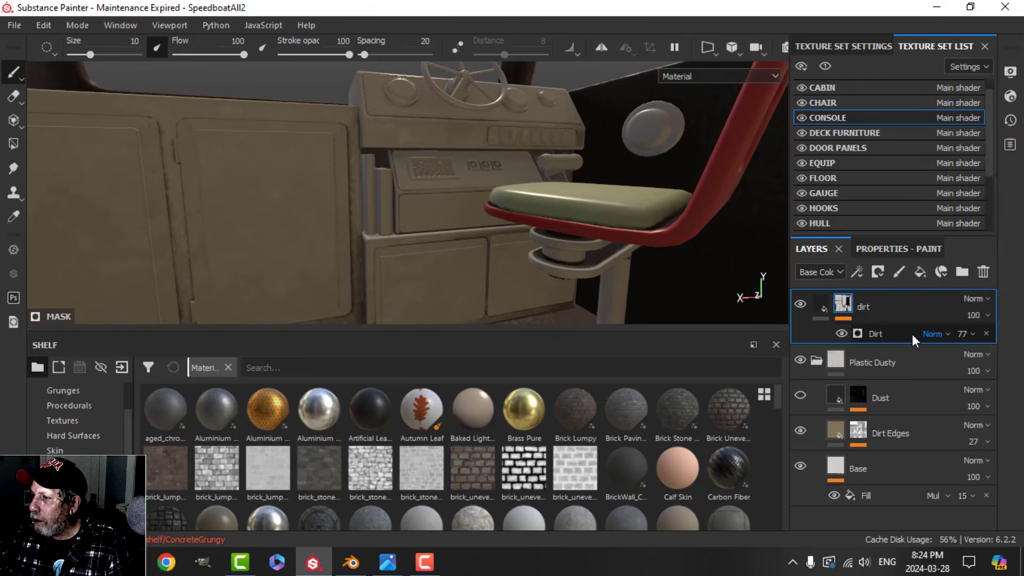
click(968, 337)
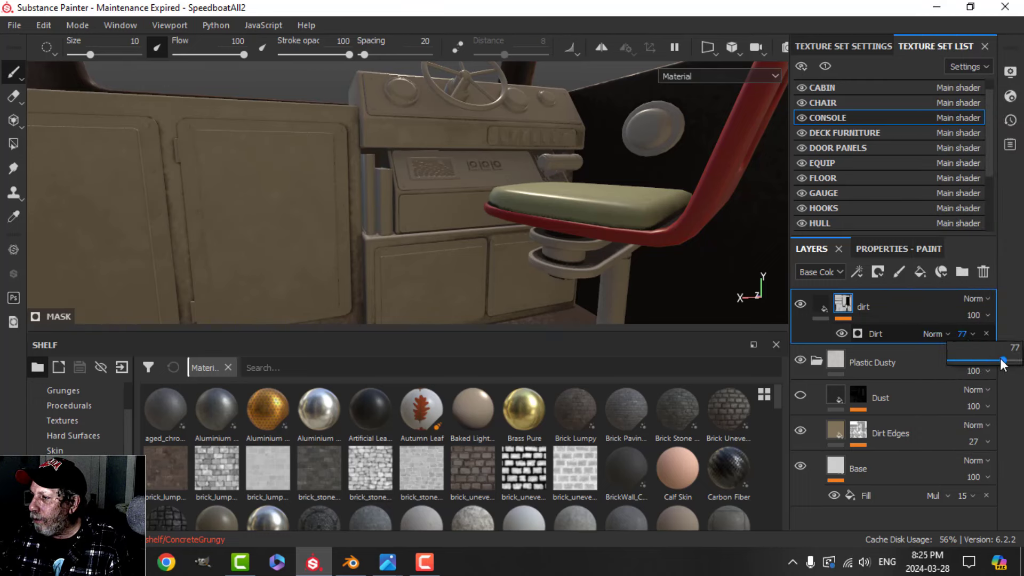
drag(999, 361, 979, 363)
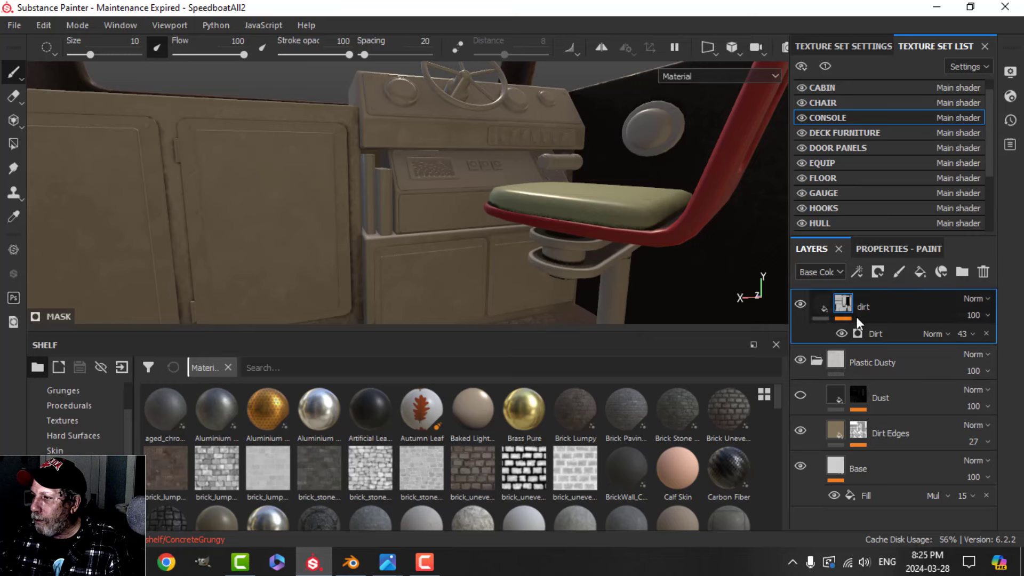
click(869, 331)
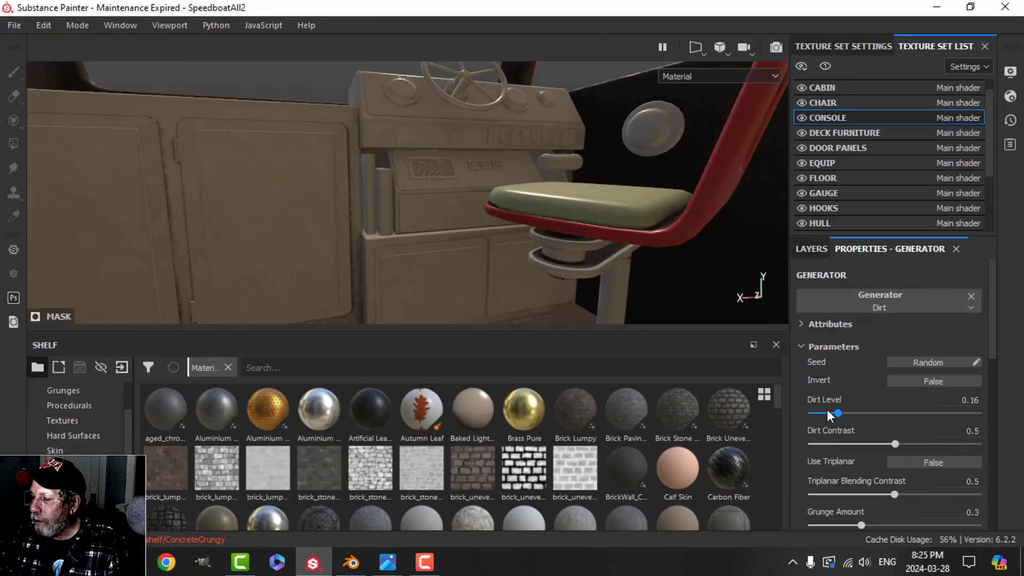
scroll(491, 193, up, 5)
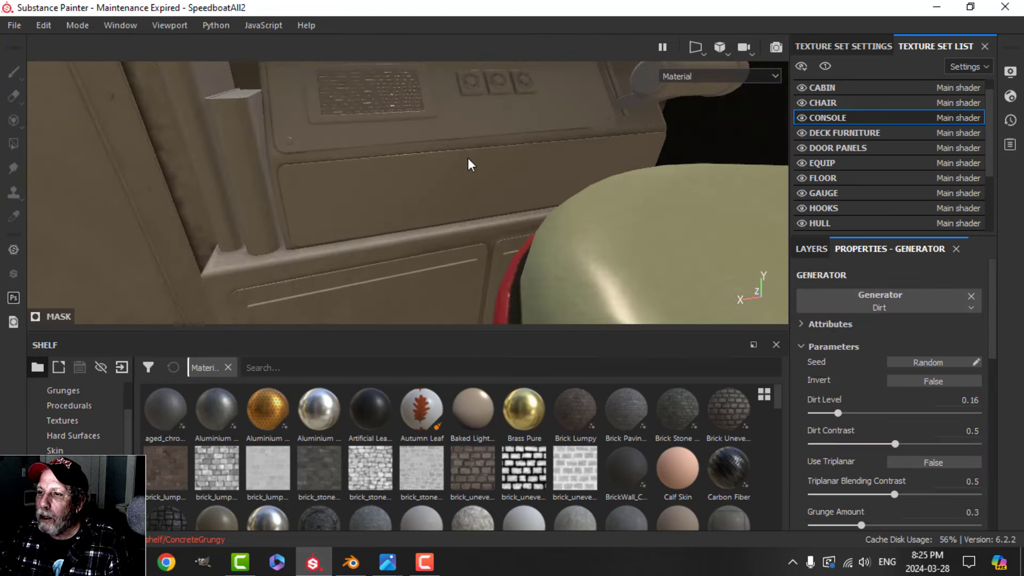
scroll(459, 170, down, 5)
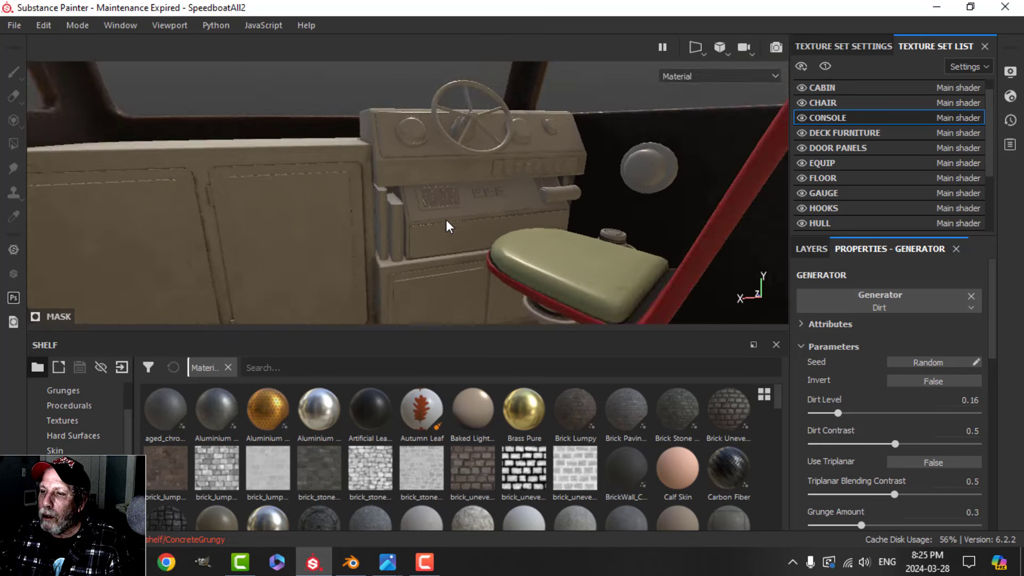
scroll(448, 226, up, 3)
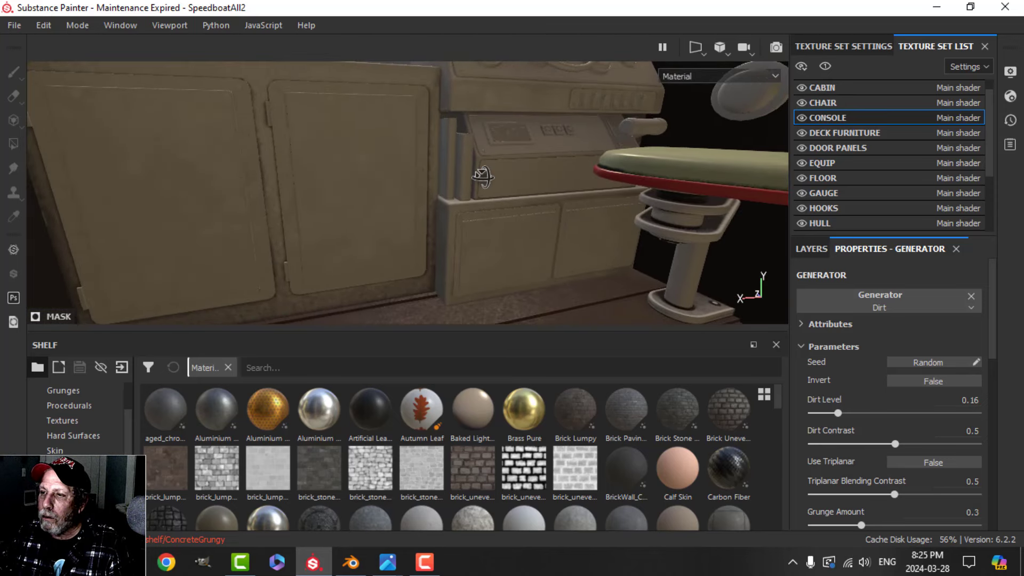
Change the environment map to Panorama and inspect the cabinet doors and console under the new lighting.
click(1010, 72)
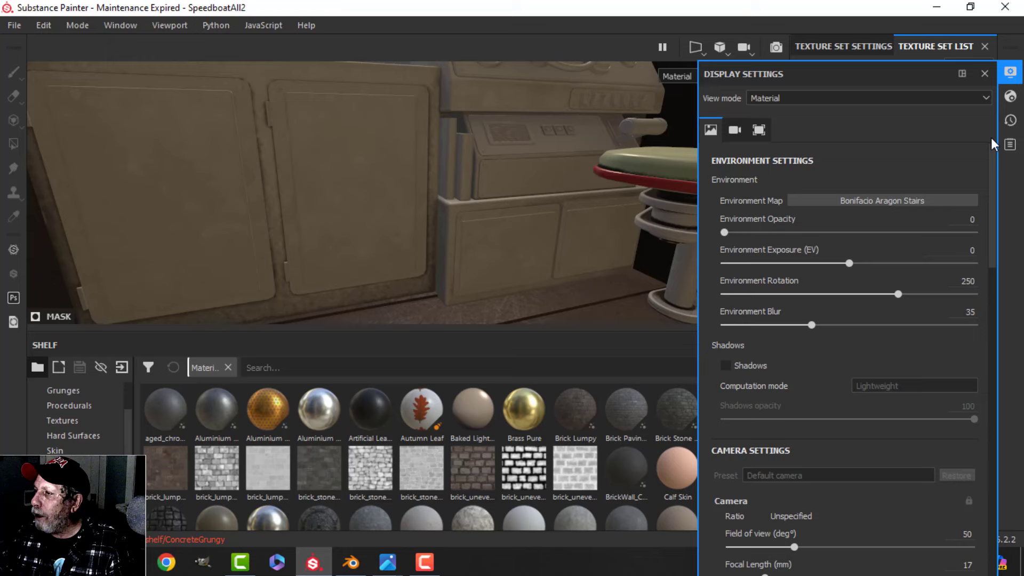
click(891, 203)
click(861, 343)
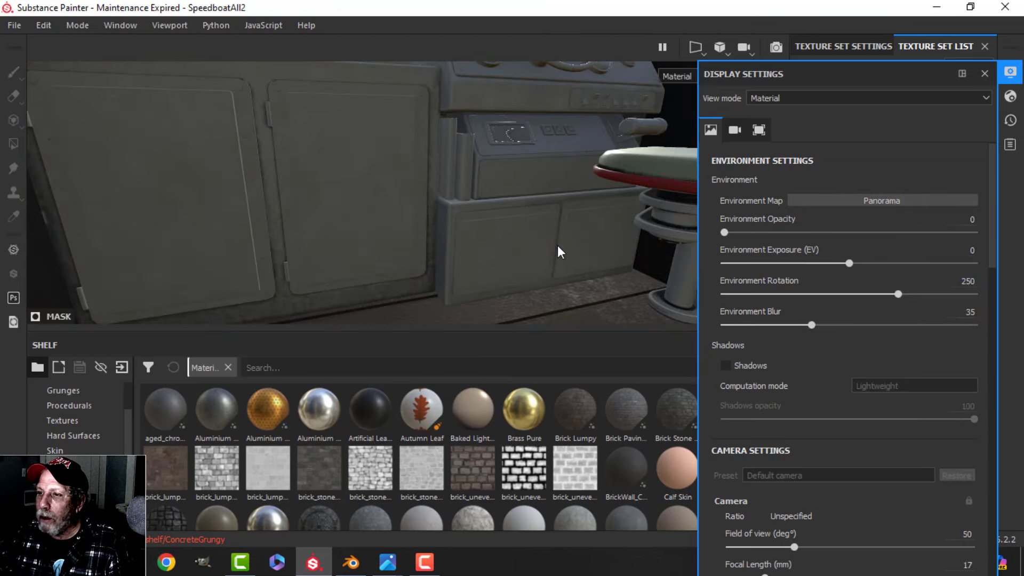
click(1009, 73)
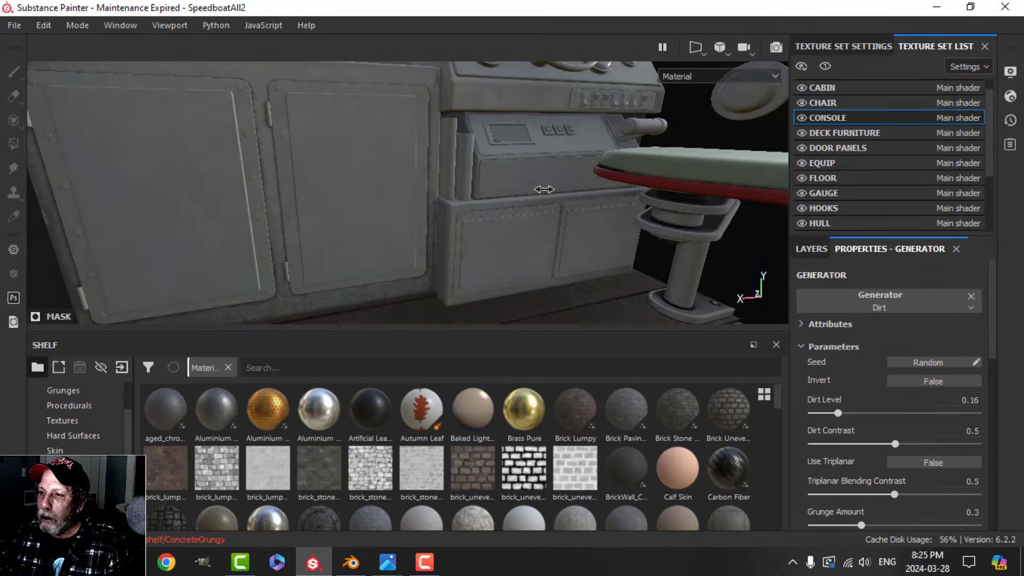
mouse_move(540, 205)
alt+mouse_down()
mouse_move(489, 212)
mouse_move(525, 193)
mouse_move(532, 212)
alt+mouse_up()
scroll(532, 212, down, 3)
alt+middle_drag(515, 138, 584, 187)
alt+middle_drag(381, 252, 512, 202)
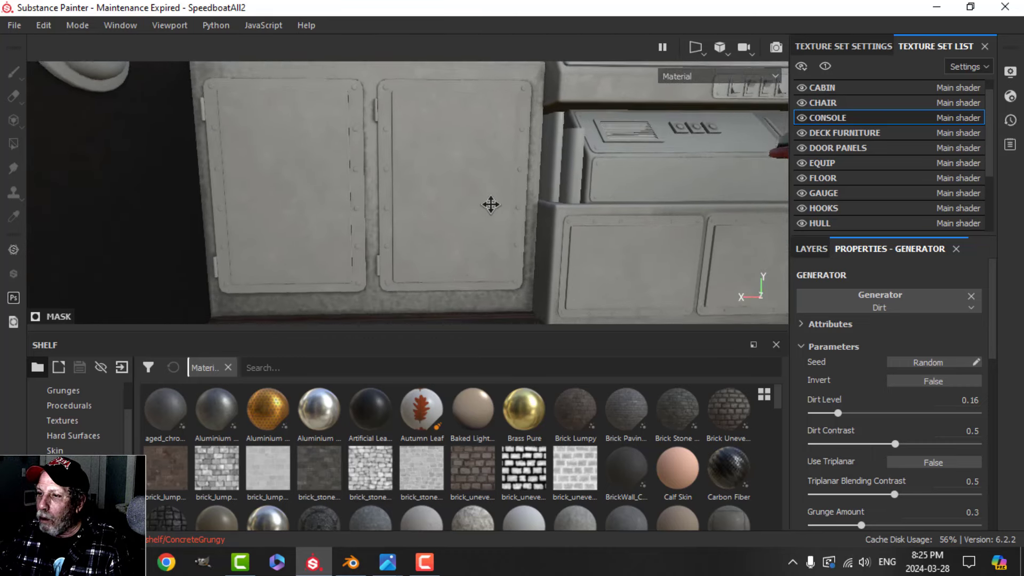
scroll(485, 213, down, 5)
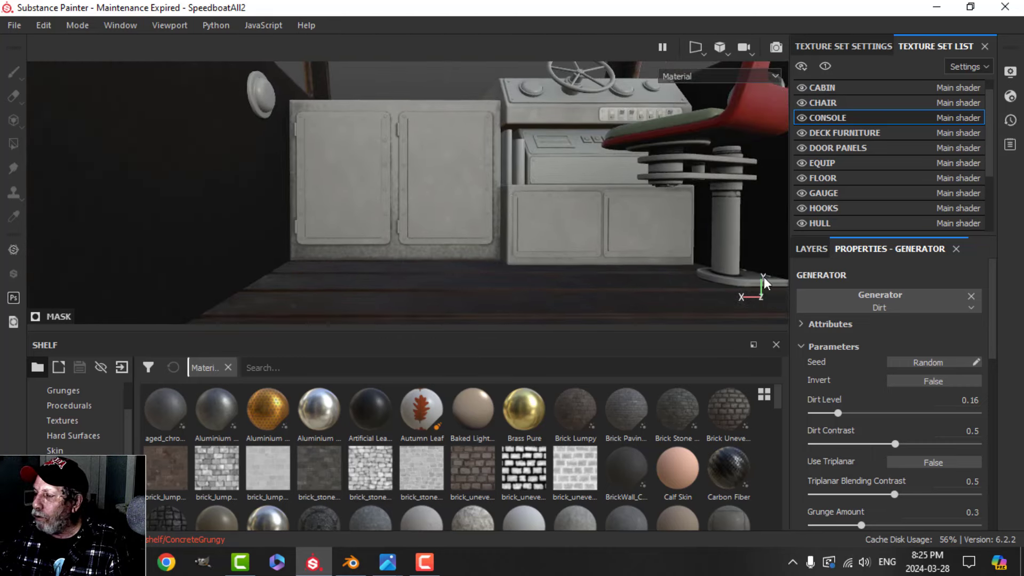
Collapse the Plastic Dusty folder in the DOOR PANELS texture set and add a paint layer with only the normal channel enabled.
click(812, 250)
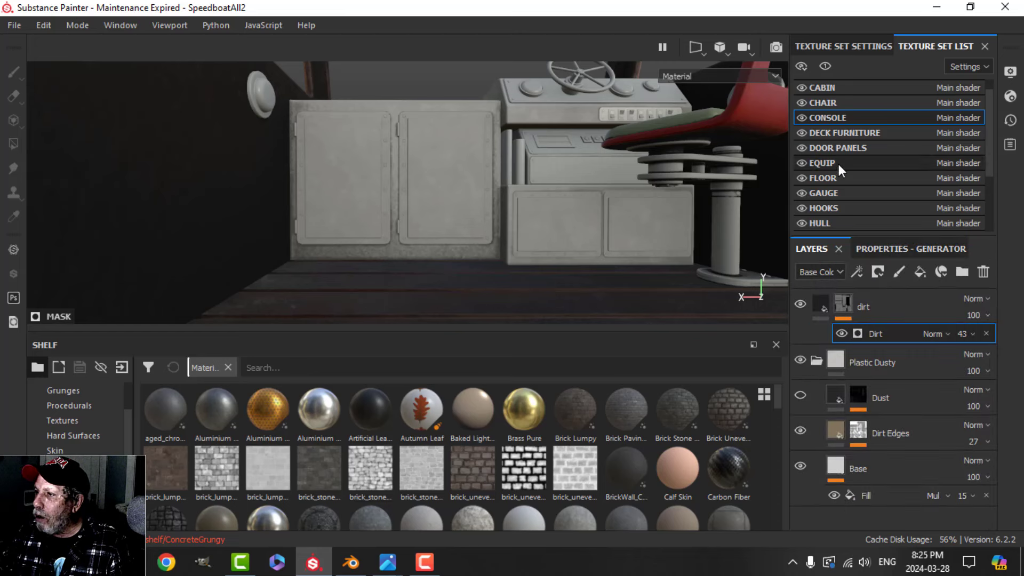
click(843, 149)
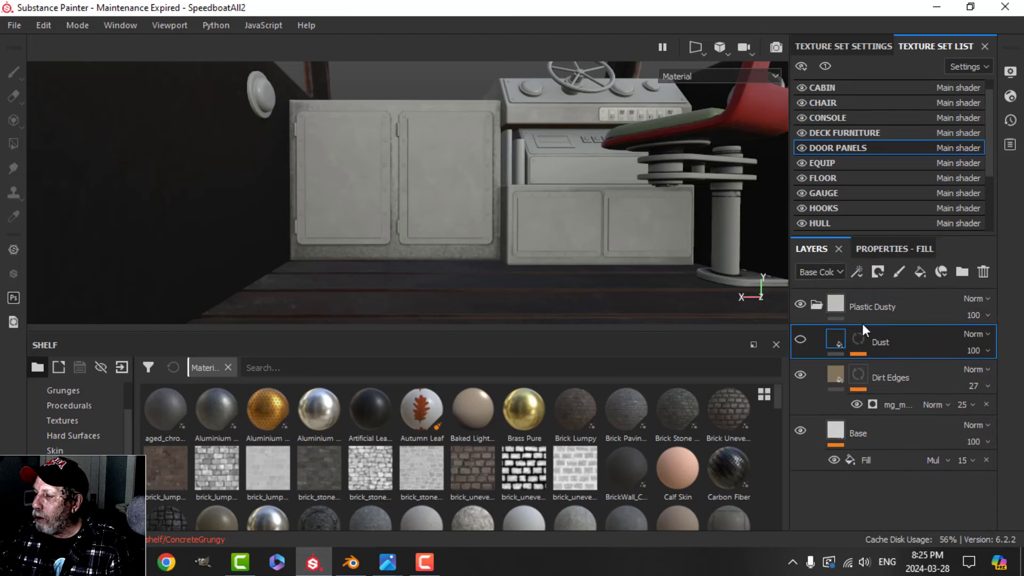
click(814, 304)
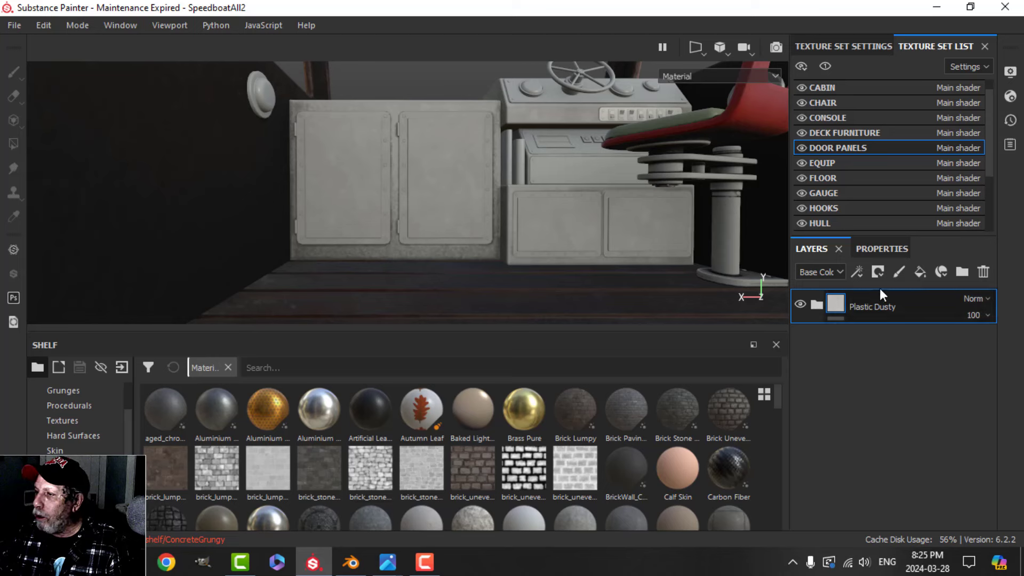
click(879, 248)
scroll(910, 415, down, 10)
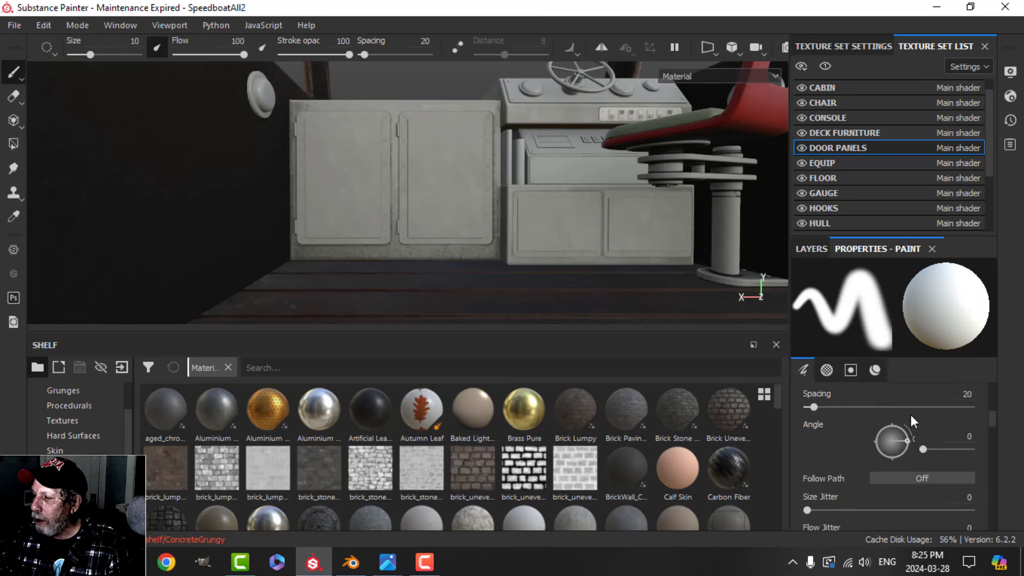
click(887, 408)
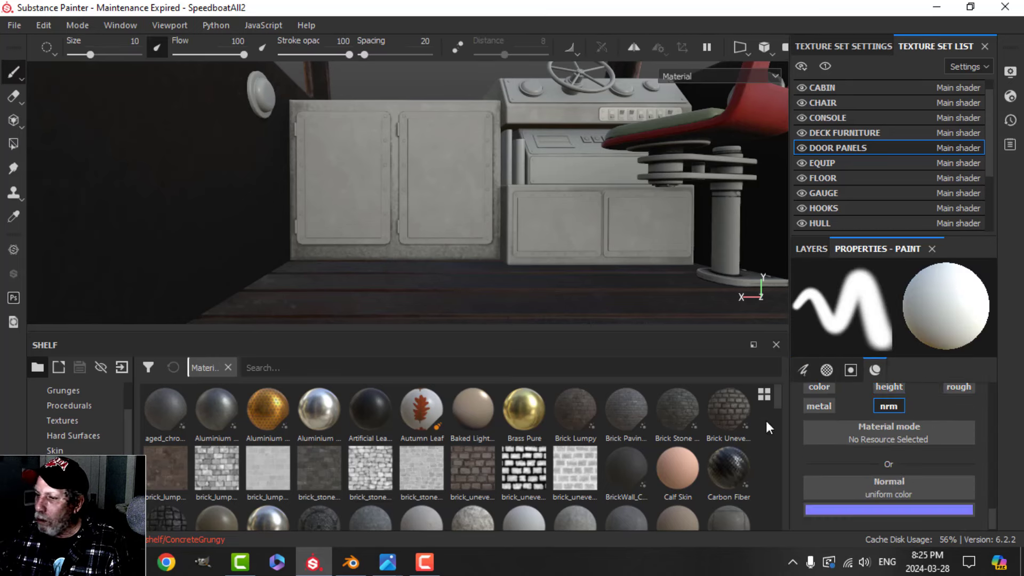
Load the Handle Rectangle Thin hard surface into the paint brush's normal channel.
click(68, 451)
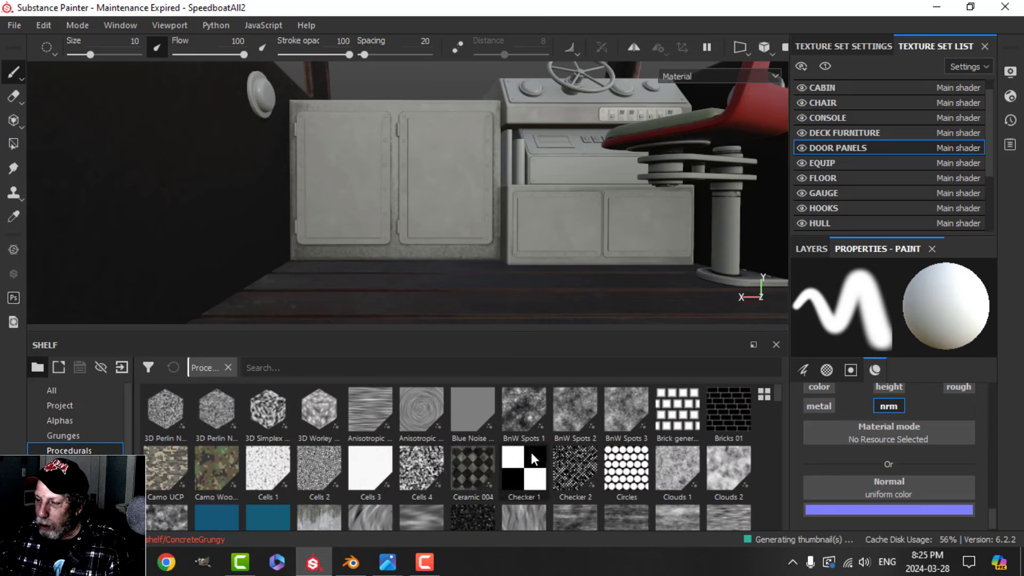
click(71, 480)
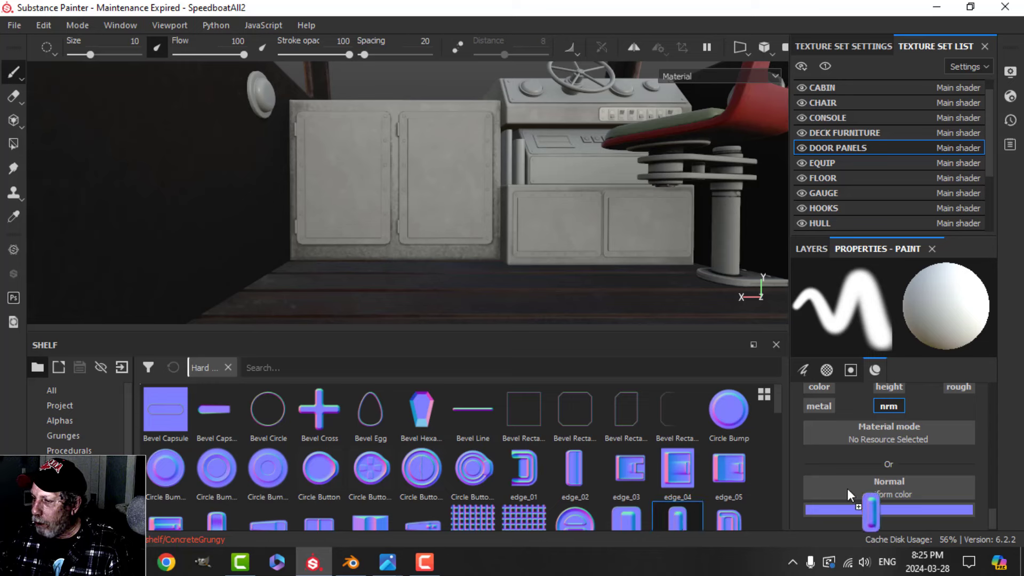
drag(846, 488, 872, 483)
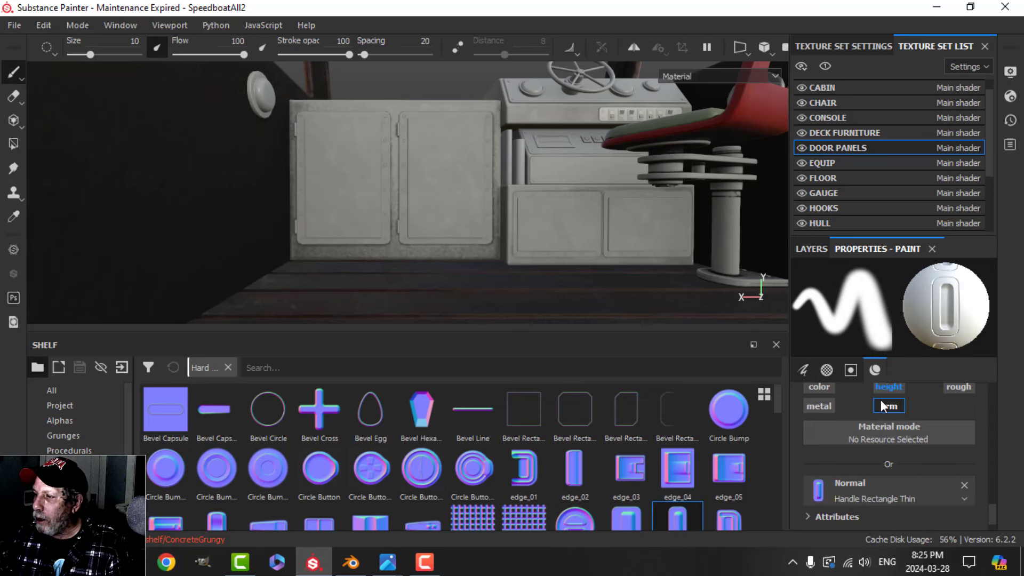
Harden the brush, reduce its size to 2.07 and stamp one recessed vertical handle on each of the two tall cabinet doors.
scroll(885, 427, up, 3)
drag(819, 408, 968, 407)
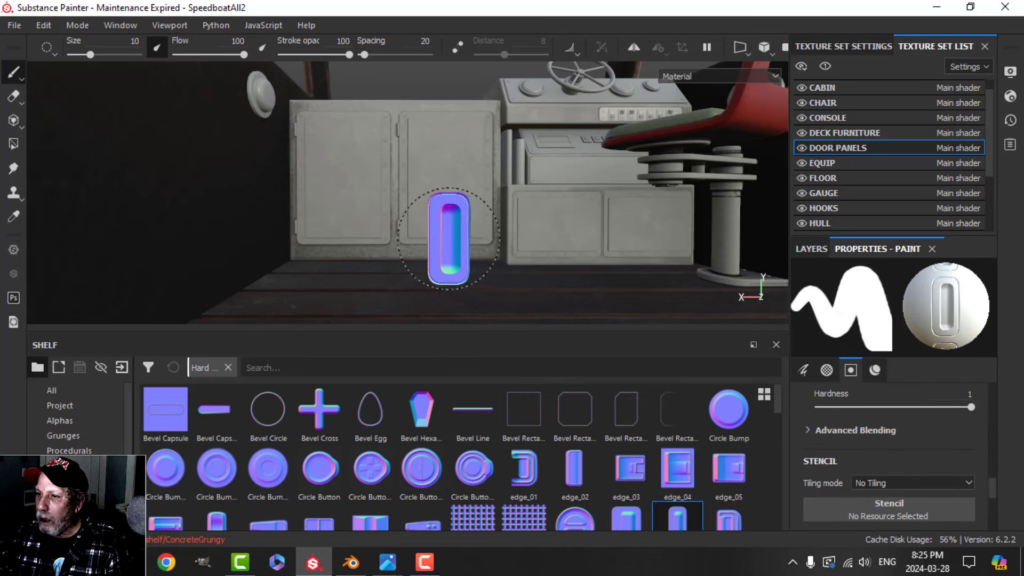
ctrl+right_drag(364, 188, 373, 187)
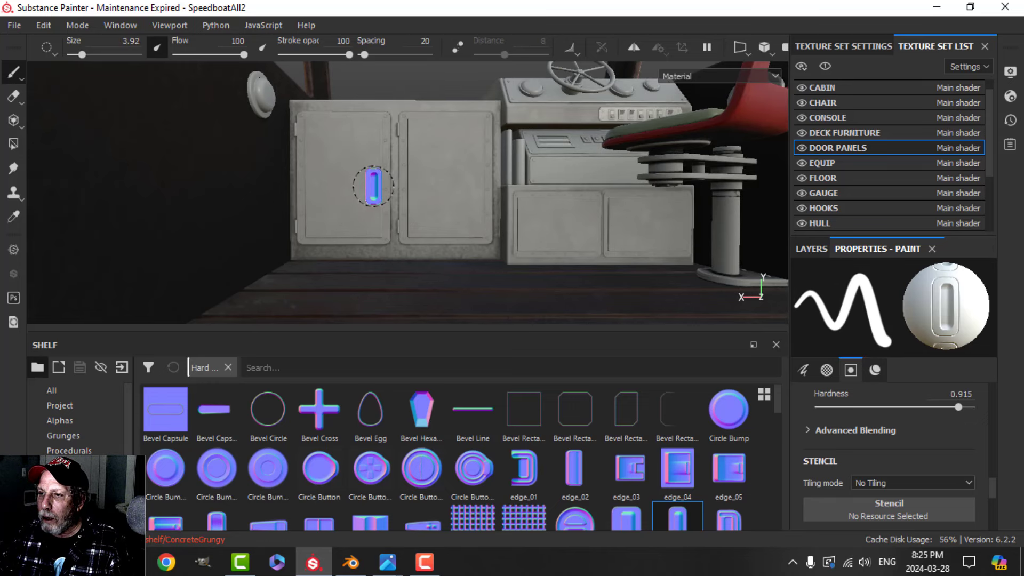
scroll(380, 182, up, 2)
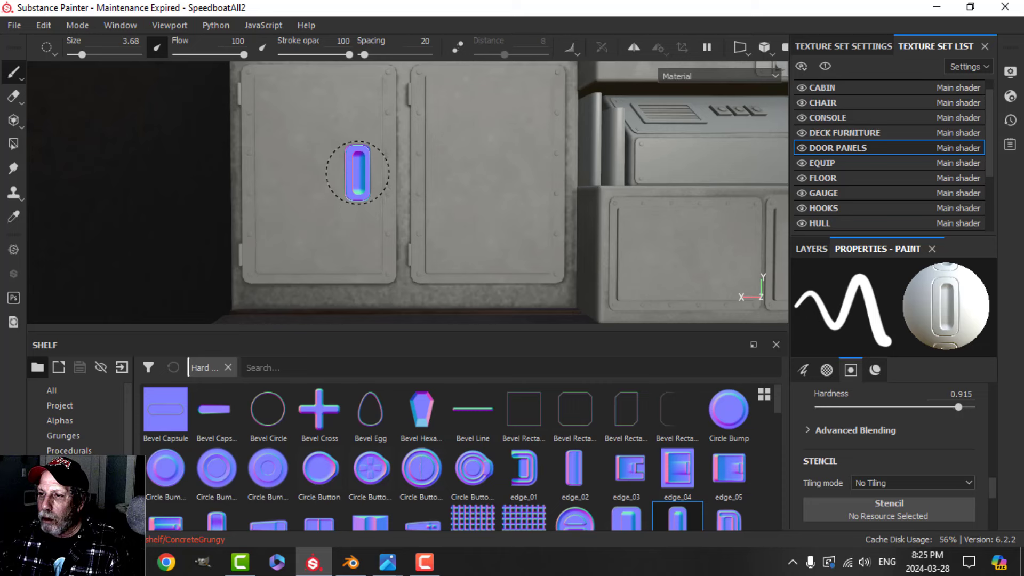
click(357, 172)
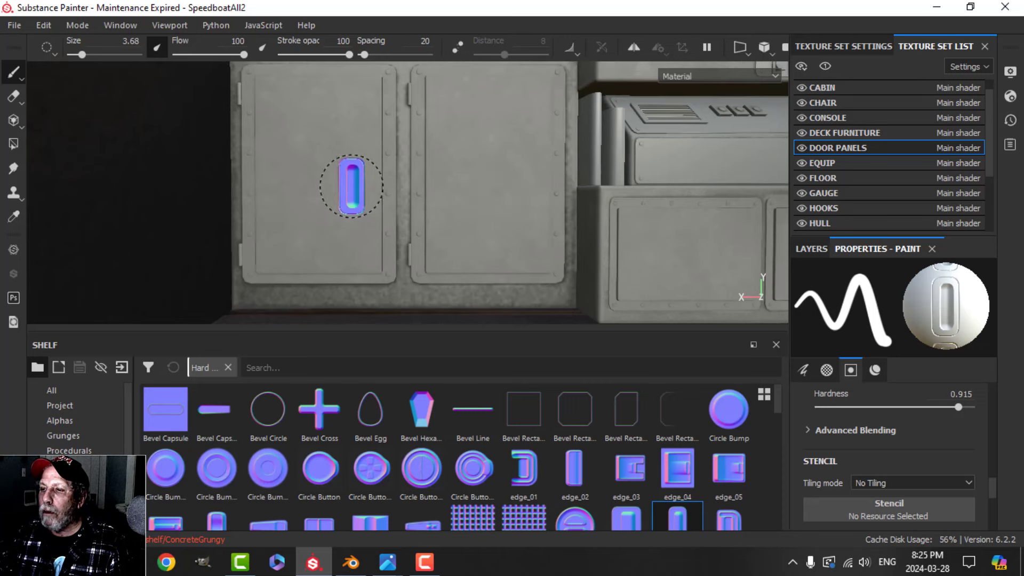
key(ctrl+z)
ctrl+right_drag(359, 182, 322, 157)
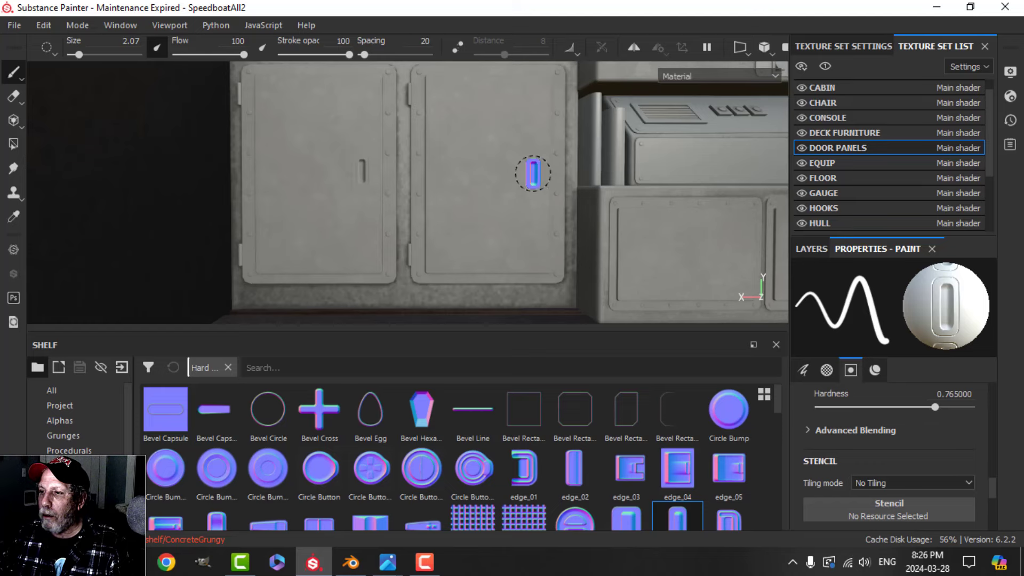
Reduce the brush size to 1.63 and stamp a handle on each of the two low doors beneath the console.
scroll(603, 221, down, 3)
alt+middle_drag(611, 221, 416, 210)
scroll(427, 212, down, 1)
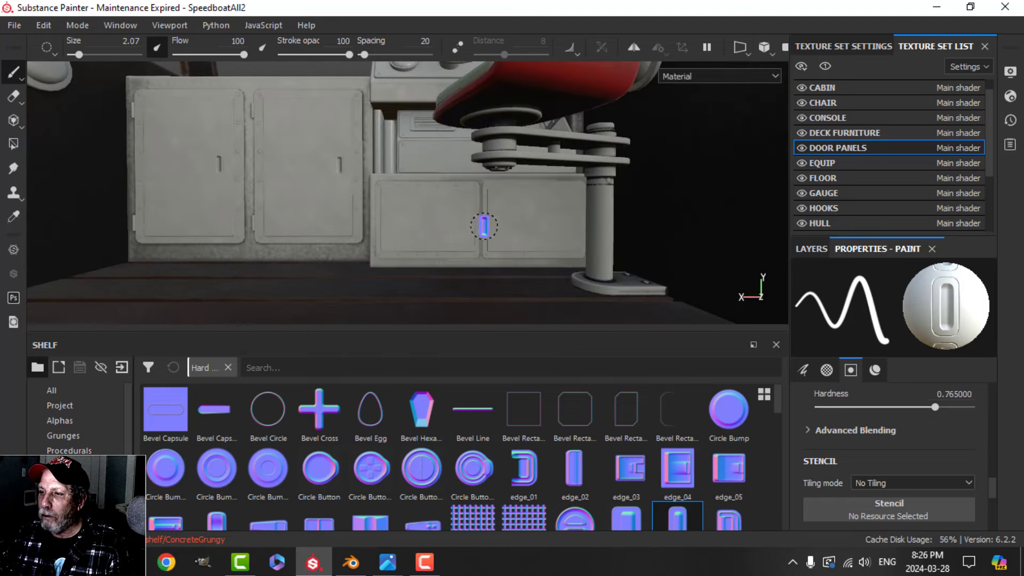
mouse_move(483, 226)
alt+mouse_down()
mouse_move(453, 216)
mouse_move(474, 227)
alt+mouse_up()
scroll(494, 233, up, 3)
ctrl+right_drag(451, 216, 441, 215)
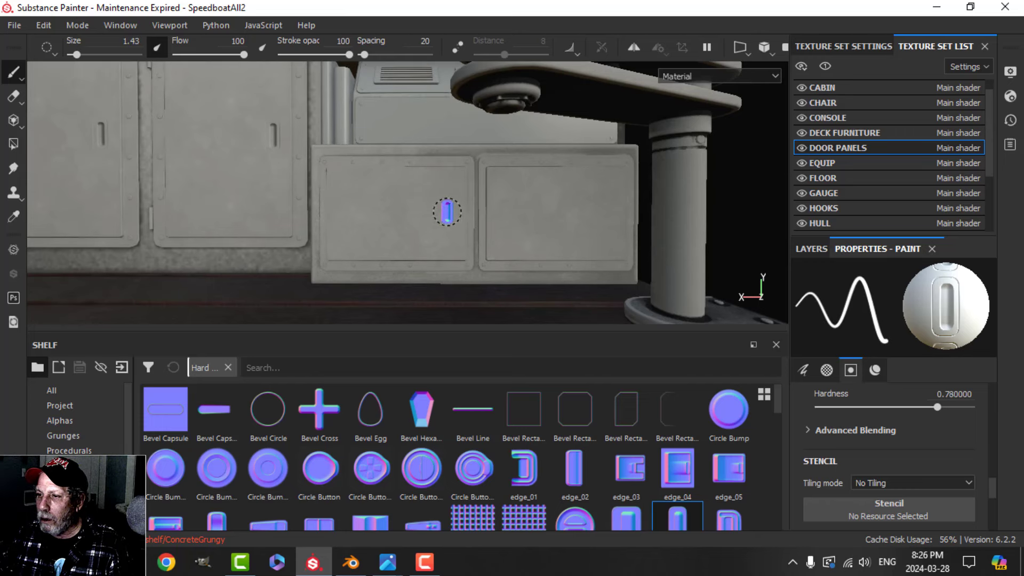
ctrl+right_drag(447, 213, 455, 213)
ctrl+right_drag(447, 207, 444, 207)
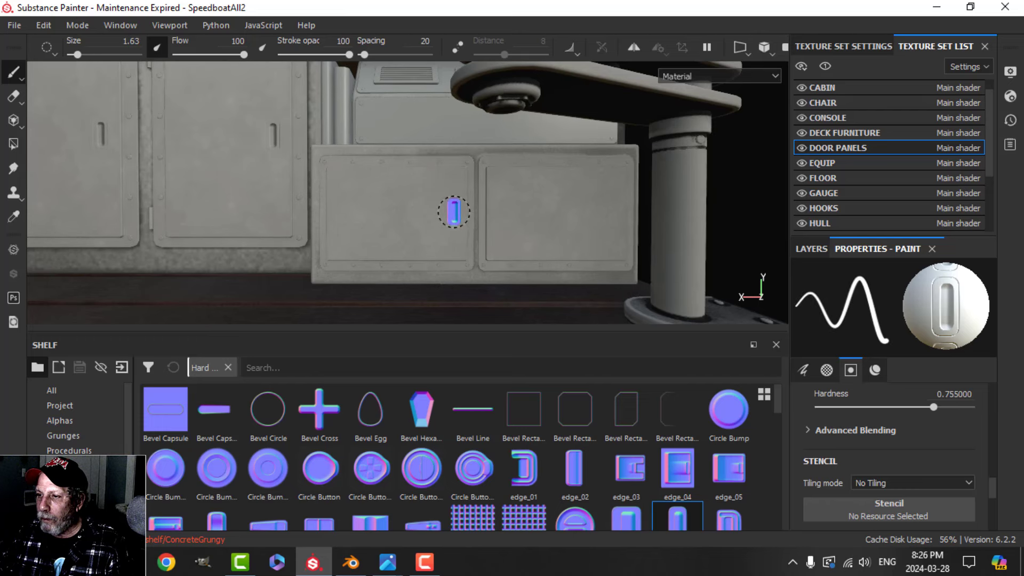
click(454, 212)
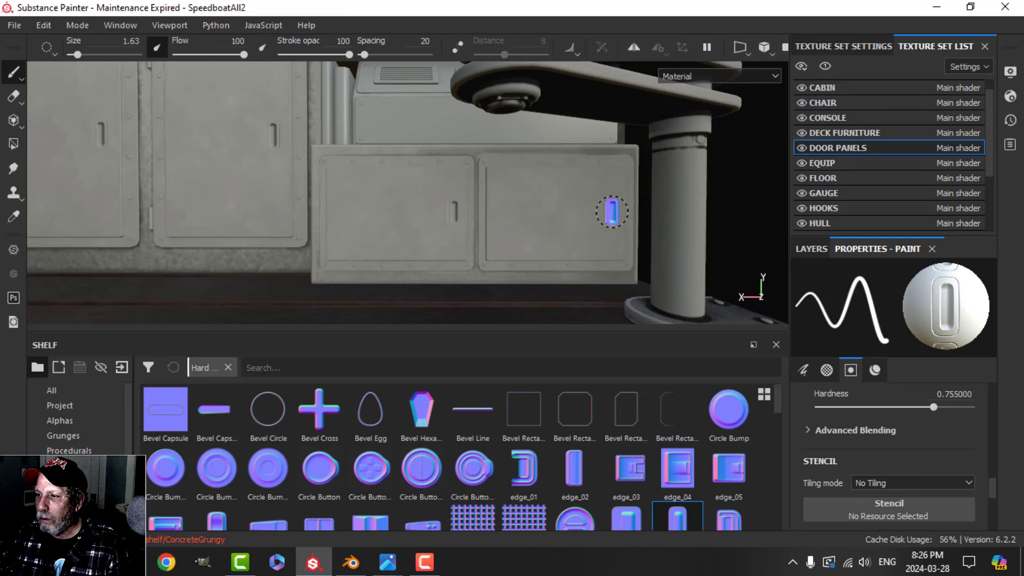
mouse_move(629, 222)
alt+mouse_down()
mouse_move(598, 231)
mouse_move(498, 222)
mouse_move(640, 225)
alt+mouse_up()
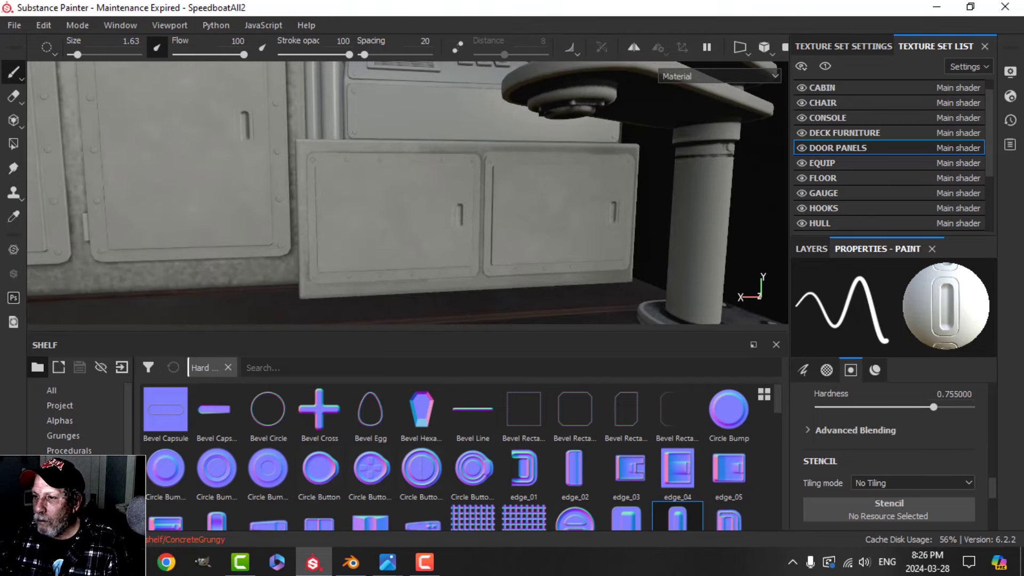
Rename the handle paint layer in the DOOR PANELS texture set to Normal.
scroll(528, 224, down, 3)
scroll(498, 231, down, 3)
alt+drag(498, 230, 477, 222)
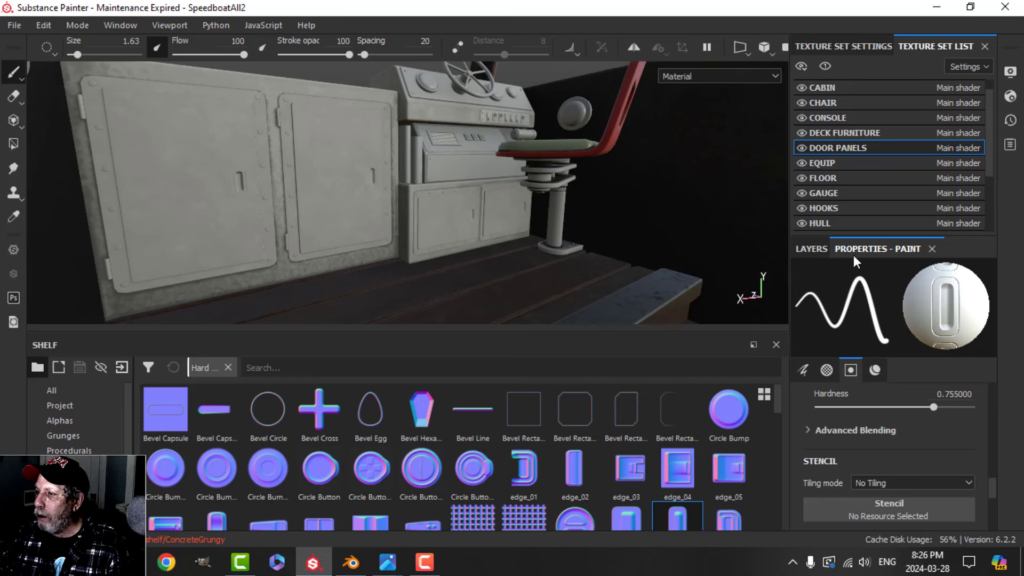
click(823, 250)
double_click(852, 306)
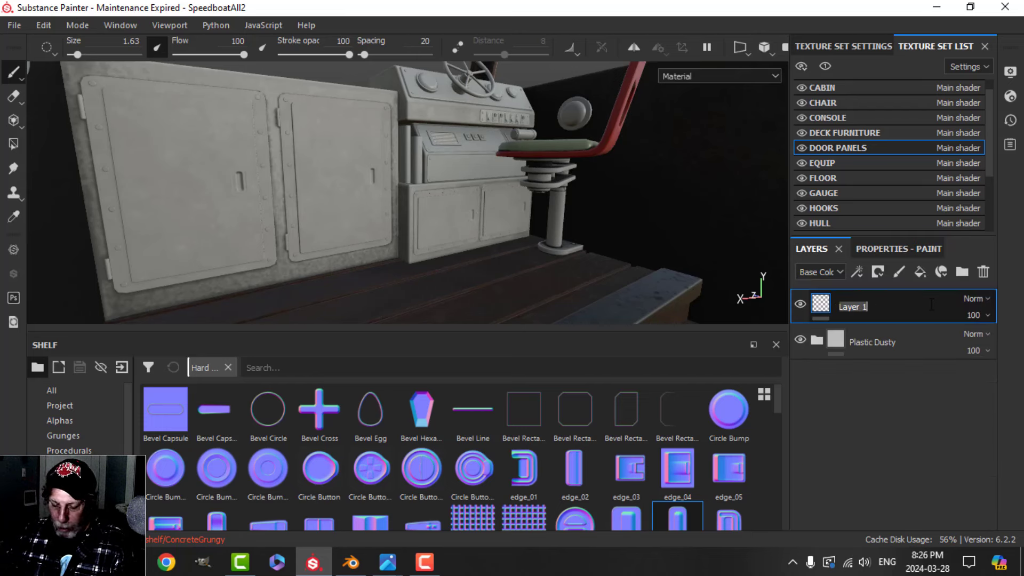
text(n)
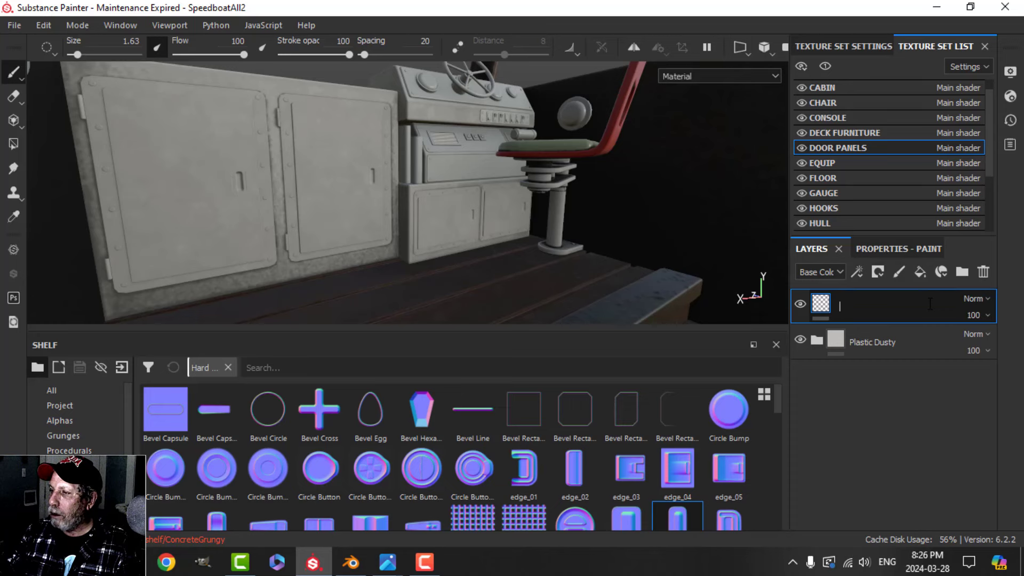
key(Caps_Lock)
text(Normal)
key(Return)
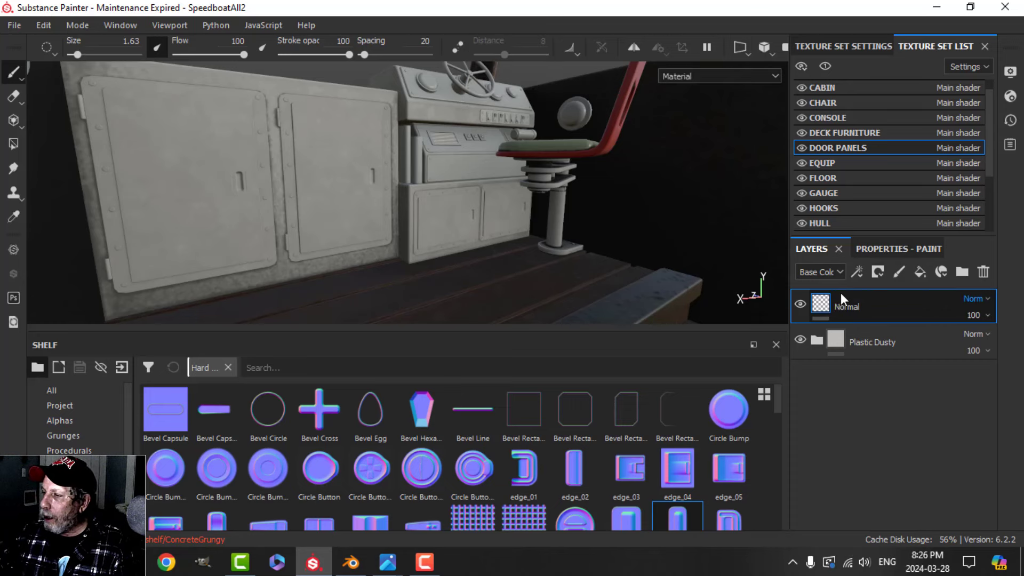
Paste the copied dirt layer above the Normal layer in the DOOR PANELS texture set.
right_click(859, 393)
click(690, 281)
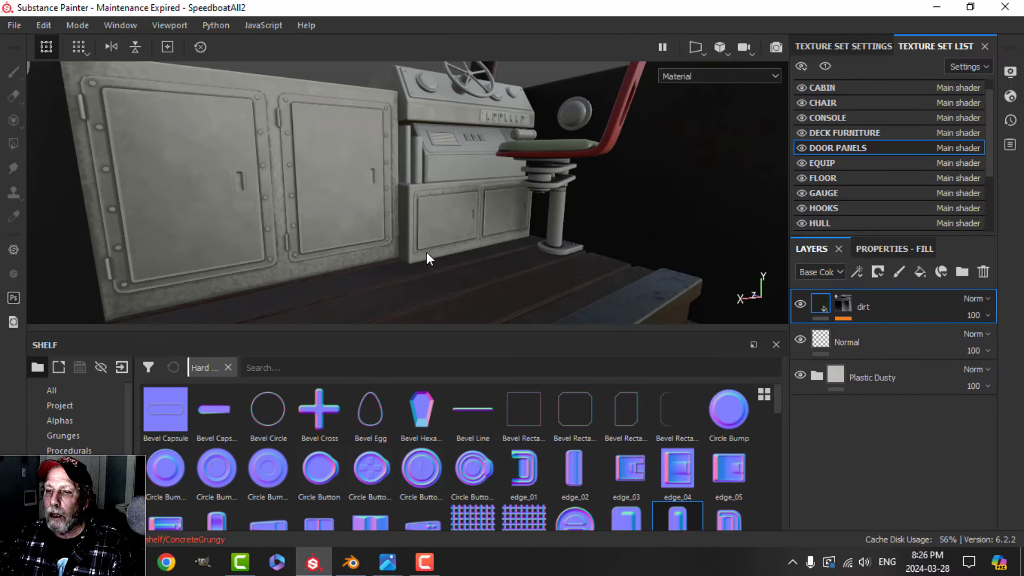
alt+drag(427, 256, 469, 255)
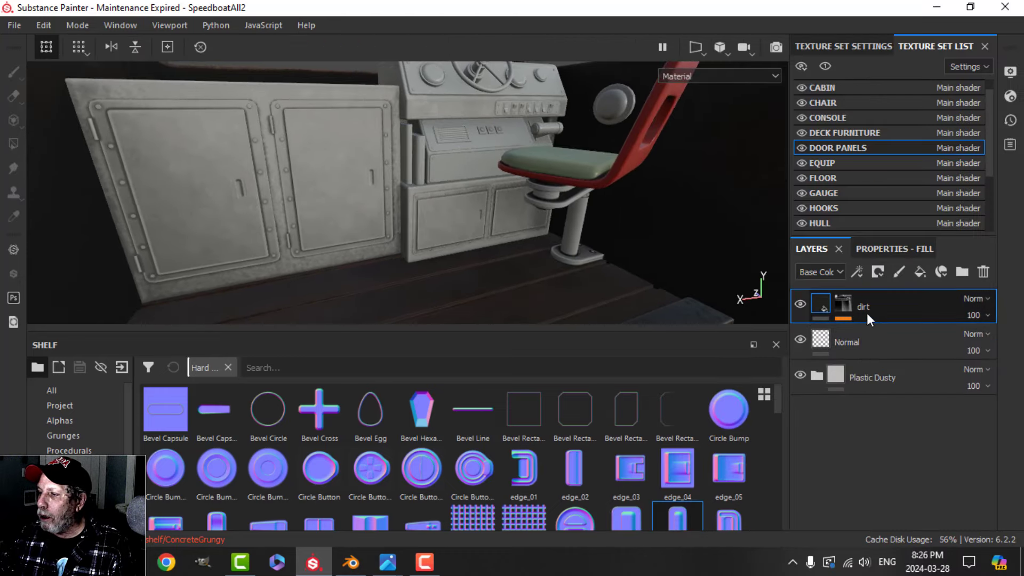
Check the Dirt generator in the dirt layer's mask and set the dirt layer's opacity to 59.
click(842, 307)
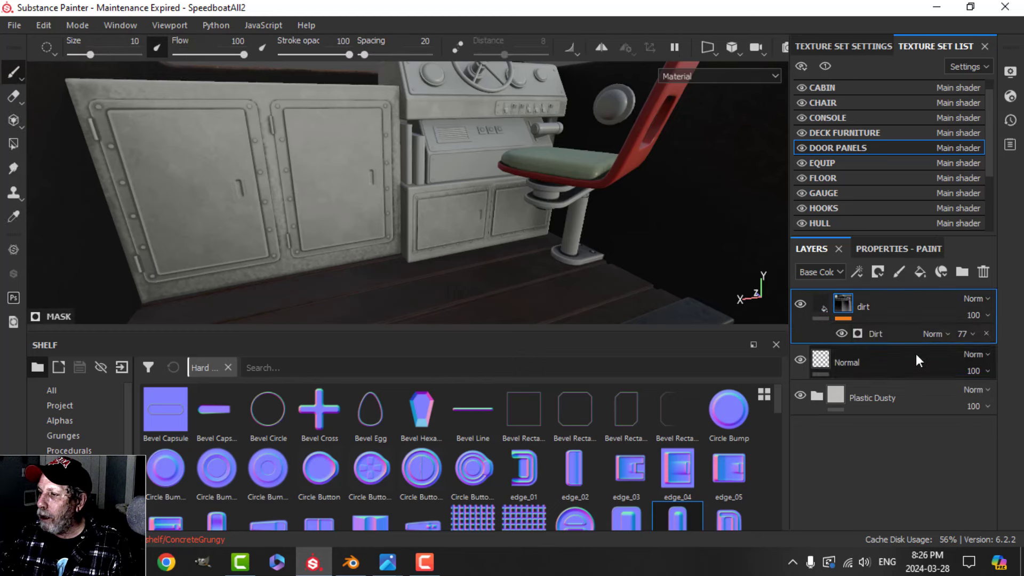
click(873, 333)
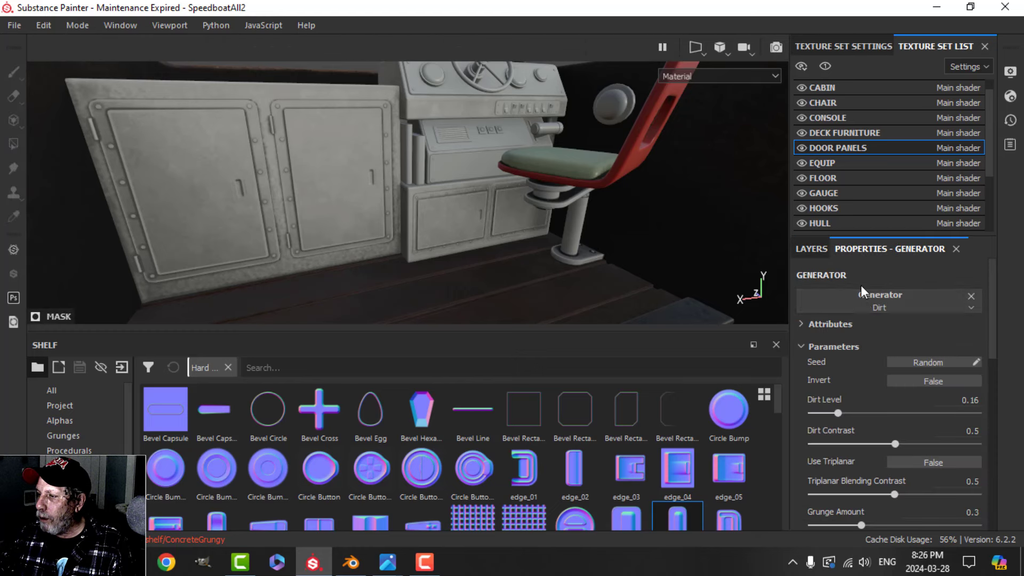
click(816, 250)
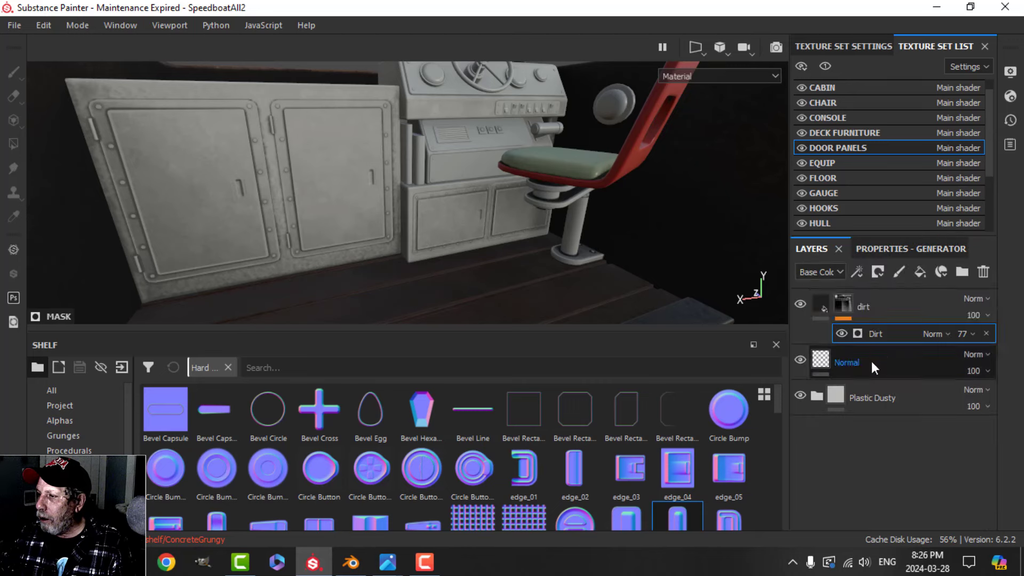
click(821, 305)
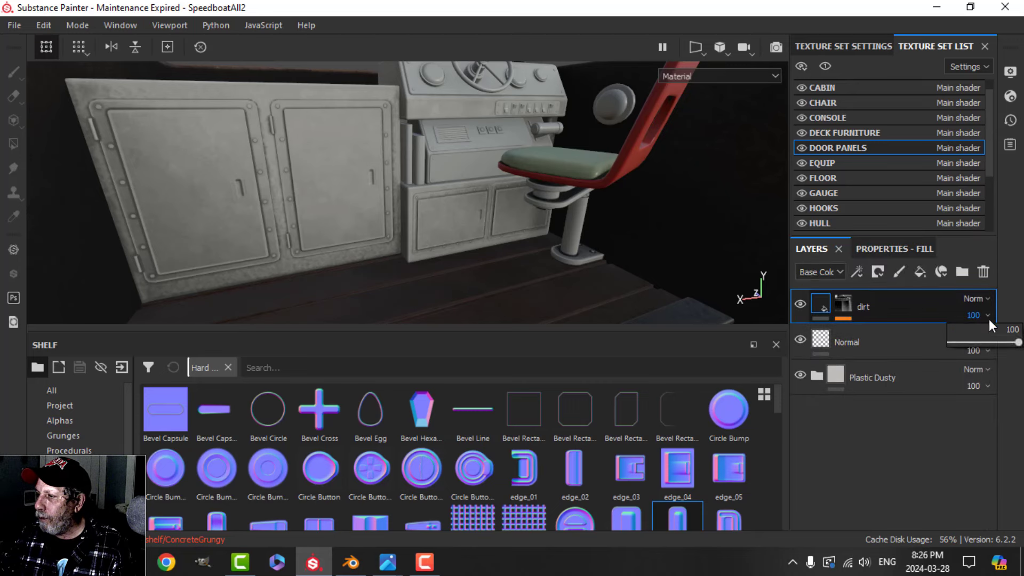
drag(1019, 347, 991, 349)
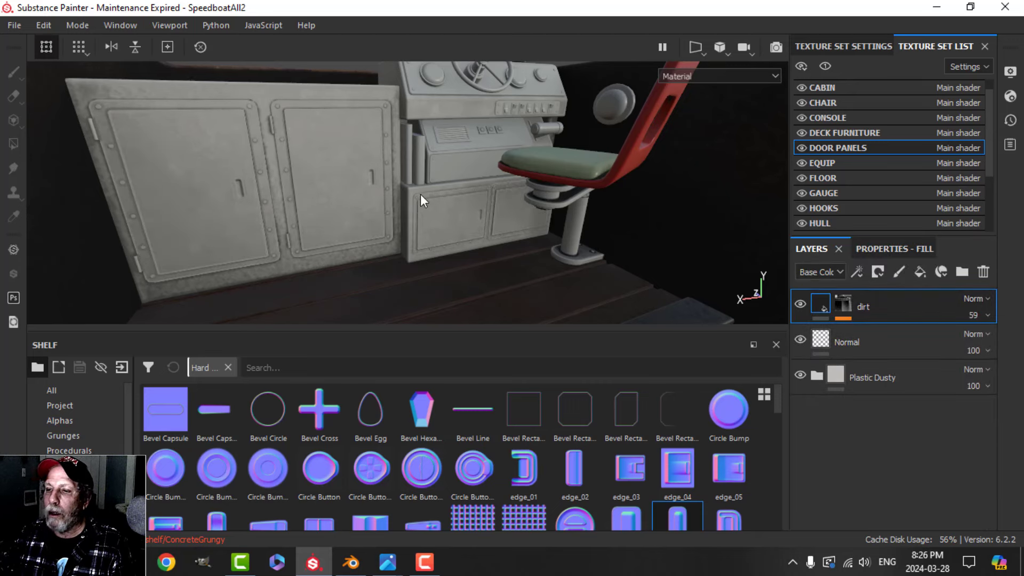
Compare the door panels with the dirt layer and the Plastic Dusty folder each hidden and shown again.
alt+drag(418, 199, 251, 277)
click(798, 303)
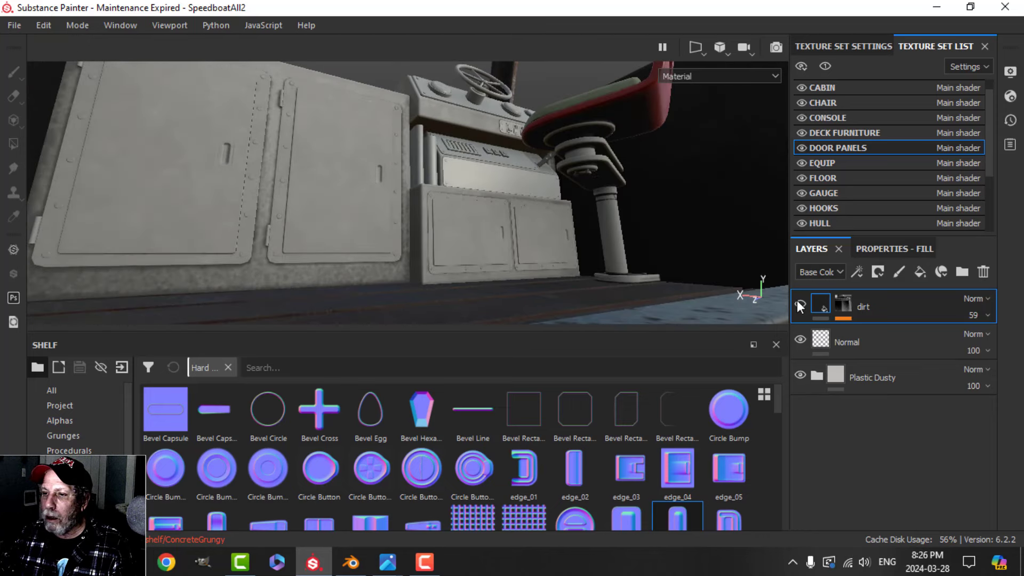
click(799, 304)
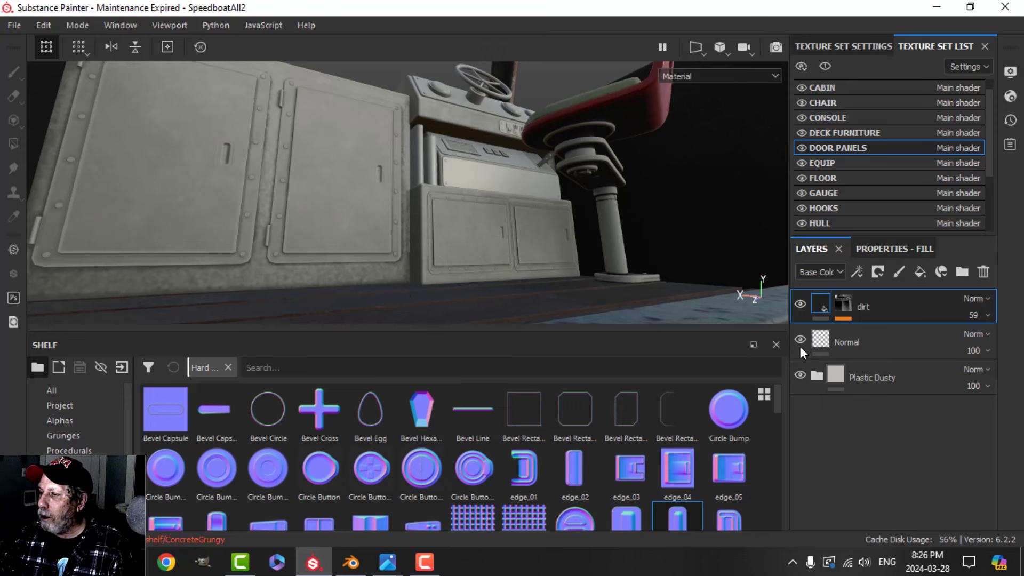
click(801, 373)
click(801, 373)
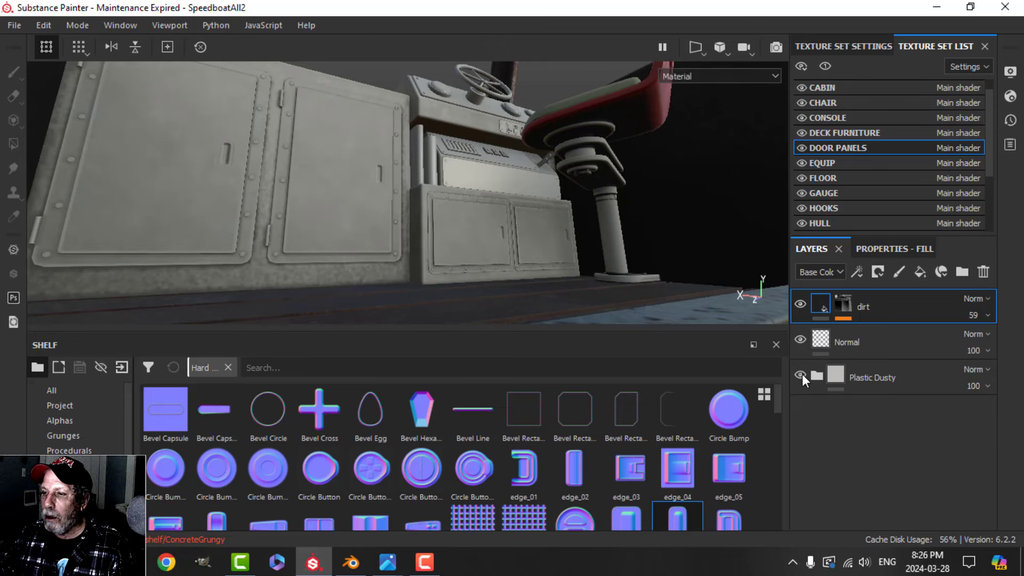
alt+drag(416, 186, 416, 205)
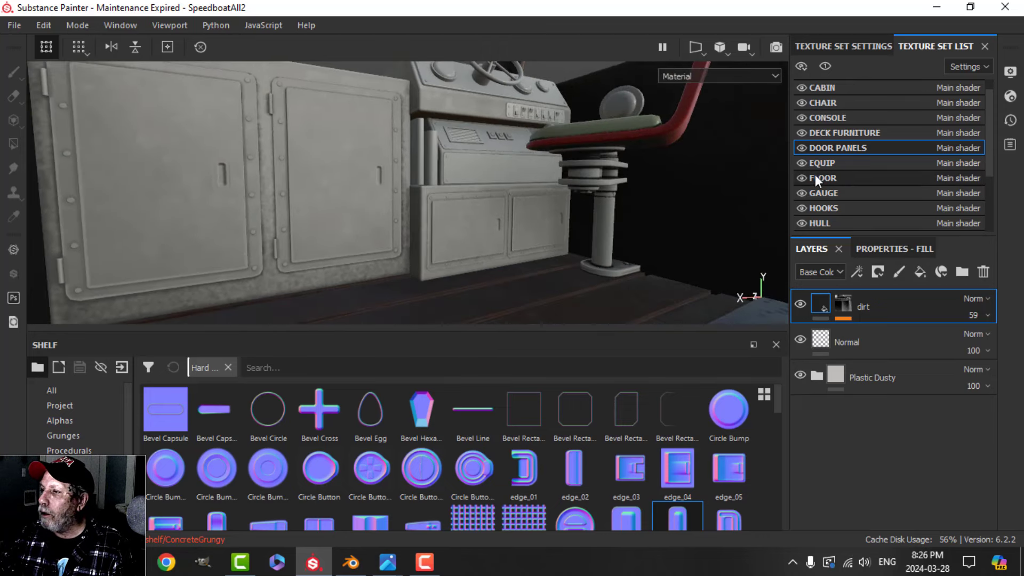
Lower the dirt layer's opacity to 49 in the TRIM INNER texture set.
scroll(856, 190, down, 2)
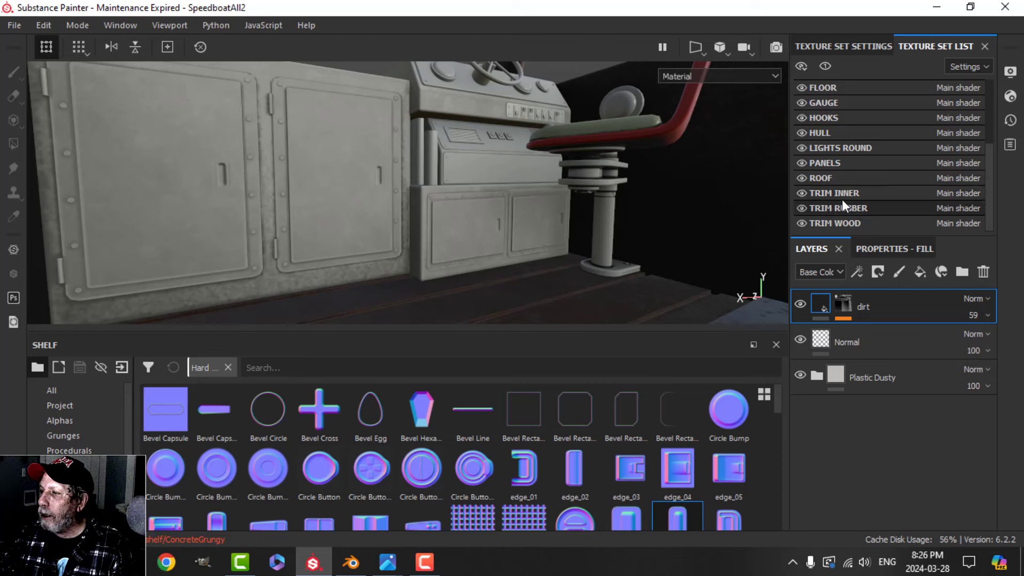
click(842, 195)
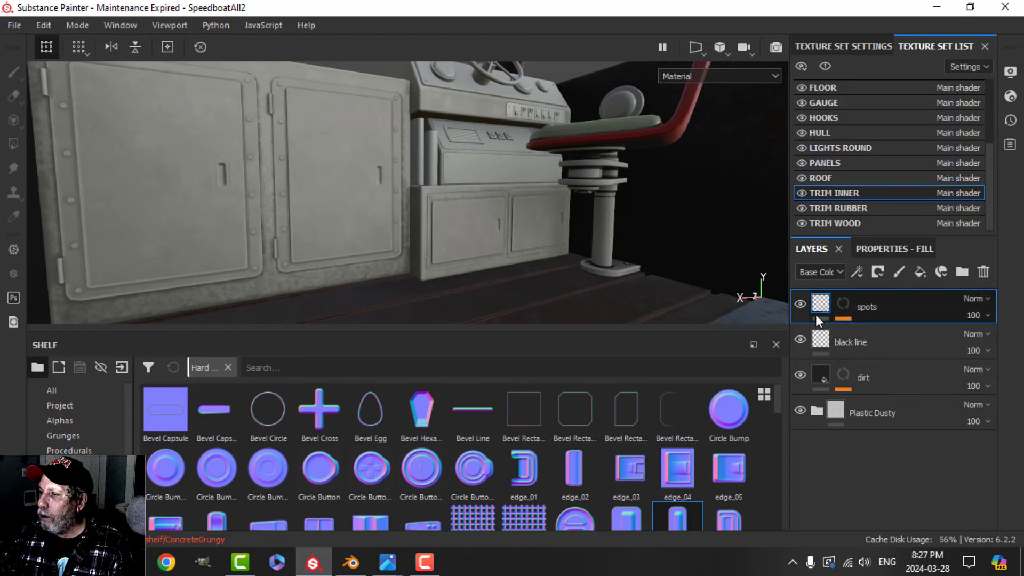
click(823, 375)
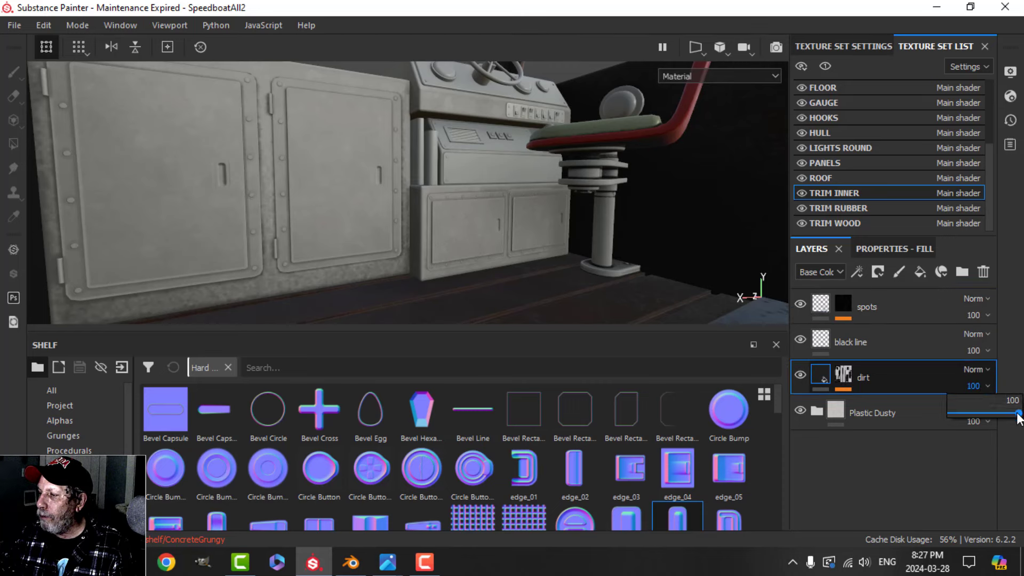
drag(1019, 415, 981, 421)
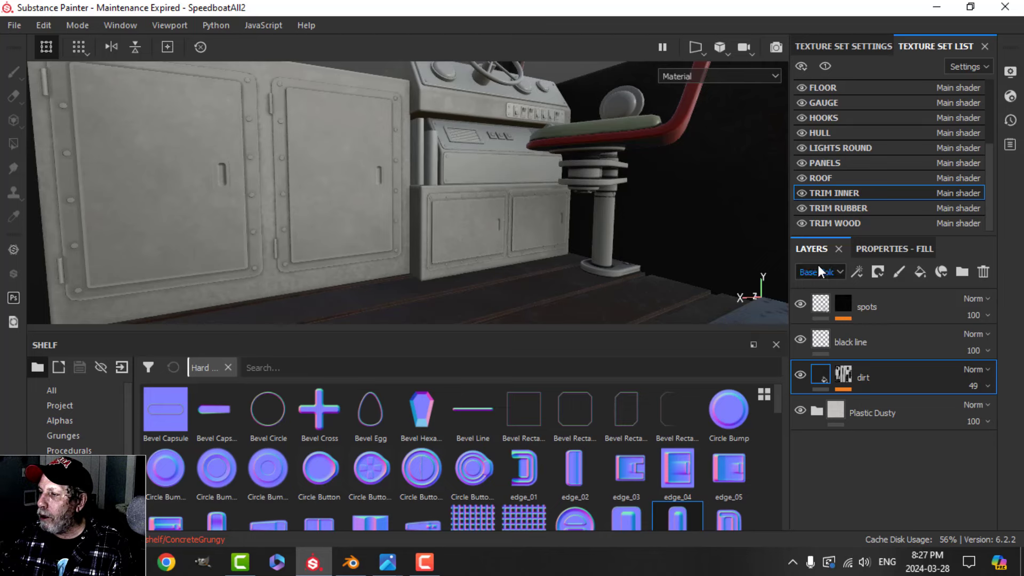
alt+drag(288, 236, 323, 211)
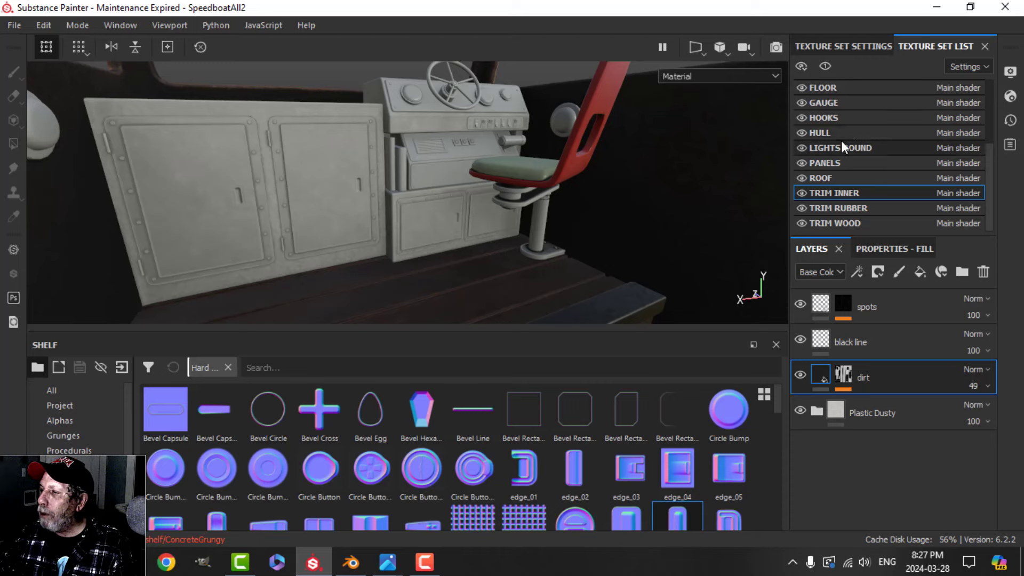
Add an anchor point to the Normal layer in the DOOR PANELS texture set.
scroll(845, 148, up, 3)
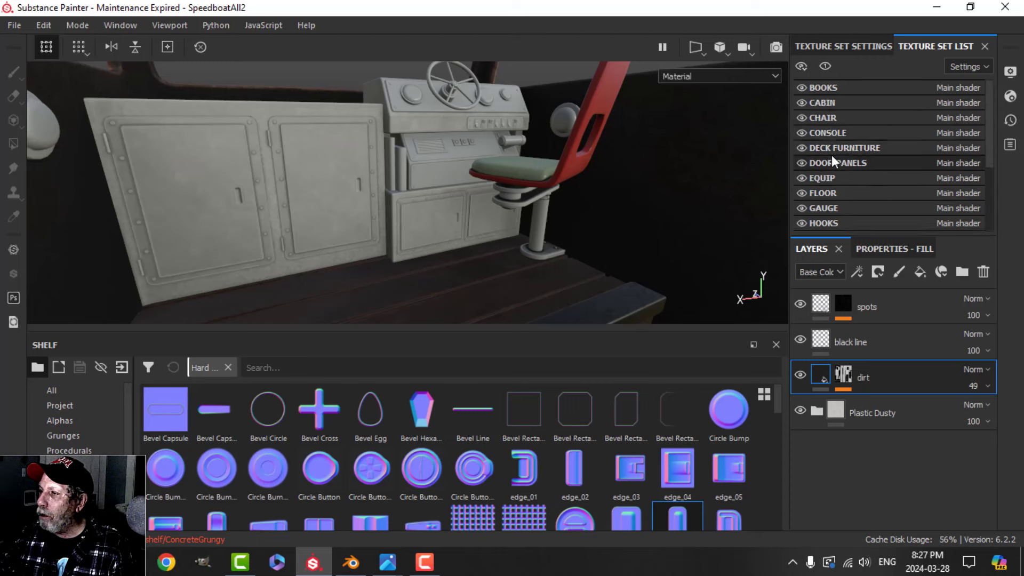
click(836, 164)
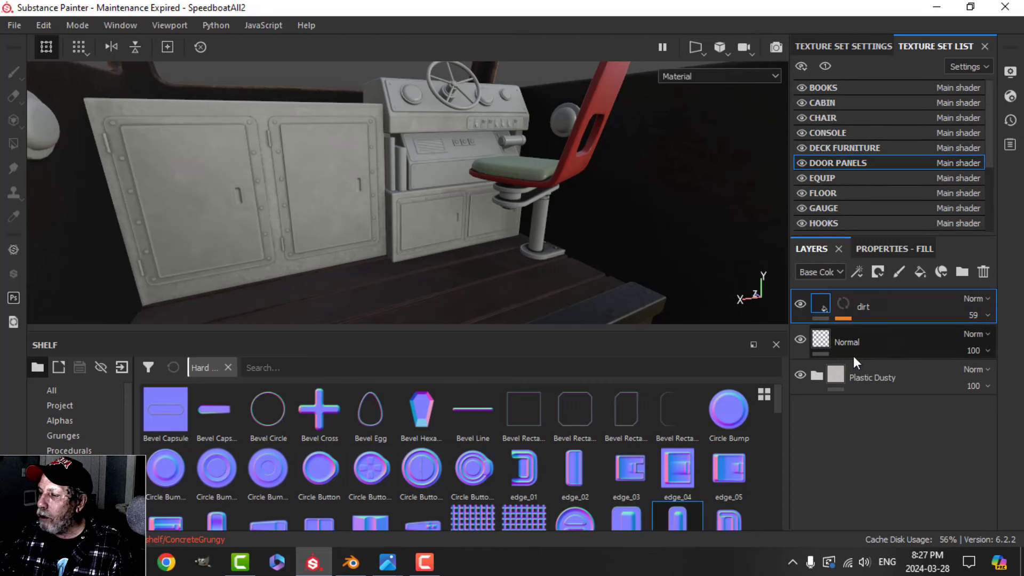
click(827, 337)
click(856, 270)
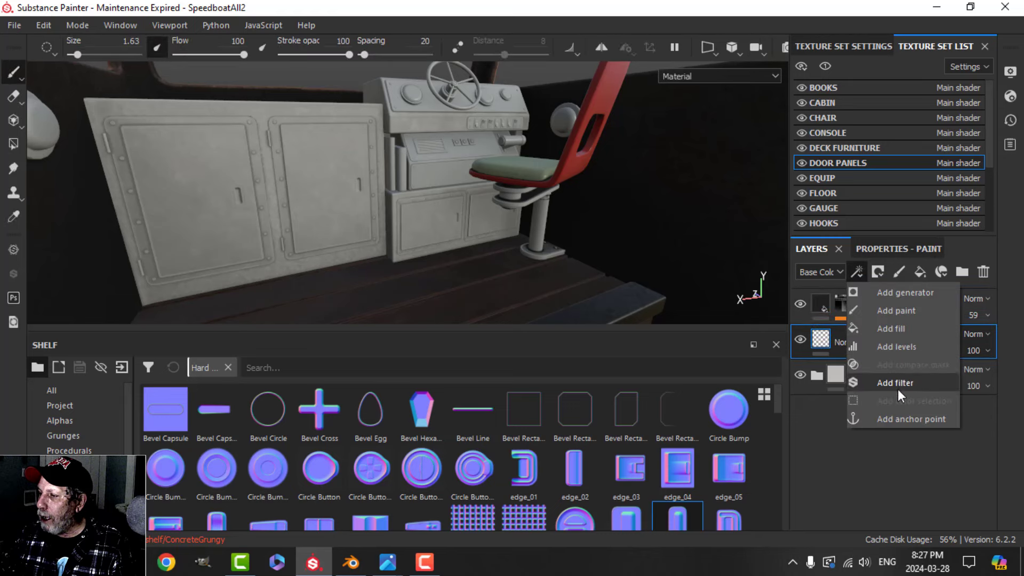
click(901, 419)
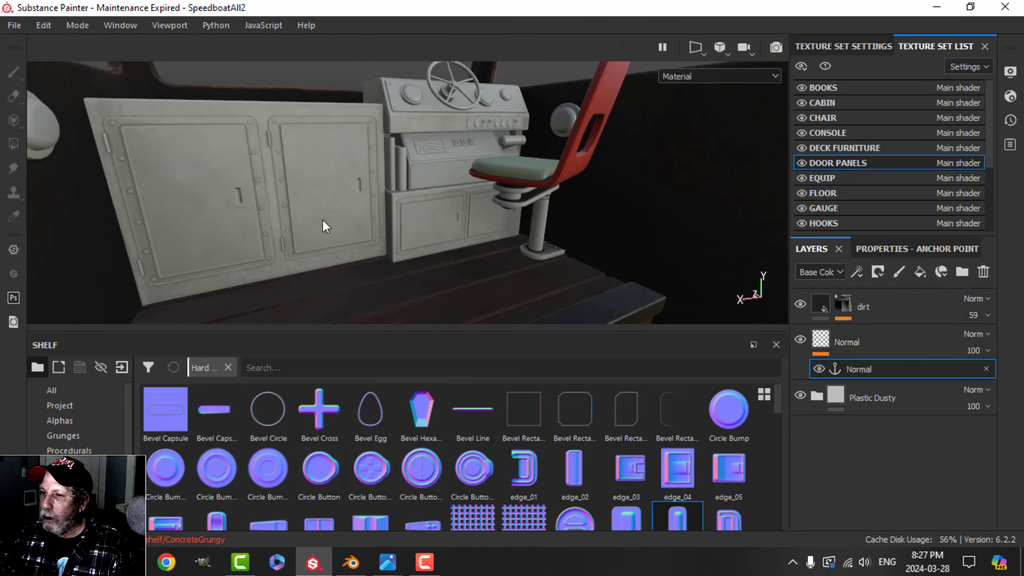
Turn on Micro Normal in the Micro Details of the dirt layer's Dirt generator in the DOOR PANELS texture set.
click(845, 304)
click(877, 332)
click(901, 249)
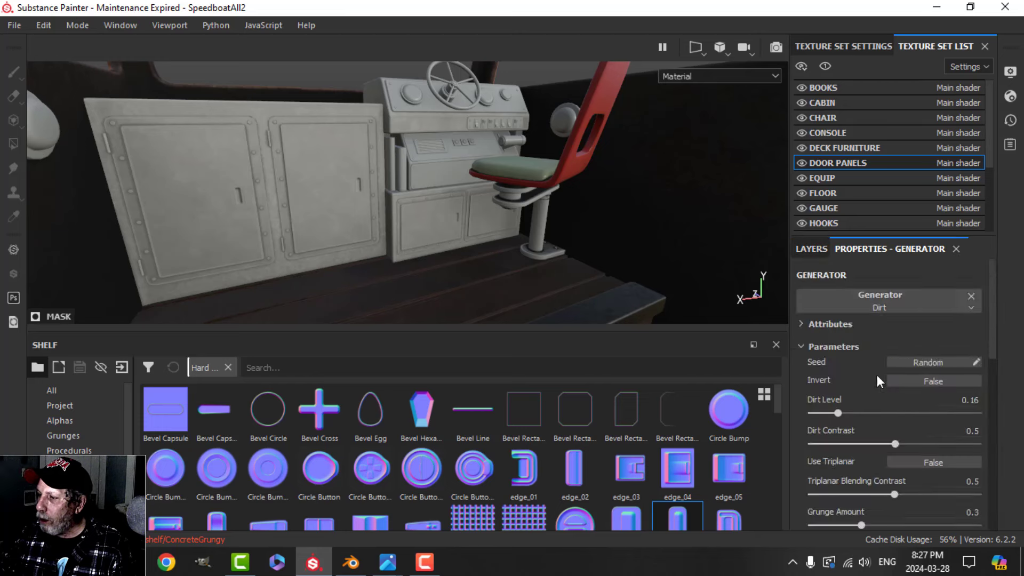
scroll(869, 381, down, 5)
click(812, 399)
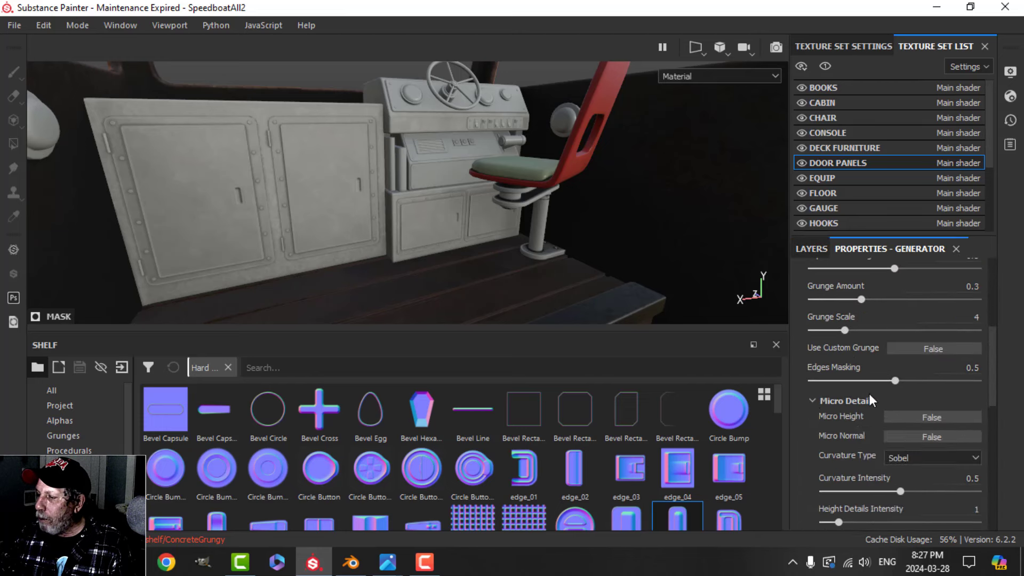
scroll(852, 384, down, 2)
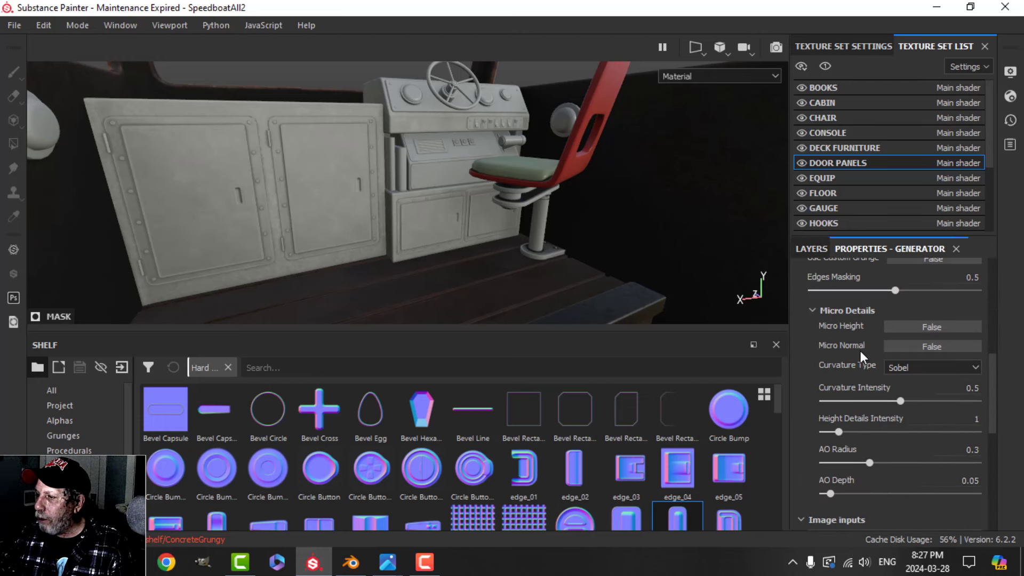
click(917, 347)
Assign the Normal anchor point to the generator's Micro Normal input and set its referenced channel to Normal.
scroll(920, 405, down, 6)
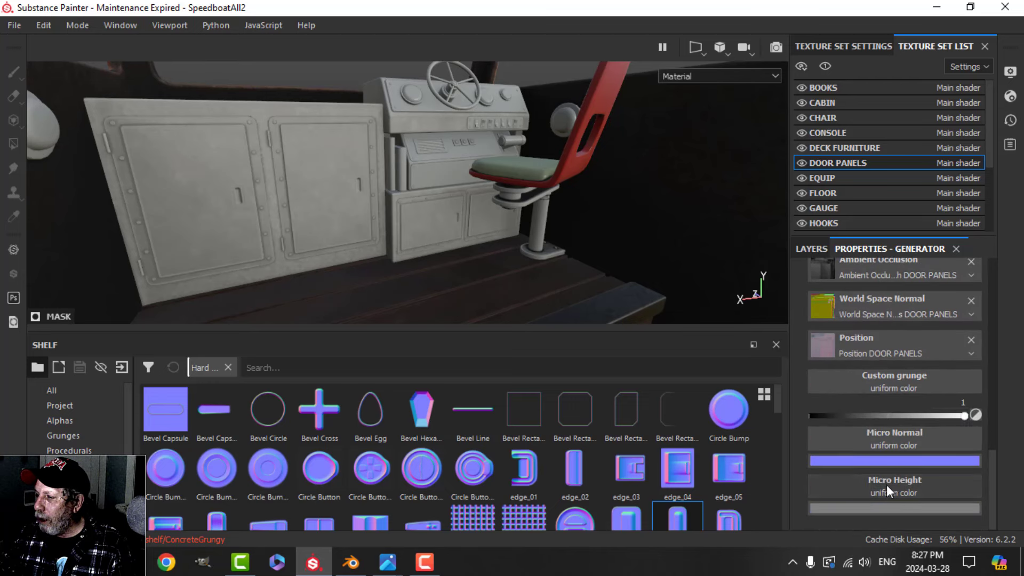
click(887, 484)
click(909, 230)
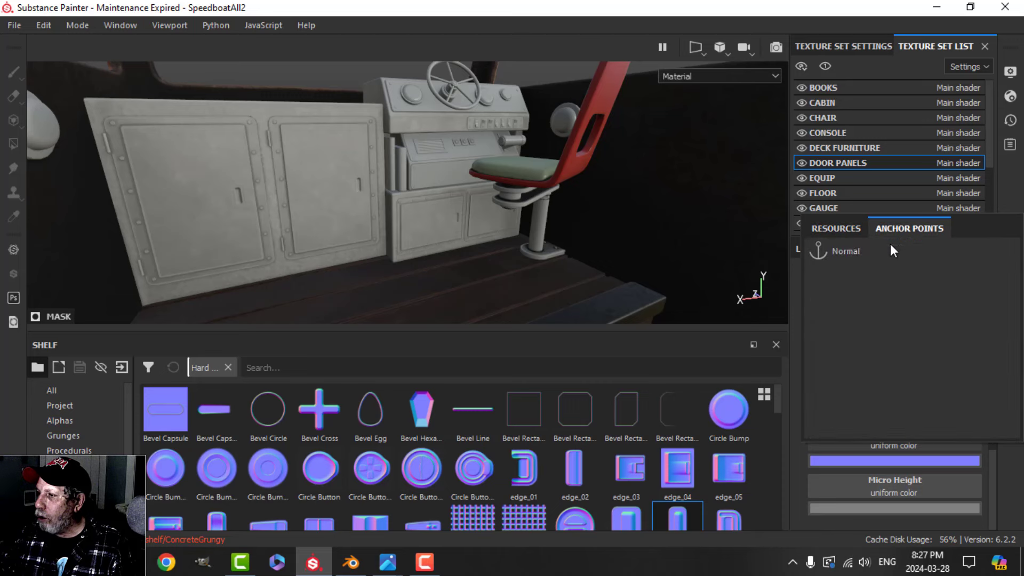
click(840, 251)
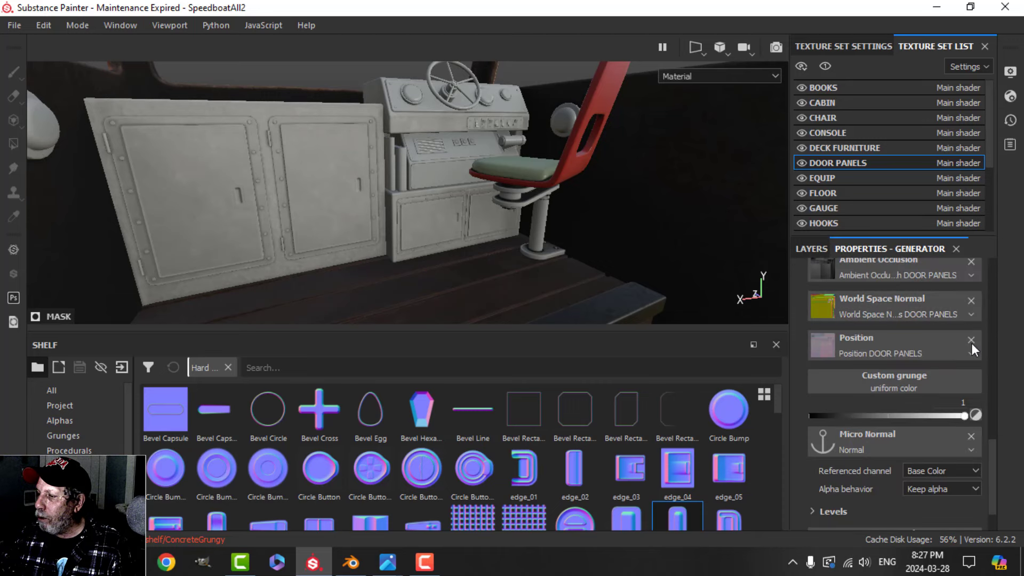
click(928, 470)
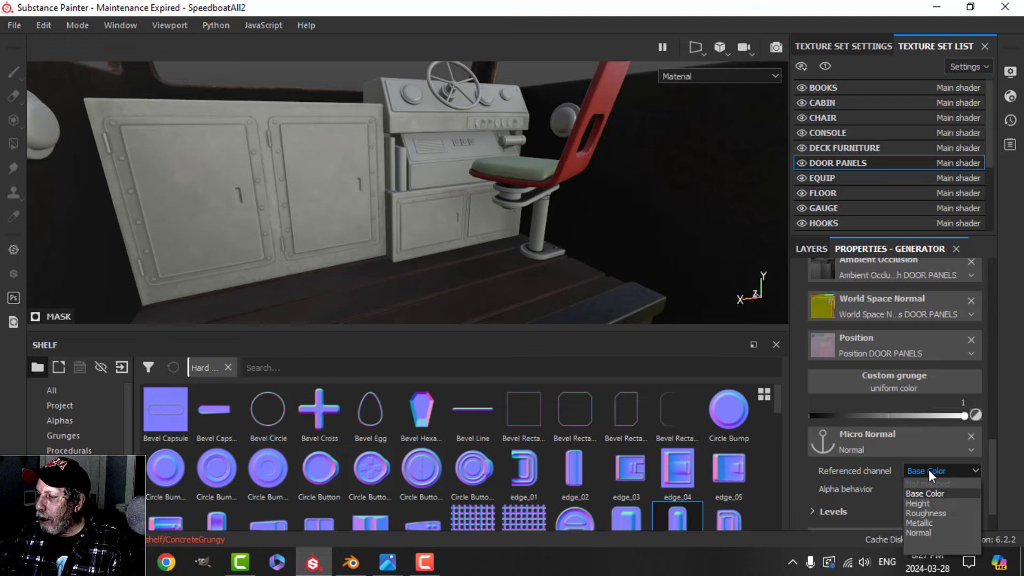
click(930, 531)
Select the PANELS texture set and search the smart materials for wood.
scroll(446, 237, up, 2)
mouse_move(513, 241)
alt+mouse_down()
mouse_move(424, 221)
mouse_move(463, 243)
mouse_move(500, 241)
mouse_move(547, 269)
mouse_move(486, 256)
mouse_move(563, 225)
mouse_move(498, 176)
mouse_move(441, 235)
mouse_move(498, 255)
mouse_move(509, 248)
alt+mouse_up()
scroll(462, 243, up, 3)
scroll(463, 244, down, 3)
scroll(509, 256, up, 3)
scroll(545, 268, up, 3)
alt+middle_drag(486, 200, 480, 249)
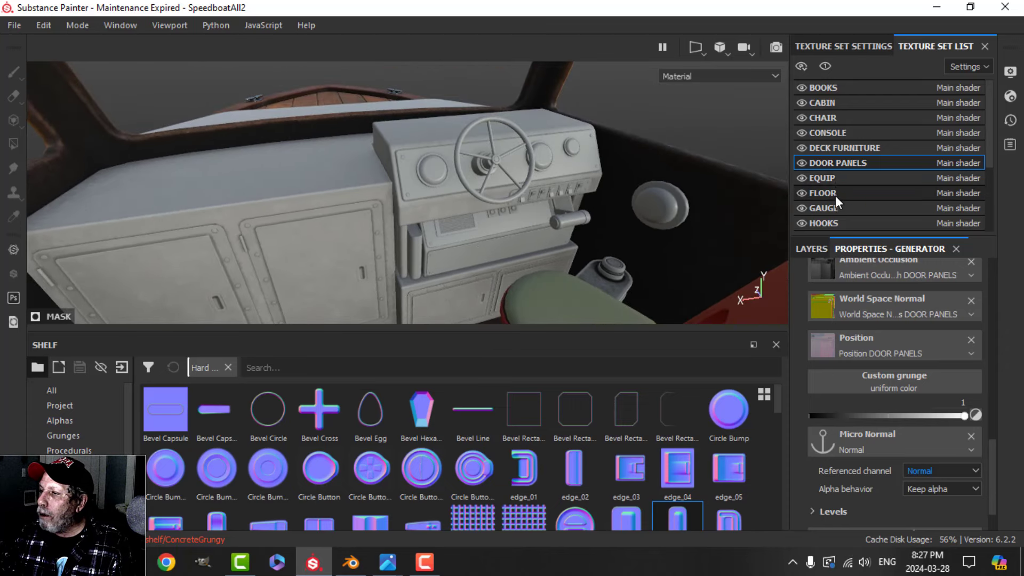
scroll(835, 196, down, 2)
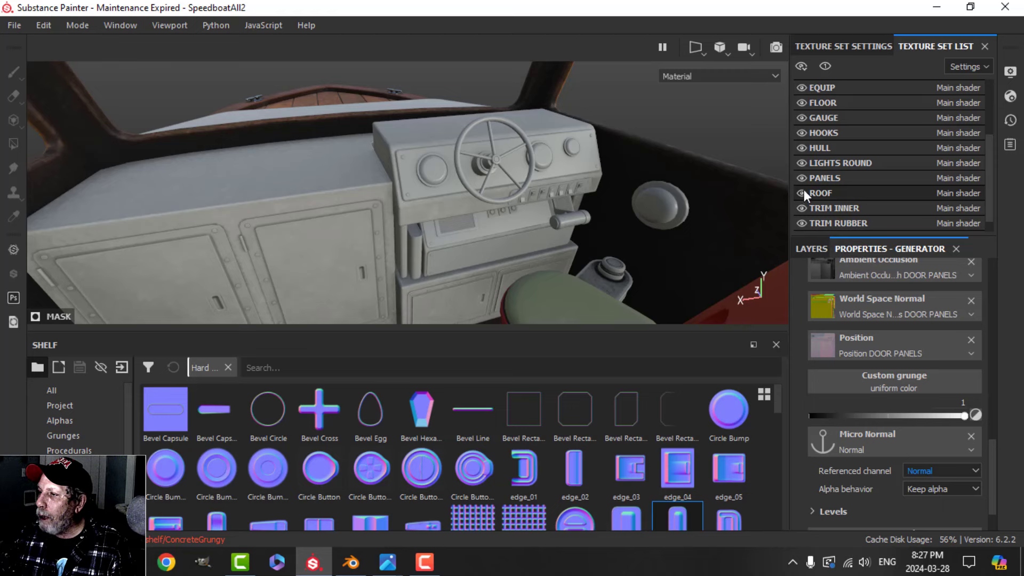
click(805, 179)
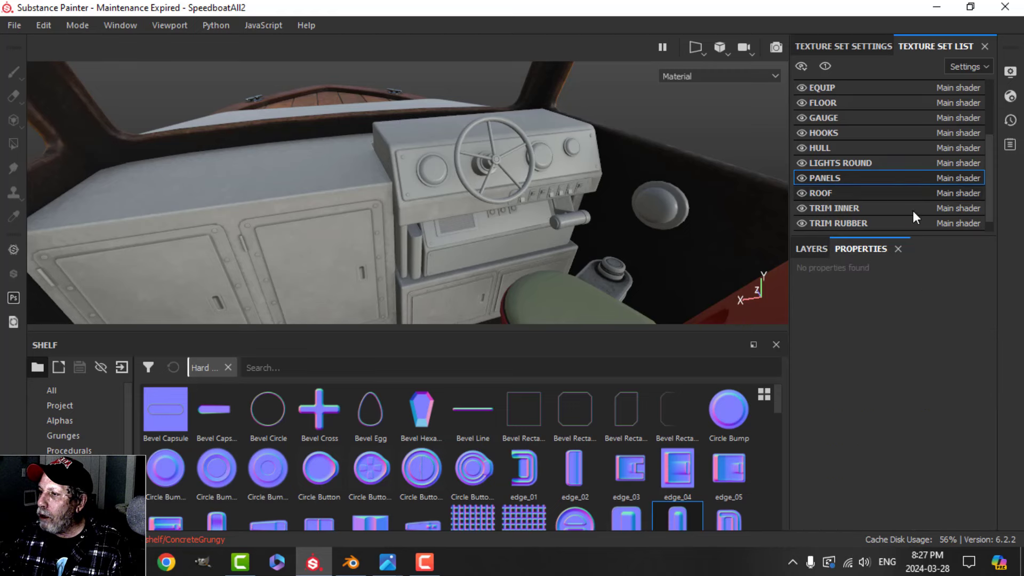
scroll(75, 421, down, 3)
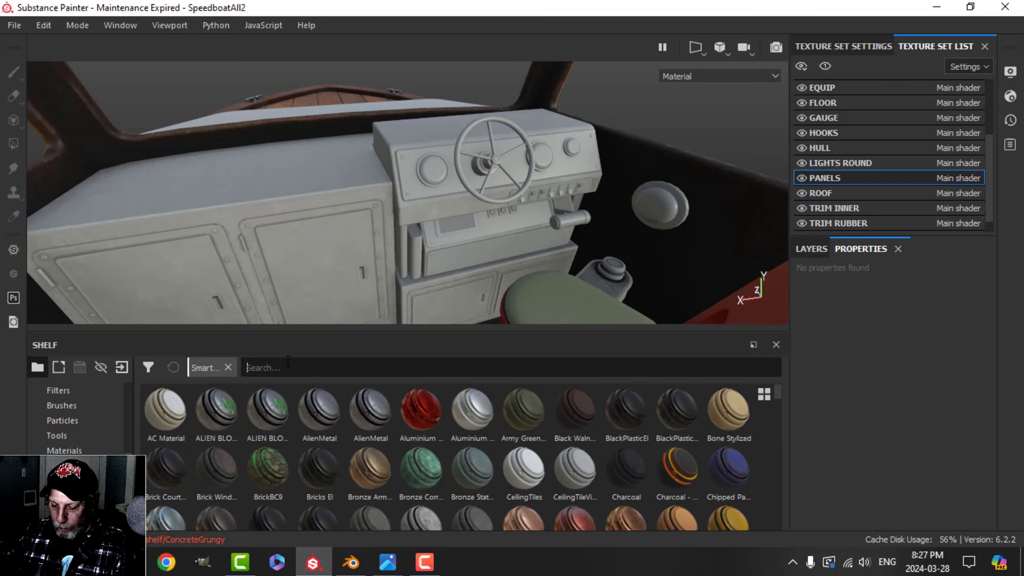
click(288, 363)
text(wood)
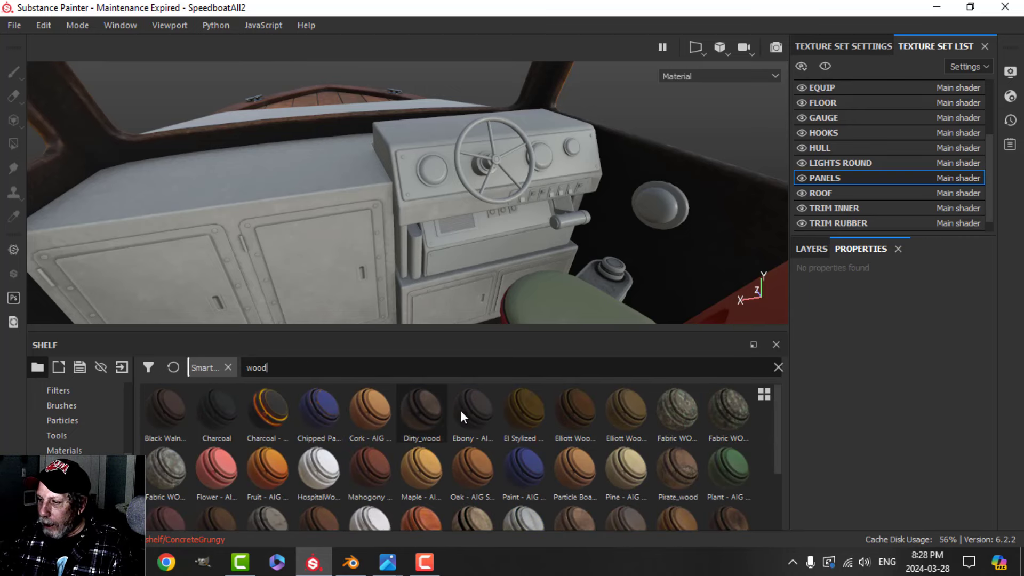
scroll(488, 418, down, 3)
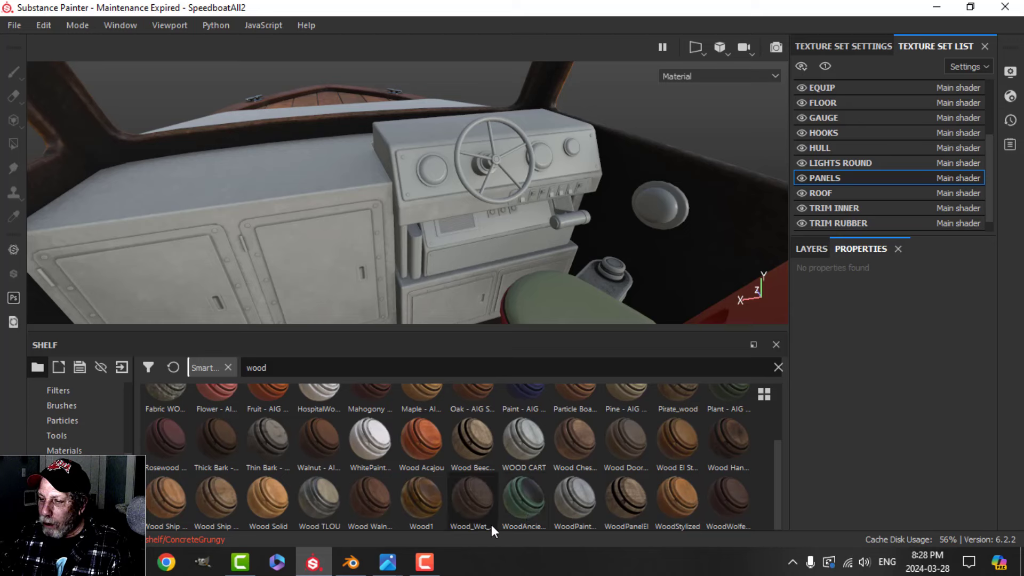
Add the Wood Walnut smart material to the PANELS texture set's layer stack.
drag(367, 505, 481, 189)
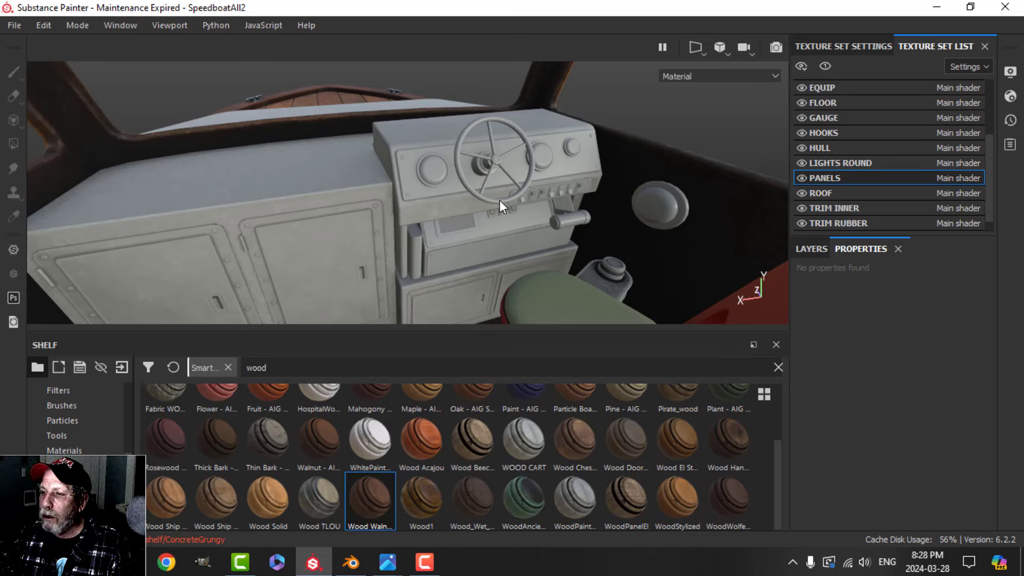
click(812, 248)
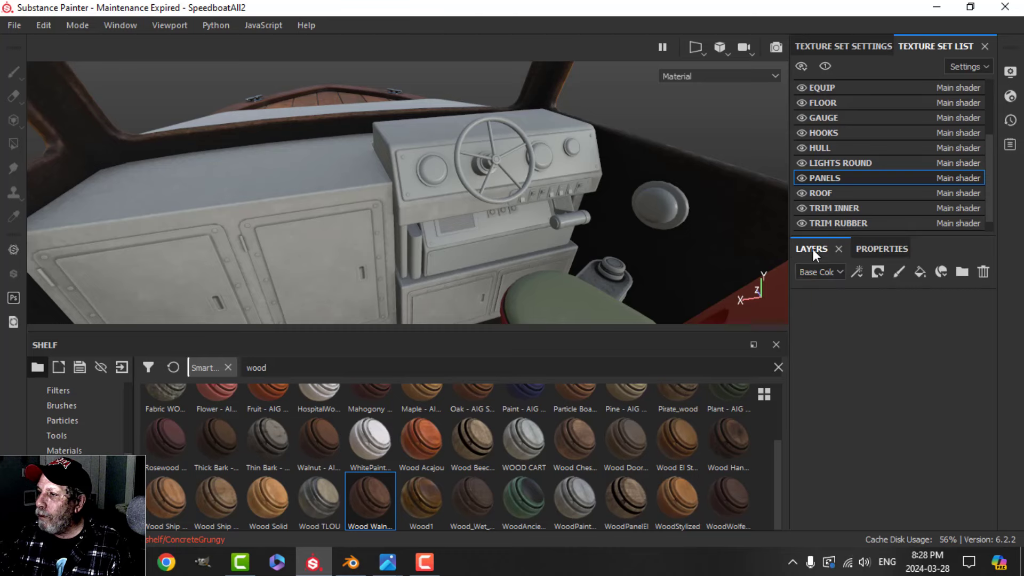
drag(377, 501, 817, 398)
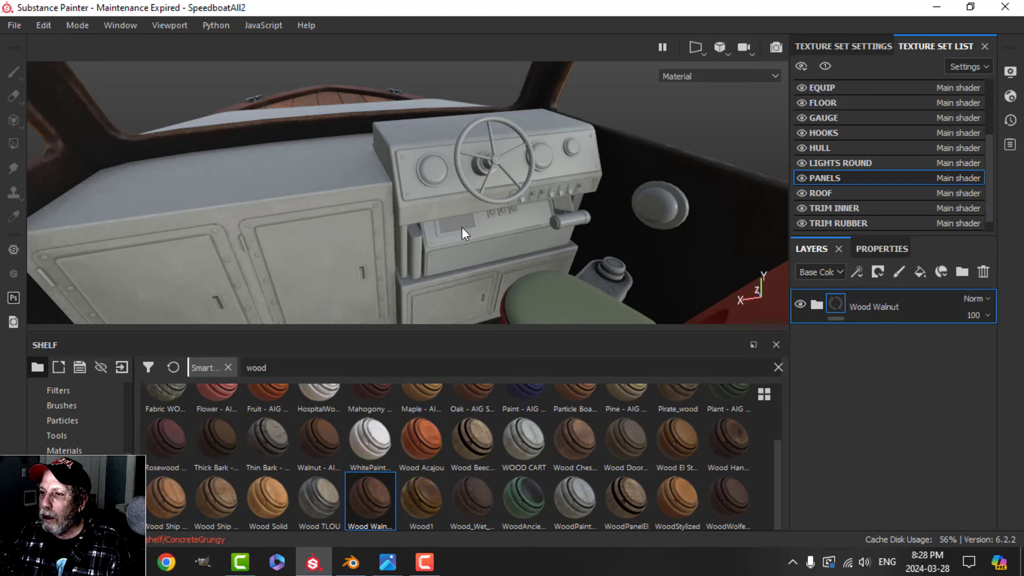
Lower the roughness of the Base layer inside the Wood Walnut folder to about 0.45.
scroll(473, 230, up, 3)
alt+drag(501, 232, 478, 221)
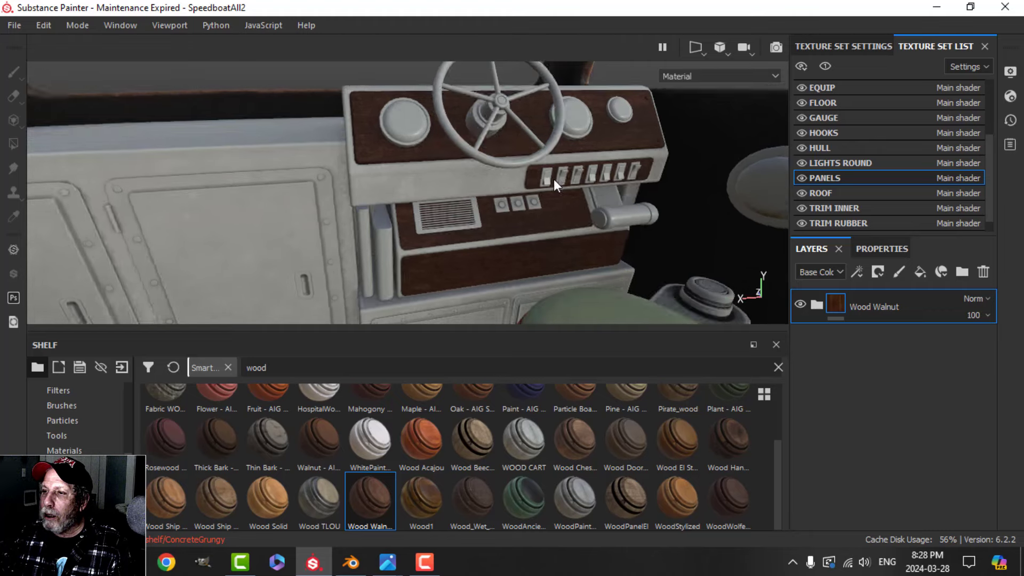
alt+drag(553, 183, 505, 191)
scroll(427, 175, up, 3)
alt+drag(427, 175, 494, 187)
scroll(496, 189, down, 3)
alt+middle_drag(594, 221, 486, 206)
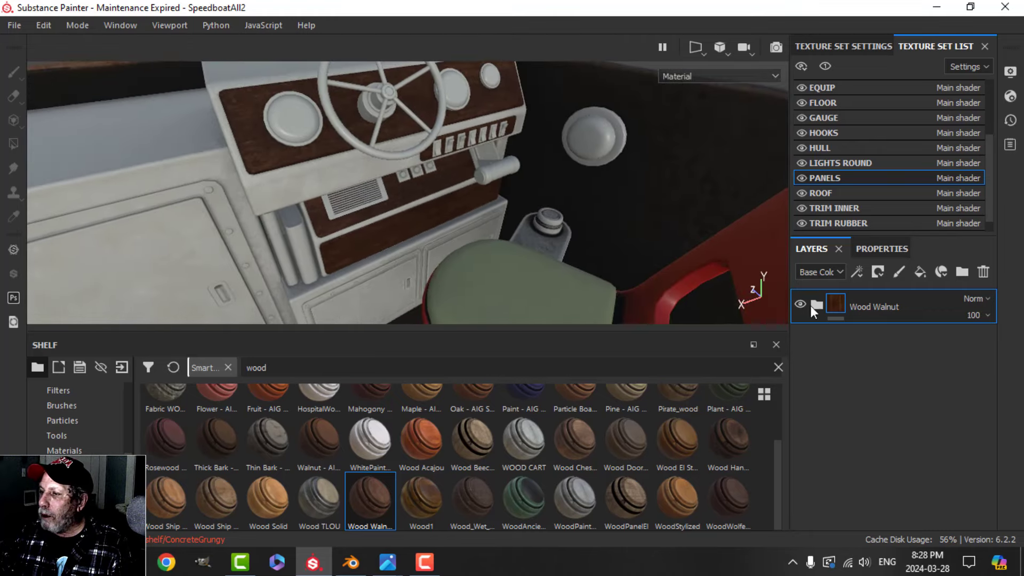
click(814, 304)
scroll(850, 501, down, 5)
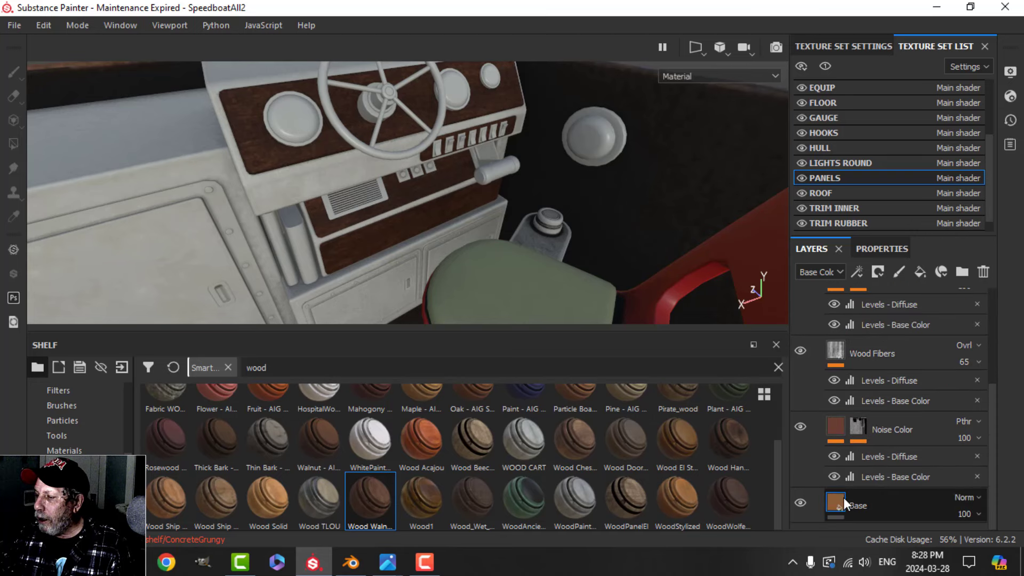
click(853, 501)
click(881, 249)
scroll(884, 497, down, 3)
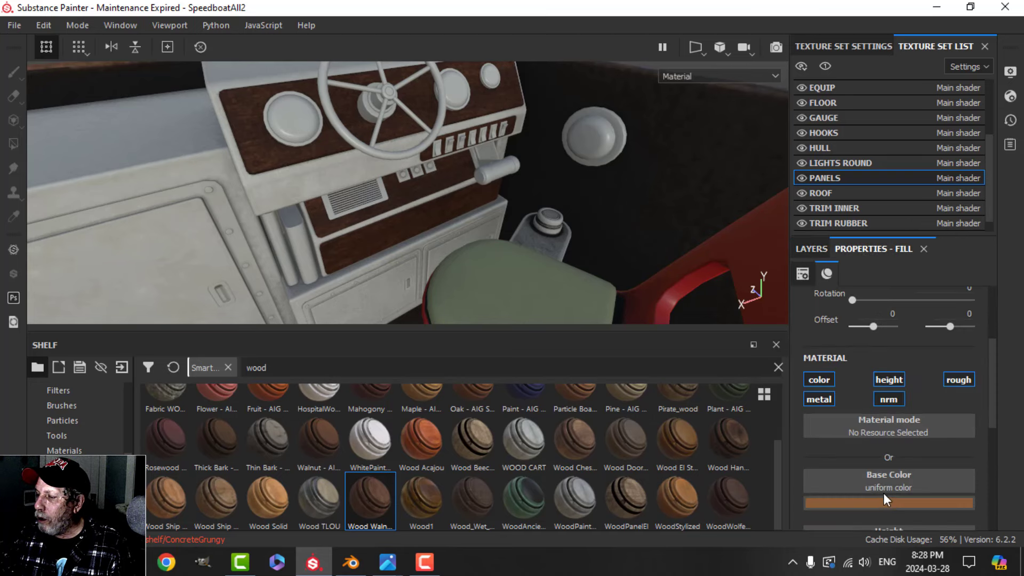
scroll(883, 492, down, 3)
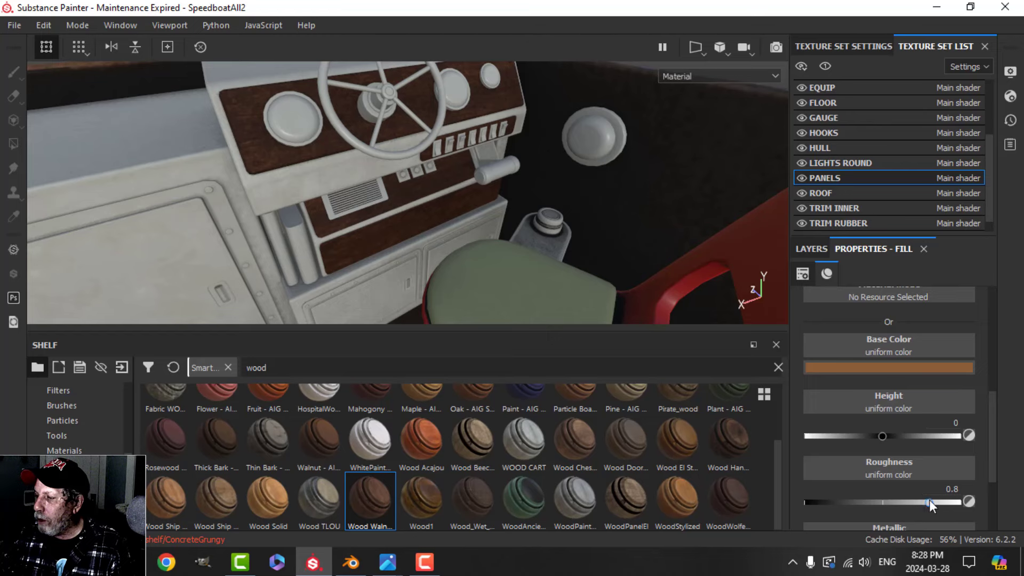
drag(929, 501, 873, 501)
Fine-tune the Base layer's roughness slightly lower against a close view of the dashboard, and collapse the Wood Walnut folder.
mouse_move(373, 191)
alt+mouse_down()
mouse_move(394, 193)
mouse_move(356, 195)
alt+mouse_up()
shift+right_drag(356, 195, 302, 192)
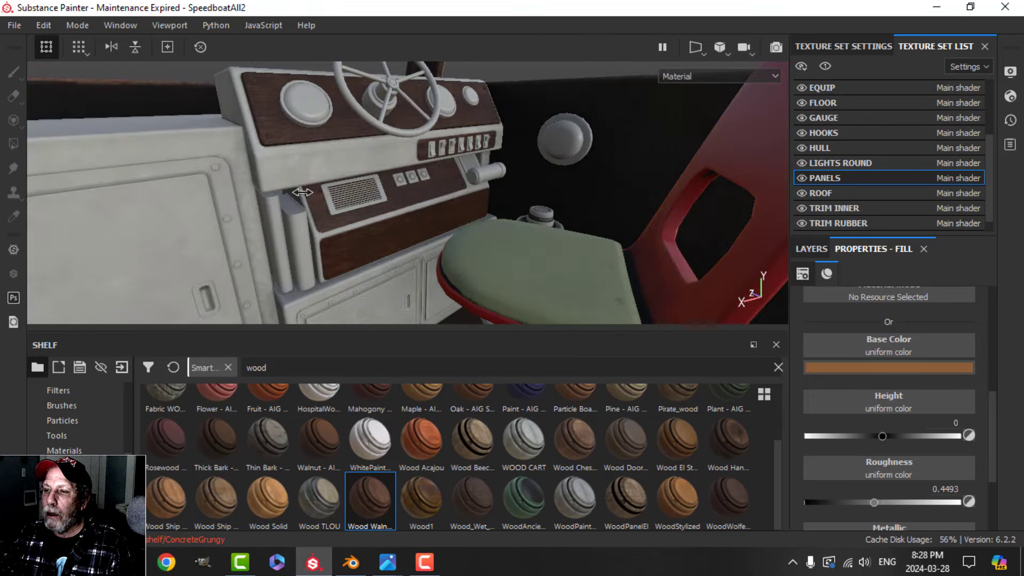
alt+drag(368, 192, 336, 203)
alt+middle_drag(453, 208, 442, 236)
alt+drag(442, 236, 457, 219)
shift+right_drag(457, 220, 560, 204)
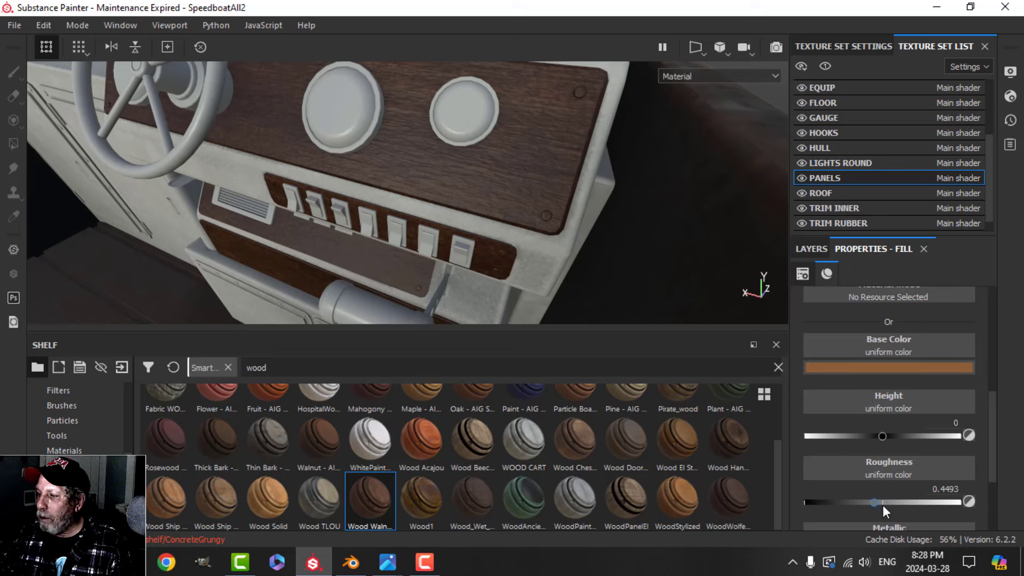
mouse_move(882, 505)
mouse_down()
mouse_move(850, 502)
mouse_move(868, 495)
mouse_up()
click(820, 249)
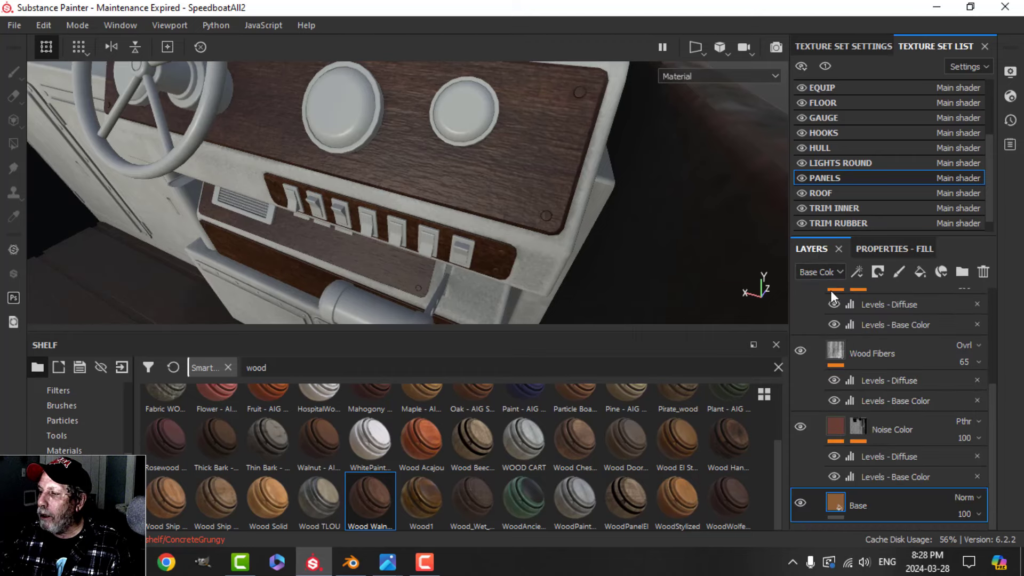
scroll(840, 378, up, 5)
click(816, 307)
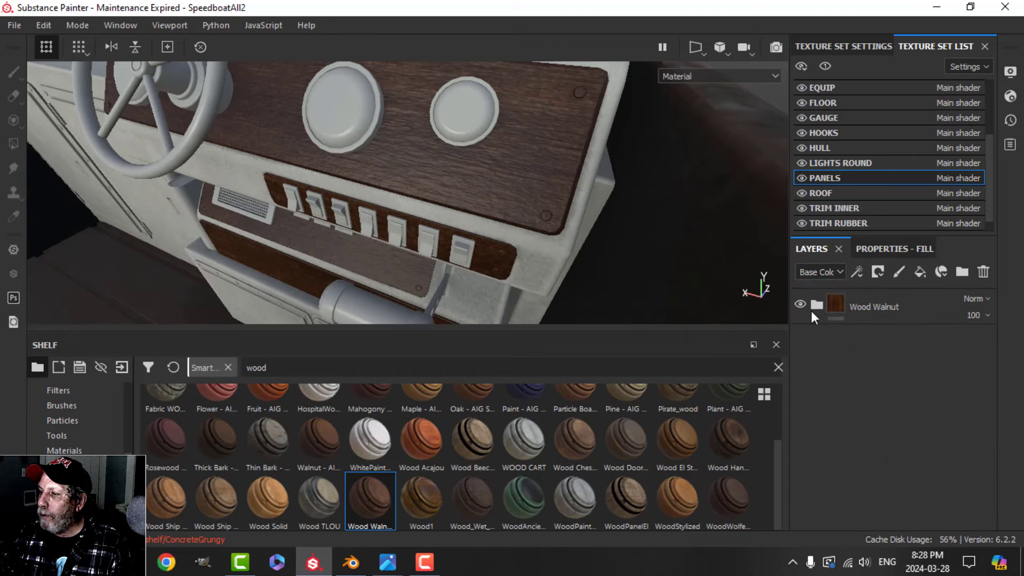
Paste the copied dirt layer above the Wood Walnut folder in the PANELS texture set.
click(838, 304)
alt+drag(446, 166, 476, 154)
scroll(547, 182, down, 2)
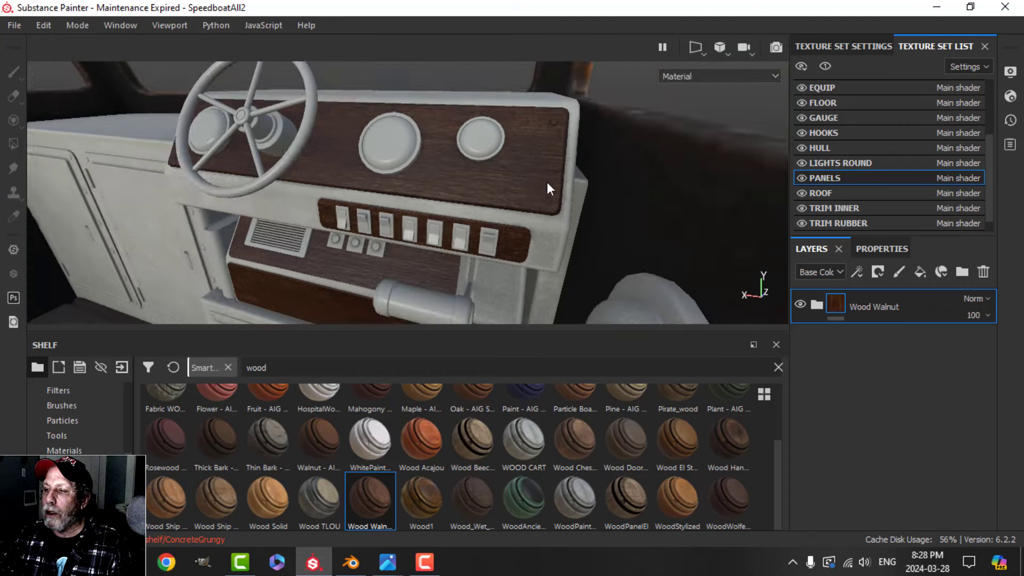
alt+drag(547, 182, 538, 218)
right_click(855, 376)
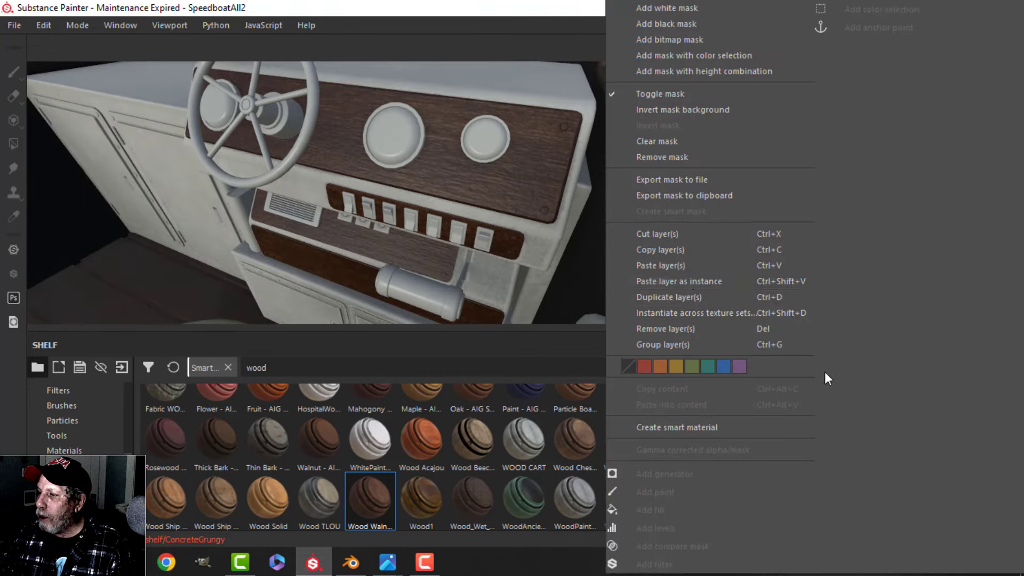
click(677, 263)
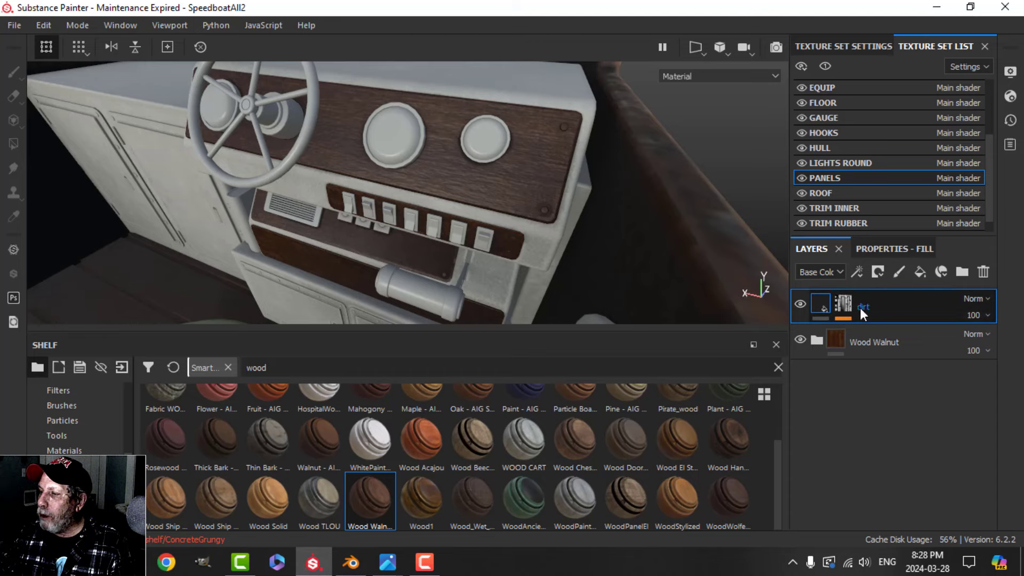
Examine the dirt on the console's walnut panels around the switches and vent from several angles.
alt+drag(524, 231, 586, 200)
alt+middle_drag(505, 199, 532, 180)
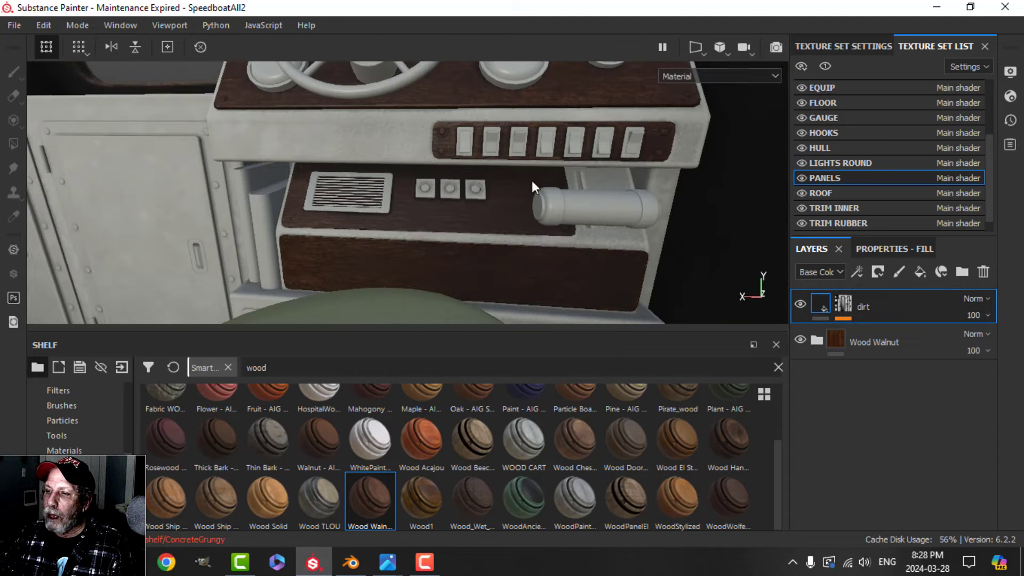
alt+drag(532, 180, 544, 189)
scroll(449, 149, up, 2)
alt+drag(449, 149, 449, 168)
scroll(471, 169, down, 2)
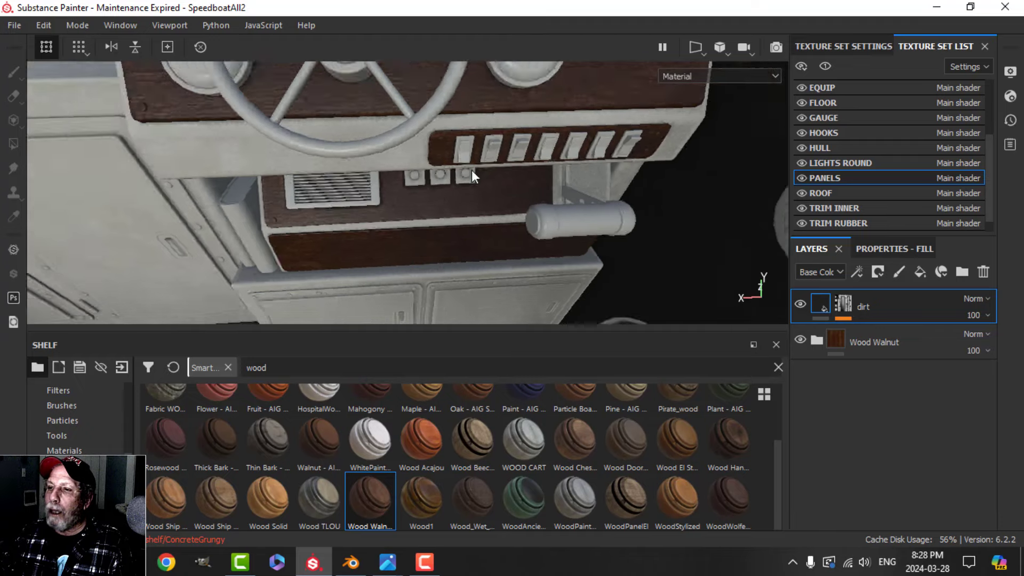
scroll(472, 169, down, 3)
alt+drag(322, 167, 520, 82)
alt+drag(533, 206, 605, 235)
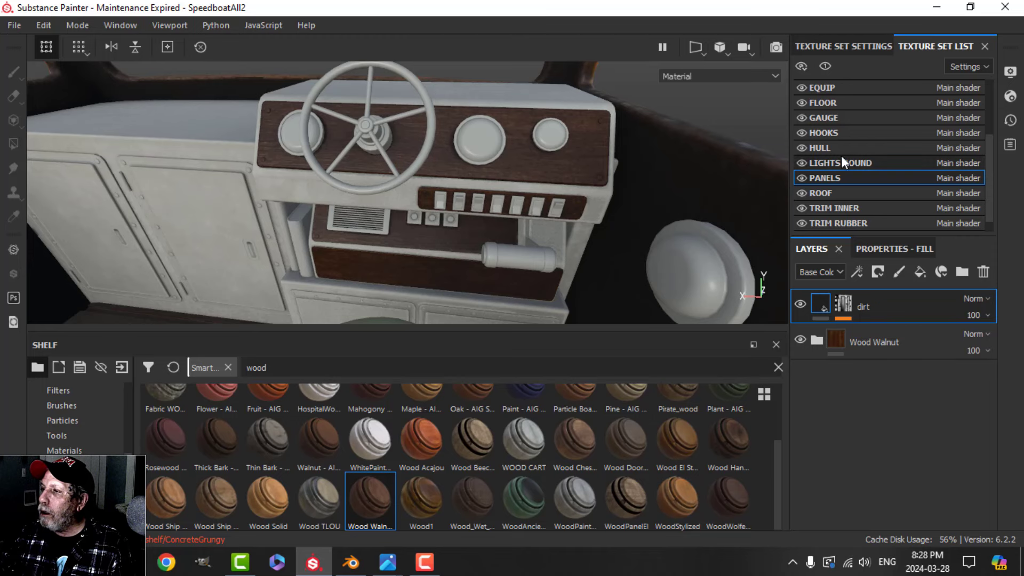
Collapse the Plastic Dusty folder in the CONSOLE texture set and copy it for reuse in another texture set.
scroll(830, 116, up, 2)
click(839, 132)
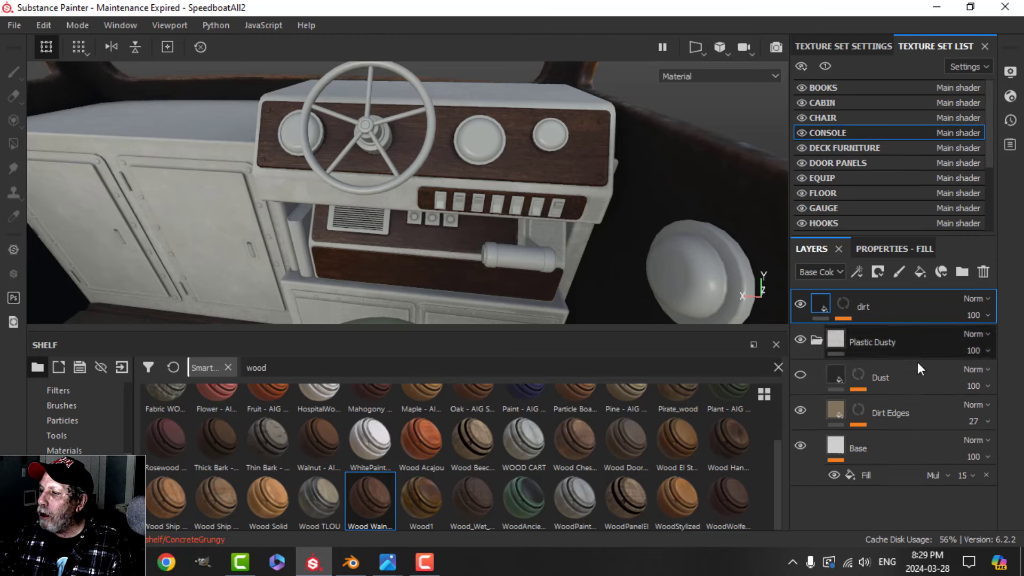
click(814, 339)
click(875, 341)
right_click(875, 341)
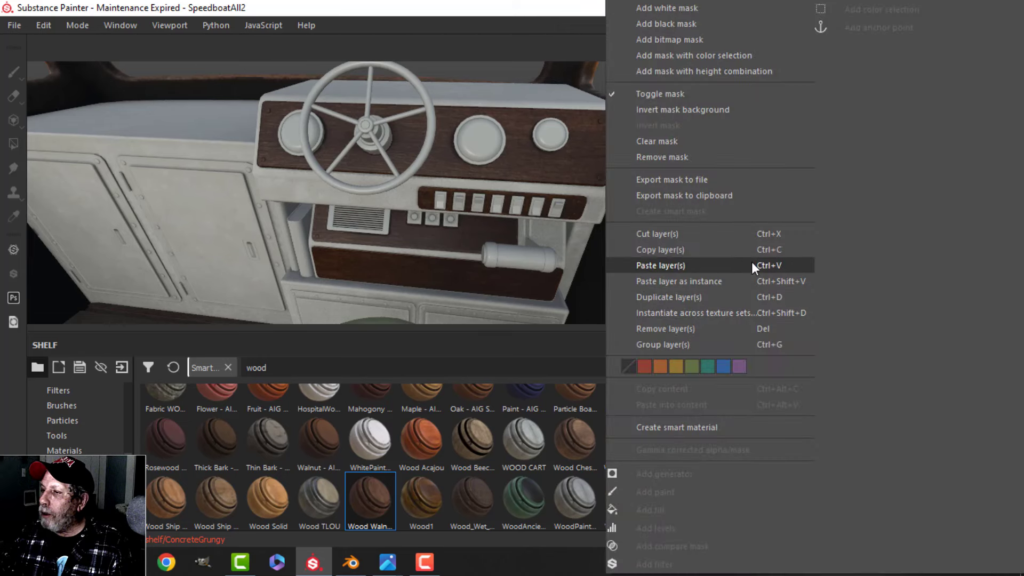
click(676, 250)
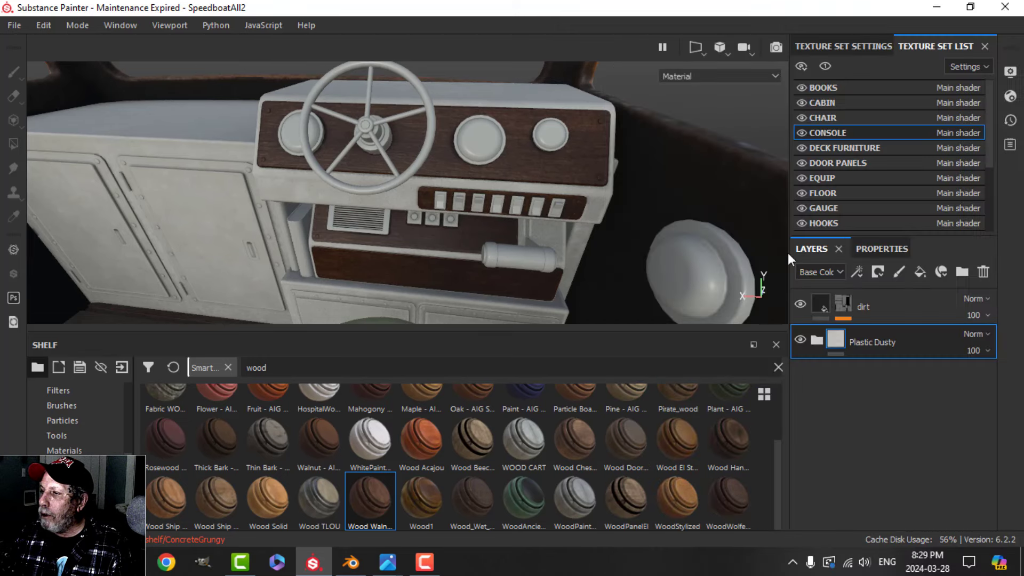
scroll(839, 192, down, 1)
scroll(837, 192, down, 1)
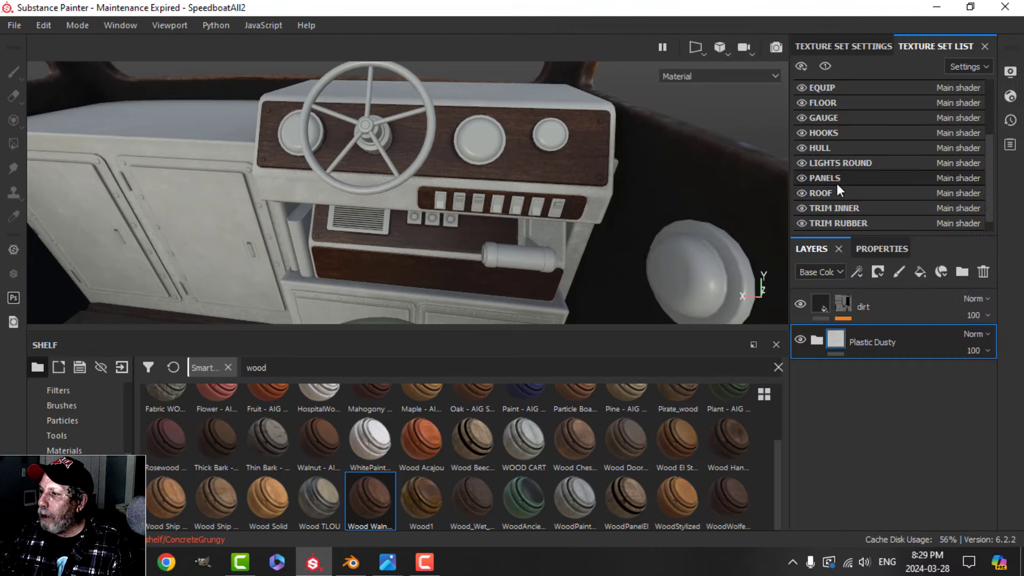
Paste the copied Plastic Dusty folder into the PANELS texture set and place it beneath the Wood Walnut folder.
click(844, 181)
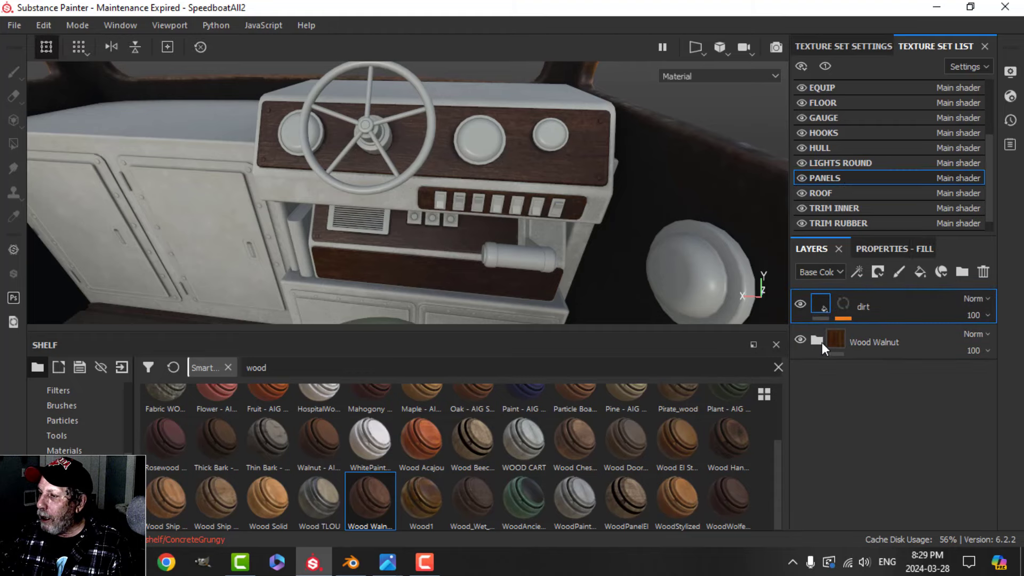
click(832, 344)
right_click(863, 396)
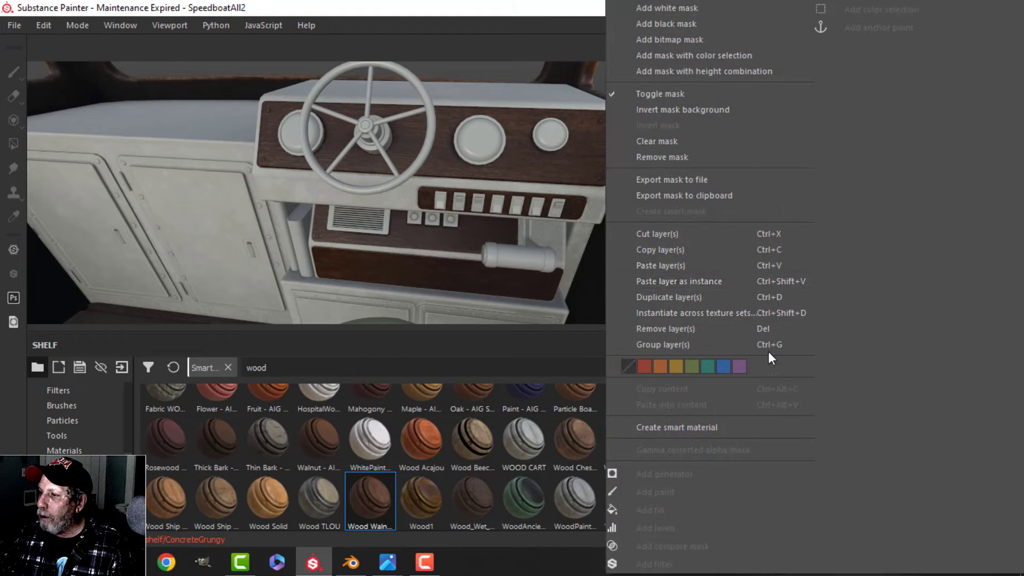
click(689, 266)
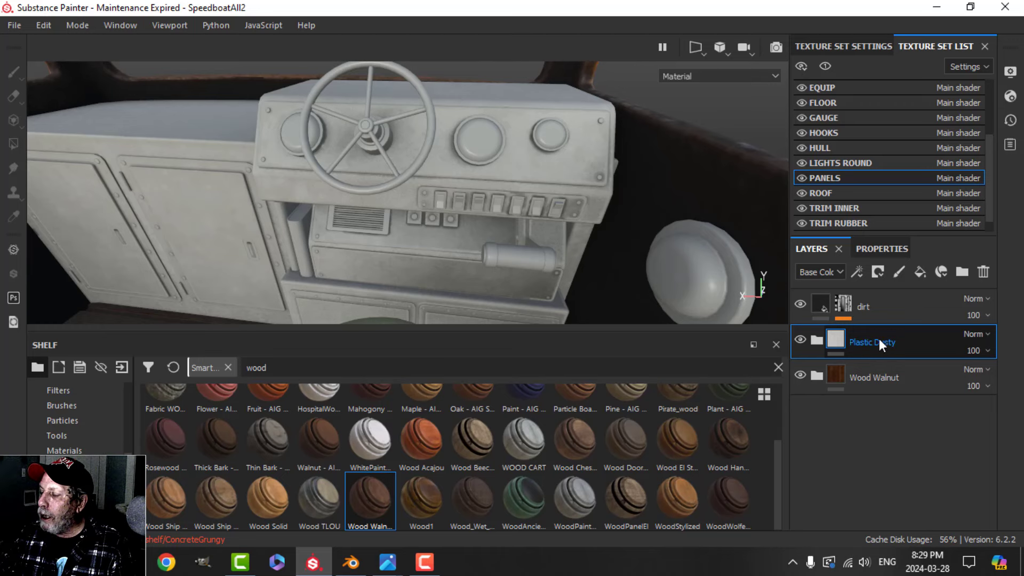
drag(879, 341, 885, 401)
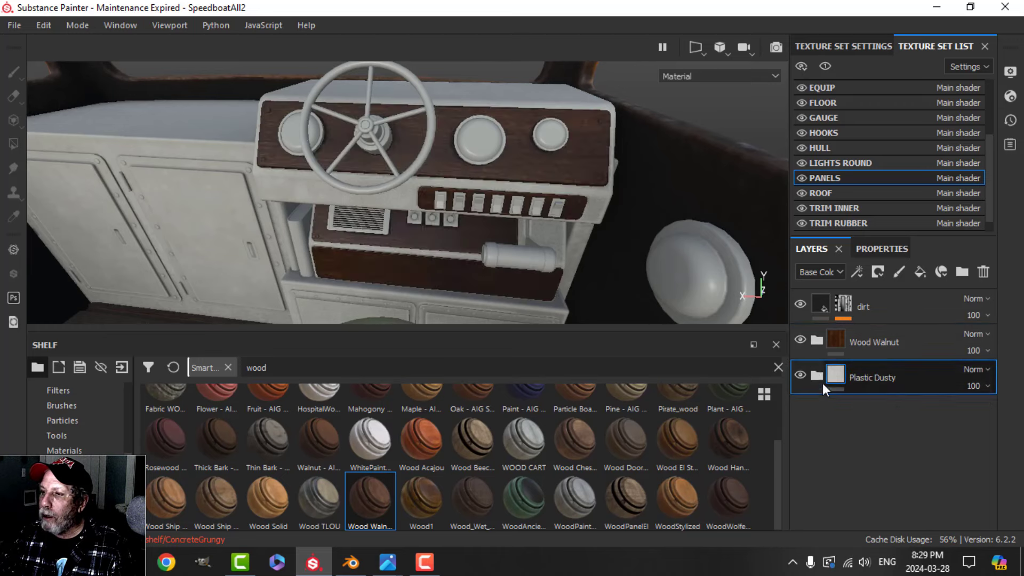
Add a black mask to the Wood Walnut folder in the PANELS texture set.
click(878, 348)
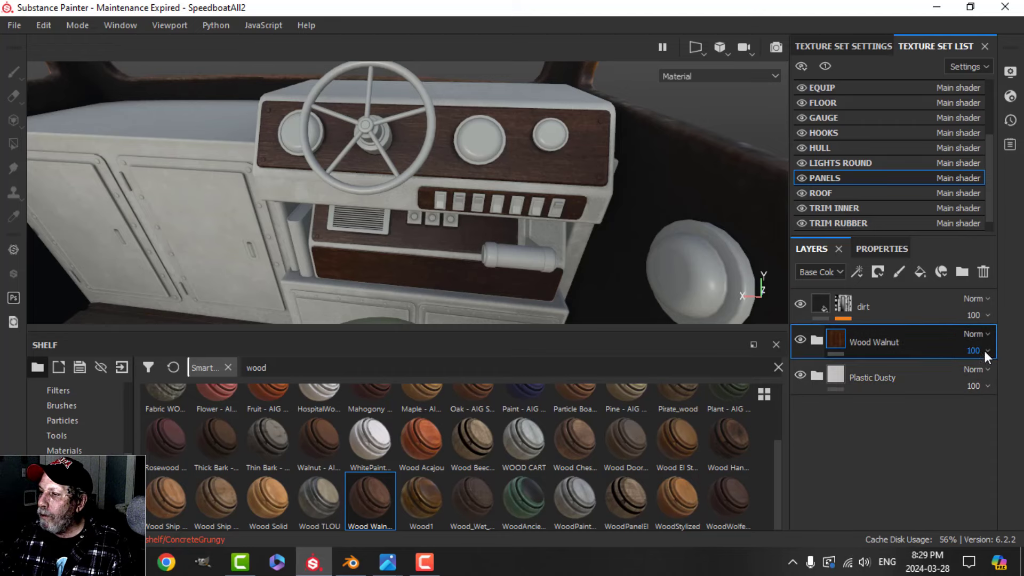
alt+drag(645, 264, 569, 213)
click(878, 272)
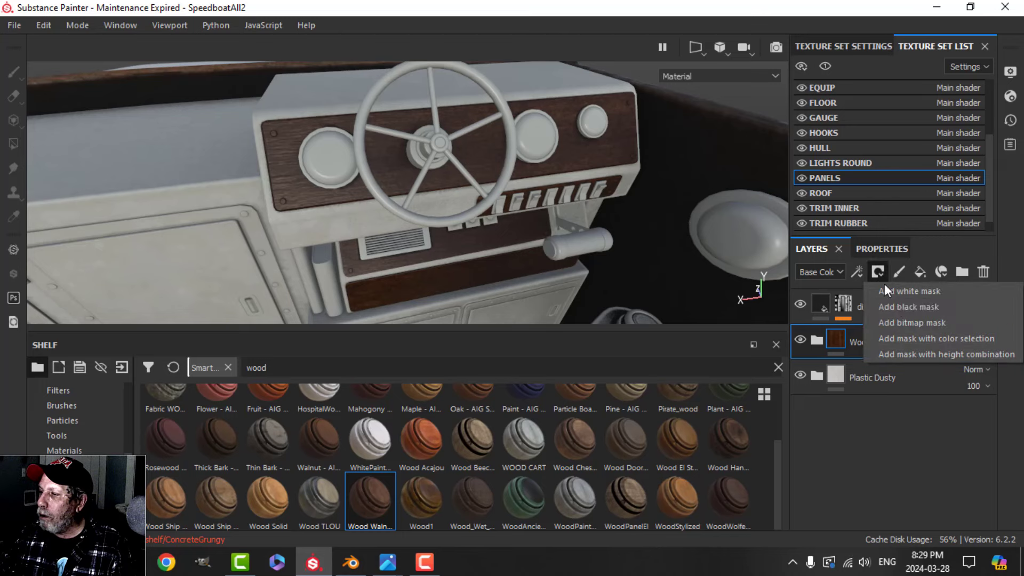
click(896, 306)
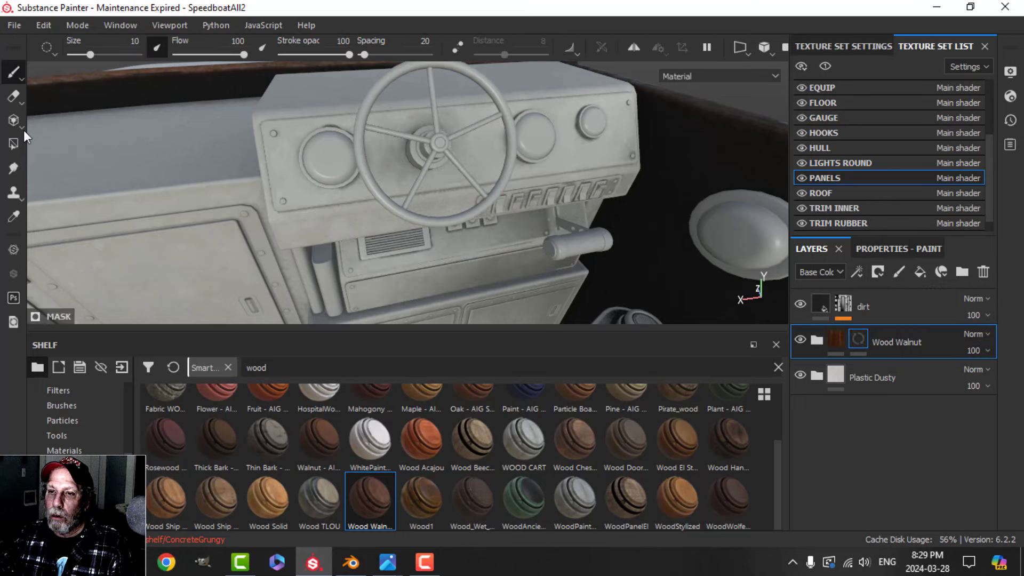
Reveal the walnut on the gauge panel and the two lower console panels with mesh-mode Polygon Fill on the mask.
click(13, 143)
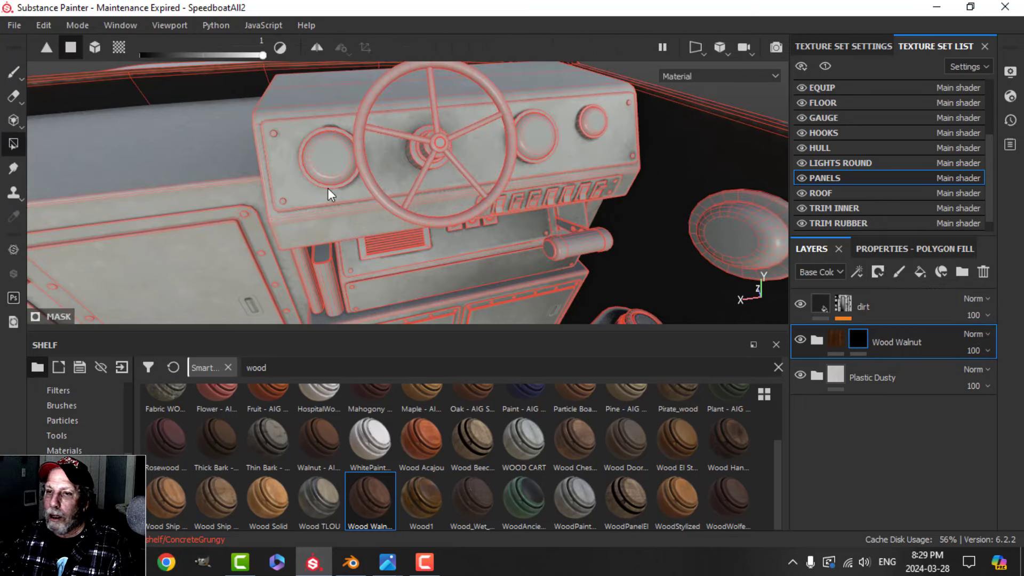
click(875, 248)
click(893, 273)
click(580, 154)
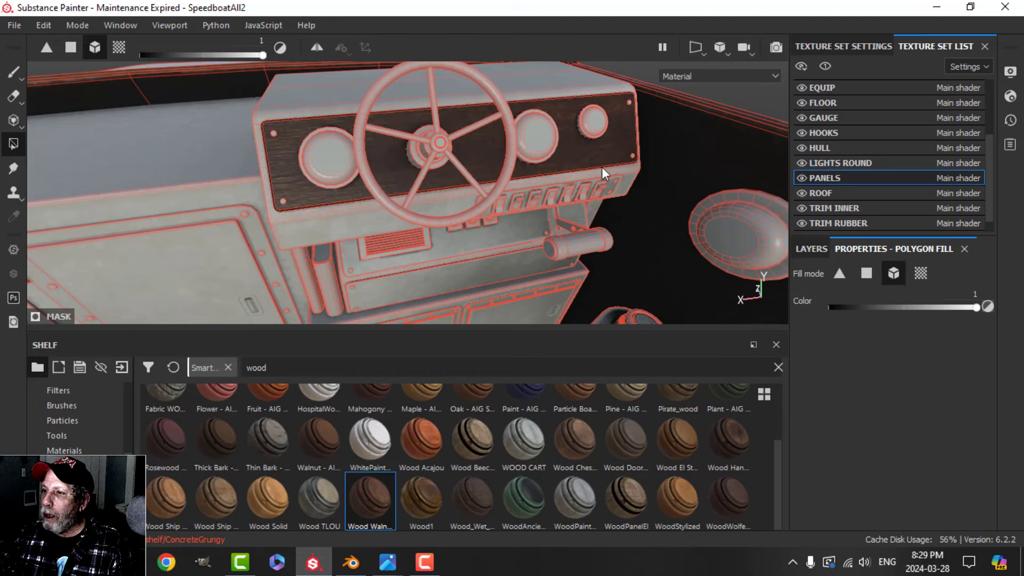
click(450, 244)
click(487, 270)
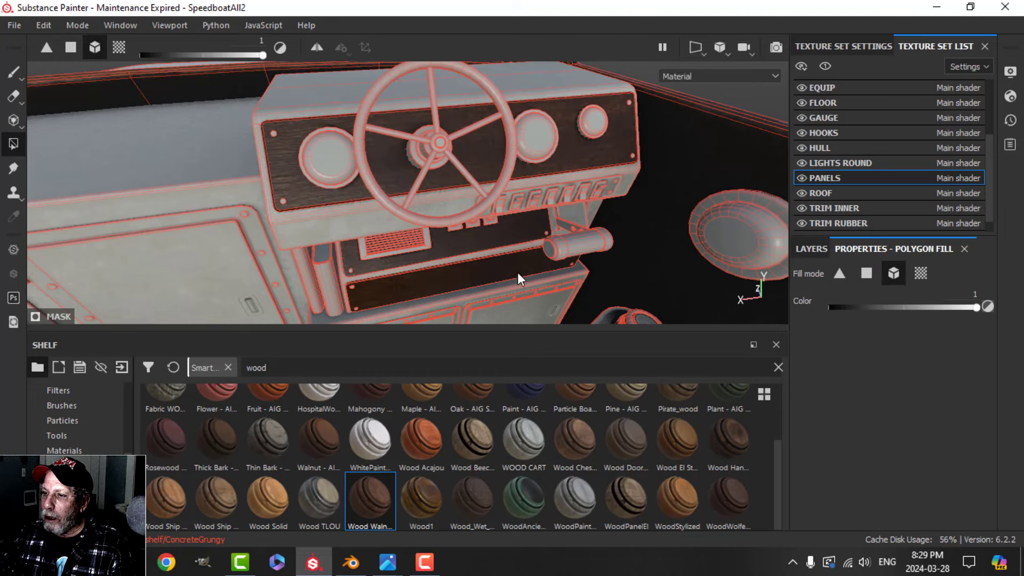
Polygon-fill the rocker switch panel into the Wood Walnut mask, return to the Paint tool and save the project.
alt+drag(526, 241, 508, 187)
alt+drag(568, 160, 546, 215)
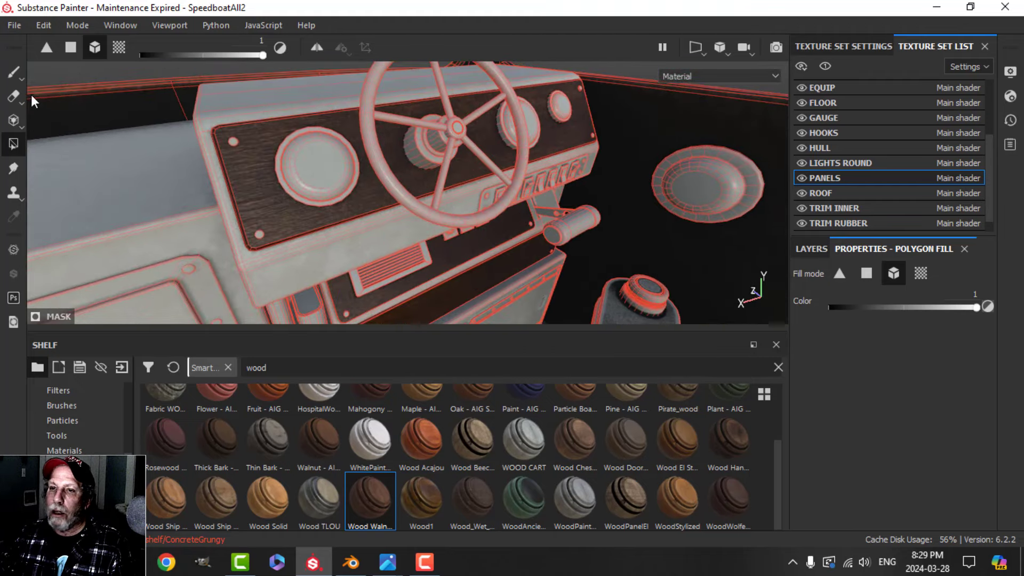
click(14, 73)
mouse_move(525, 170)
alt+mouse_down()
mouse_move(400, 224)
mouse_move(461, 174)
mouse_move(501, 227)
mouse_move(491, 157)
mouse_move(558, 167)
mouse_move(545, 172)
mouse_move(557, 207)
mouse_move(469, 196)
alt+mouse_up()
scroll(545, 172, up, 3)
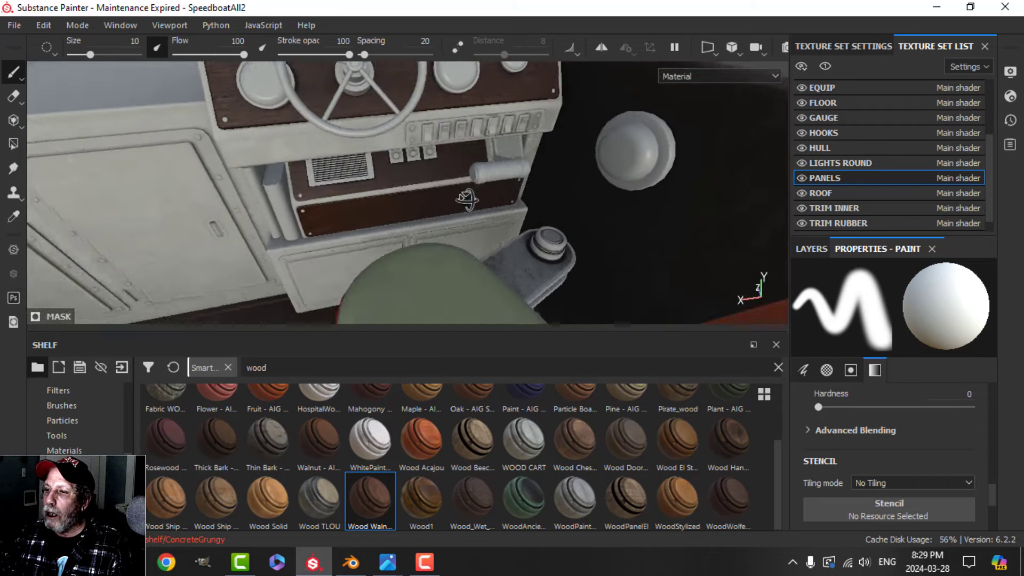
scroll(462, 160, up, 3)
alt+middle_drag(463, 160, 482, 258)
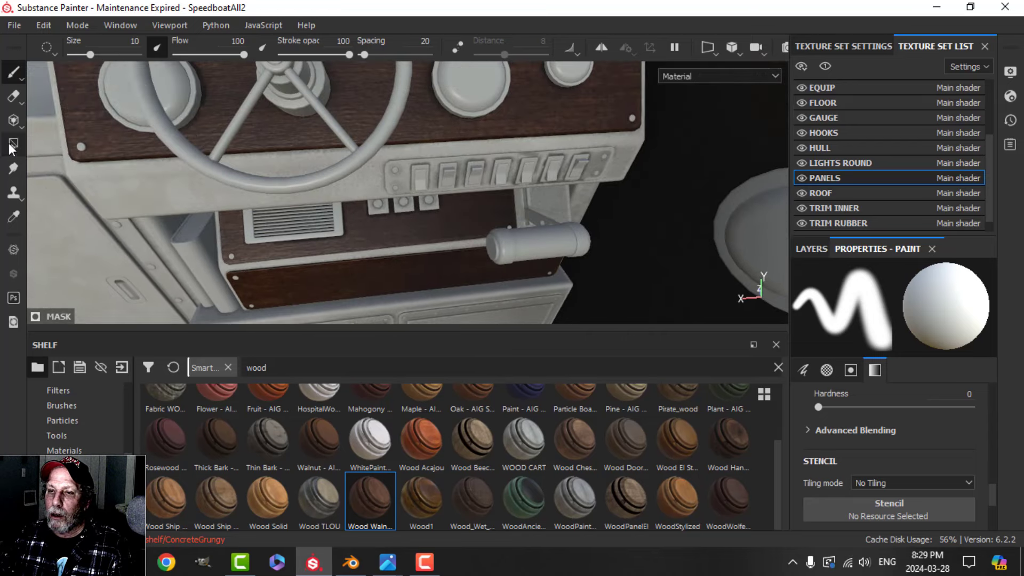
click(13, 144)
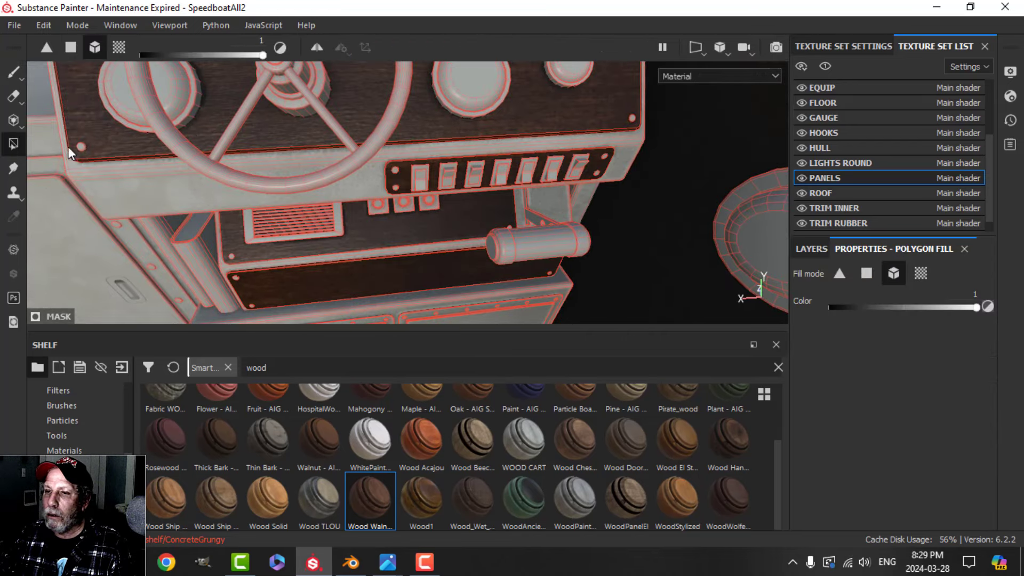
click(13, 72)
scroll(548, 242, down, 3)
mouse_move(549, 244)
alt+mouse_down()
mouse_move(578, 197)
mouse_move(597, 205)
alt+mouse_up()
key(ctrl+s)
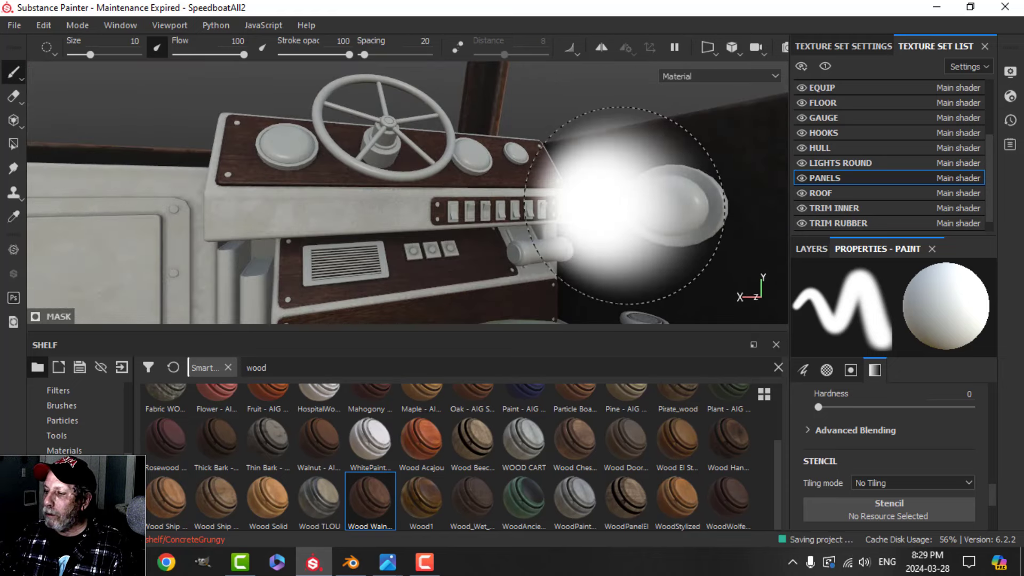
Examine the masked walnut panels, switches and throttle handle up close, checking the layers of the PANELS and CONSOLE texture sets.
scroll(593, 200, down, 2)
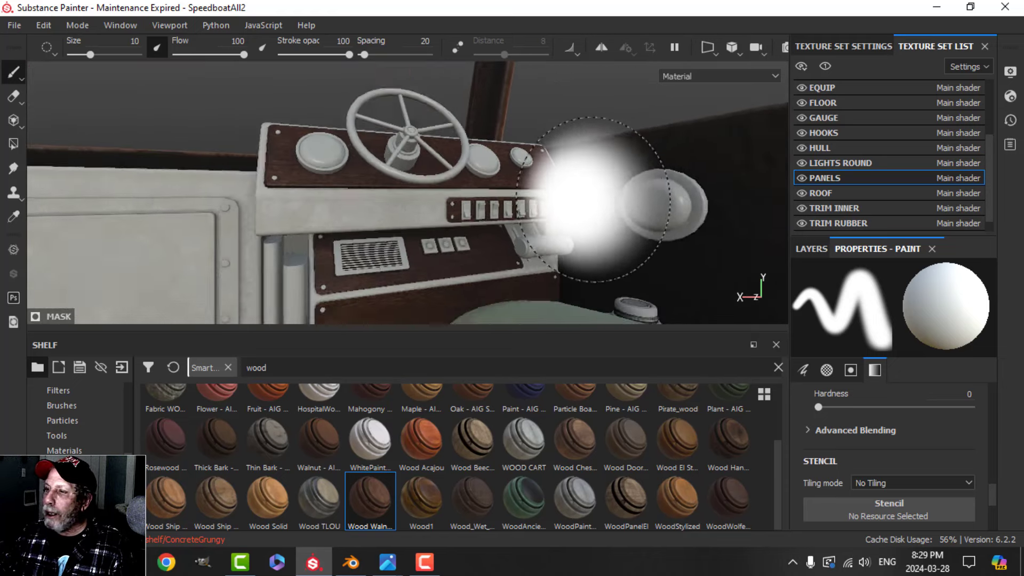
alt+drag(592, 200, 491, 235)
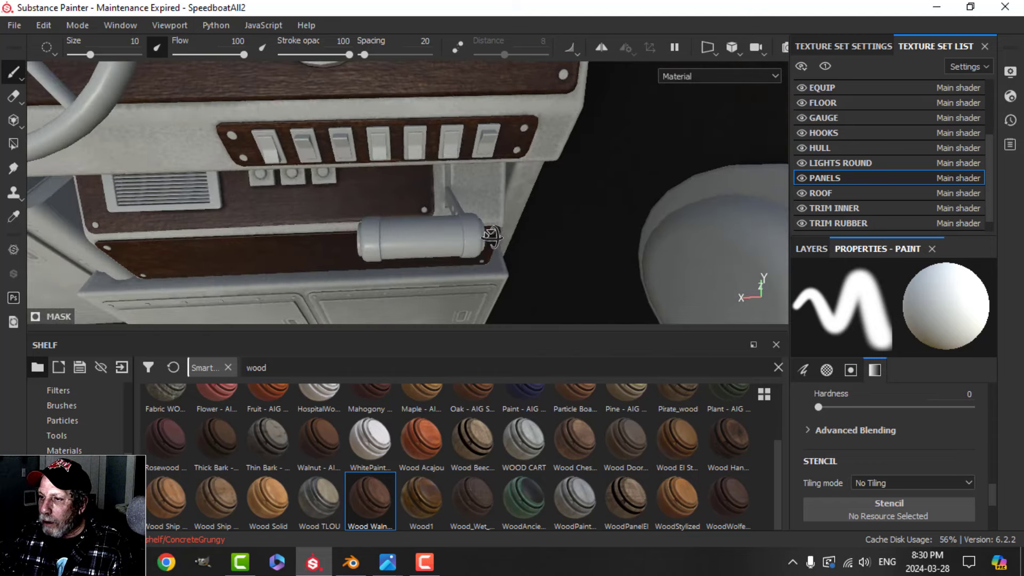
scroll(528, 229, down, 6)
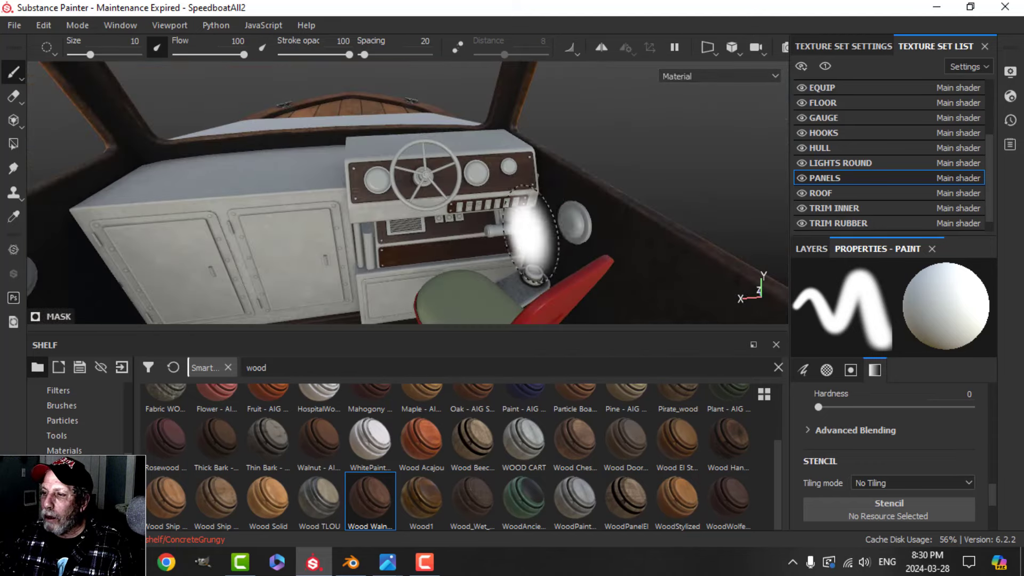
click(810, 249)
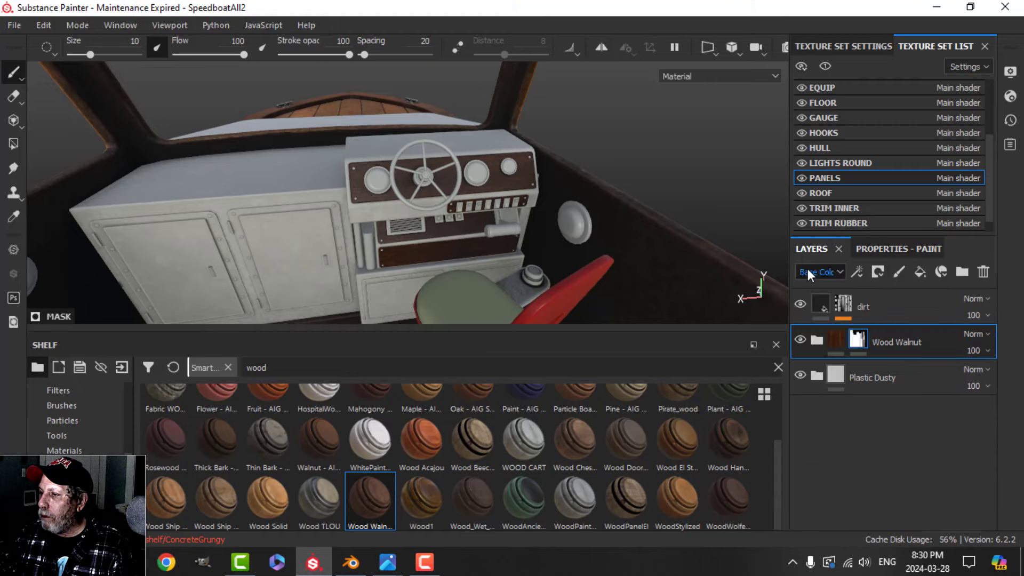
click(820, 303)
scroll(548, 220, up, 6)
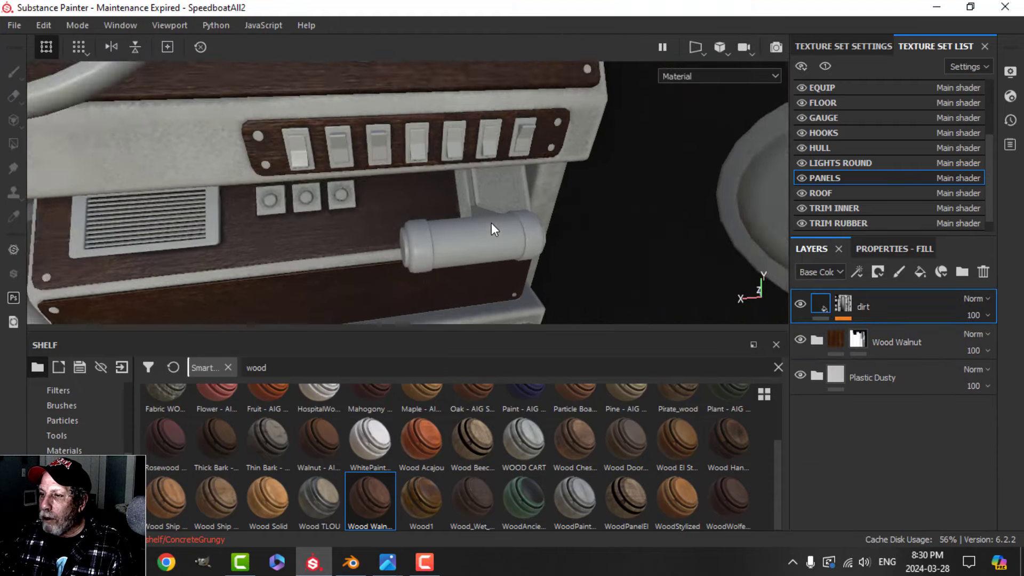
alt+drag(491, 222, 471, 190)
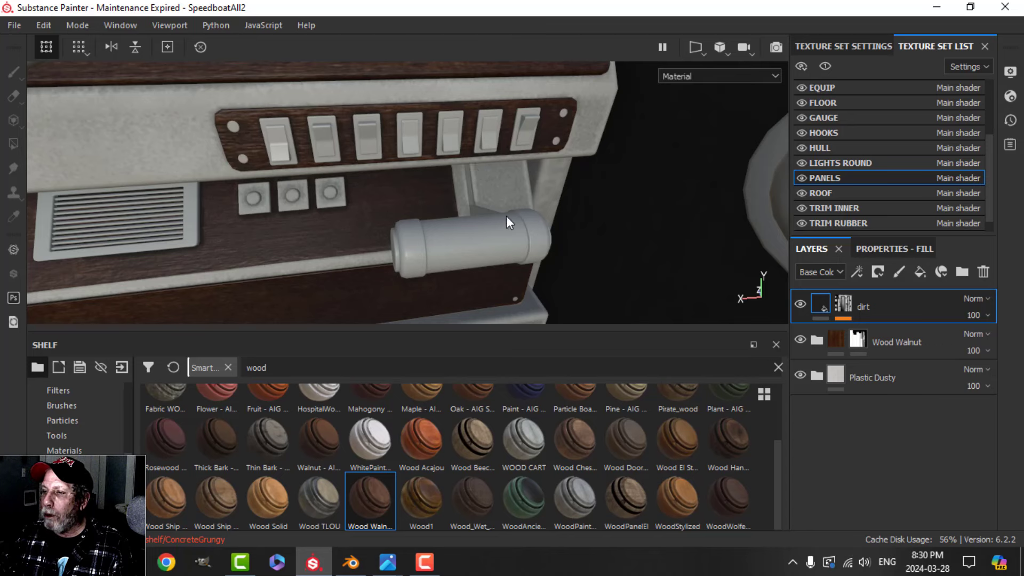
scroll(524, 219, down, 2)
scroll(846, 144, up, 2)
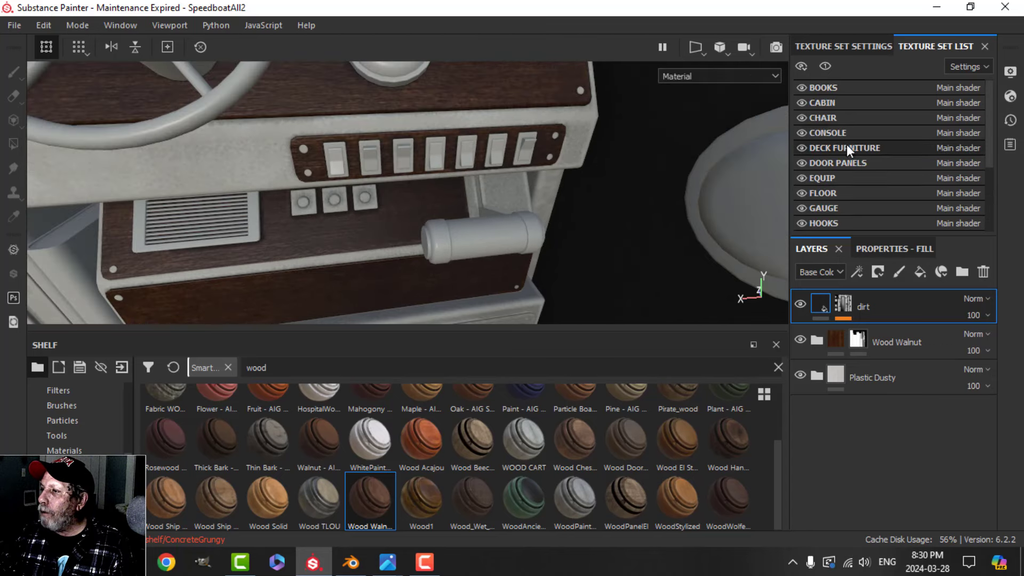
click(846, 133)
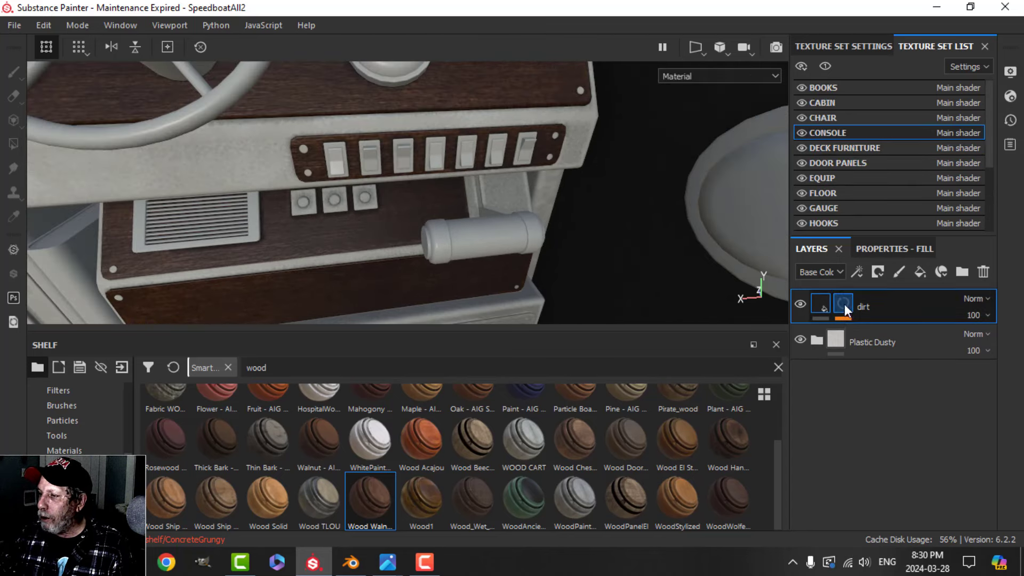
scroll(488, 238, down, 2)
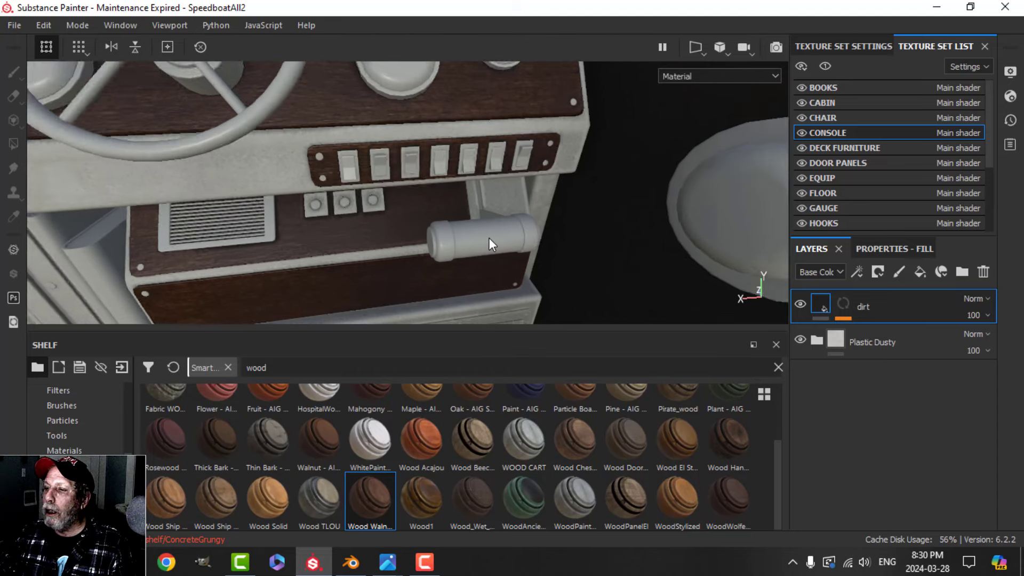
alt+drag(519, 237, 513, 228)
alt+middle_drag(514, 228, 542, 240)
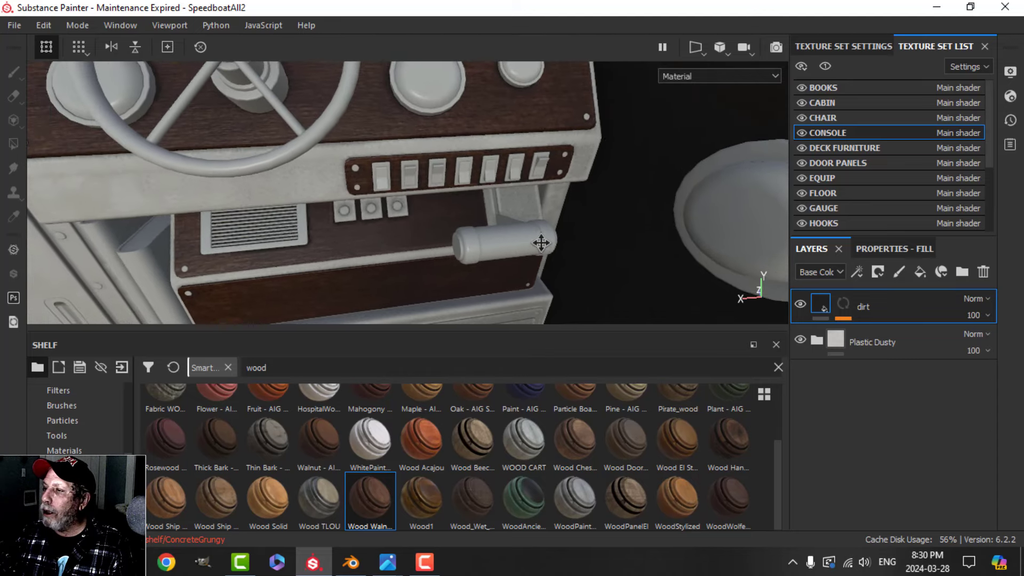
alt+drag(542, 239, 544, 231)
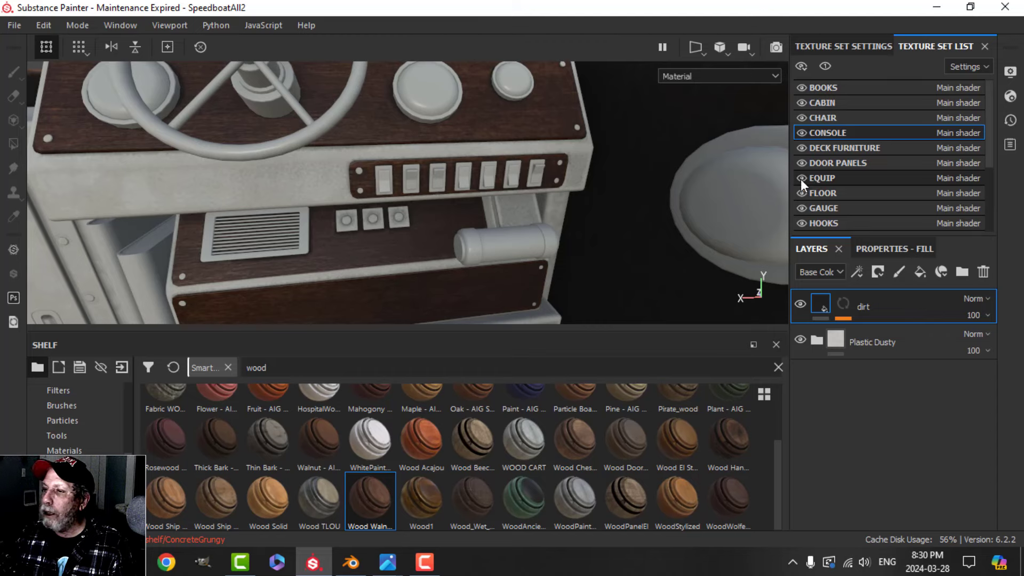
alt+drag(454, 181, 448, 203)
Switch to the EQUIP texture set and search the shelf's materials for "metal".
click(830, 178)
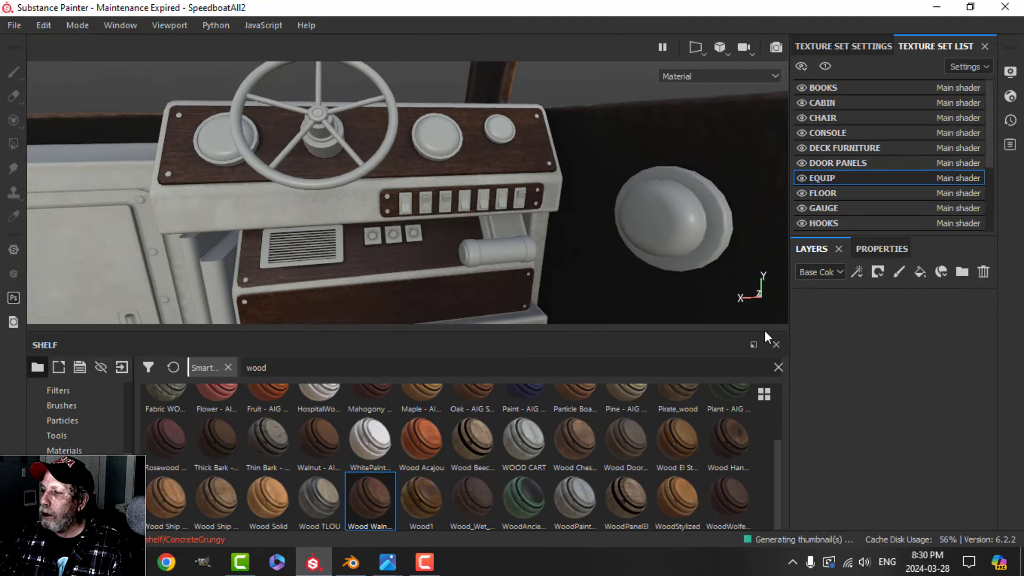
click(80, 450)
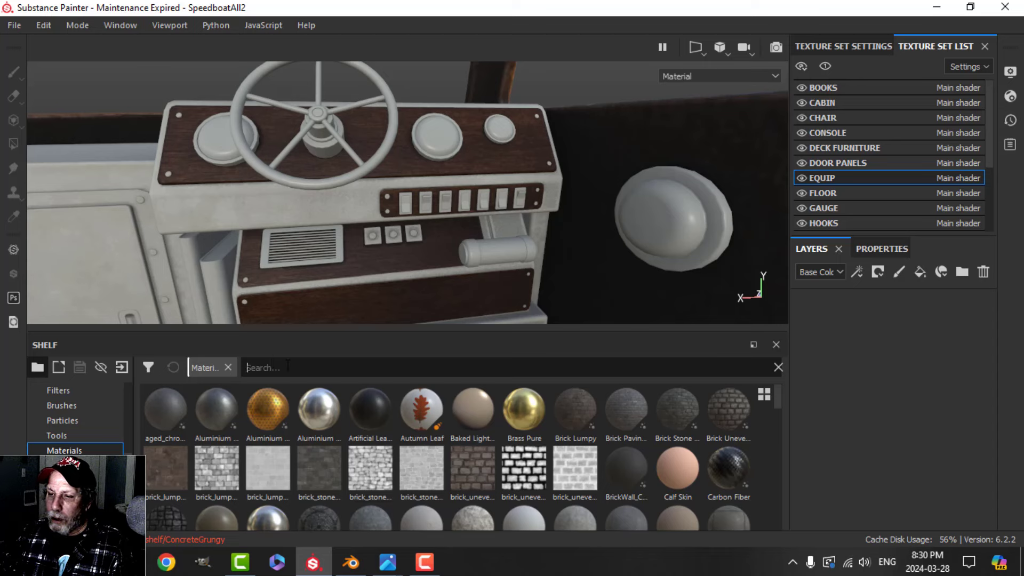
click(275, 367)
text(metal)
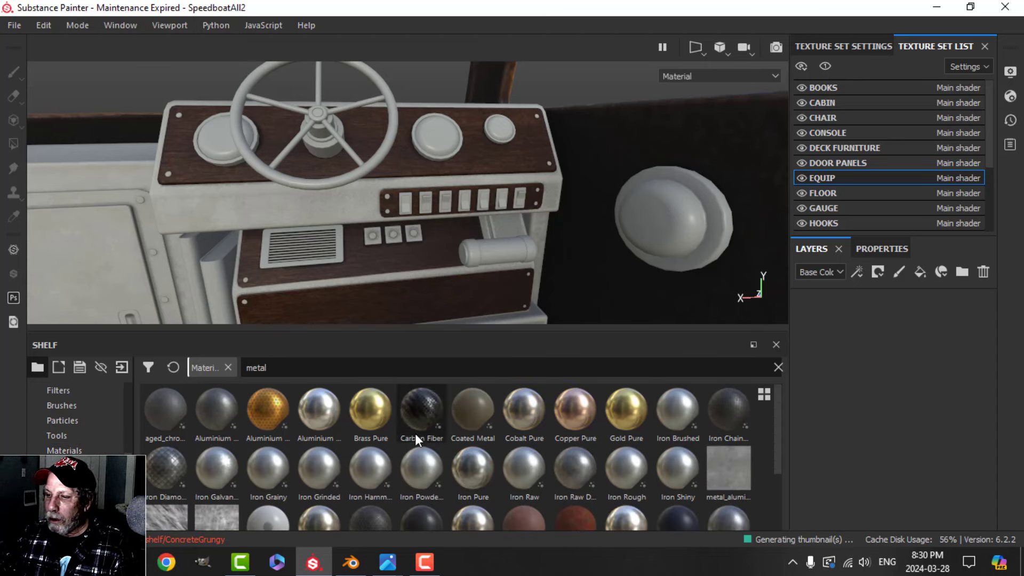
scroll(415, 433, down, 2)
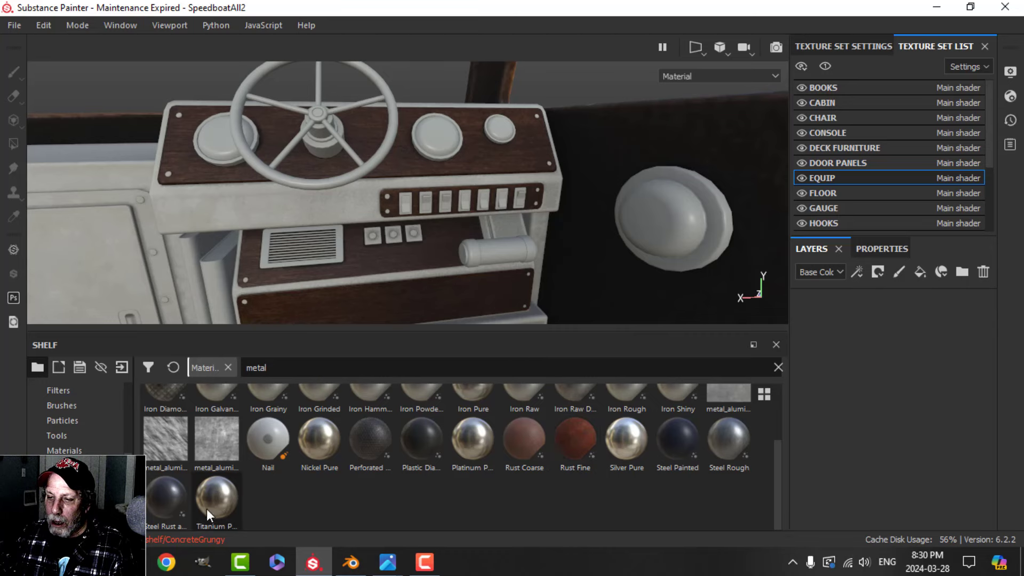
Try the Steel Rust and Wear material on the EQUIP texture set, inspect it around the cabin and delete its layer.
drag(169, 503, 590, 253)
alt+drag(472, 218, 514, 154)
alt+drag(571, 240, 472, 264)
shift+right_drag(473, 264, 418, 278)
scroll(473, 279, down, 6)
alt+middle_drag(428, 178, 469, 298)
shift+right_drag(491, 211, 425, 238)
scroll(426, 243, up, 6)
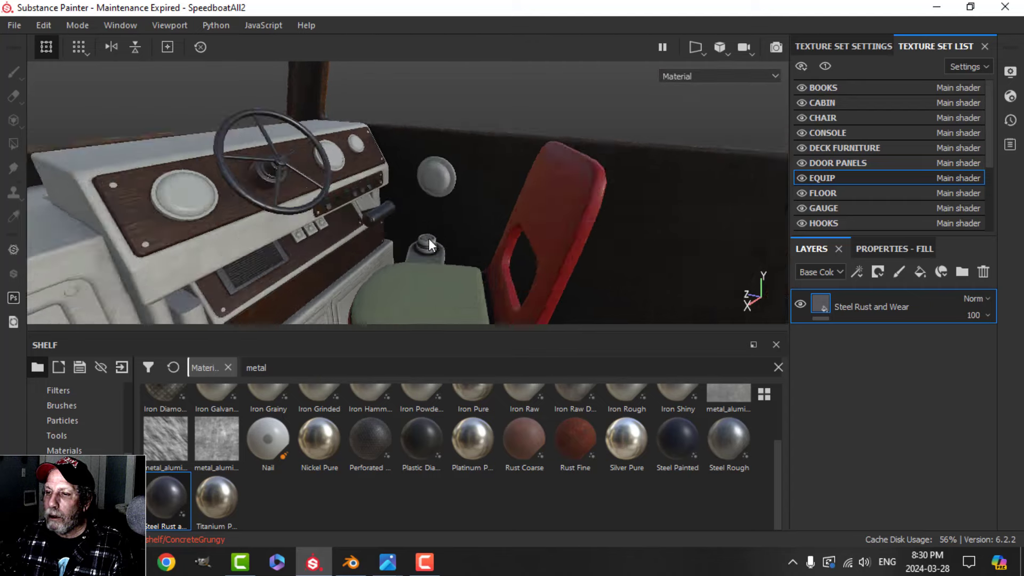
mouse_move(425, 234)
alt+mouse_down()
mouse_move(340, 229)
mouse_move(442, 240)
alt+mouse_up()
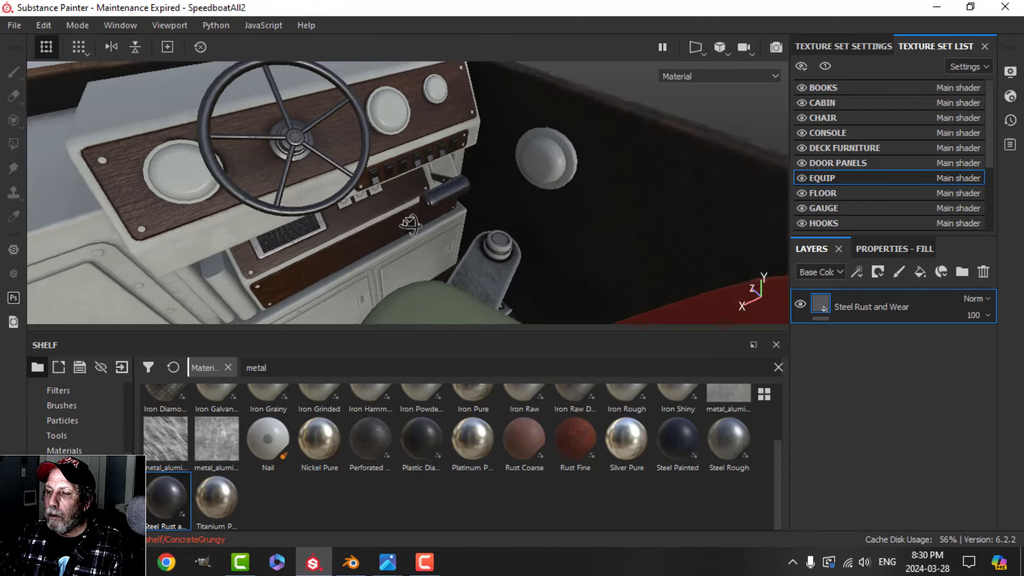
shift+right_drag(480, 239, 837, 247)
click(981, 272)
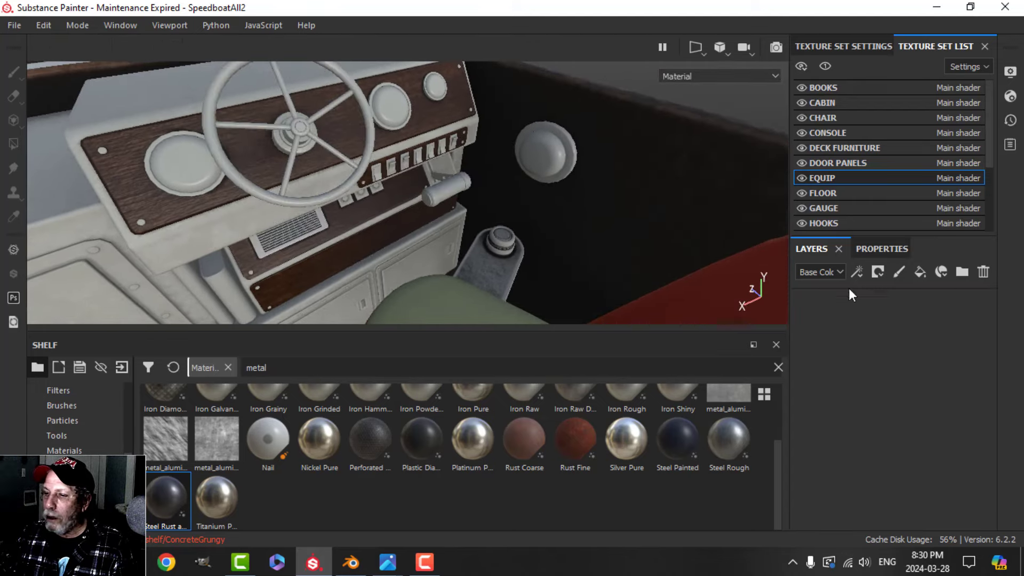
Apply the Aluminium Pure material to the EQUIP texture set as a fill layer.
scroll(383, 463, up, 2)
drag(315, 414, 859, 401)
alt+drag(533, 232, 504, 216)
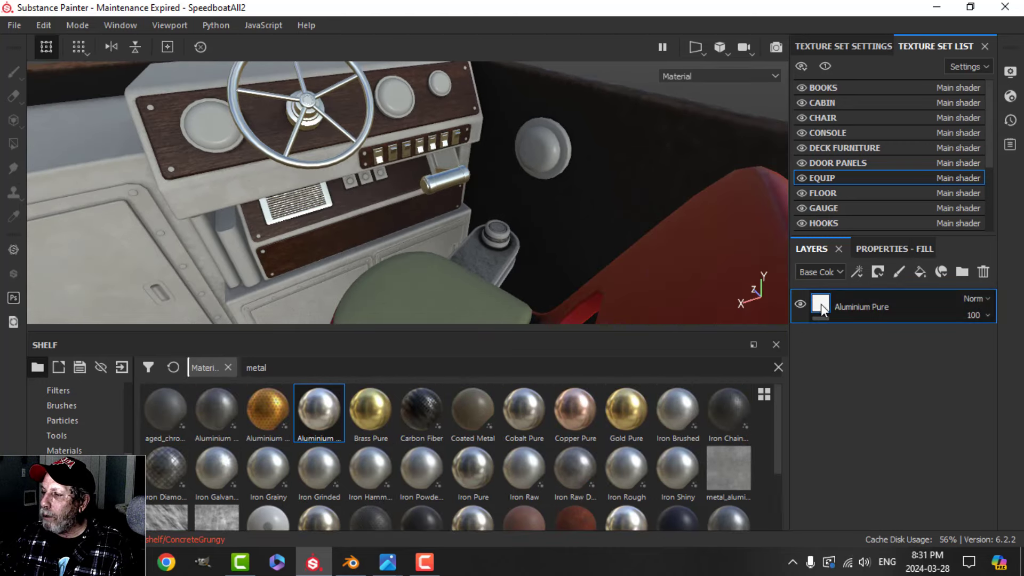
right_click(819, 303)
key(Escape)
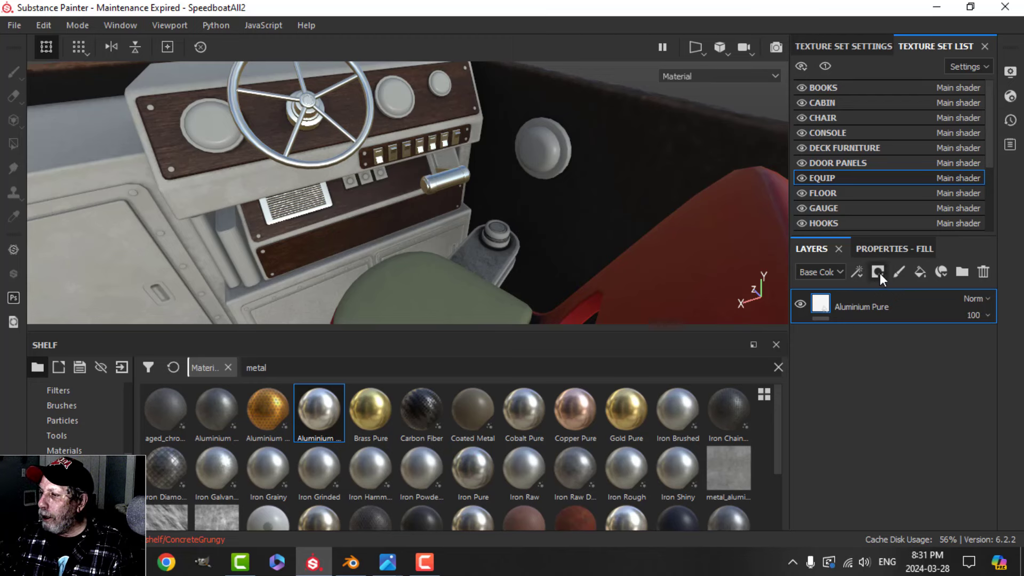
Darken the base color of the Aluminium Pure fill layer on EQUIP to a medium grey.
click(887, 250)
click(839, 438)
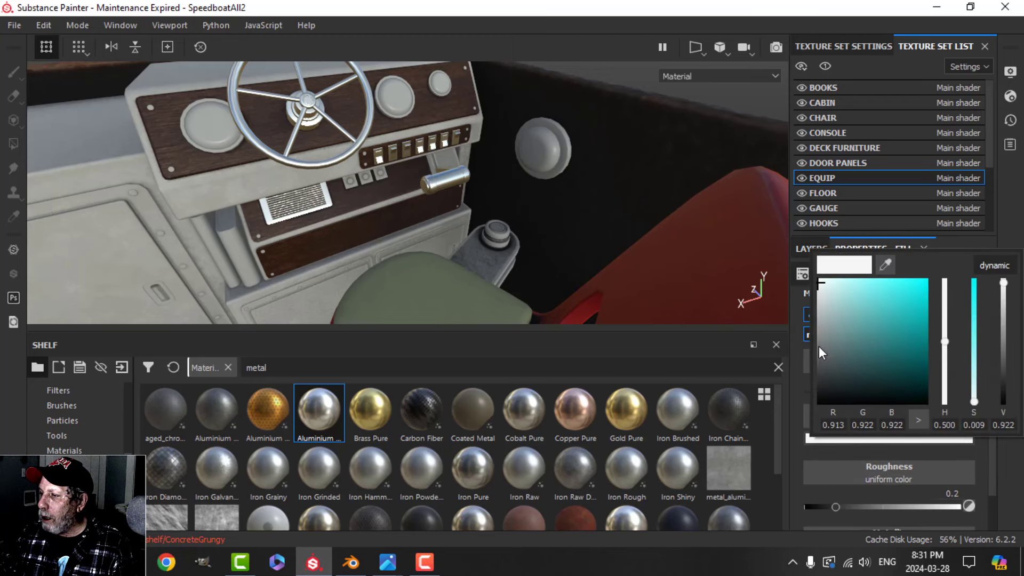
drag(820, 347, 815, 336)
click(1008, 216)
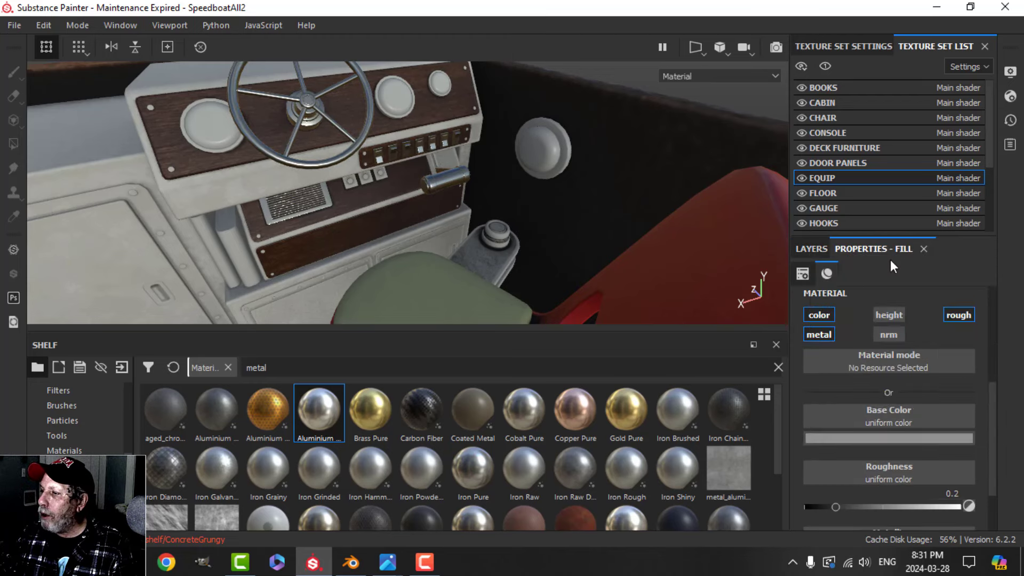
Add a filter to the Aluminium Pure layer and assign MatFinish Rough to it.
click(824, 249)
click(857, 271)
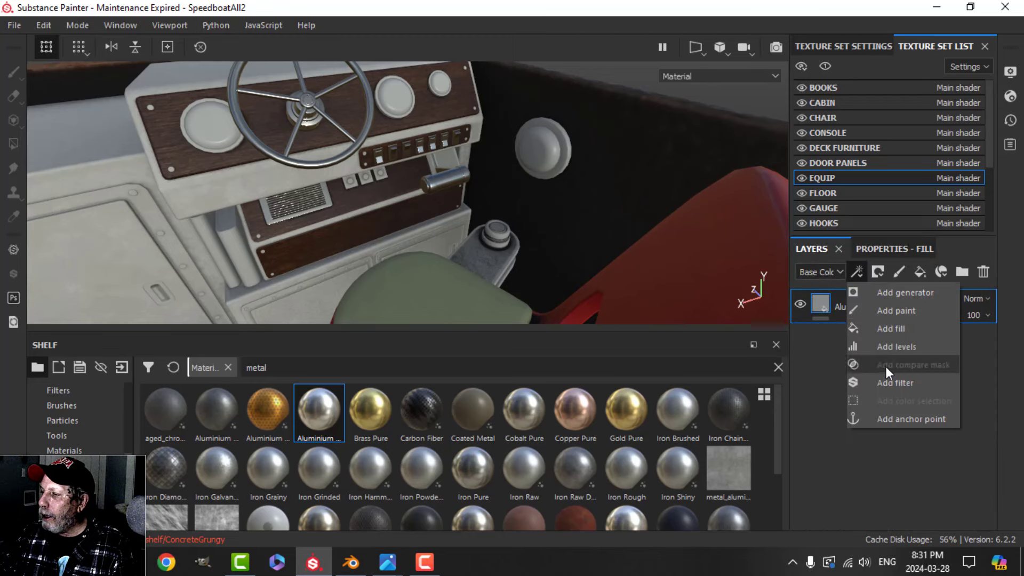
click(888, 382)
click(894, 311)
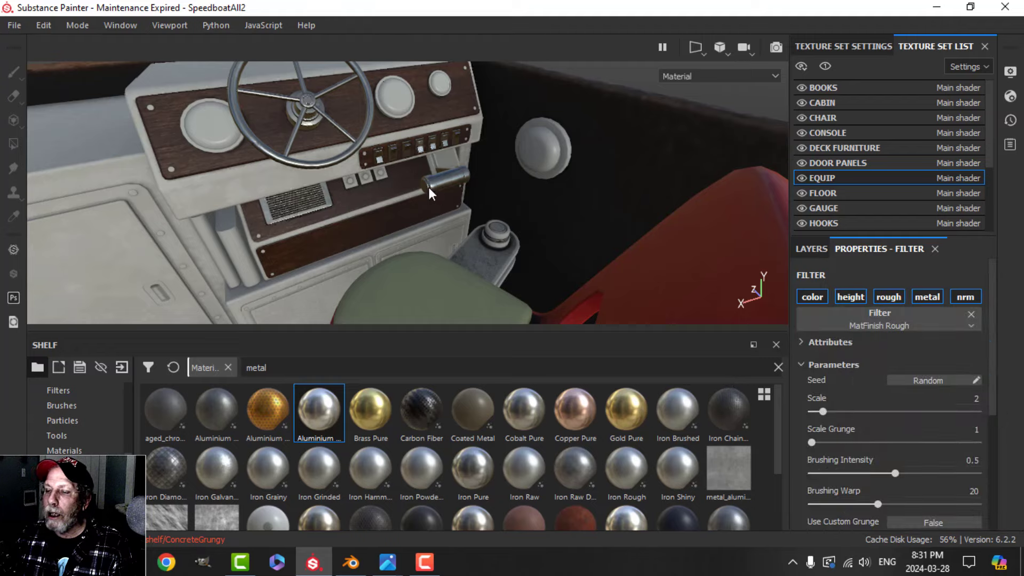
Set the MatFinish Rough filter's Scale to 4 and its Brushing Intensity to 0.24.
scroll(429, 187, up, 3)
alt+drag(407, 168, 375, 190)
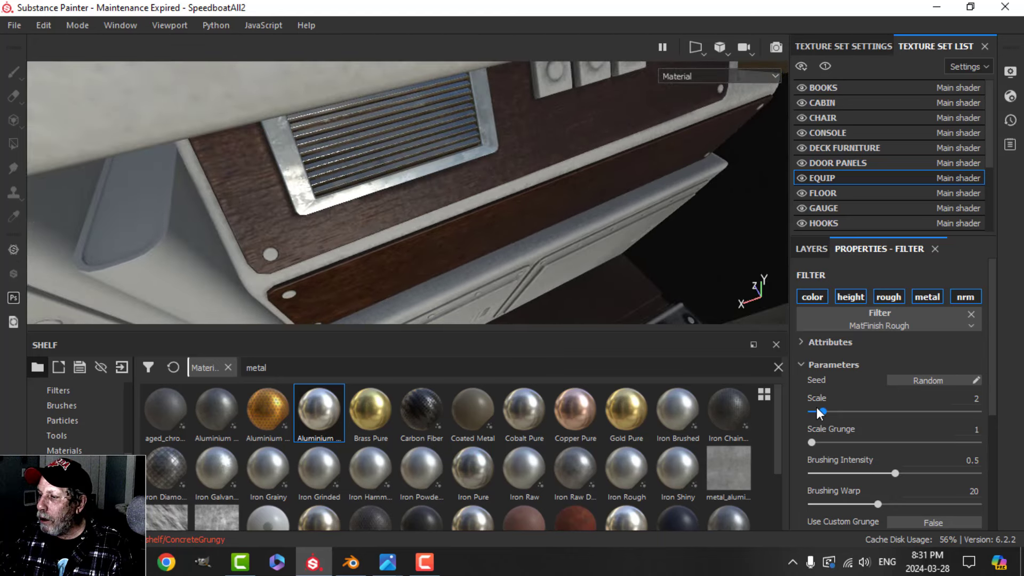
drag(821, 411, 845, 411)
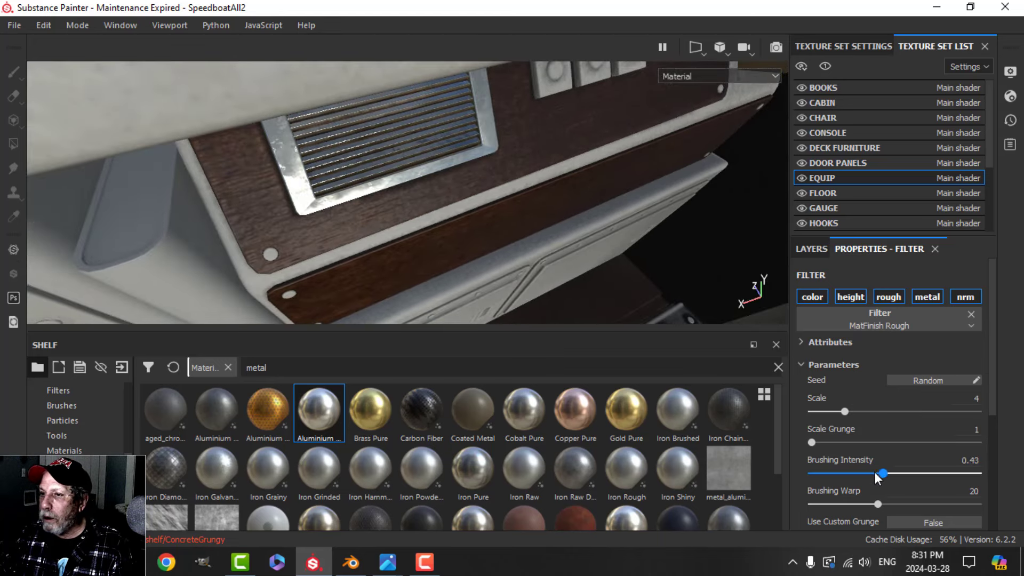
alt+drag(461, 258, 446, 226)
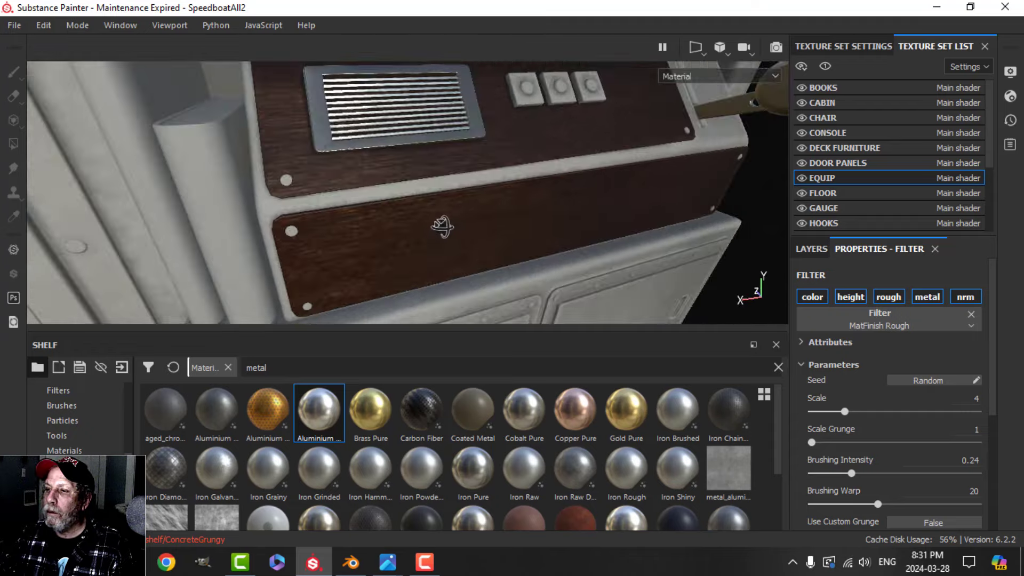
Examine the filtered metal on the vent grille, steering wheel, switches and throttle handle from several angles.
alt+middle_drag(518, 150, 366, 227)
scroll(530, 216, down, 3)
alt+drag(530, 215, 471, 172)
alt+drag(461, 137, 456, 214)
scroll(457, 214, down, 2)
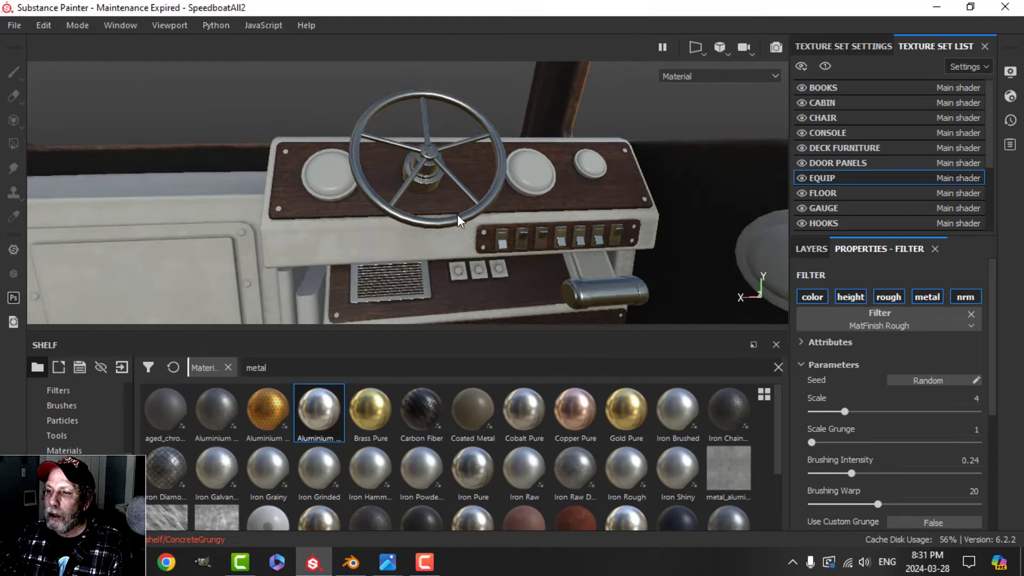
alt+middle_drag(456, 215, 407, 181)
scroll(407, 181, up, 2)
alt+drag(407, 181, 413, 192)
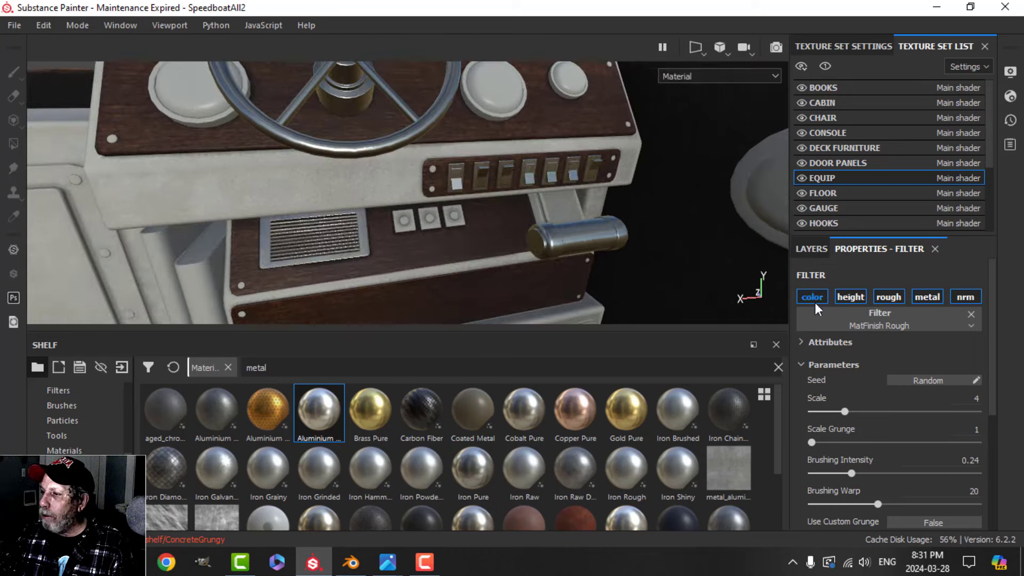
click(813, 255)
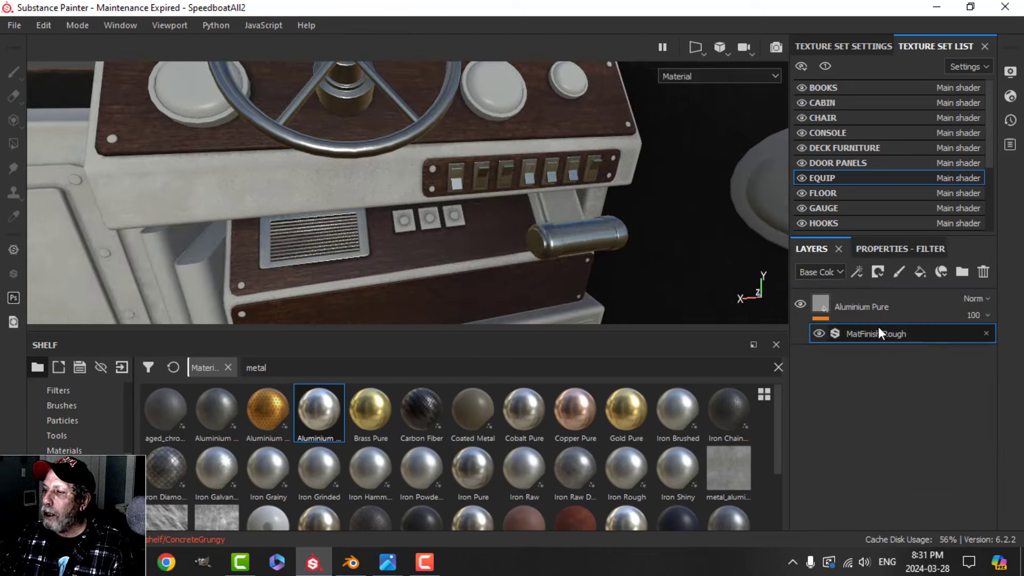
click(821, 306)
alt+drag(487, 146, 565, 201)
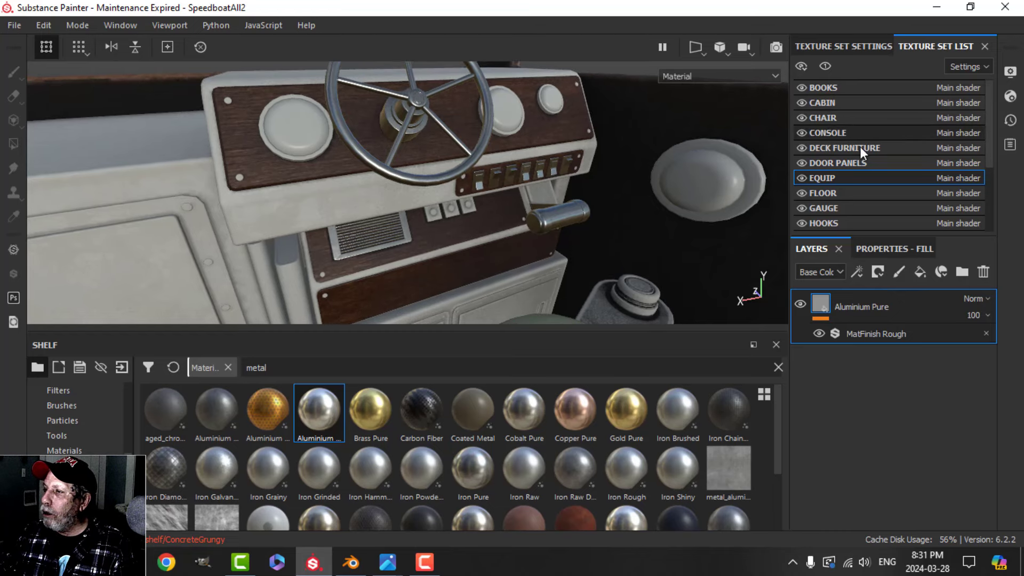
Copy the dirt layer from the CONSOLE texture set and paste it above Aluminium Pure in the EQUIP texture set.
click(839, 133)
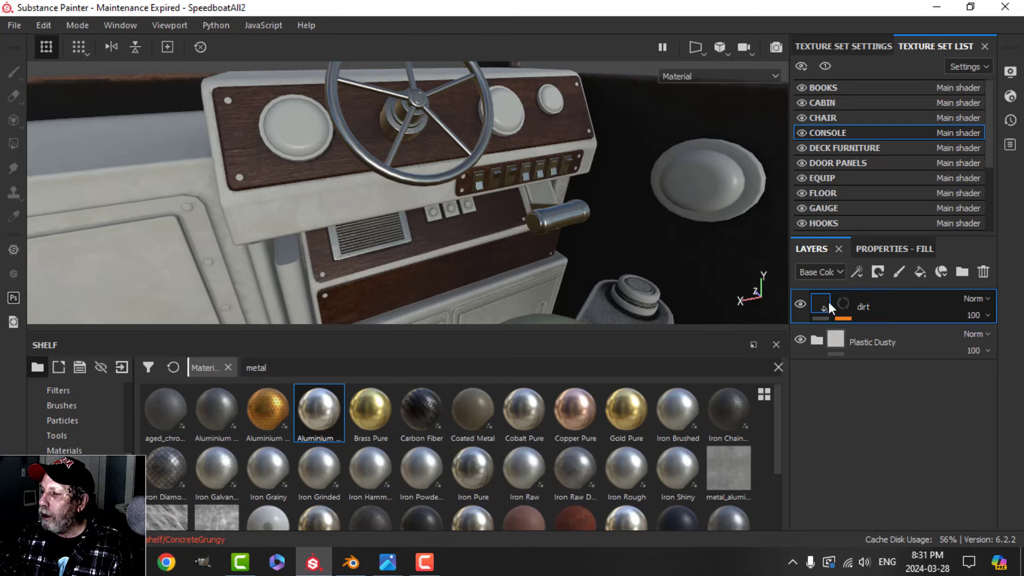
right_click(885, 306)
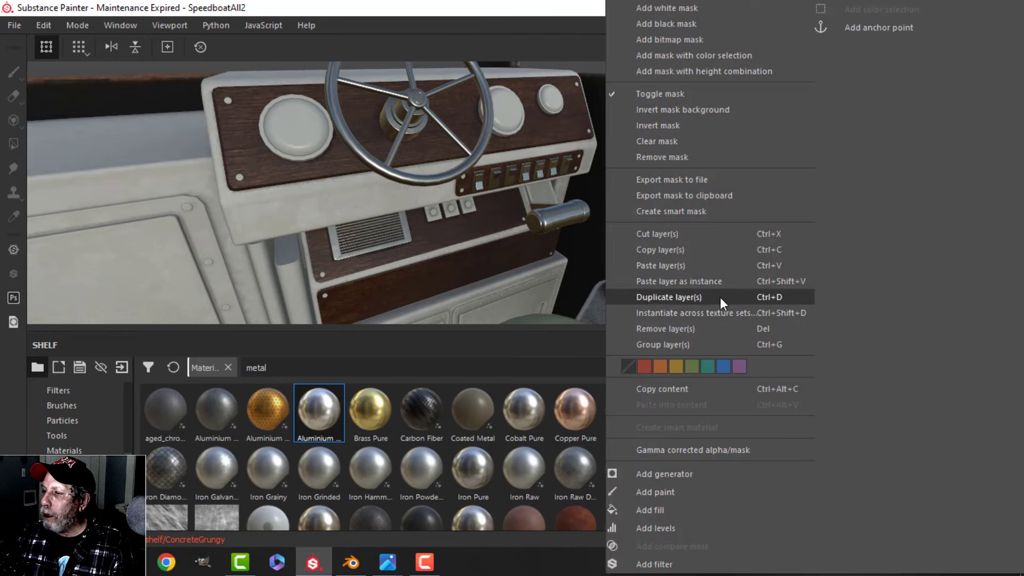
click(683, 248)
click(824, 179)
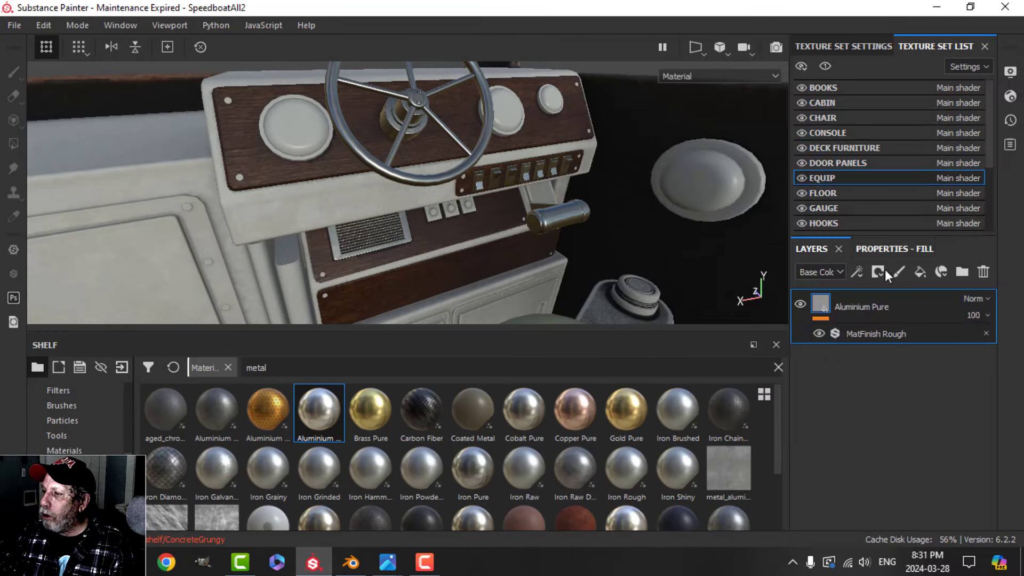
right_click(869, 386)
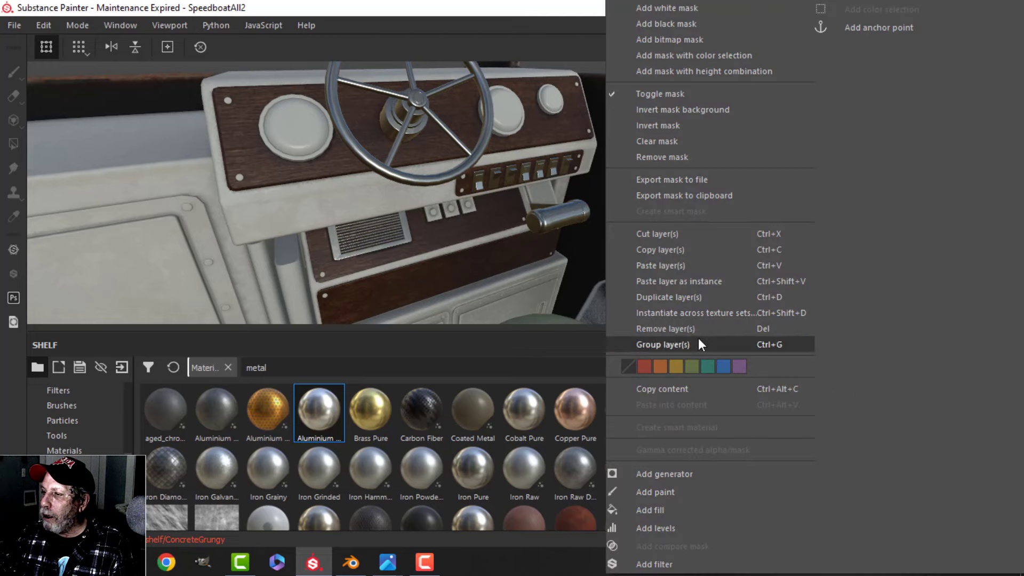
click(684, 267)
Set the opacity of the Dirt generator in the EQUIP dirt layer's mask to 70.
alt+drag(555, 247, 557, 244)
scroll(420, 232, up, 3)
scroll(538, 228, down, 3)
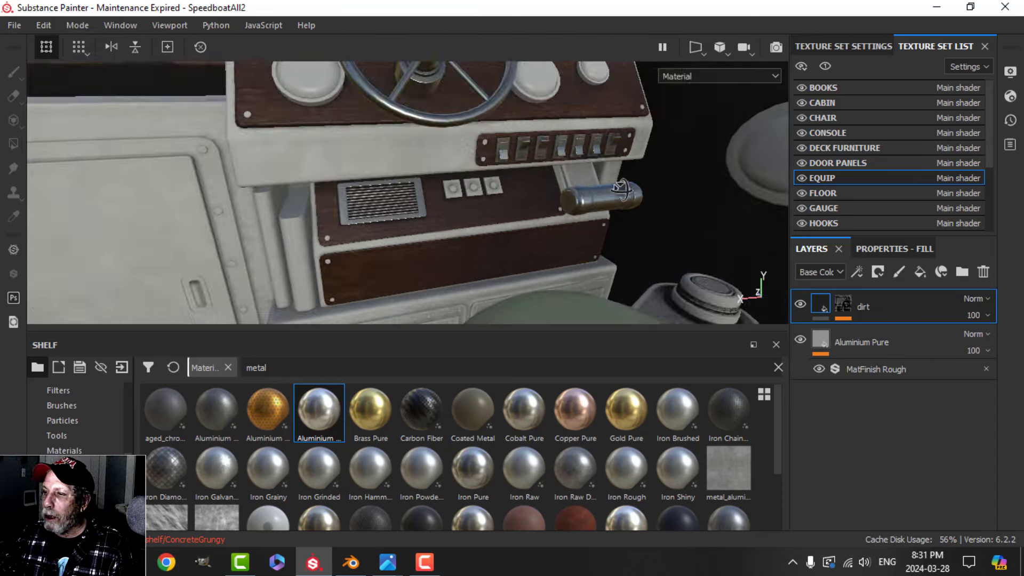
alt+drag(621, 189, 605, 214)
click(841, 308)
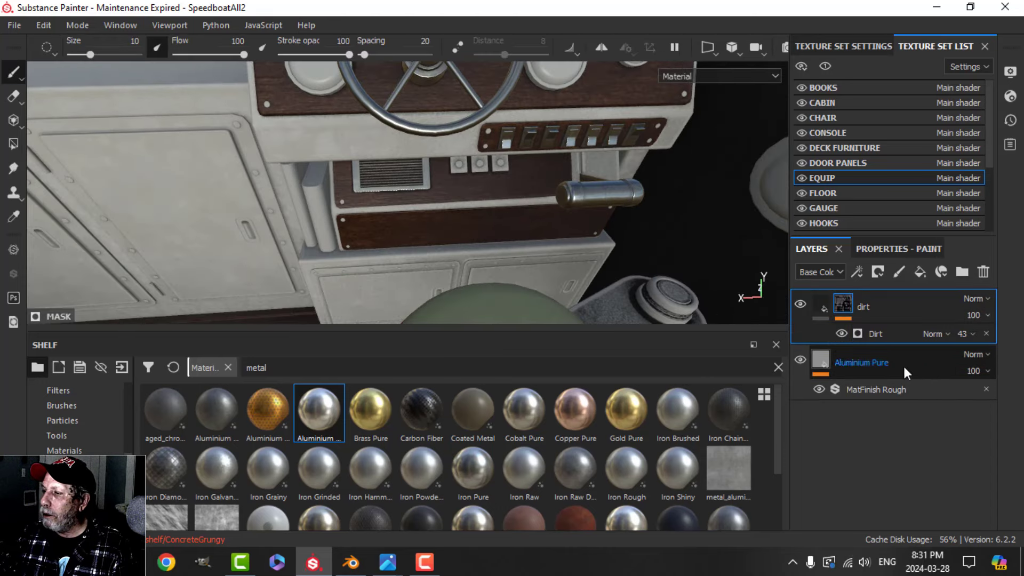
click(971, 334)
drag(981, 361, 998, 364)
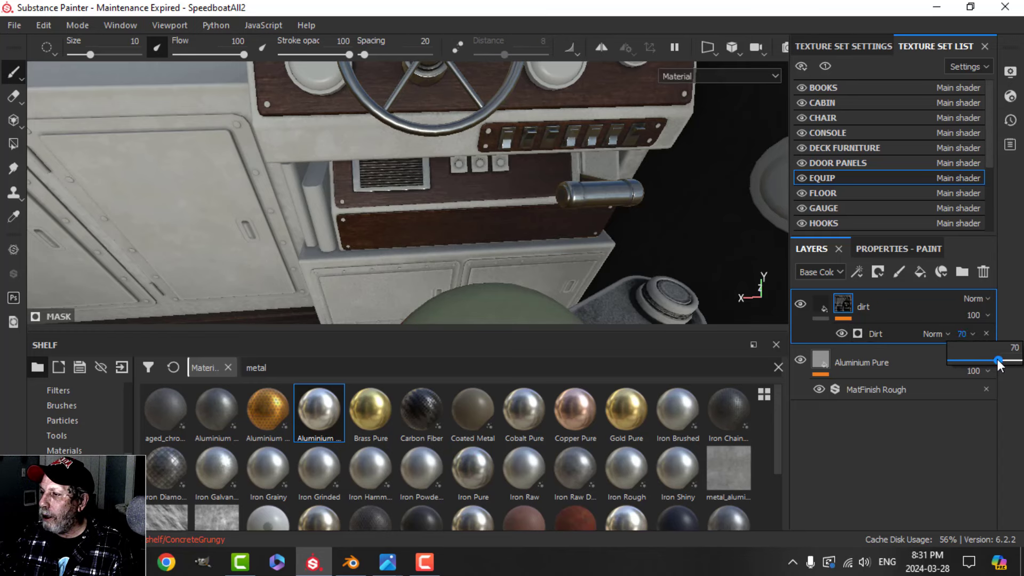
Set the Dirt Level of the EQUIP dirt layer's Dirt generator to 0.22.
click(875, 335)
click(881, 250)
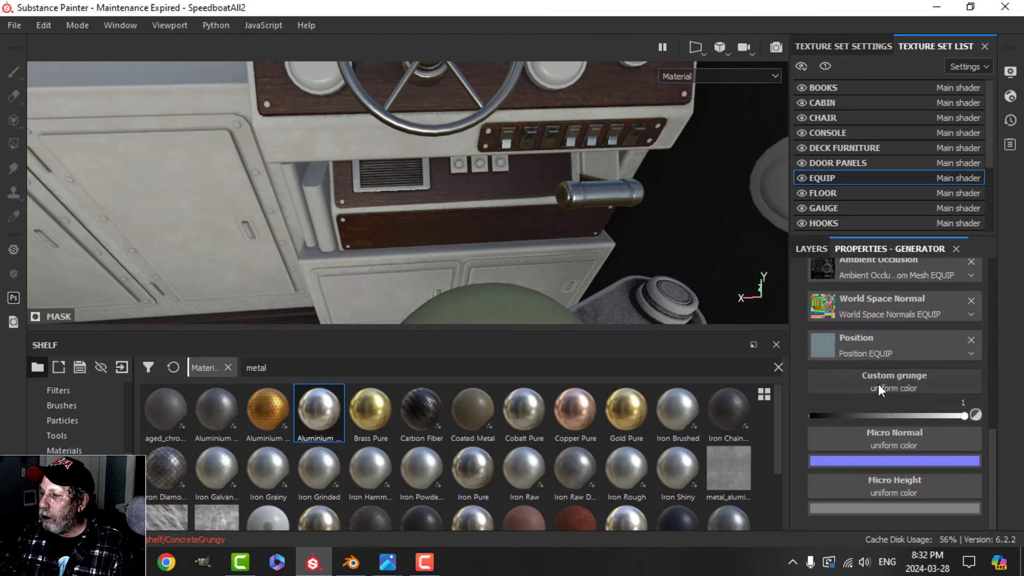
scroll(877, 419, up, 10)
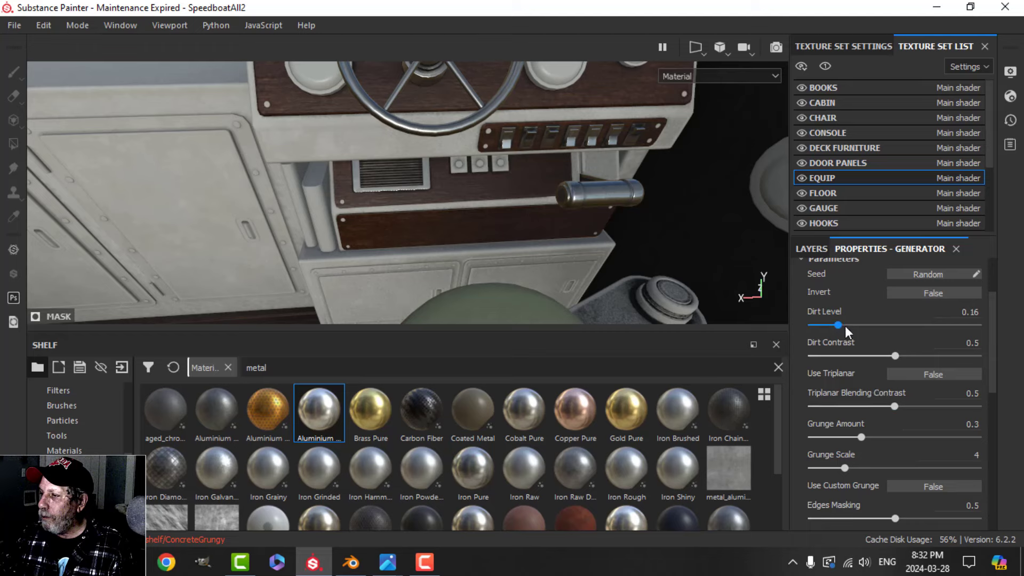
drag(845, 325, 847, 326)
Examine the dirt on the steering wheel, switches, vent and throttle handle from across the cabin and up close.
alt+drag(473, 167, 528, 175)
scroll(528, 175, down, 4)
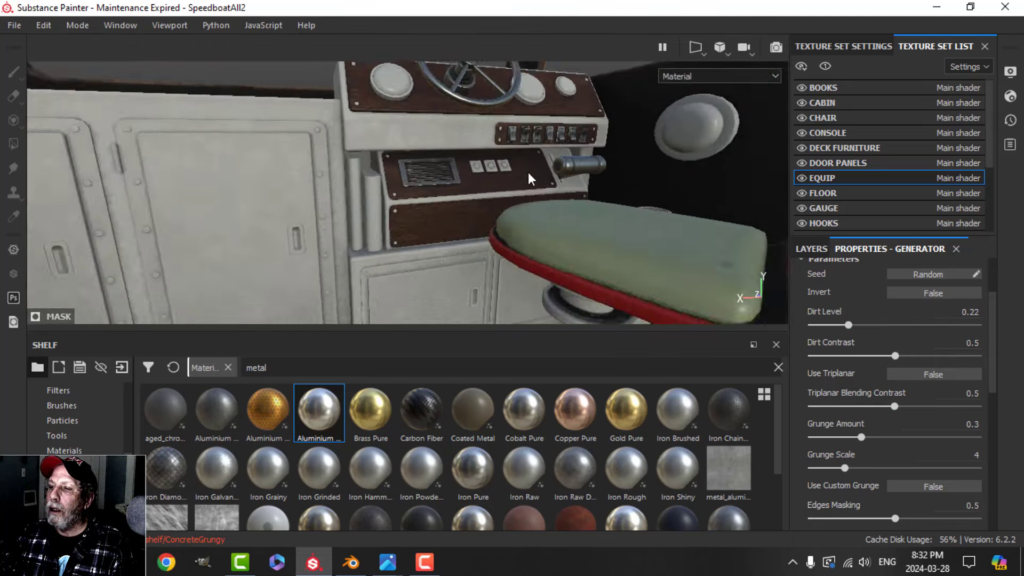
alt+middle_drag(528, 175, 546, 199)
scroll(546, 199, up, 8)
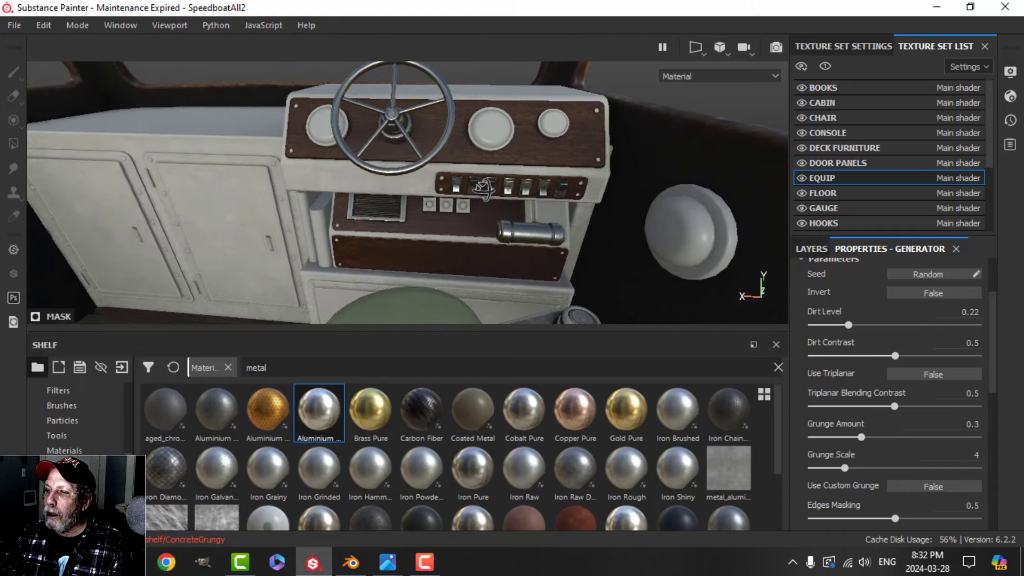
alt+drag(496, 198, 458, 240)
scroll(455, 214, down, 2)
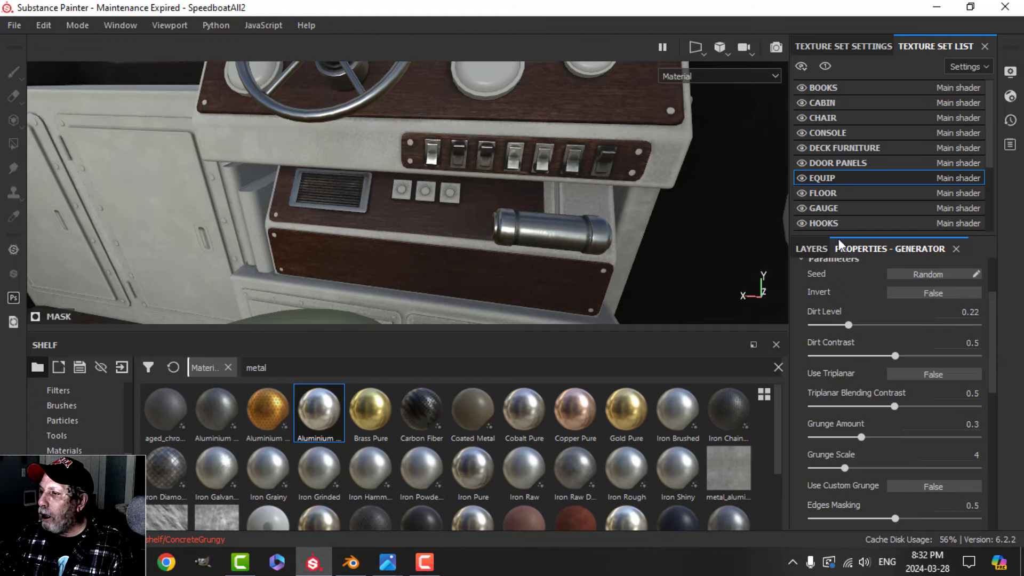
click(821, 246)
click(820, 302)
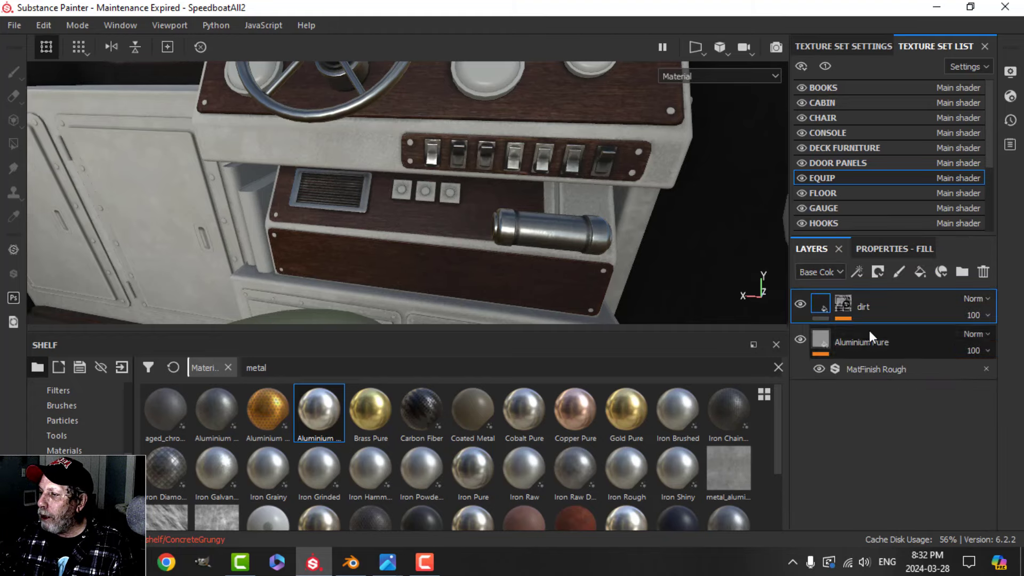
scroll(558, 249, up, 2)
alt+middle_drag(549, 257, 523, 239)
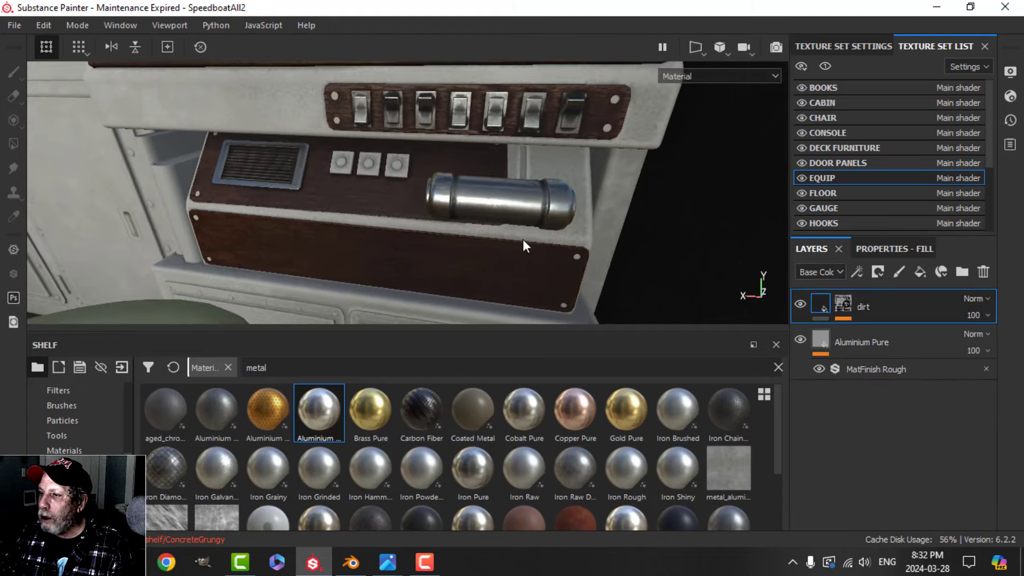
alt+drag(522, 239, 560, 236)
scroll(525, 227, down, 2)
alt+middle_drag(526, 228, 555, 237)
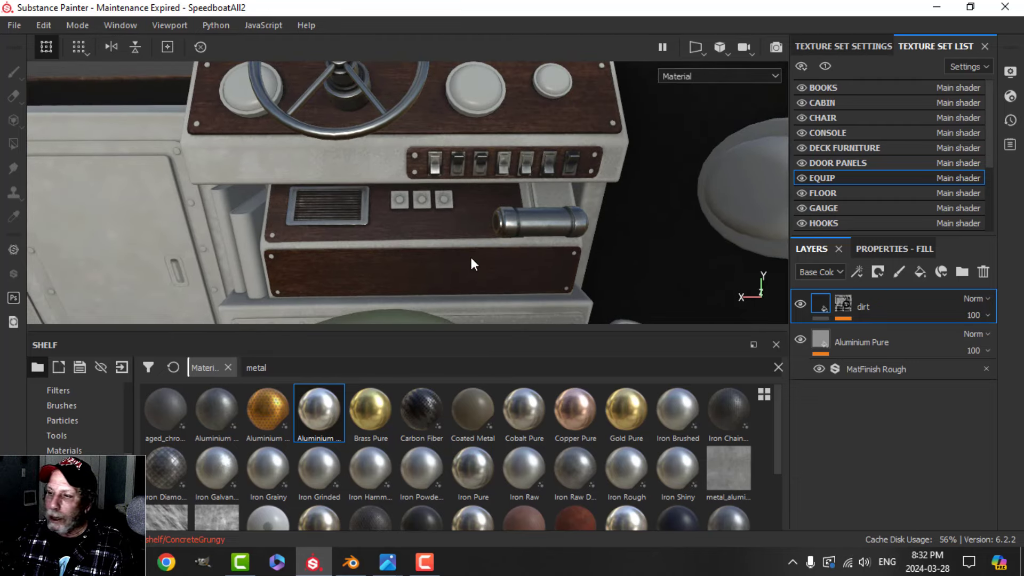
scroll(537, 222, up, 2)
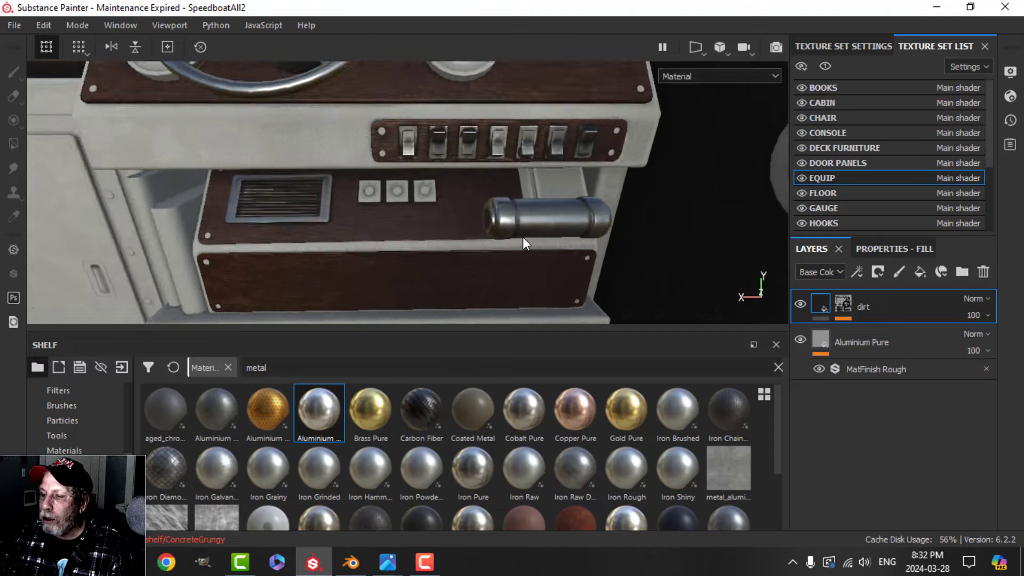
scroll(522, 238, up, 1)
scroll(518, 236, down, 5)
alt+drag(516, 235, 479, 226)
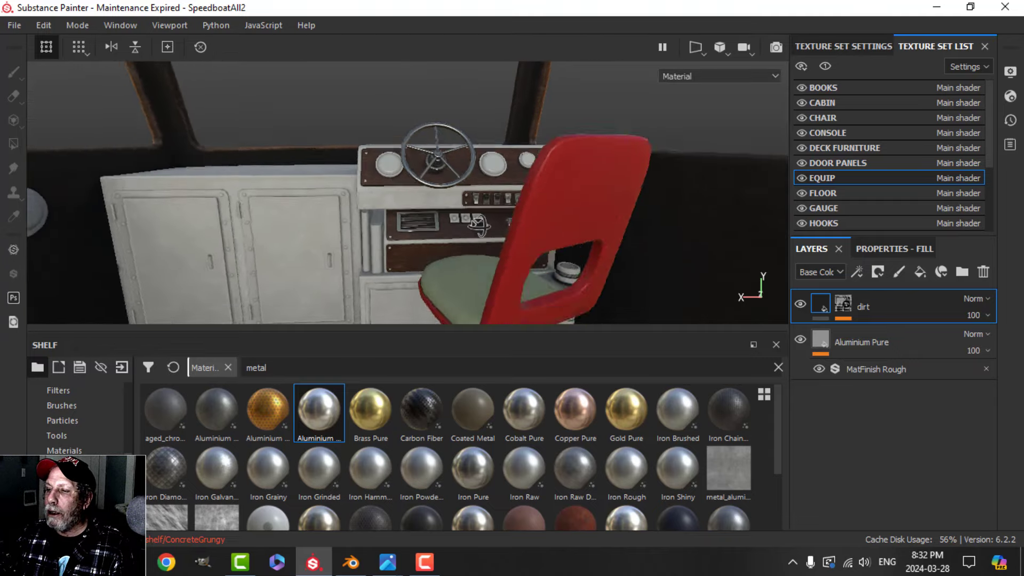
scroll(528, 238, up, 6)
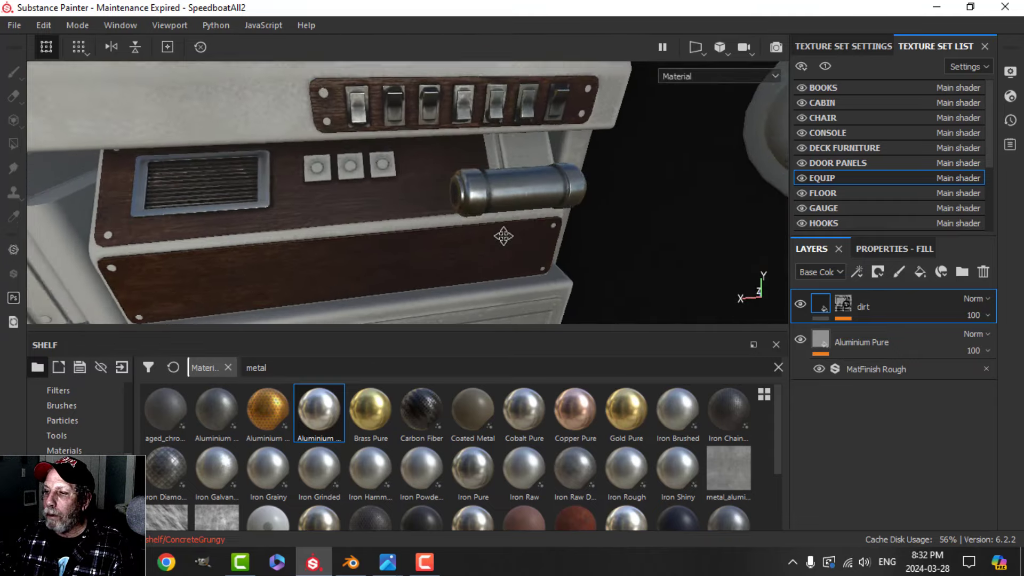
middle_drag(504, 236, 510, 235)
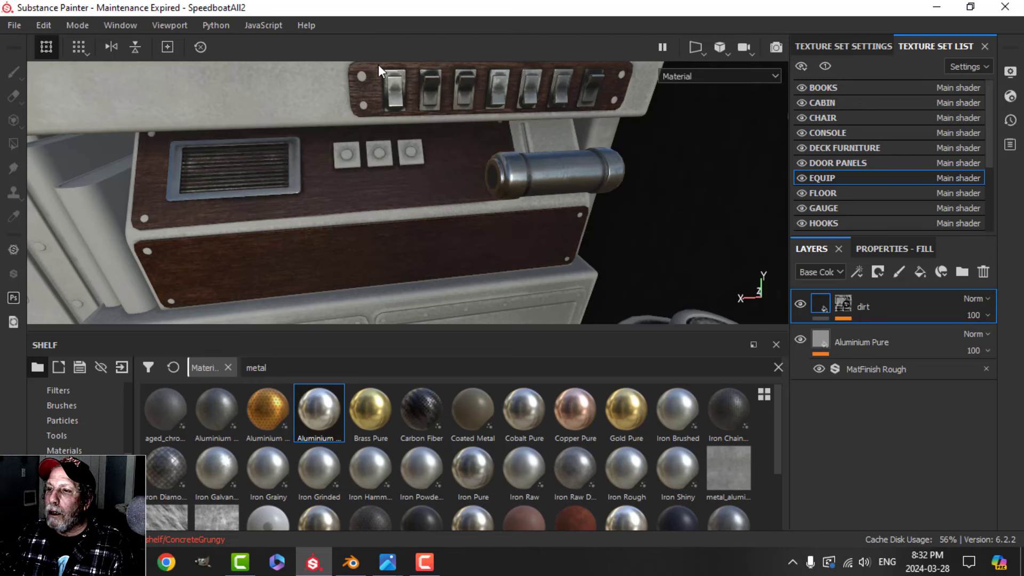
Search the shelf's materials for "plas", add Plastic Matte Pure between the dirt and Aluminium Pure layers, and disable its metal channel.
click(80, 450)
click(310, 368)
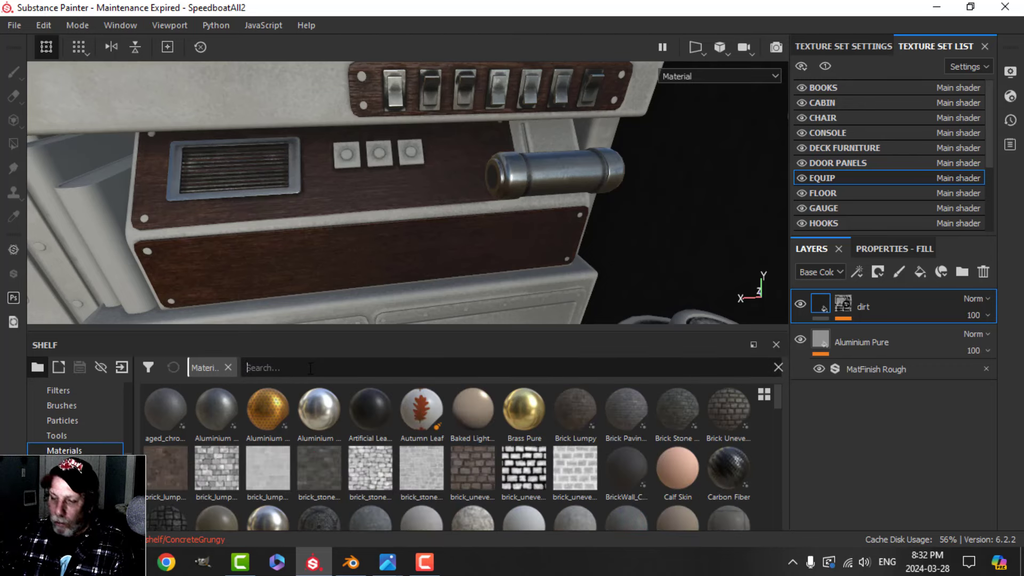
text(plas)
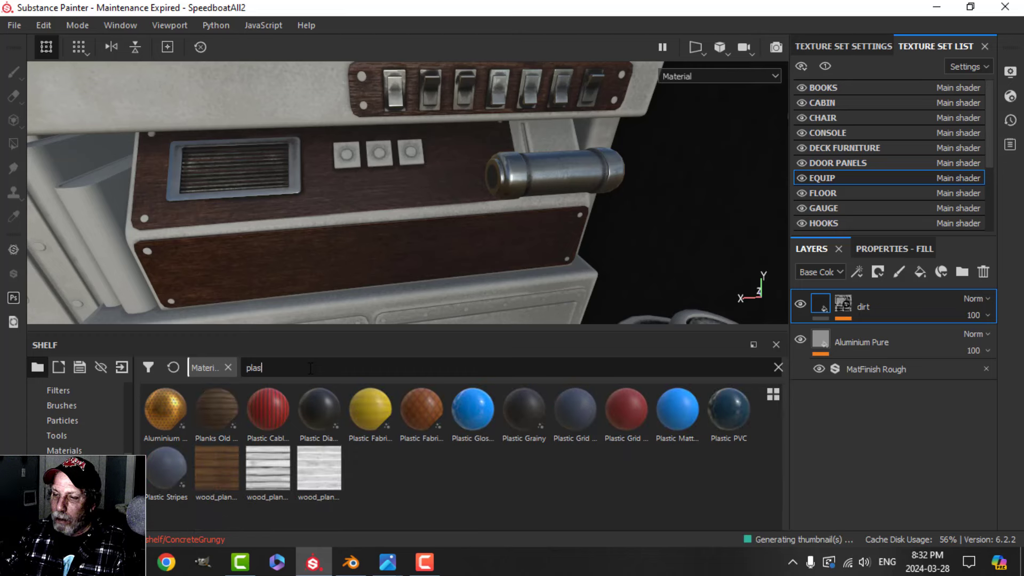
drag(680, 418, 875, 328)
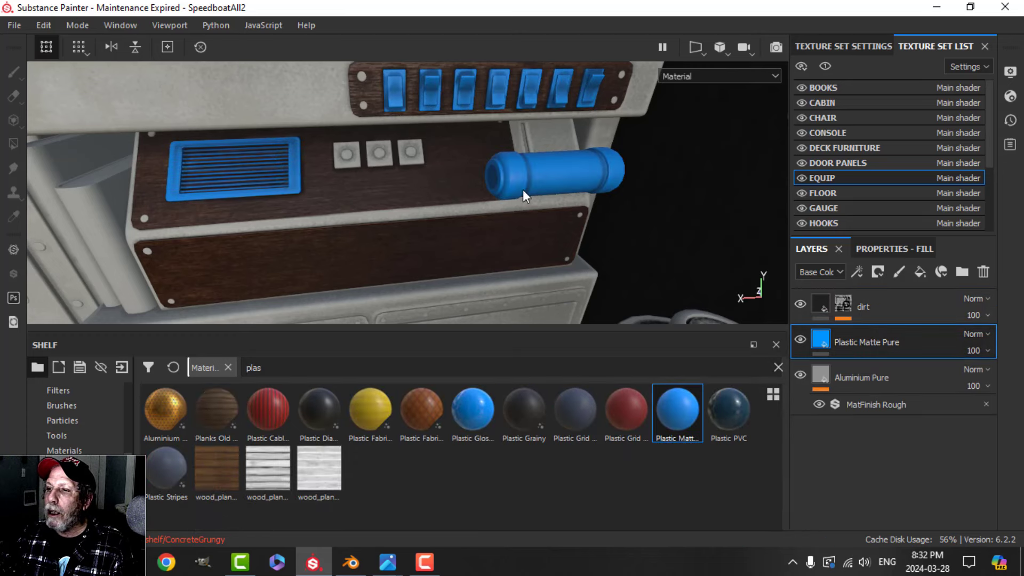
click(885, 249)
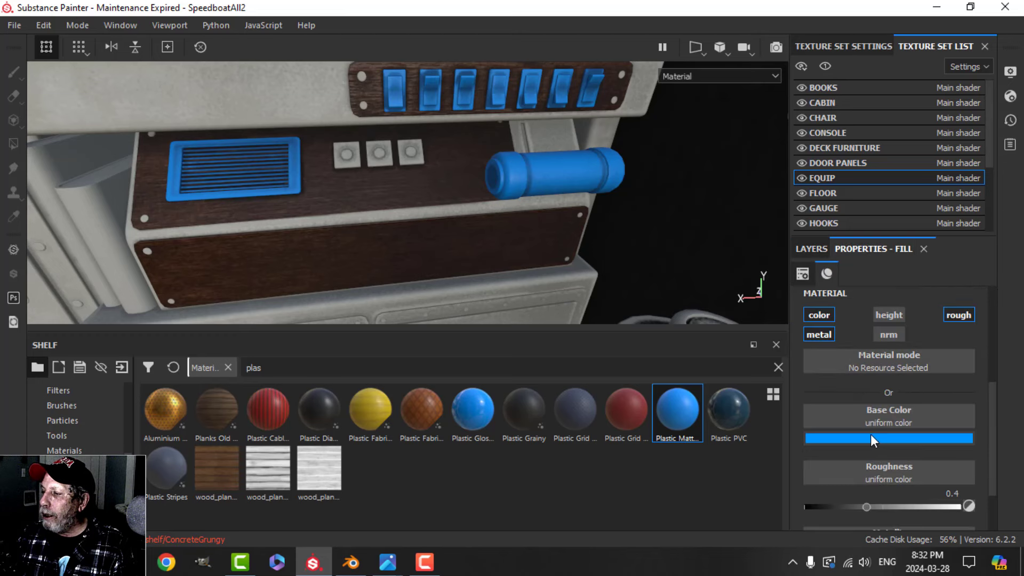
click(819, 335)
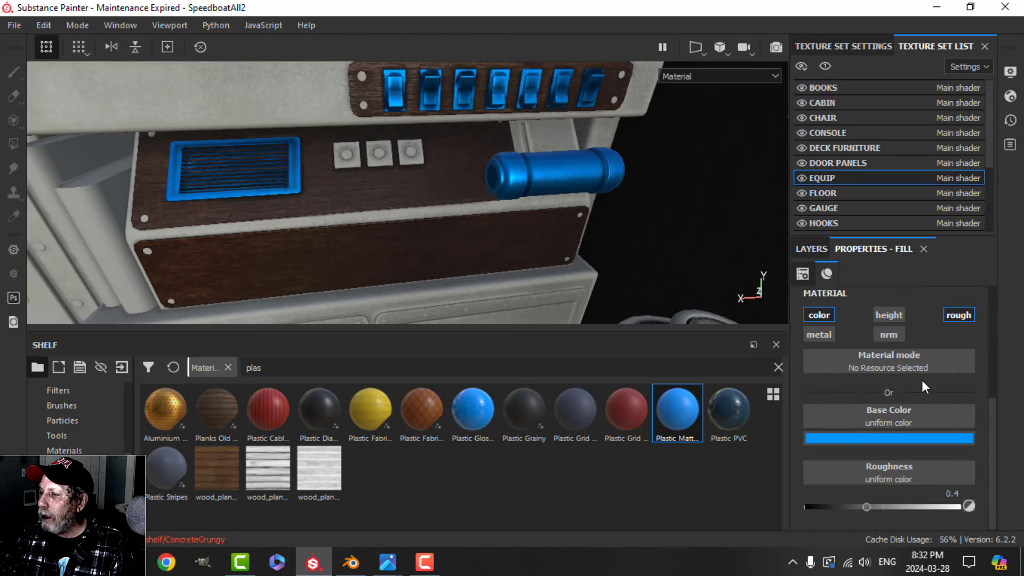
Set the Plastic Matte Pure layer's roughness to 0.3140 and change its base color from blue to near-black.
click(865, 507)
drag(865, 507, 853, 509)
click(900, 438)
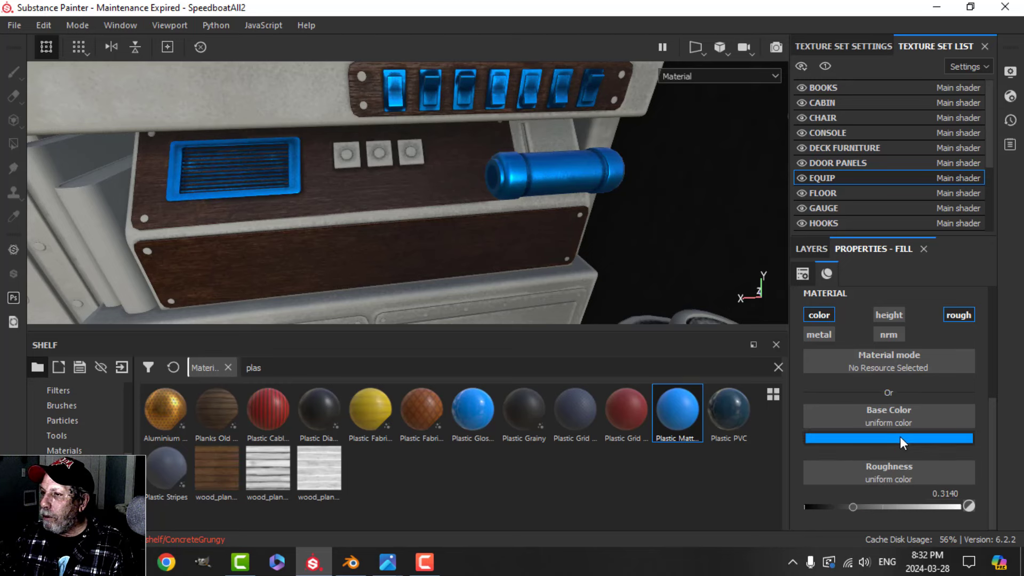
click(824, 383)
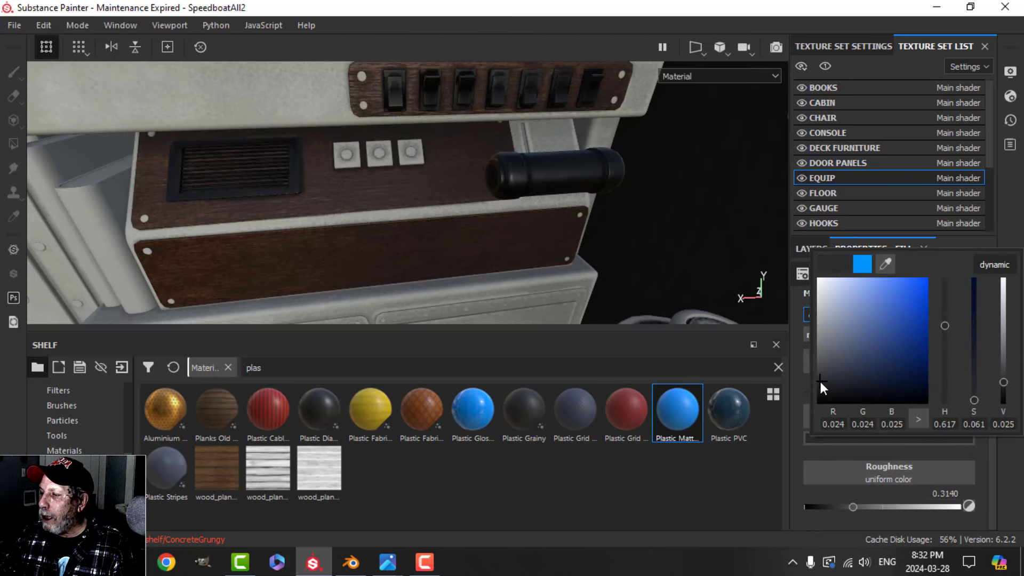
drag(820, 381, 818, 380)
alt+drag(496, 128, 516, 143)
Rename the dark plastic fill layer as black and add a black mask to it.
click(813, 249)
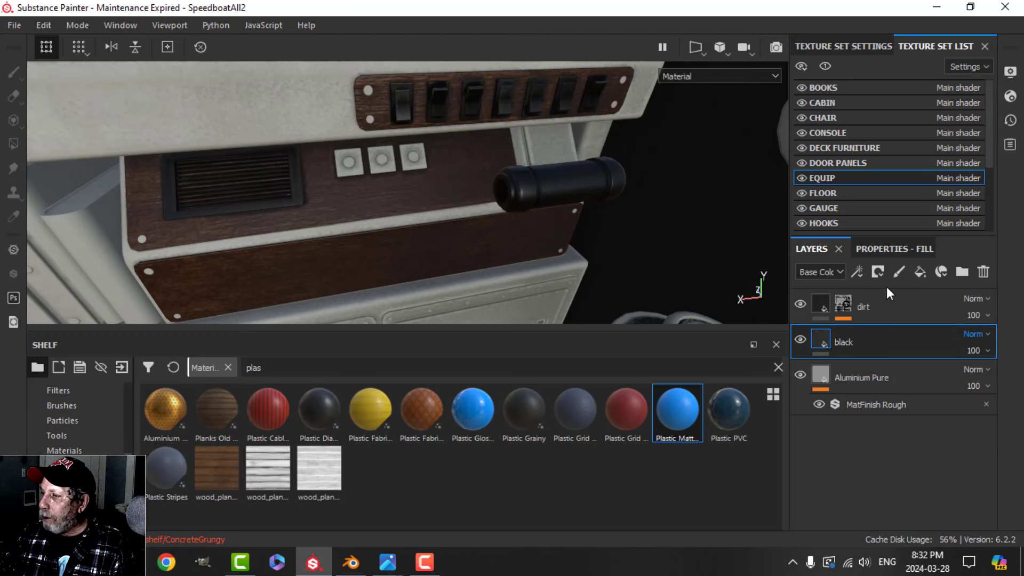
click(877, 272)
click(897, 323)
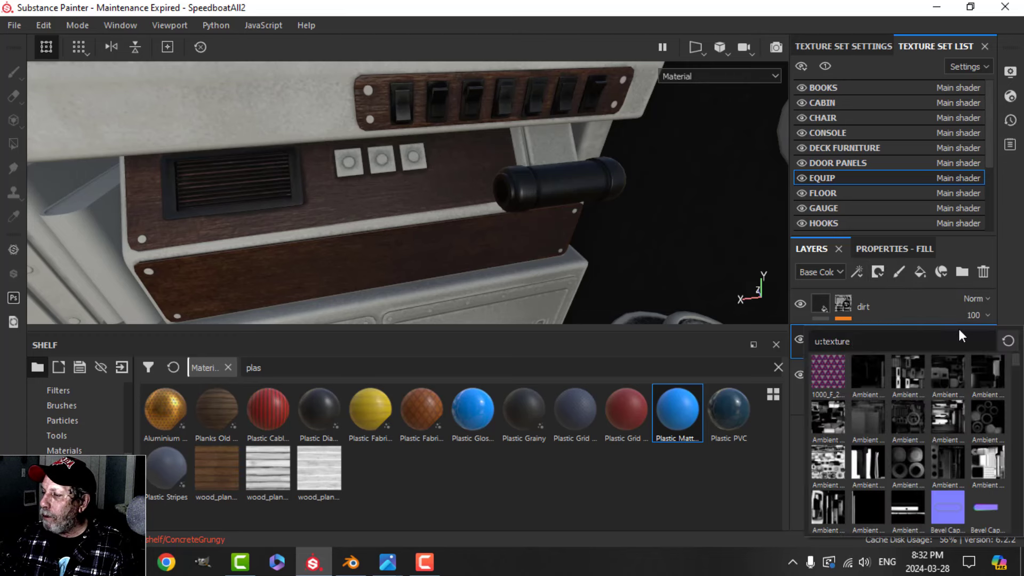
click(1011, 299)
click(877, 272)
click(889, 306)
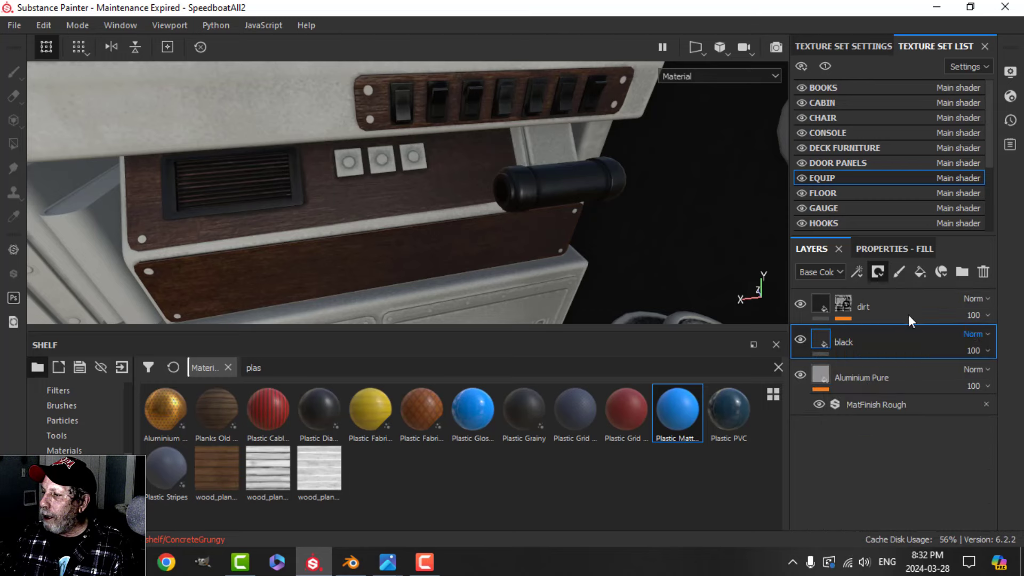
key(1)
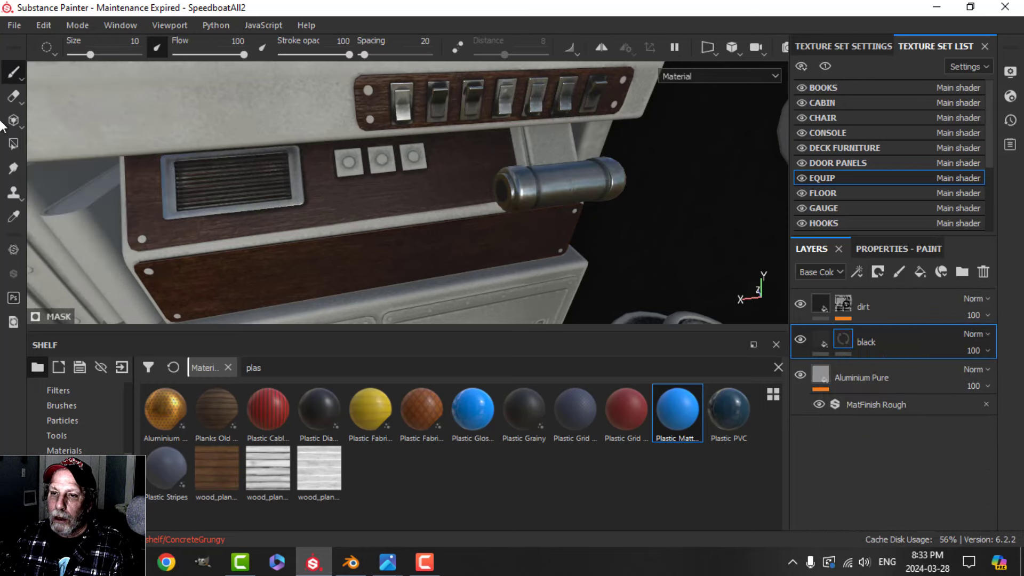
Polygon-fill the faces of the throttle handle's middle grip in the black layer's mask, leaving the end caps metallic.
click(13, 144)
scroll(593, 211, up, 3)
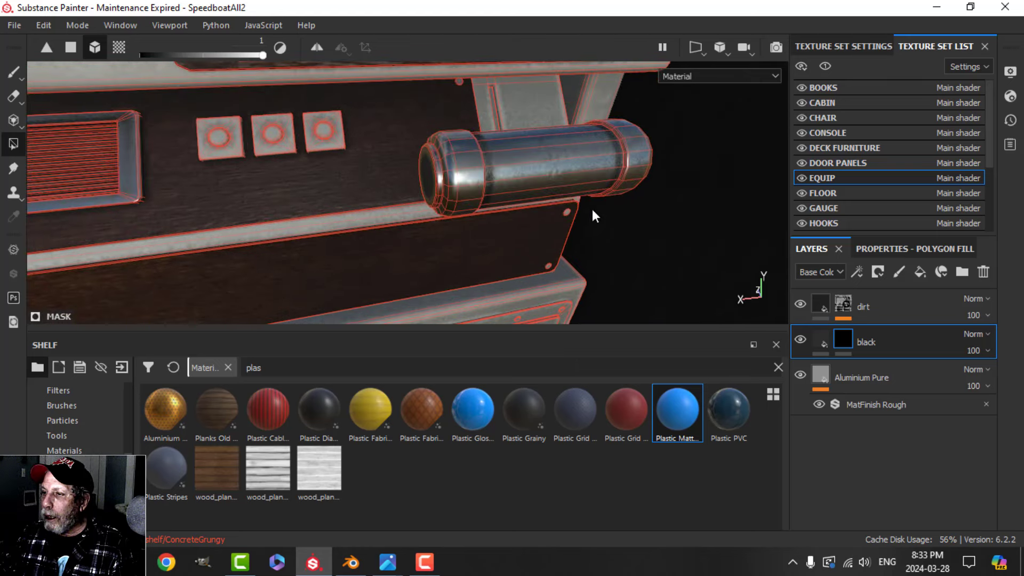
alt+drag(558, 177, 469, 136)
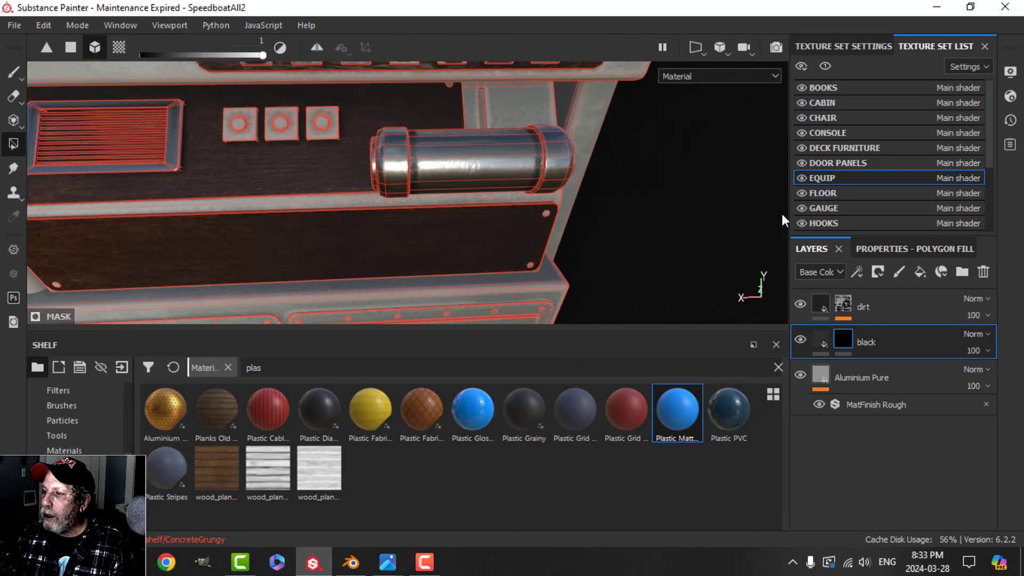
click(893, 251)
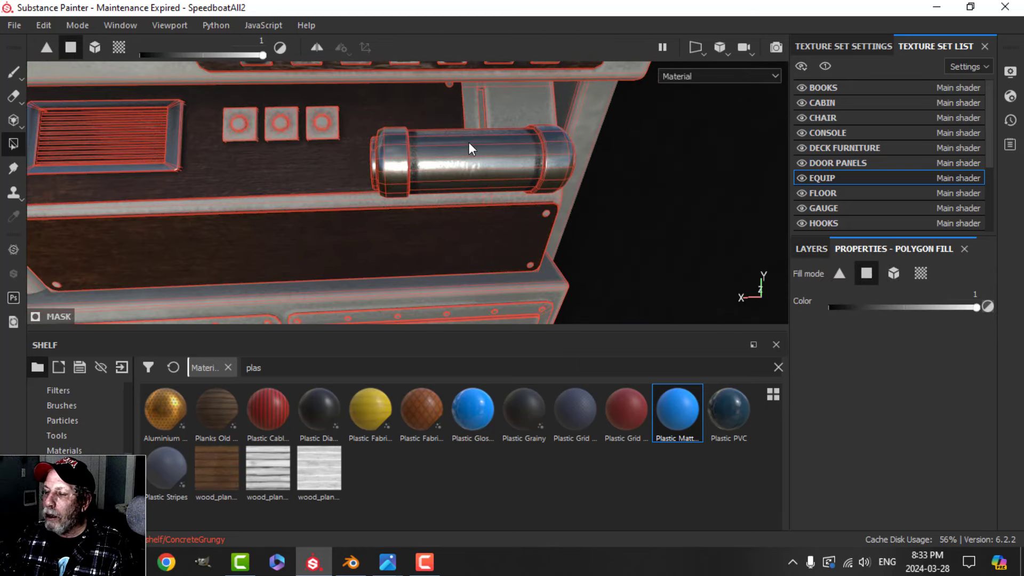
drag(468, 141, 482, 174)
mouse_move(566, 159)
alt+mouse_down()
mouse_move(561, 206)
mouse_move(541, 178)
mouse_move(516, 244)
mouse_move(548, 213)
mouse_move(531, 114)
alt+mouse_up()
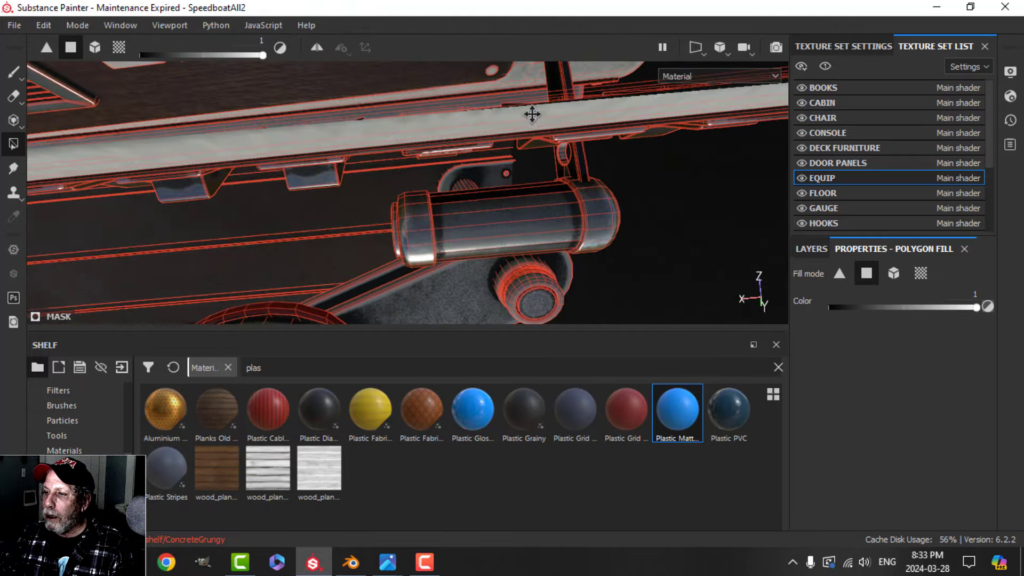
mouse_move(497, 213)
mouse_down()
mouse_move(514, 251)
mouse_move(583, 224)
mouse_move(550, 152)
mouse_move(471, 269)
mouse_move(491, 210)
mouse_move(557, 139)
mouse_move(571, 91)
mouse_up()
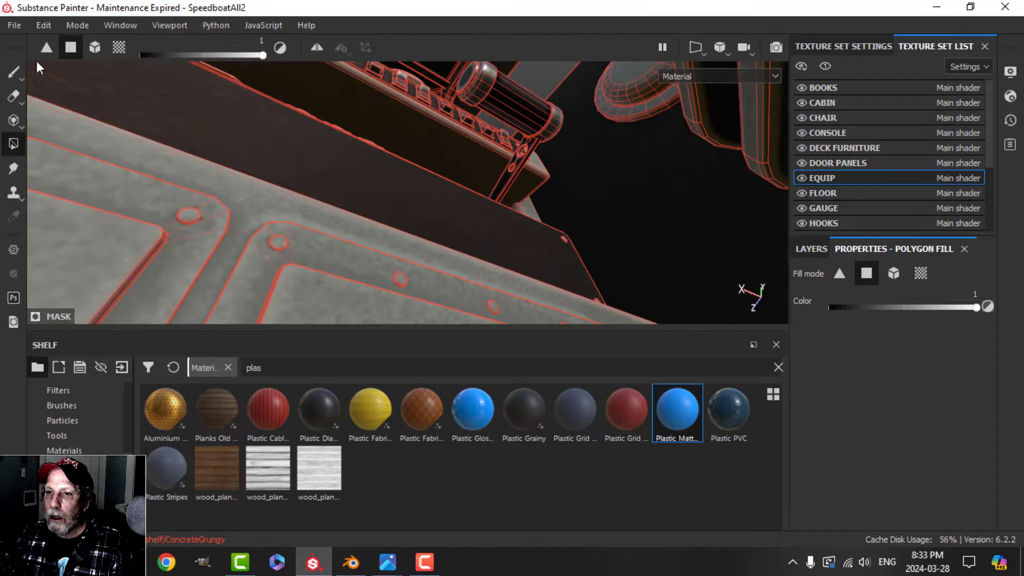
click(14, 72)
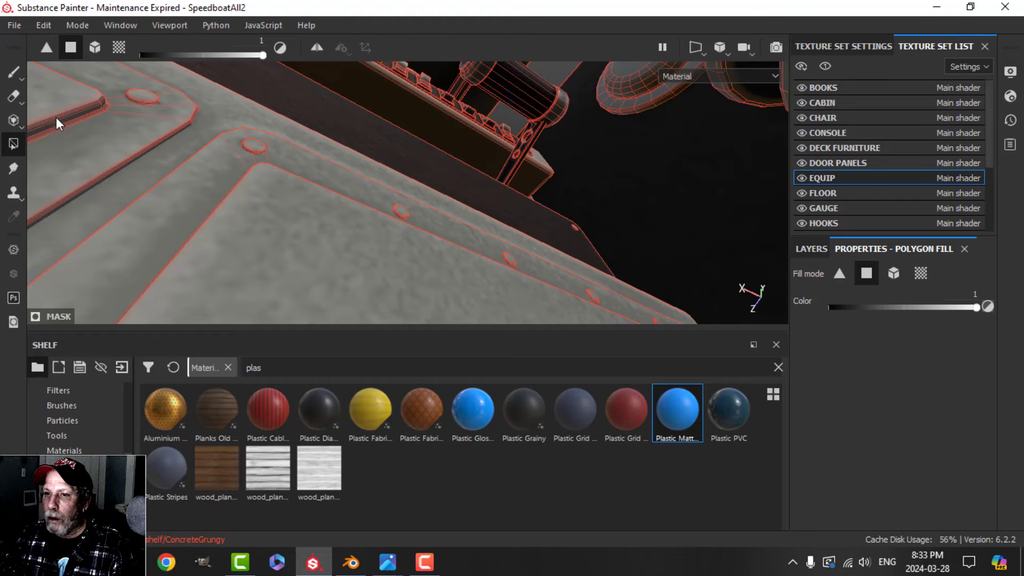
click(8, 77)
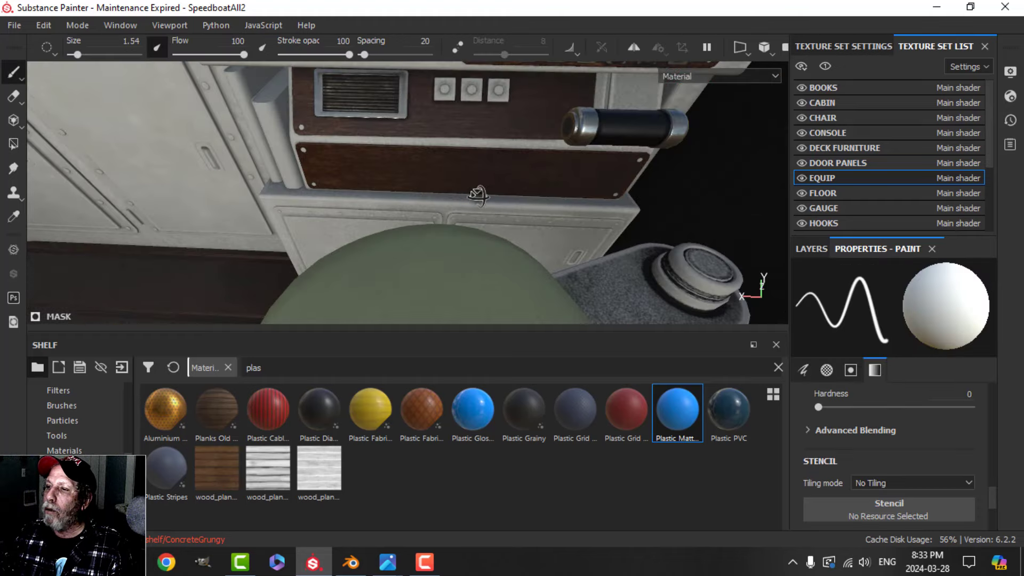
Hide and show the EQUIP texture set to check which console switch parts belong to it.
mouse_move(477, 192)
alt+middle_down()
mouse_move(457, 183)
mouse_move(500, 190)
mouse_move(496, 209)
alt+middle_up()
scroll(500, 190, up, 3)
scroll(496, 209, down, 3)
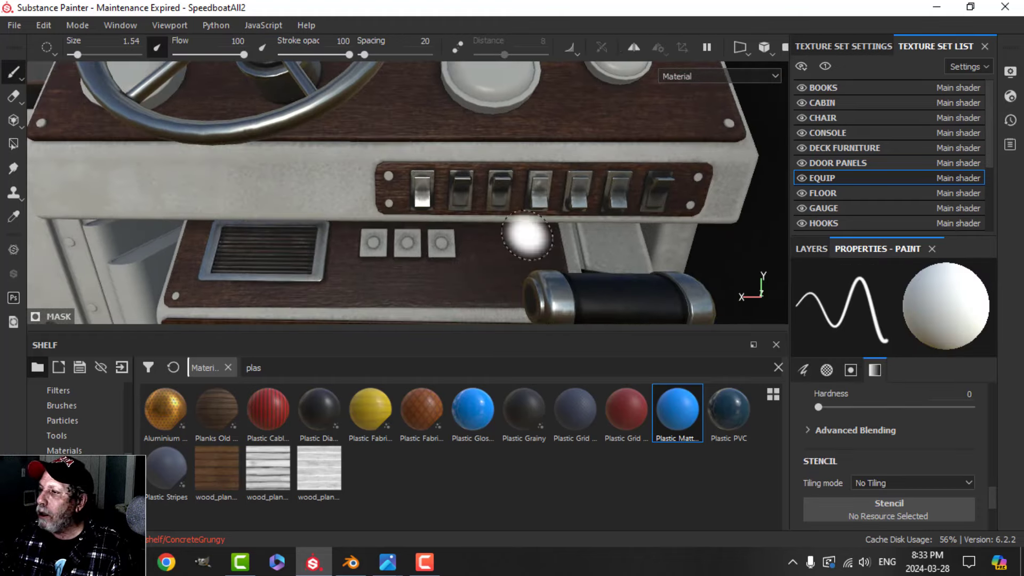
click(802, 177)
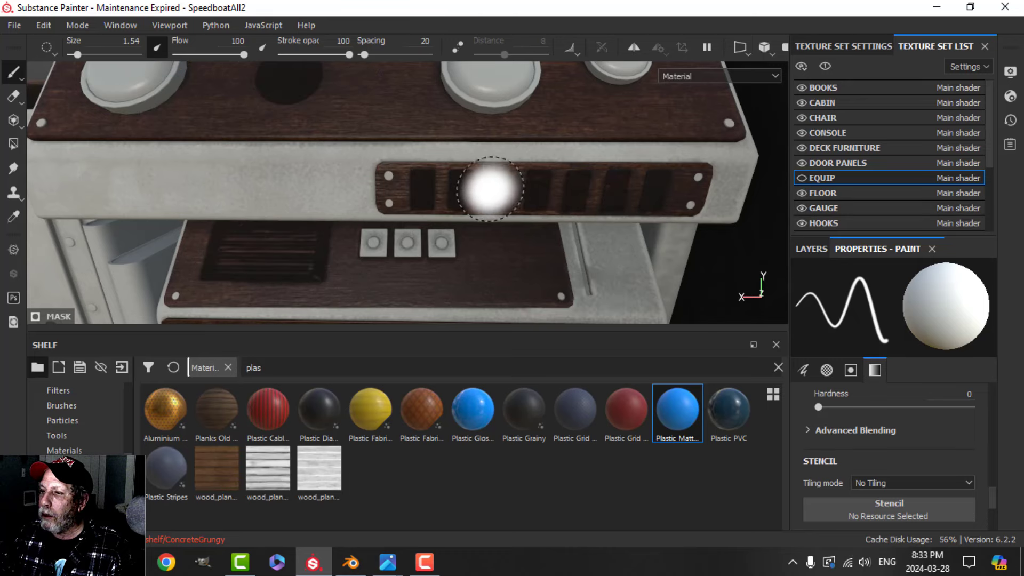
click(801, 178)
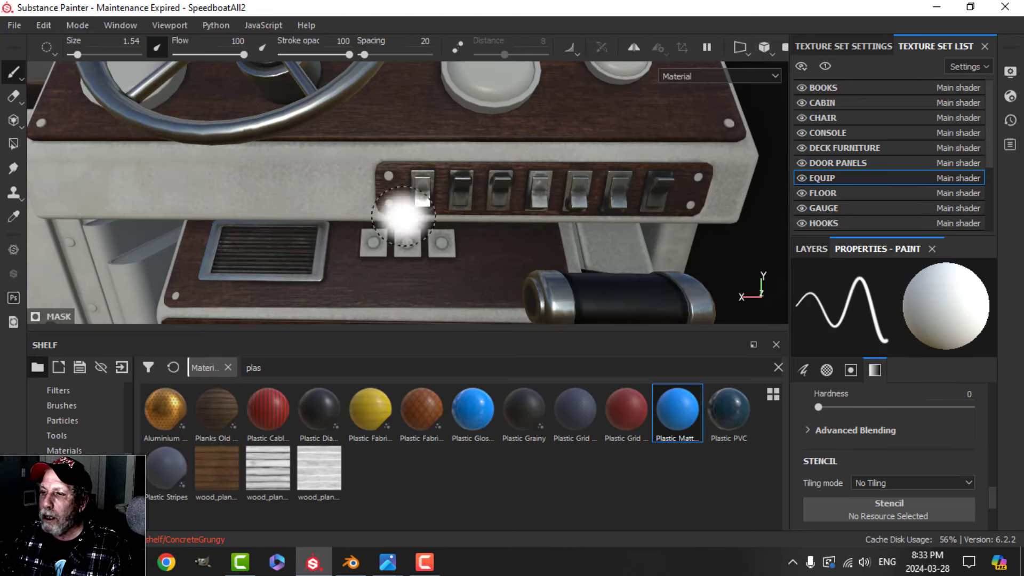
Polygon-fill all seven rocker switches as whole meshes in the black layer's mask, leaving their frames out, and inspect the console.
click(13, 146)
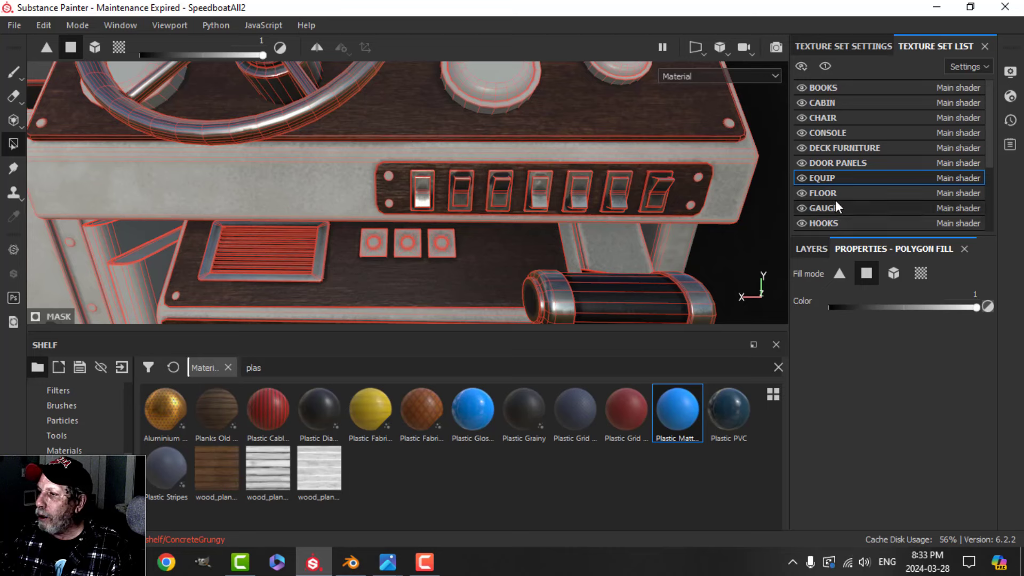
scroll(523, 229, up, 3)
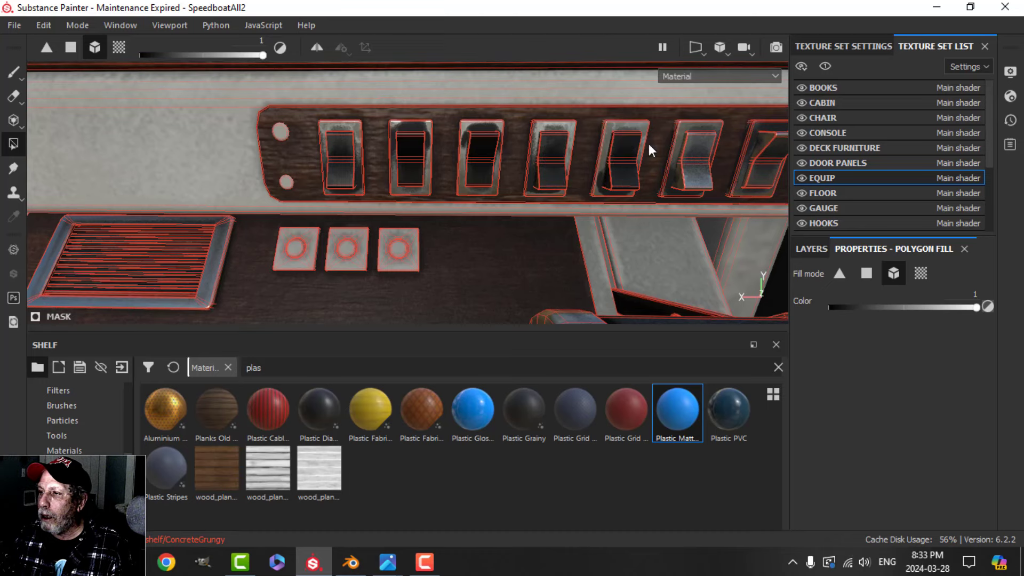
alt+drag(696, 217, 555, 180)
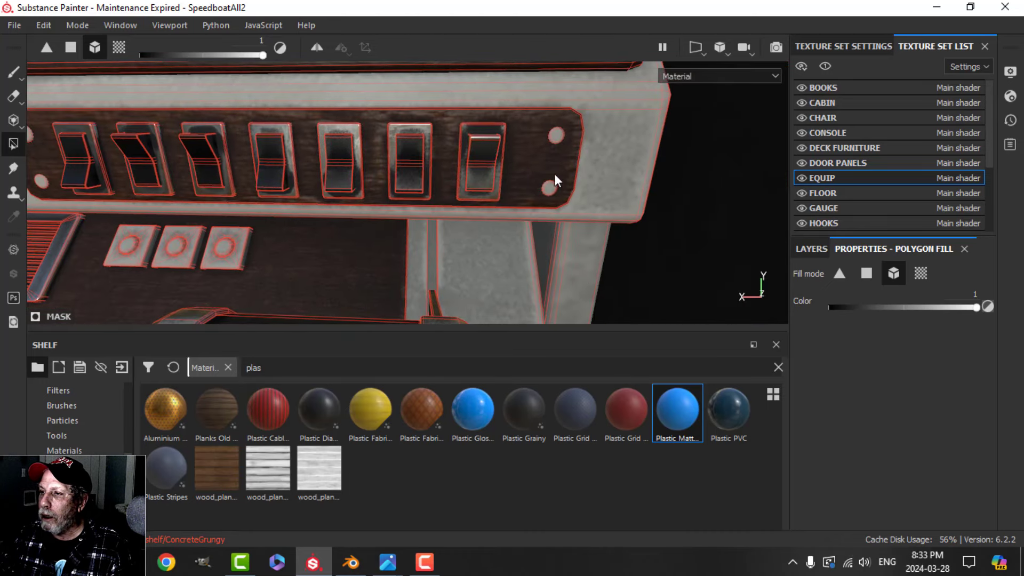
click(486, 153)
click(13, 73)
scroll(469, 240, down, 4)
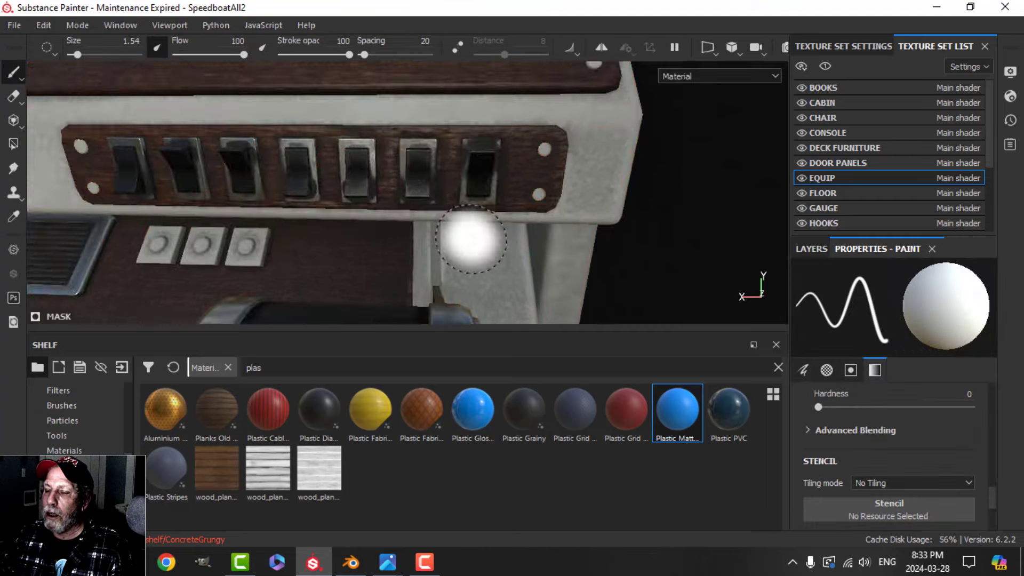
alt+drag(413, 249, 498, 236)
scroll(503, 266, down, 4)
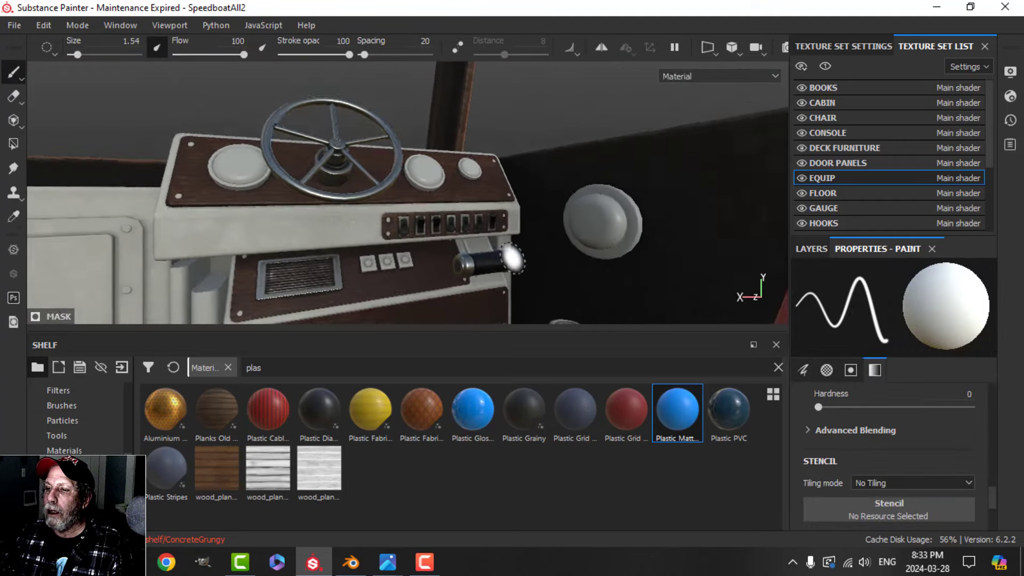
mouse_move(515, 257)
alt+middle_down()
mouse_move(527, 180)
mouse_move(524, 207)
alt+middle_up()
scroll(558, 233, up, 4)
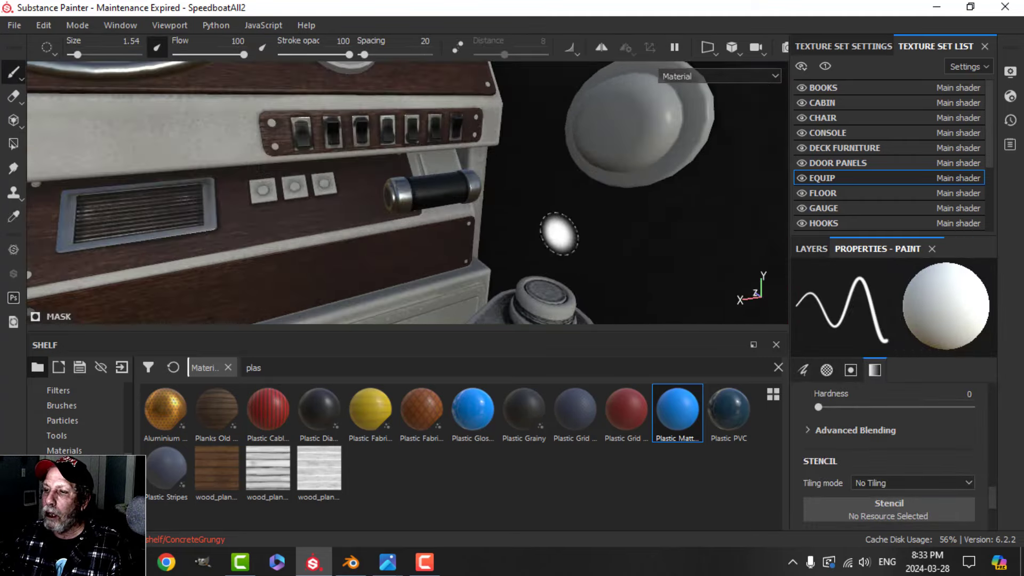
scroll(547, 231, up, 3)
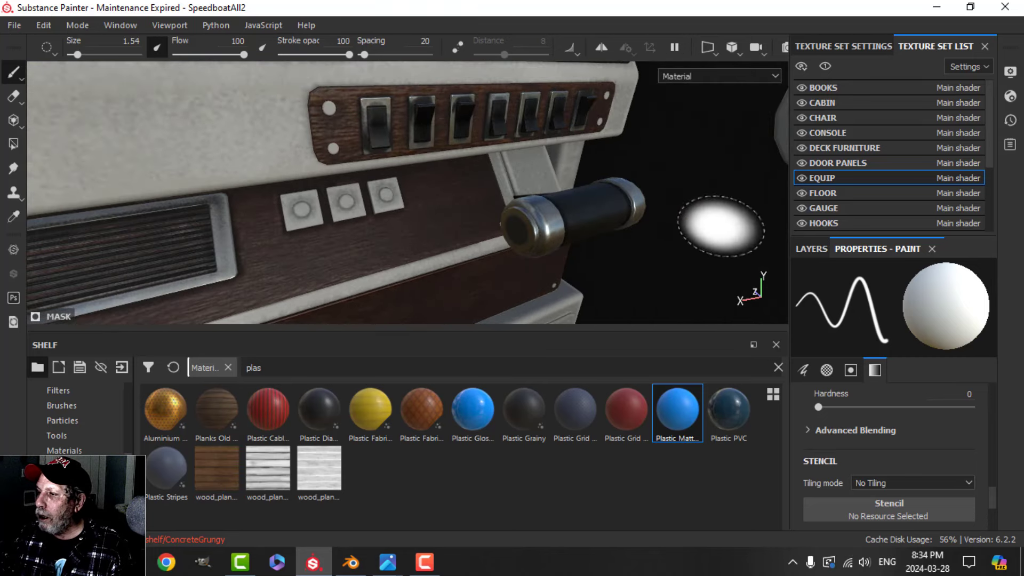
Copy the Plastic Dusty layer from the CONSOLE texture set and paste it into EQUIP between the dirt and black layers.
click(811, 249)
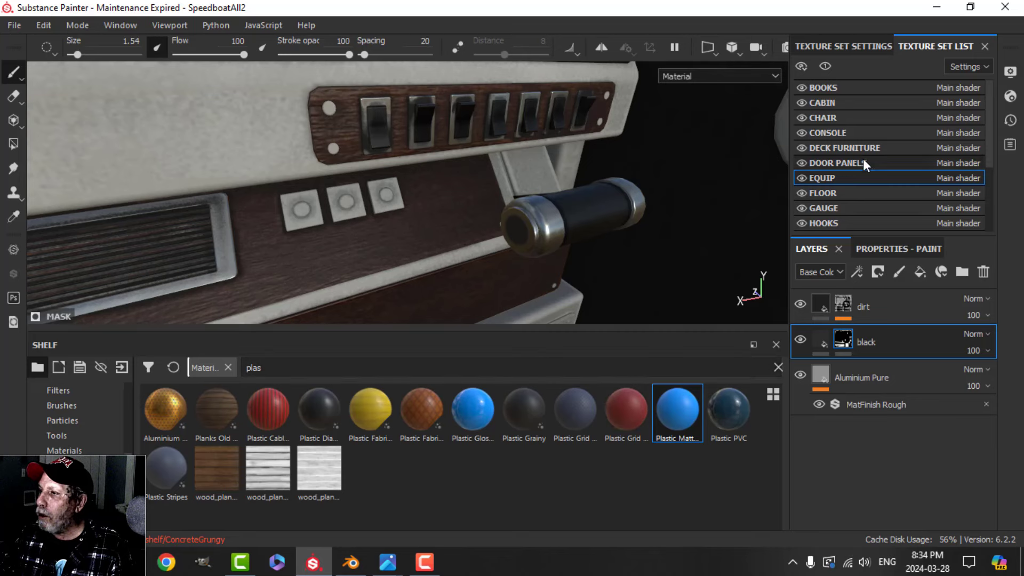
click(834, 133)
right_click(878, 338)
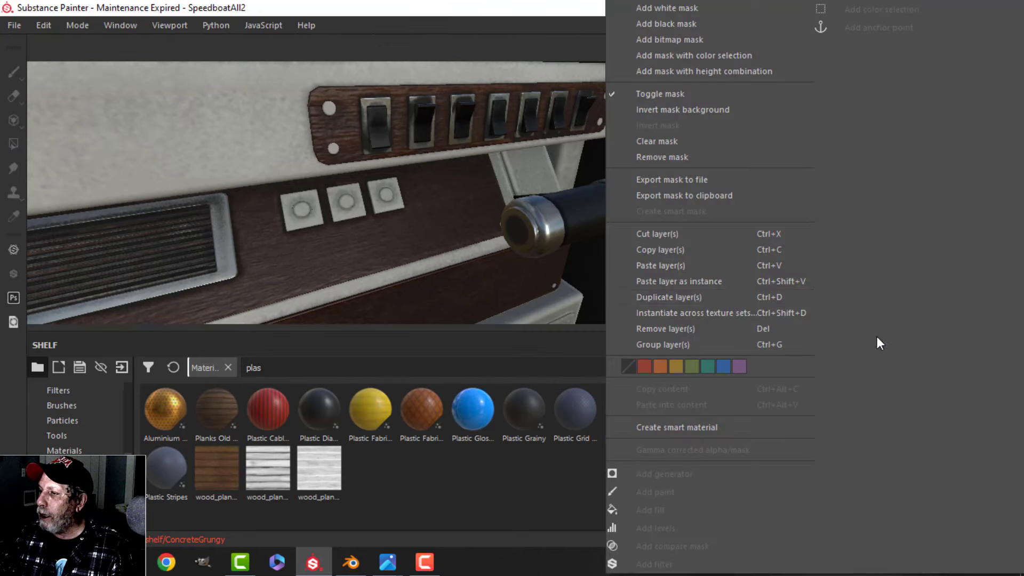
click(684, 249)
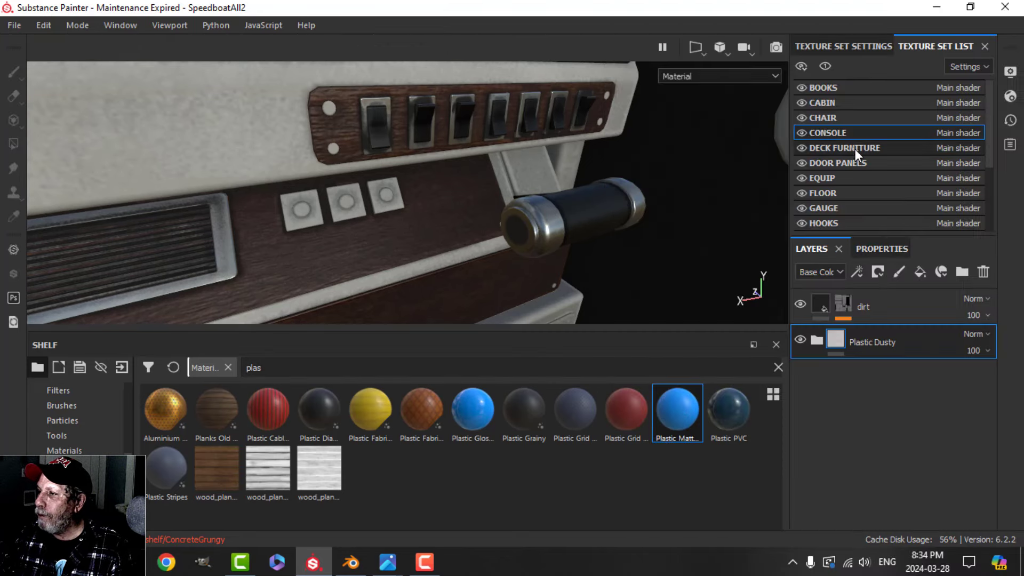
click(825, 176)
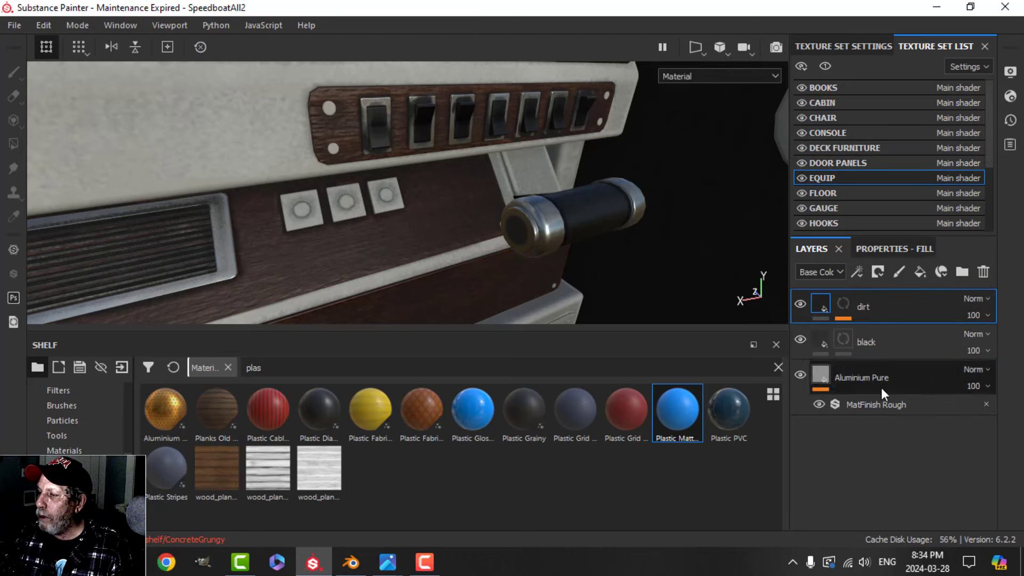
click(817, 345)
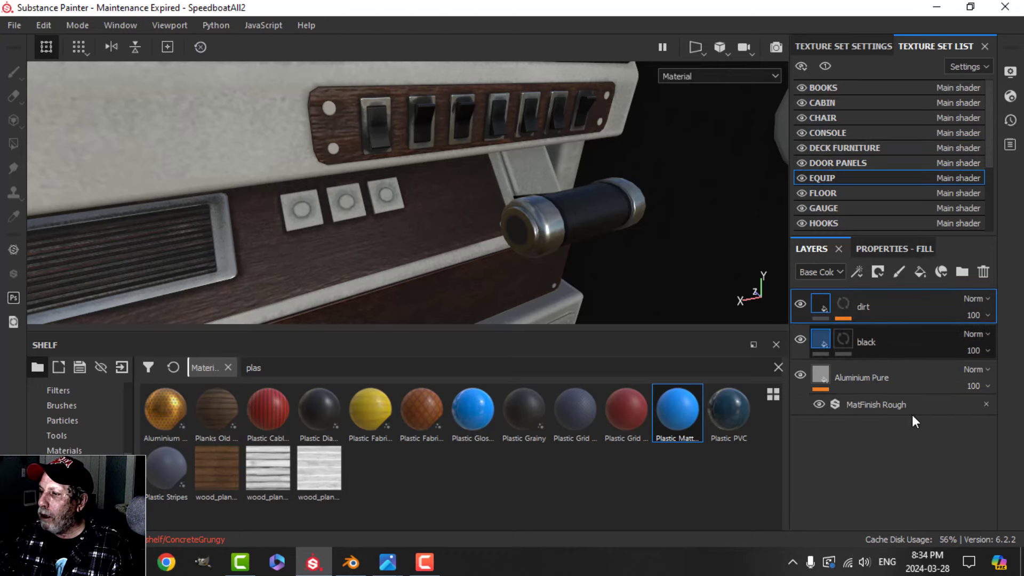
right_click(871, 459)
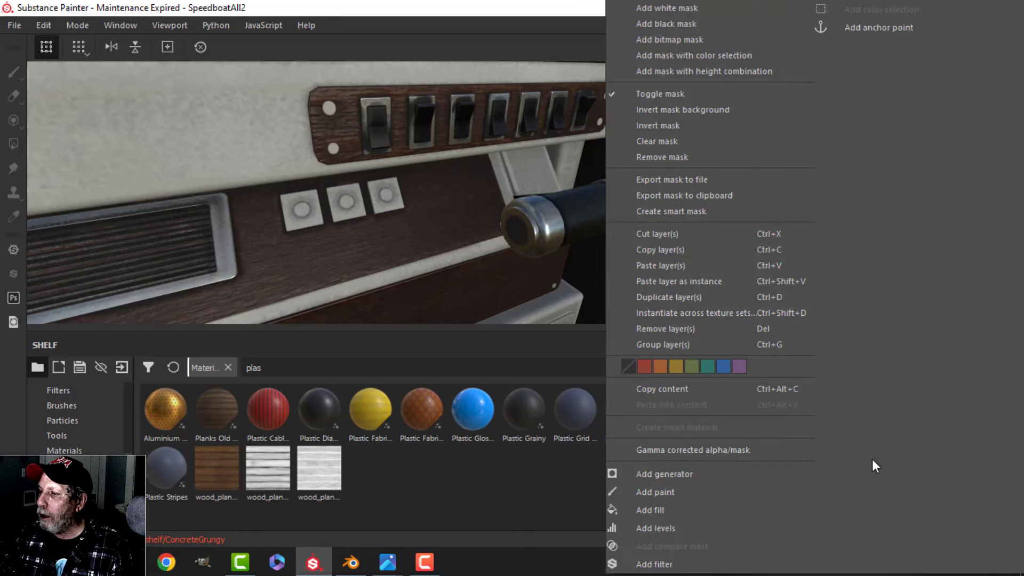
click(685, 268)
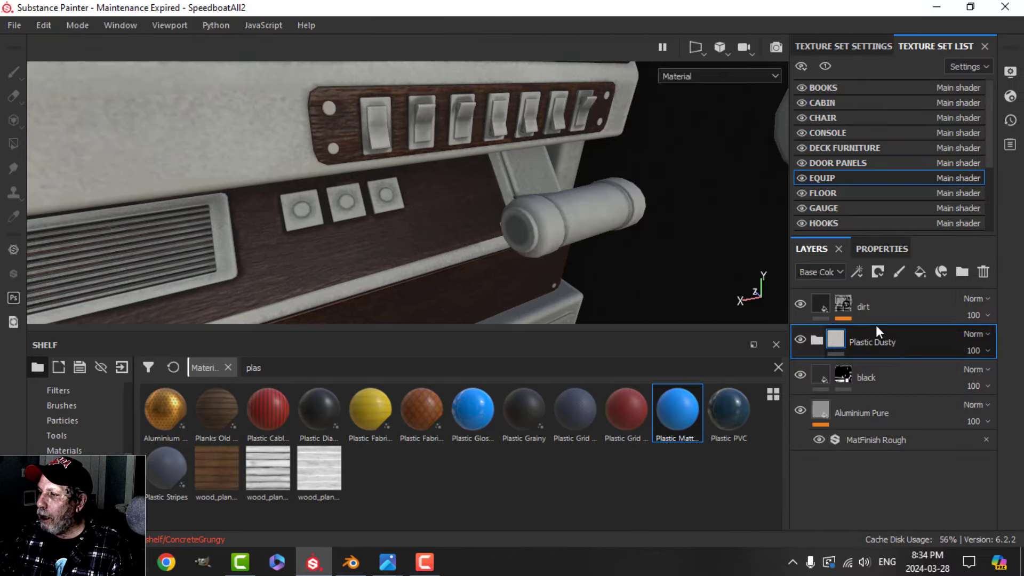
Add a black mask to EQUIP's Plastic Dusty layer and polygon-fill the seven rocker switch frames in it as whole meshes.
click(877, 271)
click(893, 305)
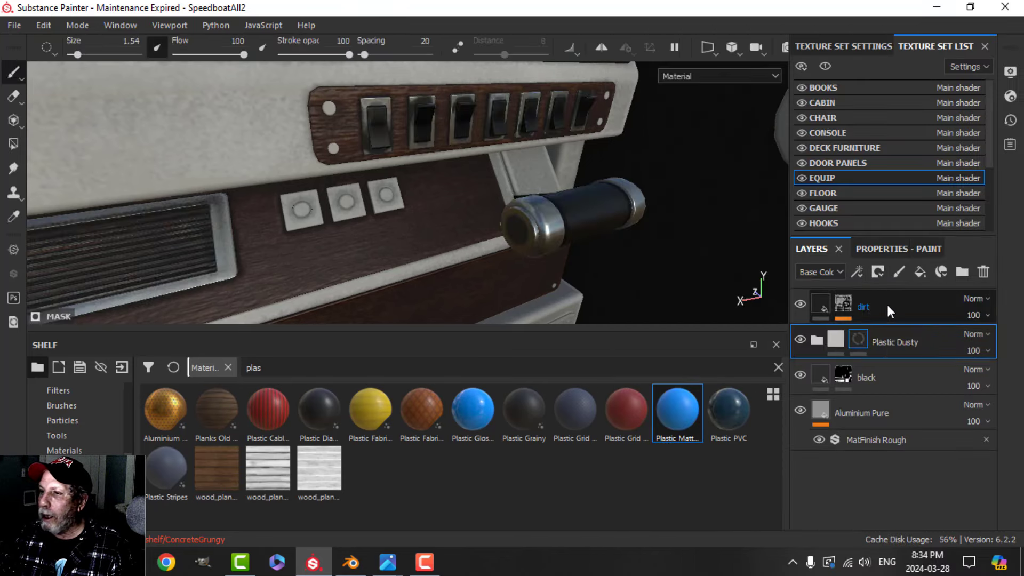
click(16, 143)
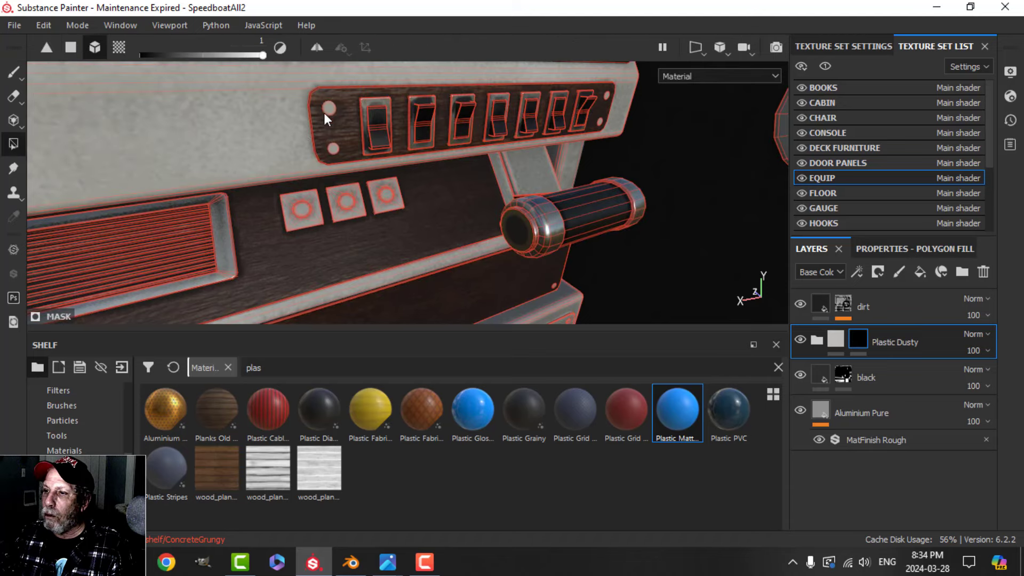
click(370, 99)
click(427, 100)
scroll(488, 113, down, 3)
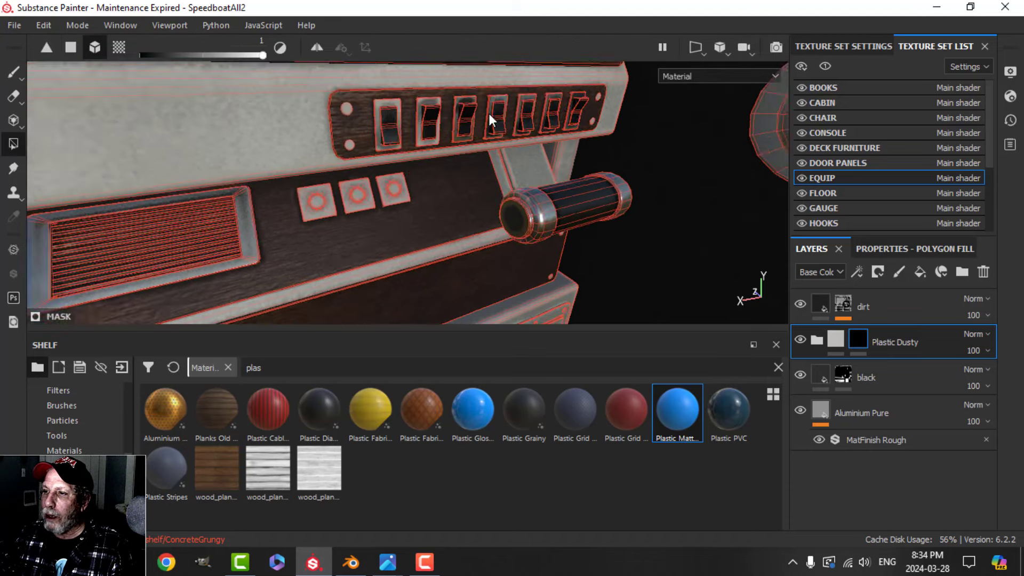
scroll(479, 126, up, 5)
scroll(477, 125, up, 3)
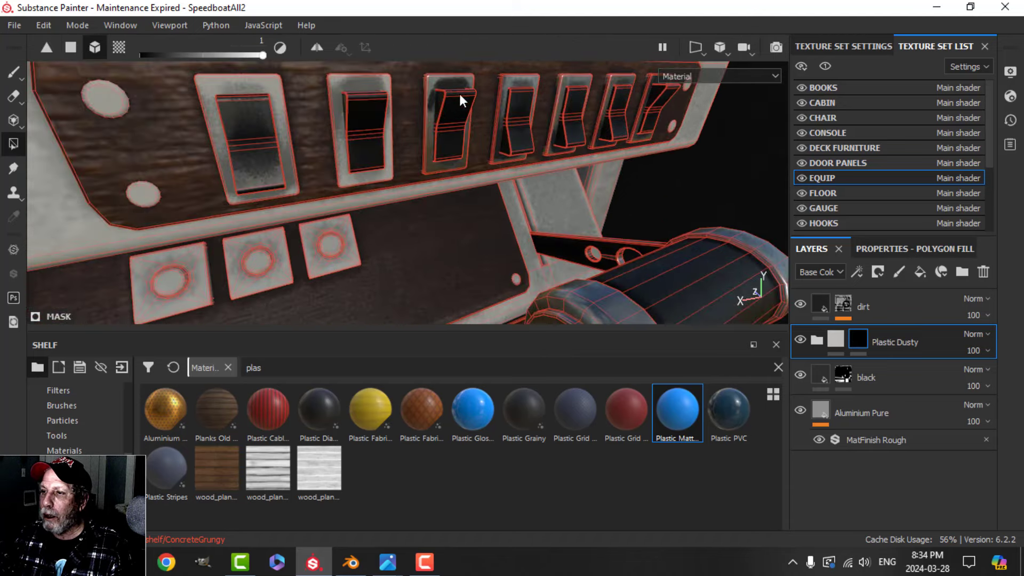
click(522, 79)
click(574, 80)
middle_drag(646, 126, 493, 209)
click(474, 148)
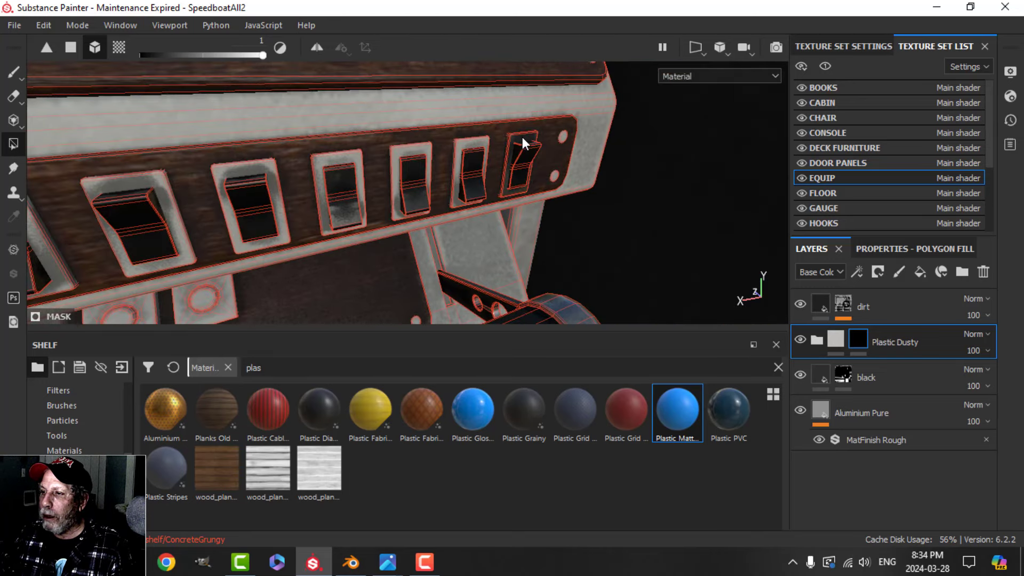
Examine the switch frames, vent, push buttons and throttle handle on the console without the wireframe.
click(19, 74)
scroll(503, 250, down, 3)
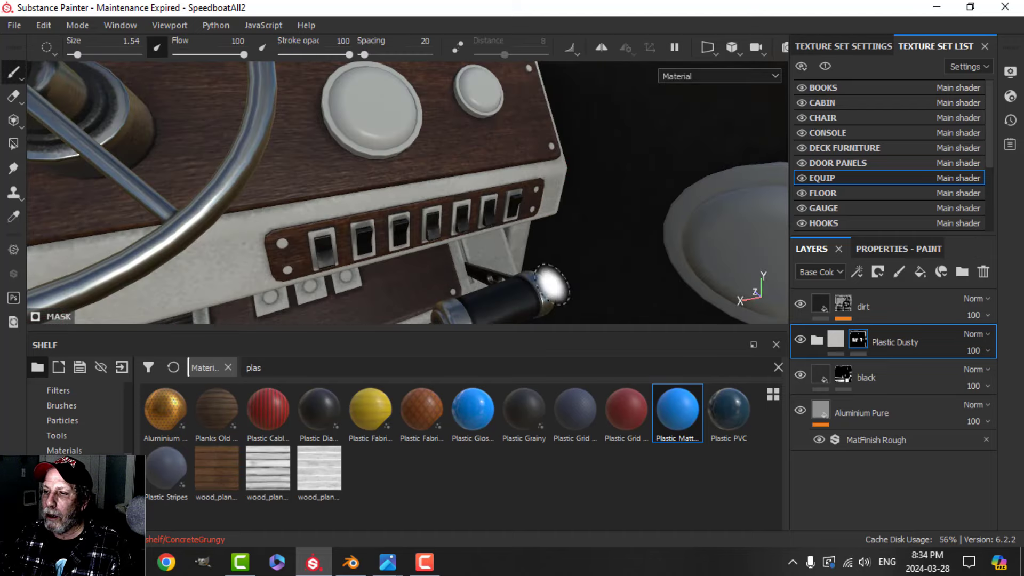
alt+middle_drag(553, 283, 555, 219)
scroll(541, 233, down, 1)
alt+drag(525, 216, 473, 198)
alt+middle_drag(439, 222, 450, 228)
mouse_move(450, 228)
alt+mouse_down()
mouse_move(491, 242)
mouse_move(484, 223)
alt+mouse_up()
scroll(446, 245, up, 2)
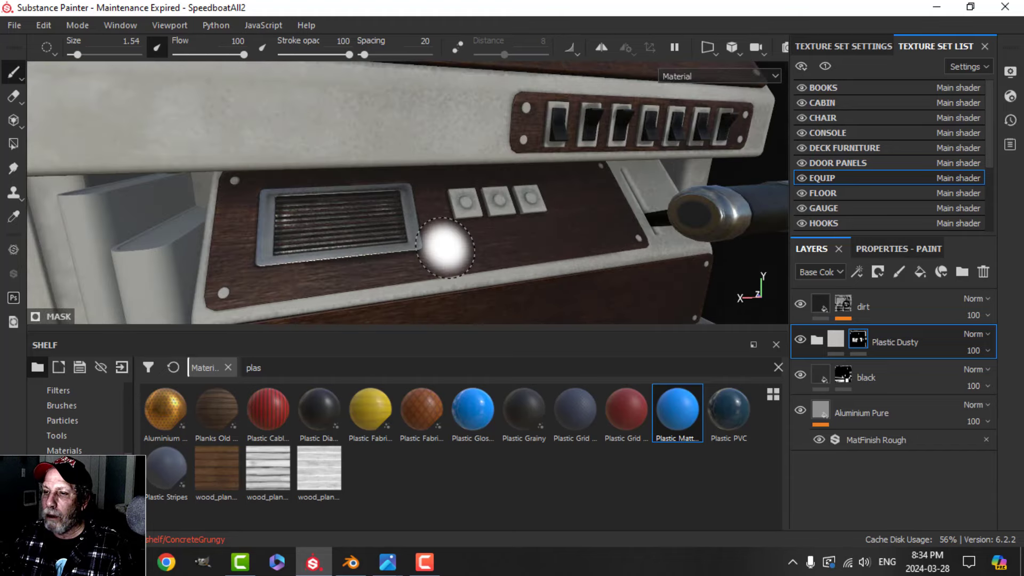
scroll(450, 244, down, 2)
alt+middle_drag(544, 228, 498, 219)
scroll(498, 220, up, 2)
alt+drag(498, 226, 486, 228)
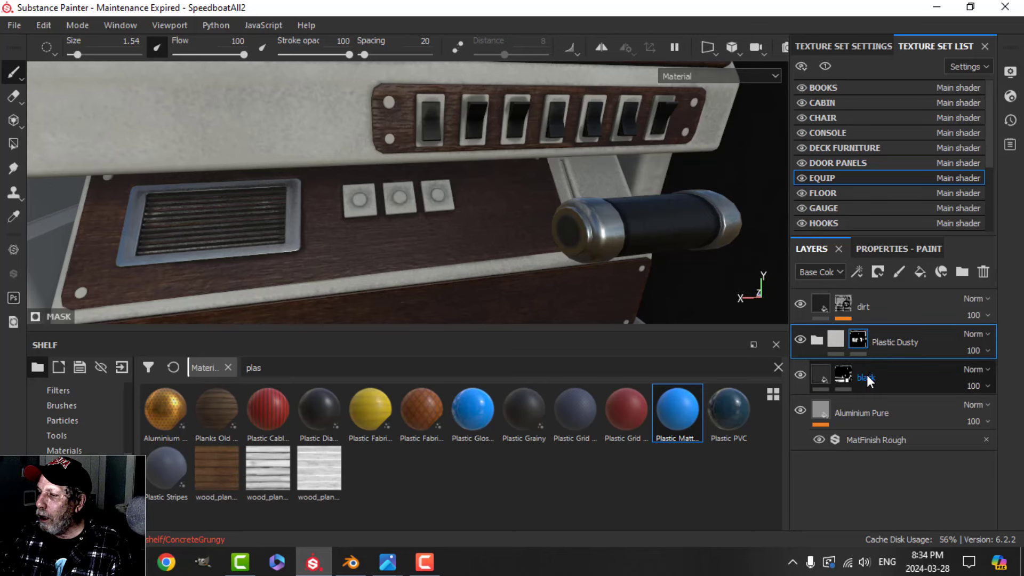
Hide and show the CONSOLE texture set to check whether the three push buttons belong to it, and inspect them closely.
key(4)
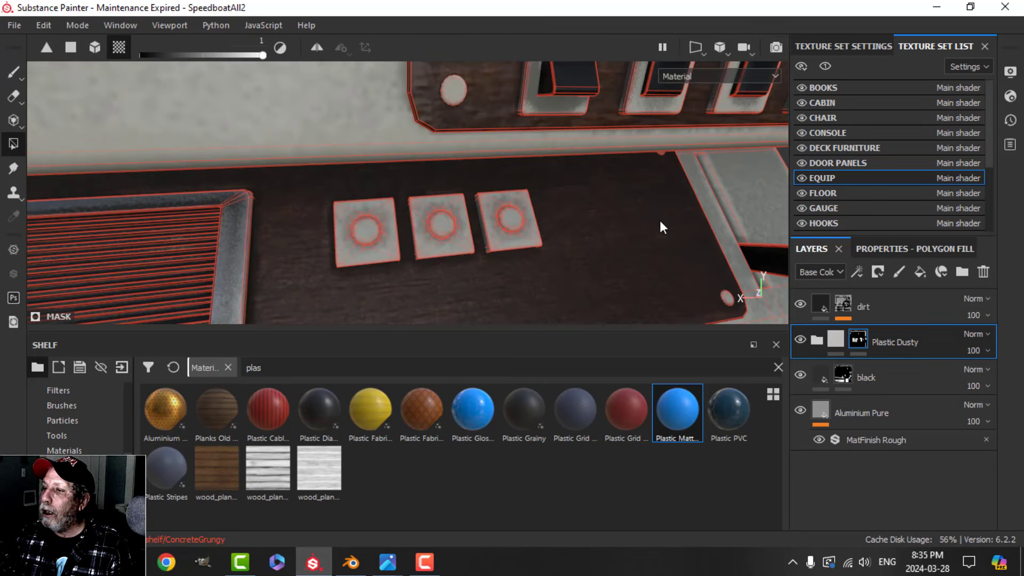
click(802, 132)
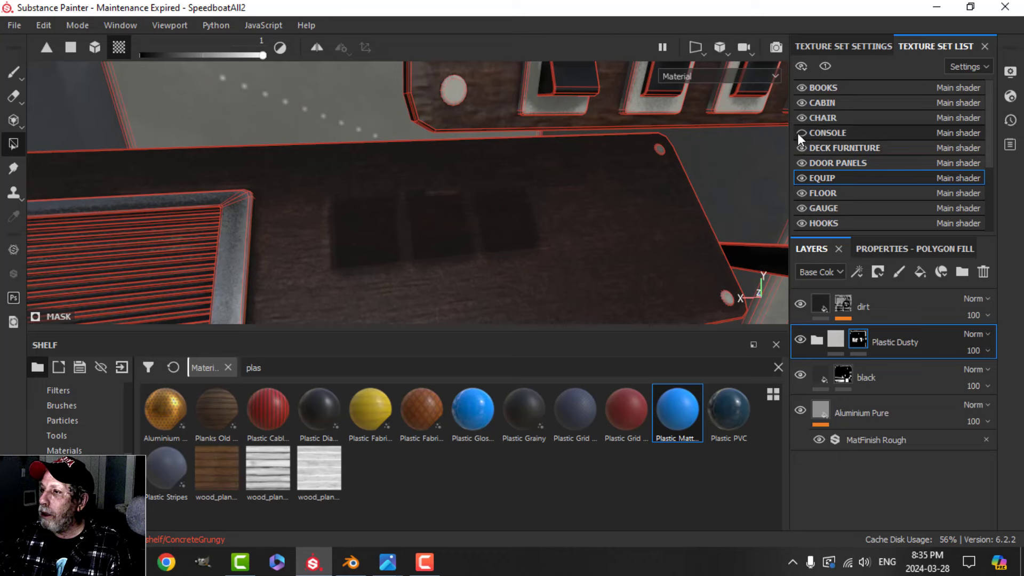
click(801, 132)
click(831, 132)
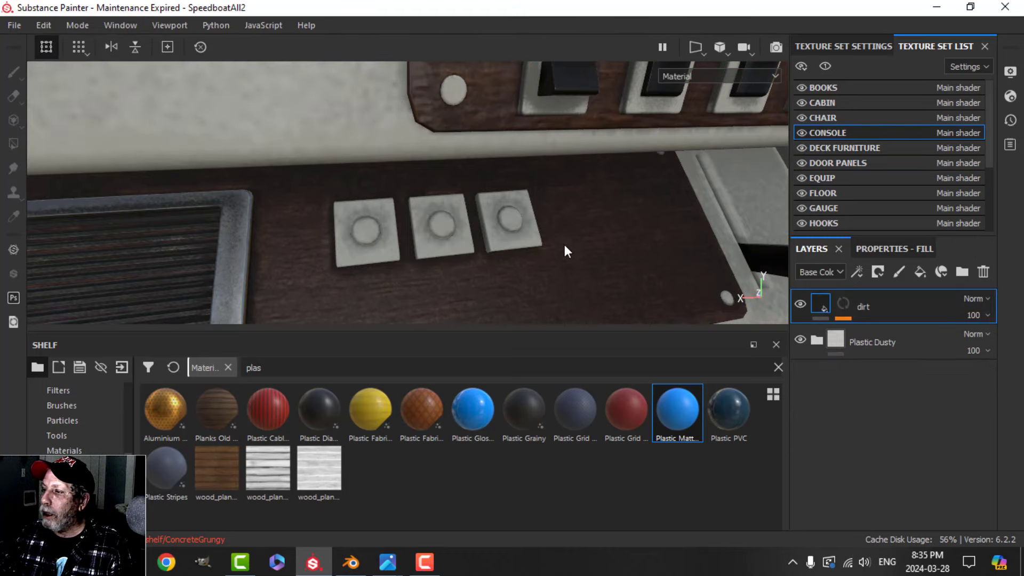
alt+drag(590, 285, 532, 246)
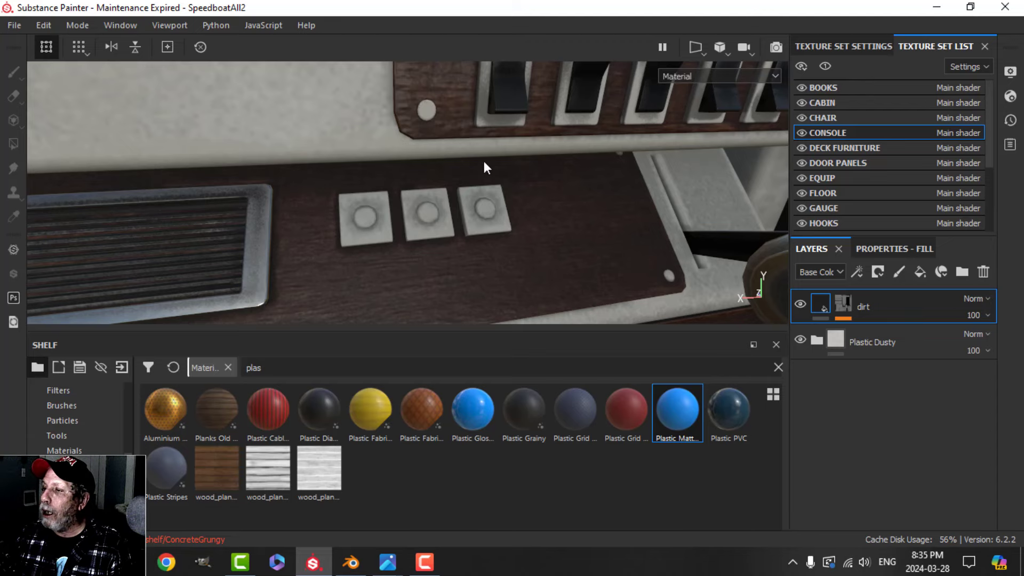
alt+drag(502, 163, 479, 183)
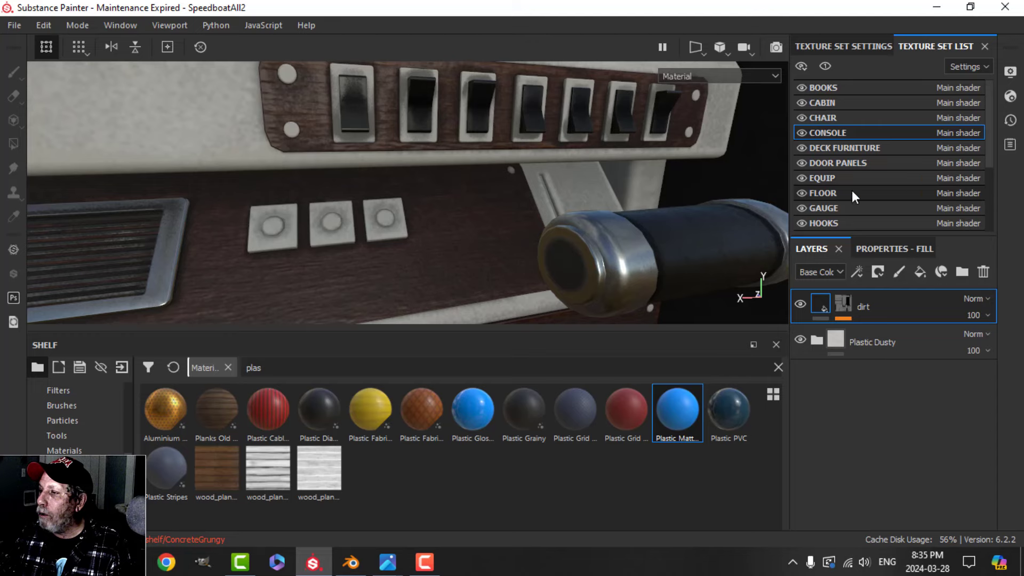
Copy the black layer from the EQUIP texture set and paste it into CONSOLE between the dirt and Plastic Dusty layers.
click(825, 178)
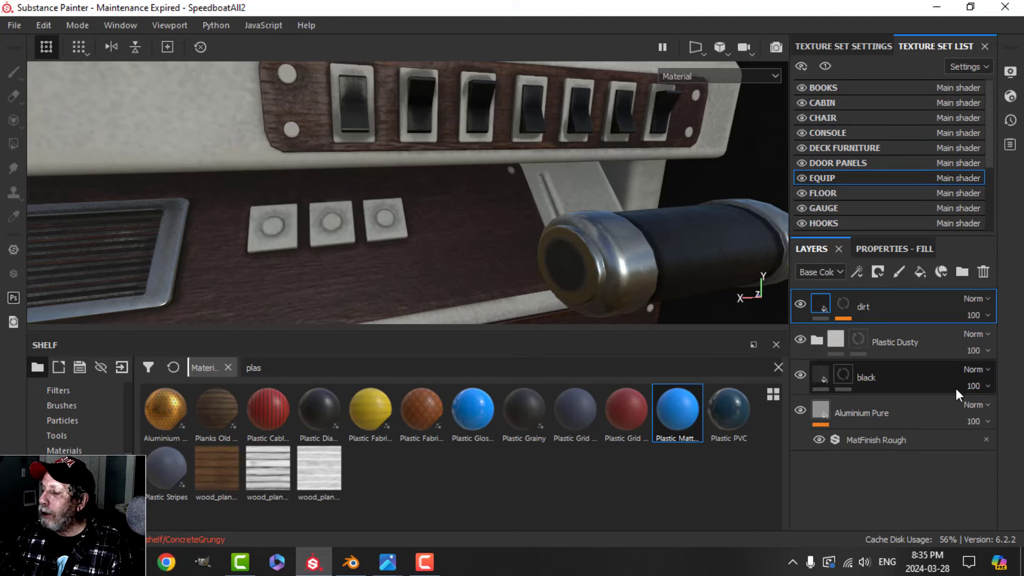
click(913, 374)
right_click(904, 377)
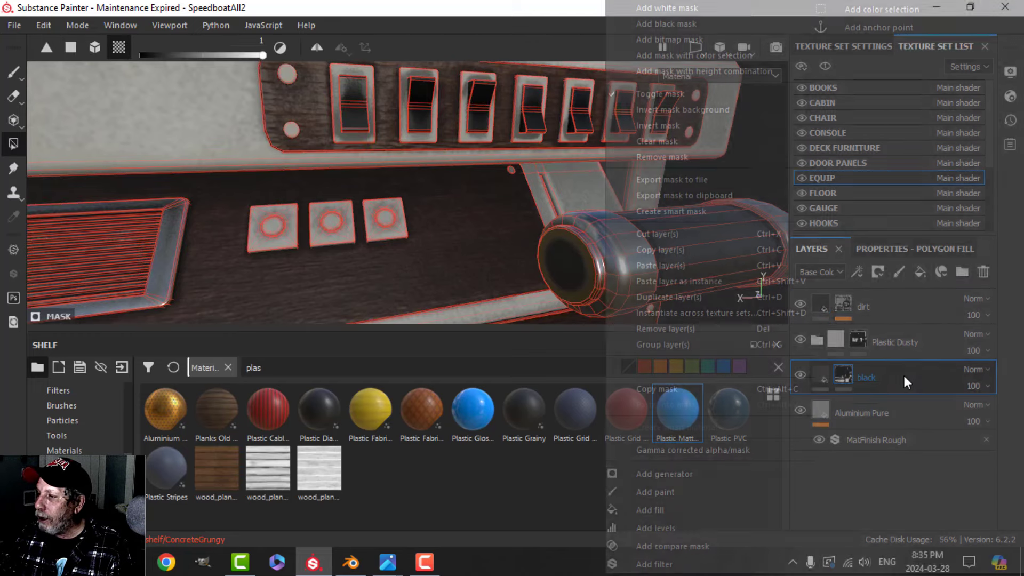
click(671, 249)
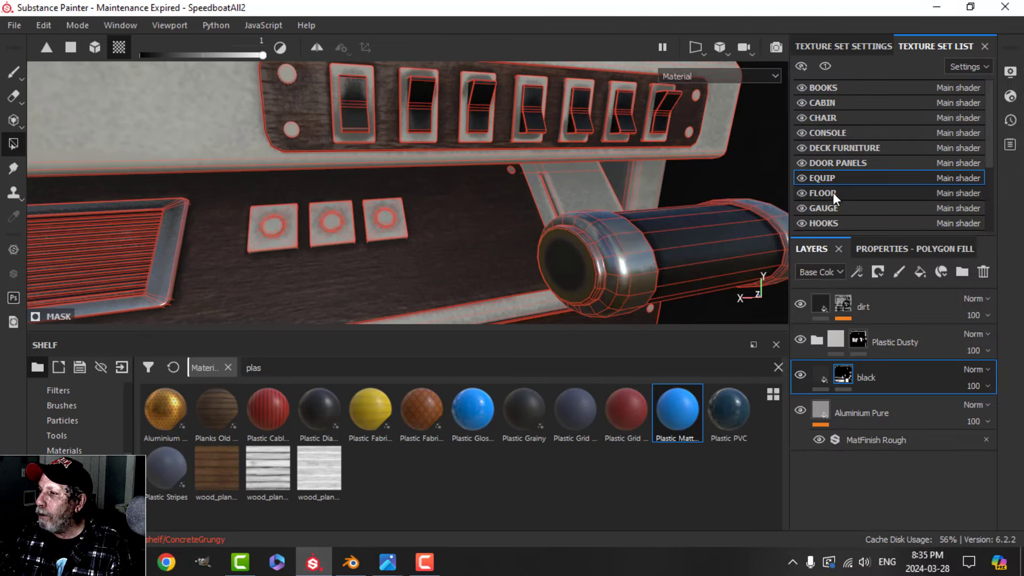
click(830, 133)
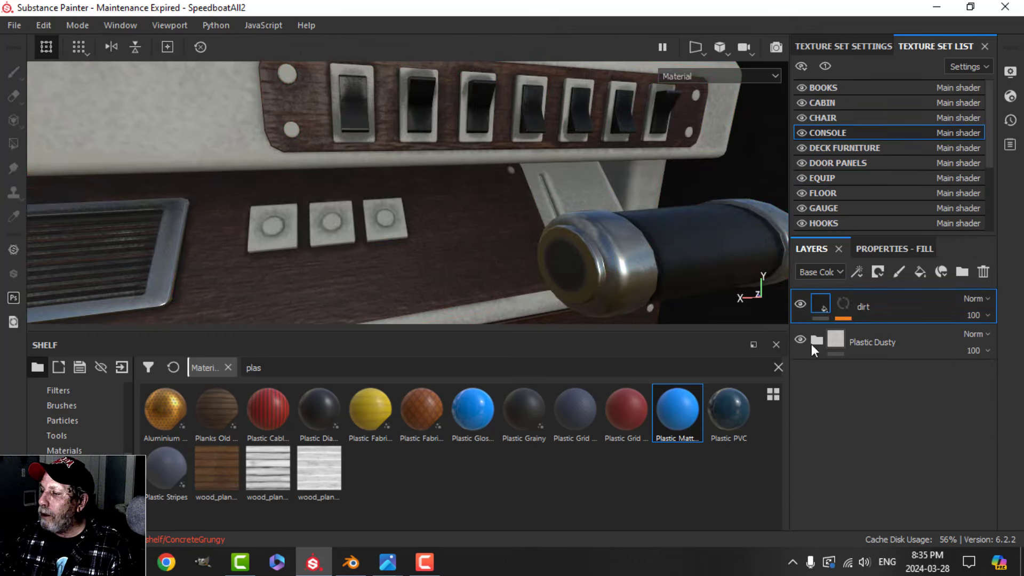
click(800, 132)
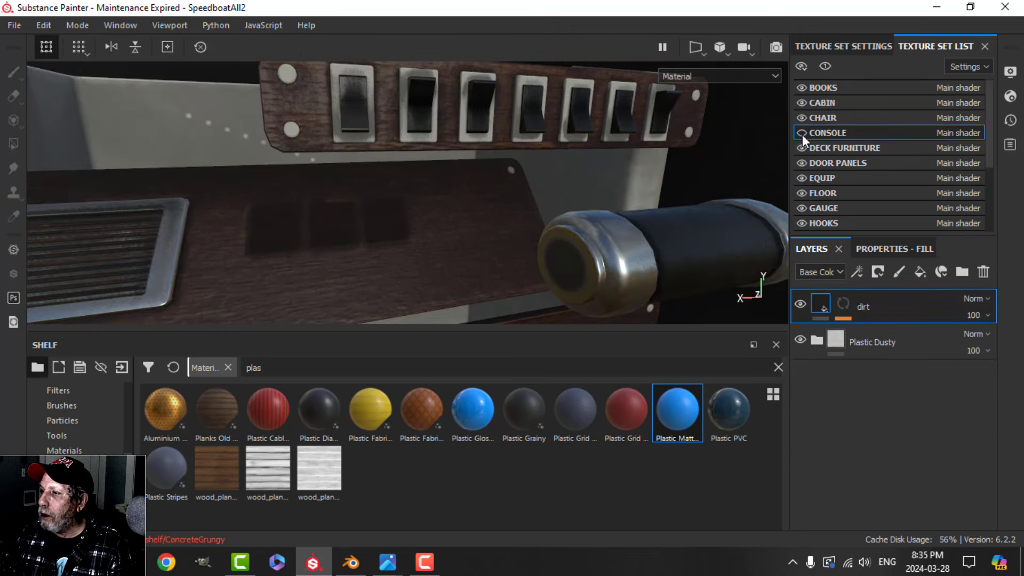
click(801, 133)
click(840, 351)
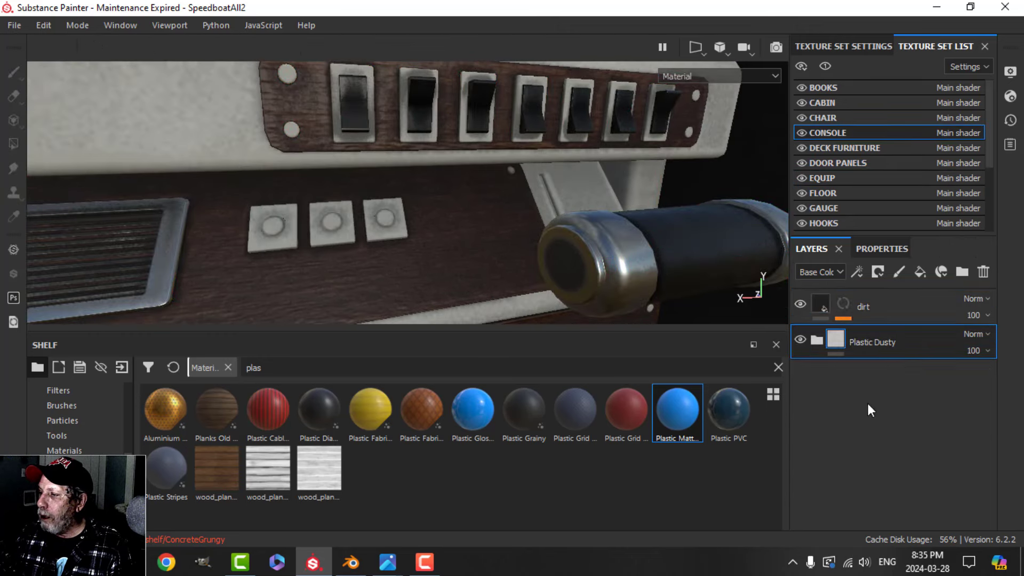
right_click(852, 414)
click(658, 265)
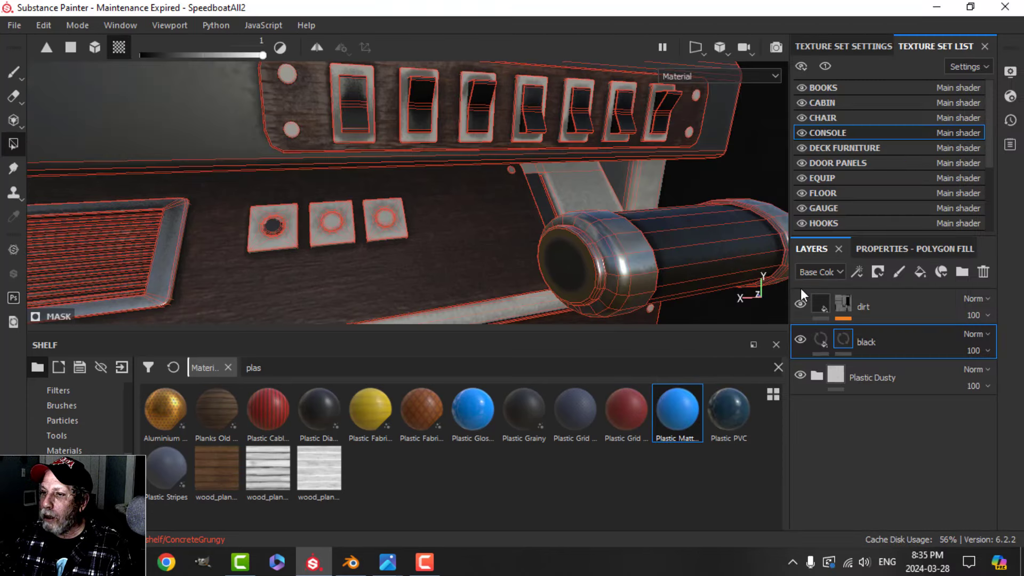
Clear the mask of CONSOLE's black layer and polygon-fill the round centres of the three push buttons in it.
right_click(848, 341)
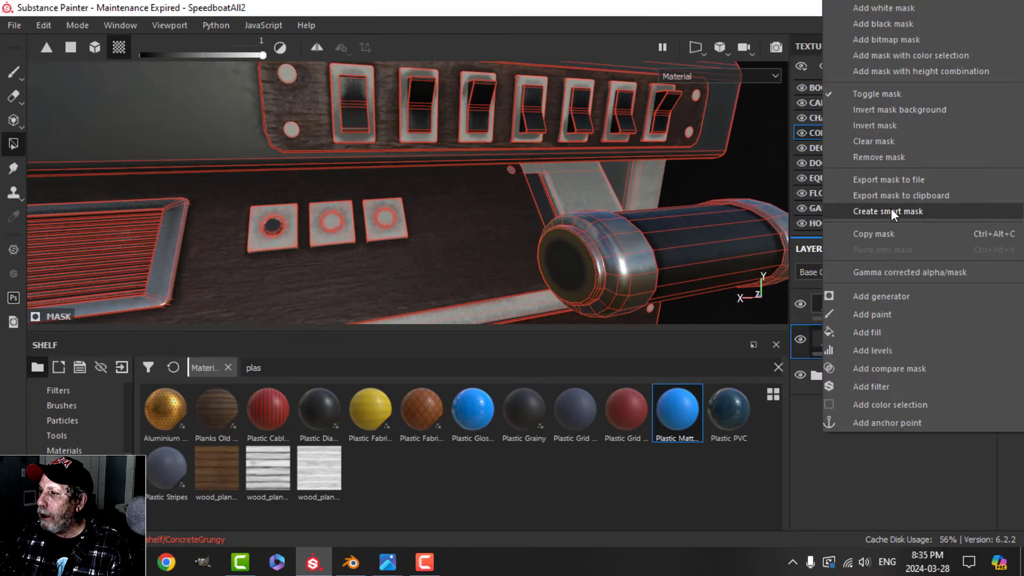
click(882, 141)
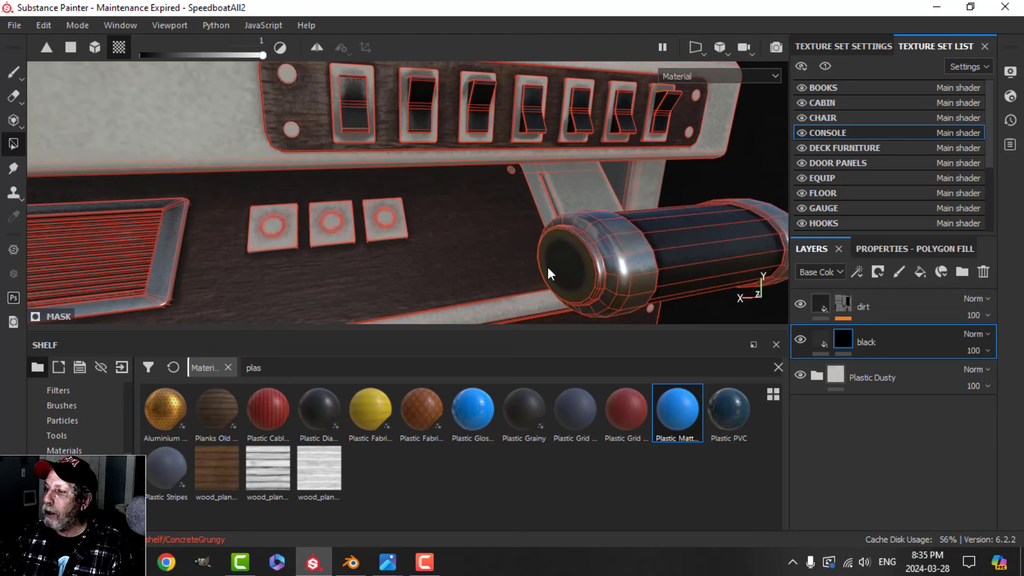
click(271, 225)
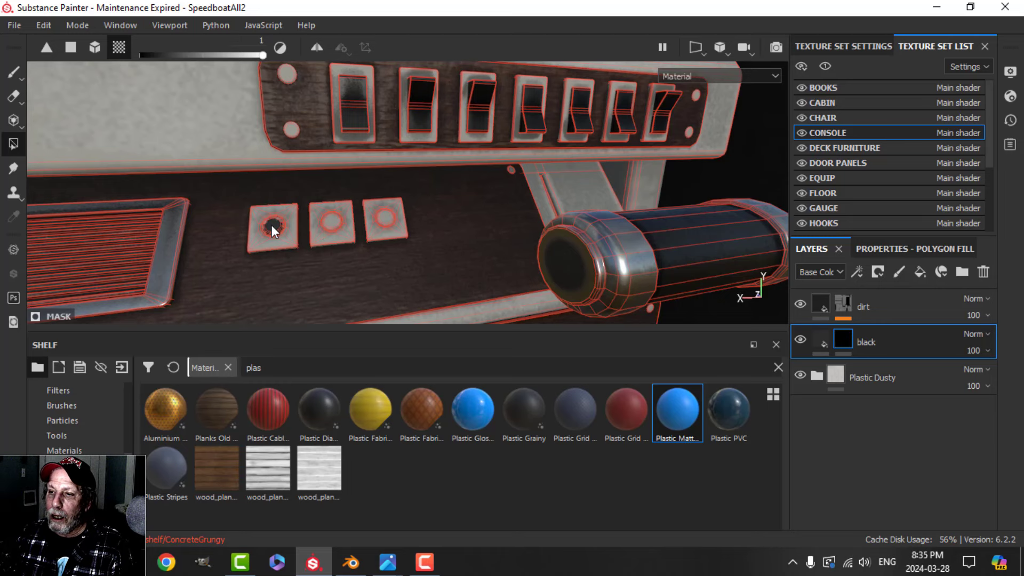
click(333, 222)
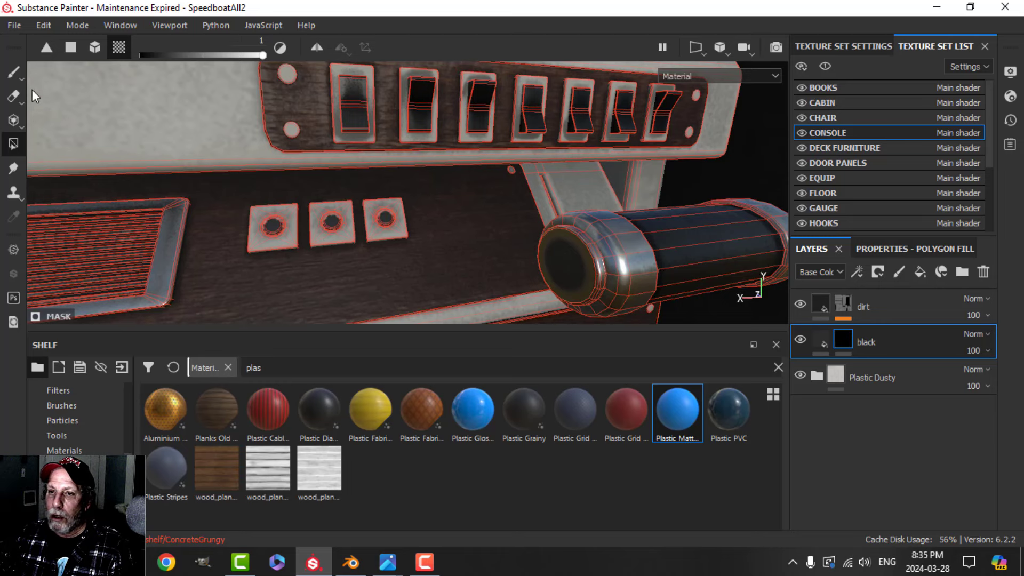
Examine the whole console with its black push buttons, switches and throttle, toggling the CONSOLE texture set's visibility.
click(16, 75)
scroll(512, 296, down, 7)
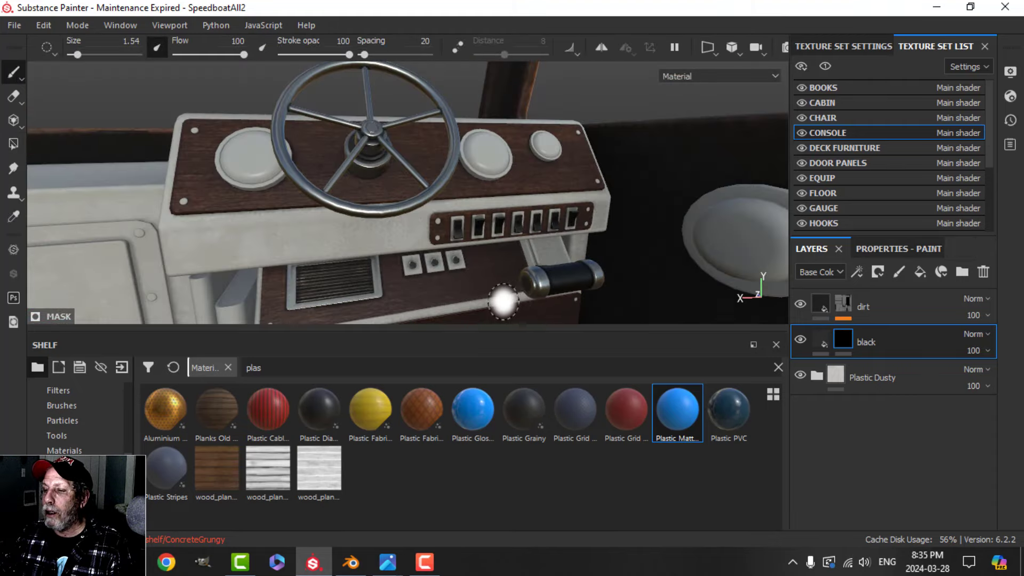
mouse_move(502, 301)
alt+mouse_down()
mouse_move(508, 260)
mouse_move(522, 257)
mouse_move(520, 245)
mouse_move(528, 250)
alt+mouse_up()
scroll(508, 260, up, 5)
scroll(523, 256, down, 3)
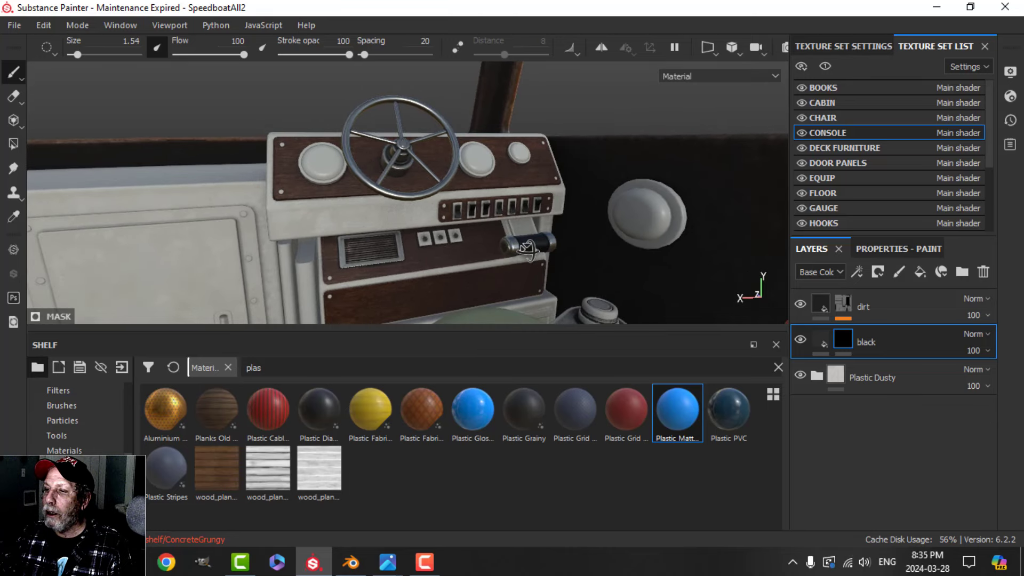
click(804, 130)
click(804, 133)
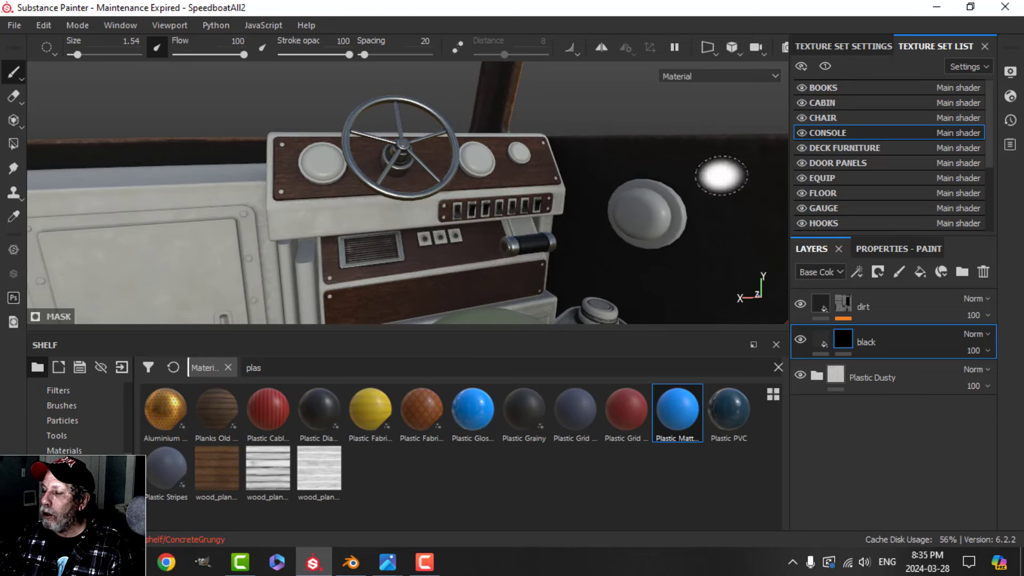
alt+drag(570, 273, 567, 272)
scroll(568, 271, up, 5)
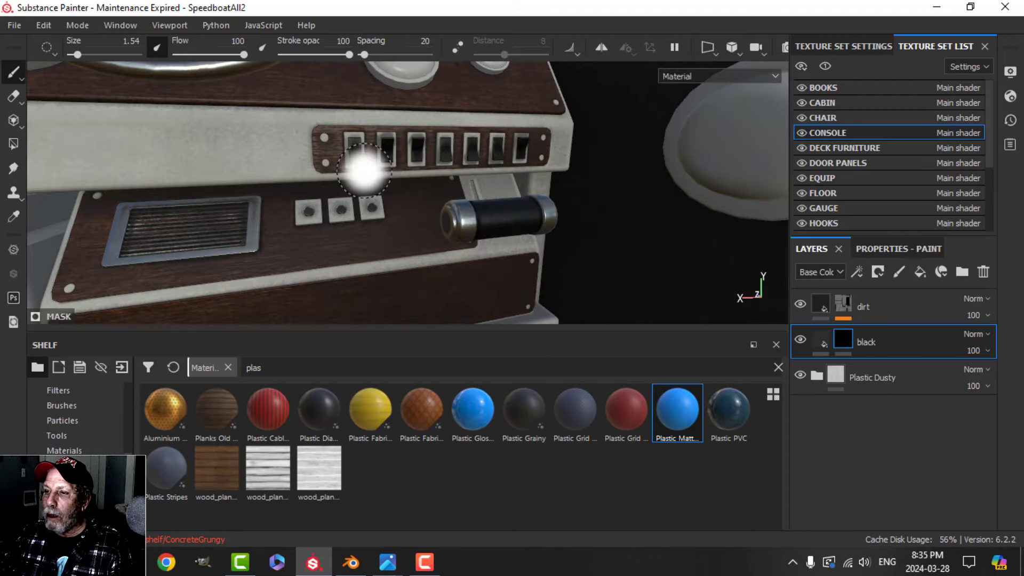
alt+drag(555, 226, 541, 243)
scroll(502, 232, down, 3)
scroll(541, 249, up, 4)
scroll(540, 249, up, 1)
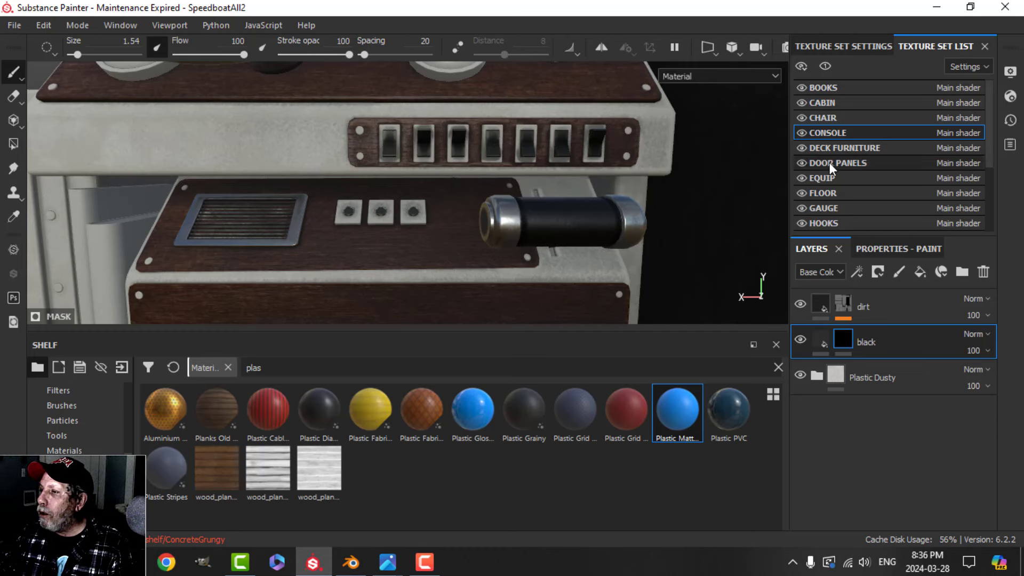
Duplicate the black layer in the EQUIP texture set and move the copy between the dirt and Plastic Dusty layers.
click(801, 178)
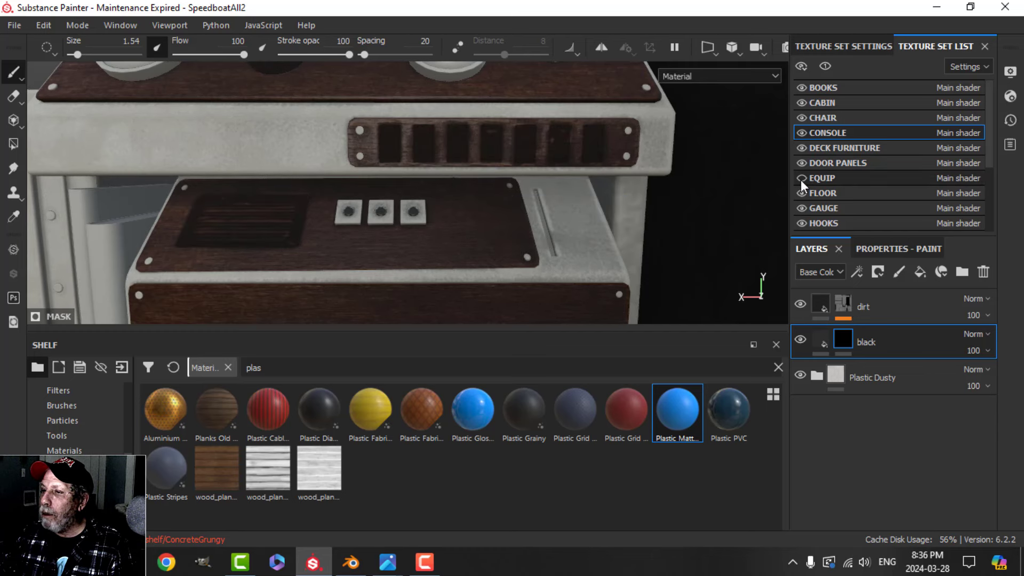
click(799, 178)
click(817, 177)
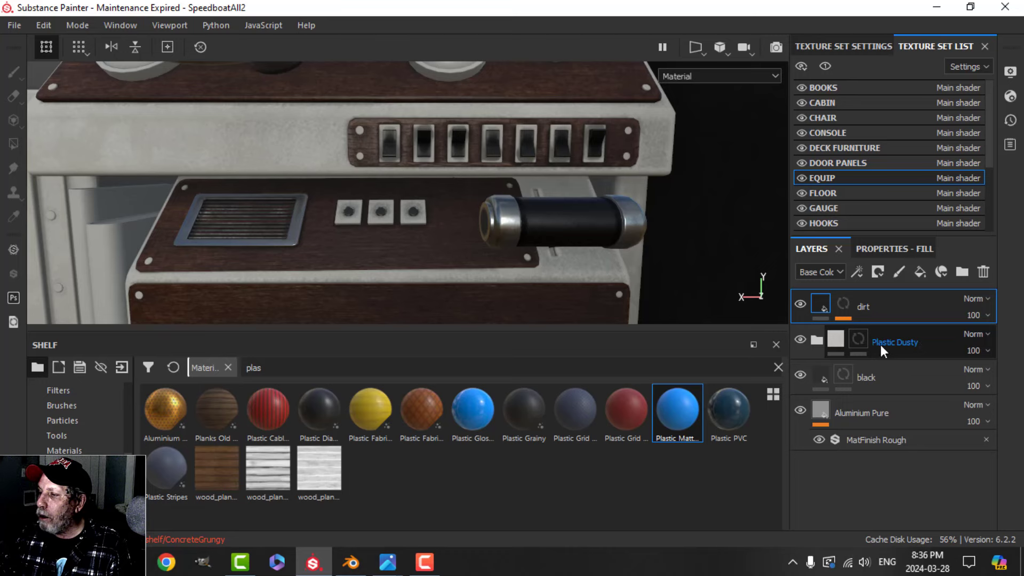
click(875, 378)
right_click(881, 380)
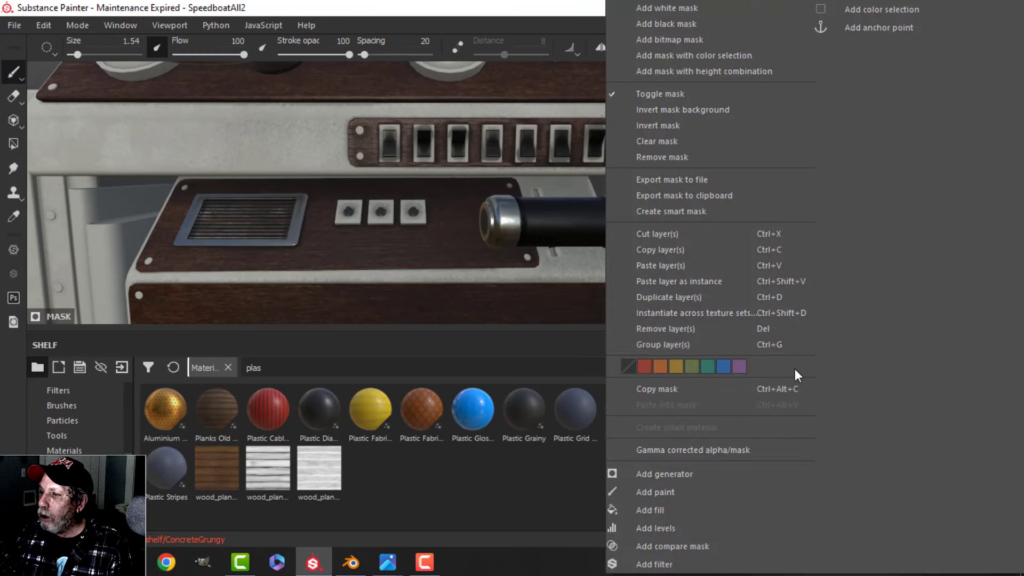
click(705, 297)
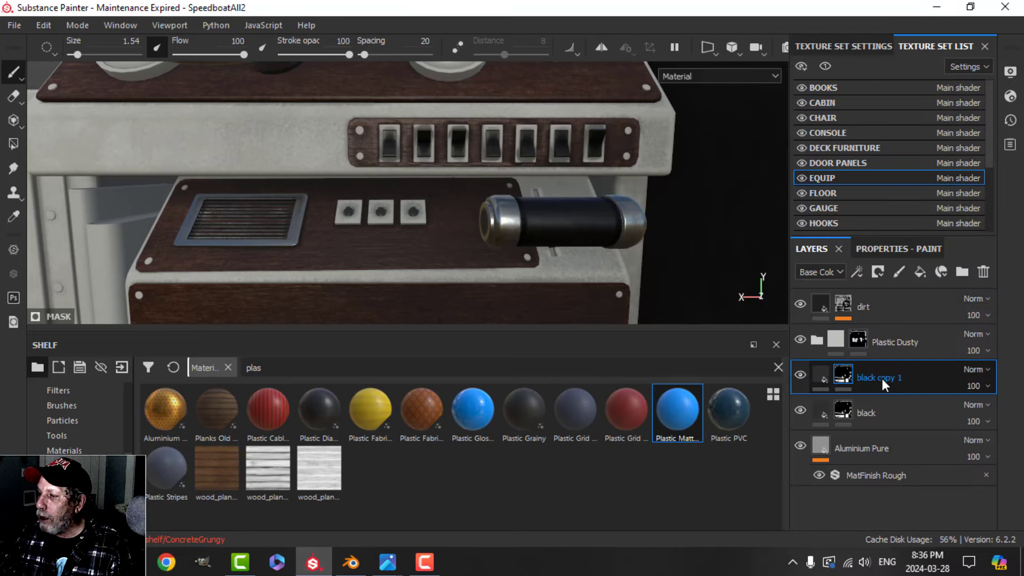
drag(881, 376, 869, 329)
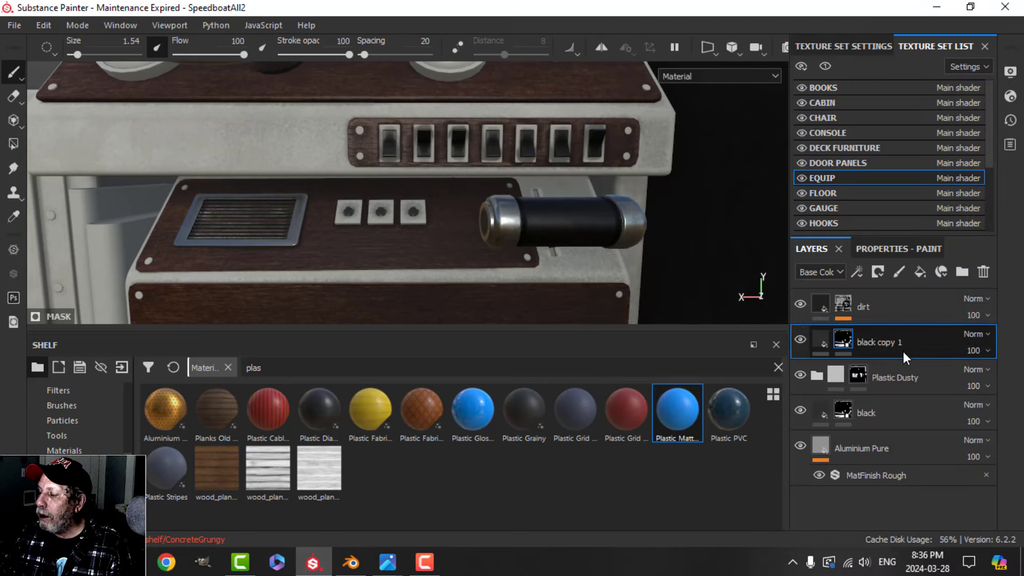
Clear the mask of the black copy 1 layer and make its fill color-only with a light grey base color of 0.598.
right_click(840, 338)
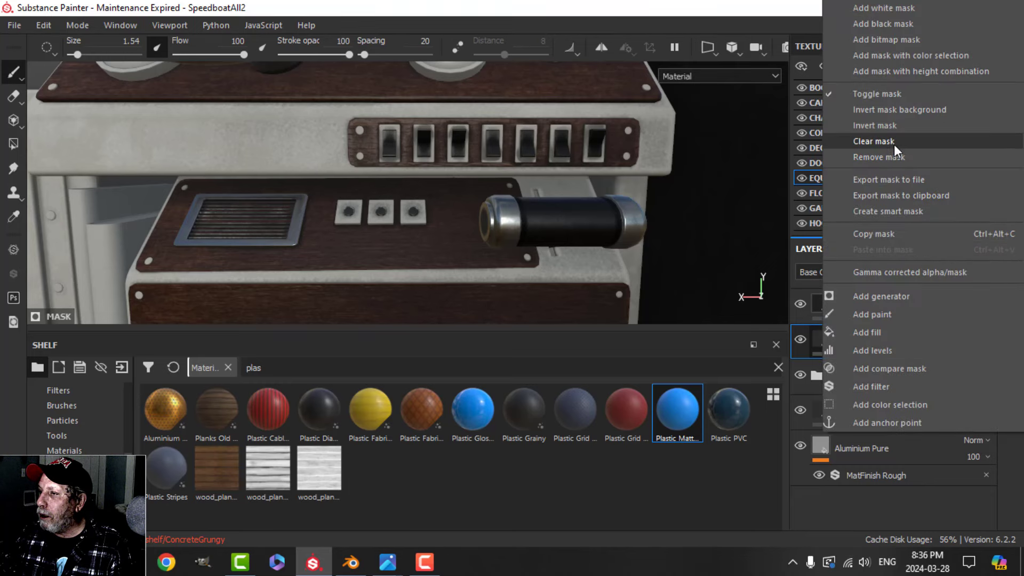
click(893, 141)
click(830, 343)
click(870, 250)
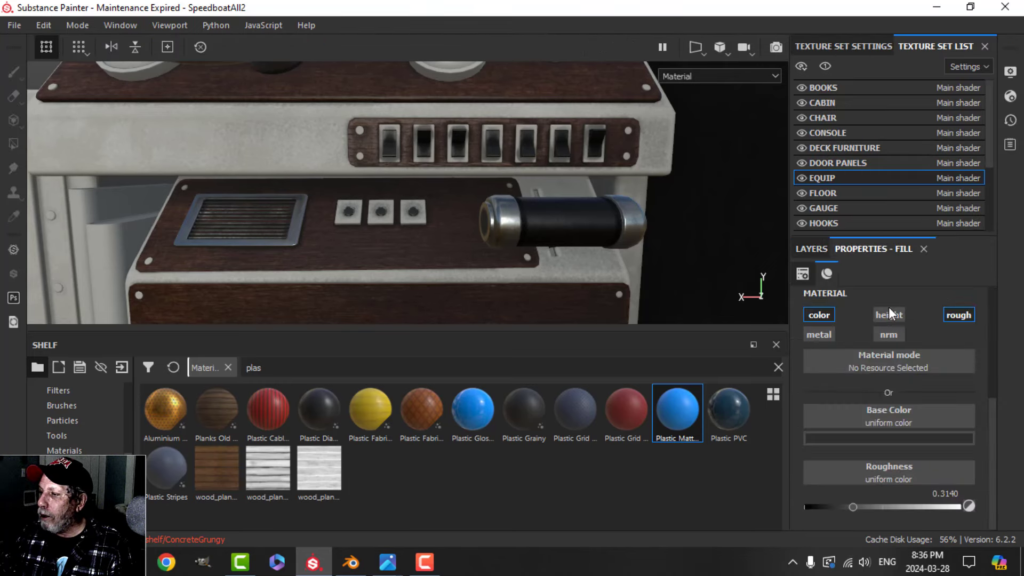
click(954, 316)
click(880, 443)
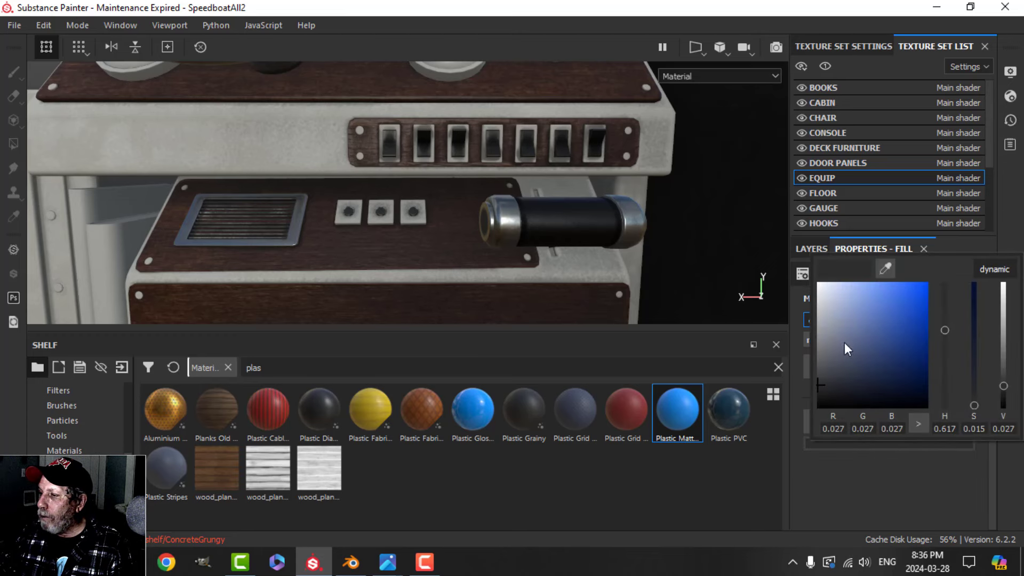
drag(843, 342, 814, 308)
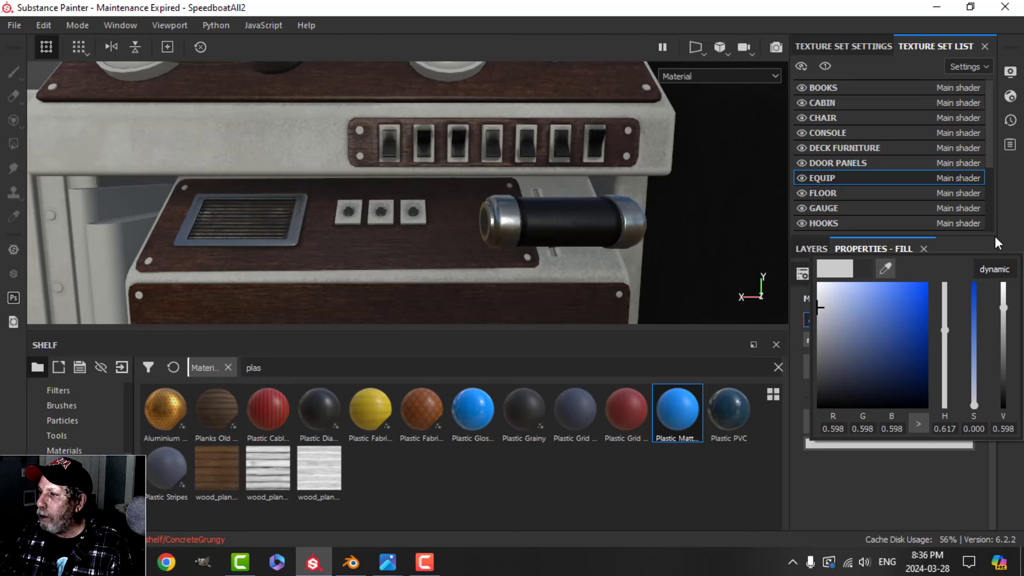
click(1014, 211)
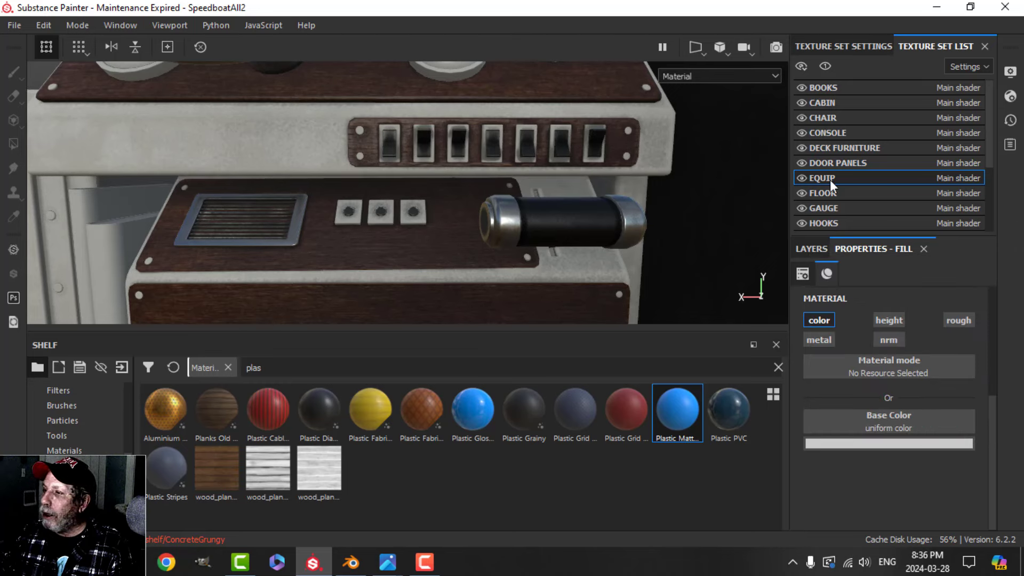
Select the cleared mask of black copy 1 and set up the Basic Hard brush at size 0.1 for painting the rocker switches.
click(824, 250)
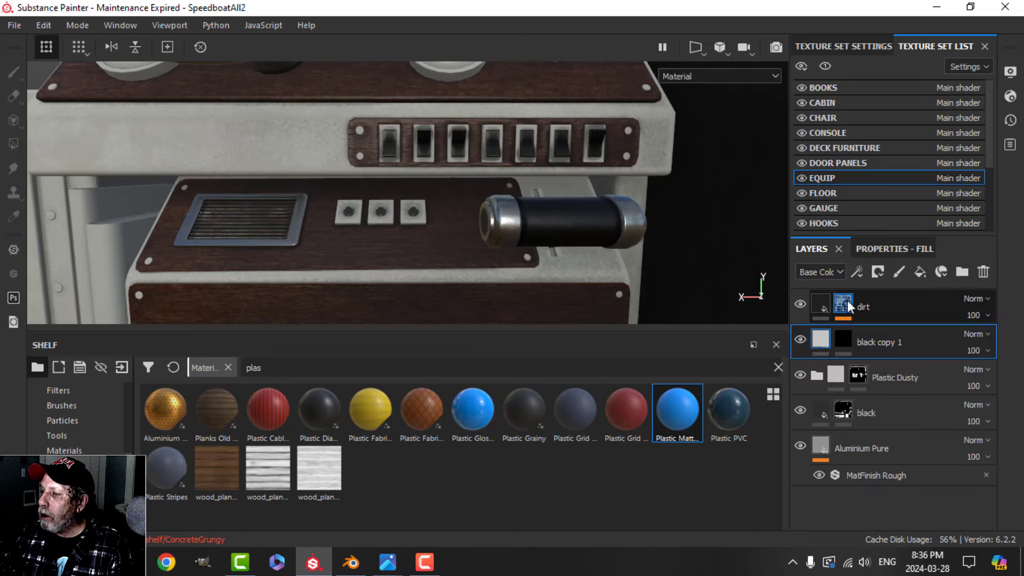
click(846, 341)
key(1)
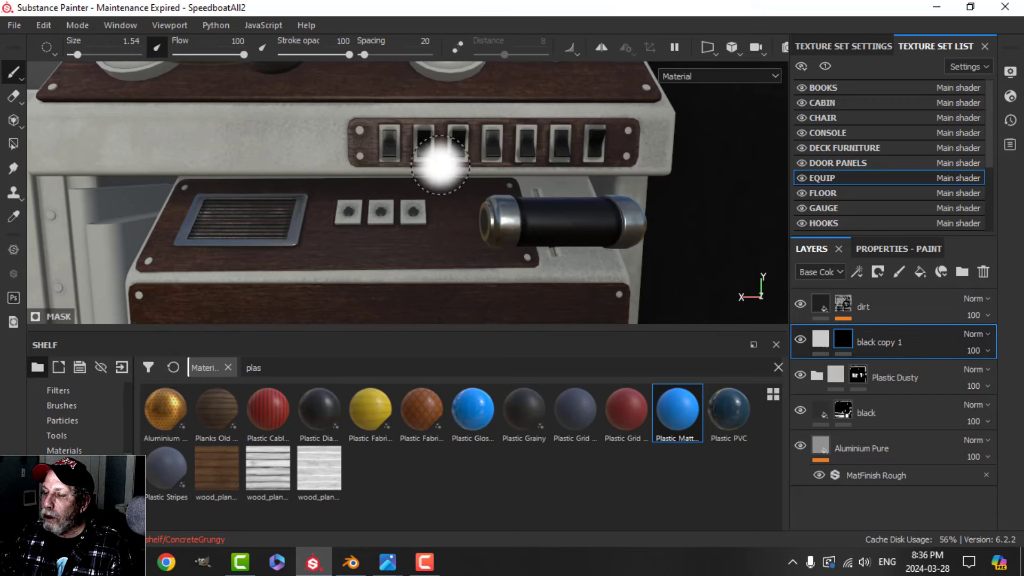
click(62, 405)
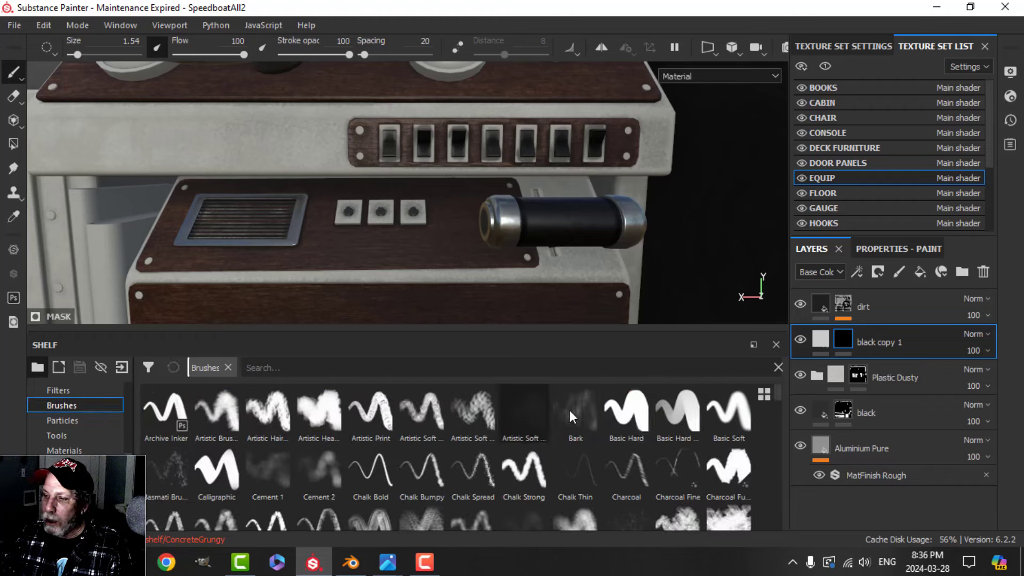
click(627, 413)
ctrl+right_drag(470, 186, 416, 187)
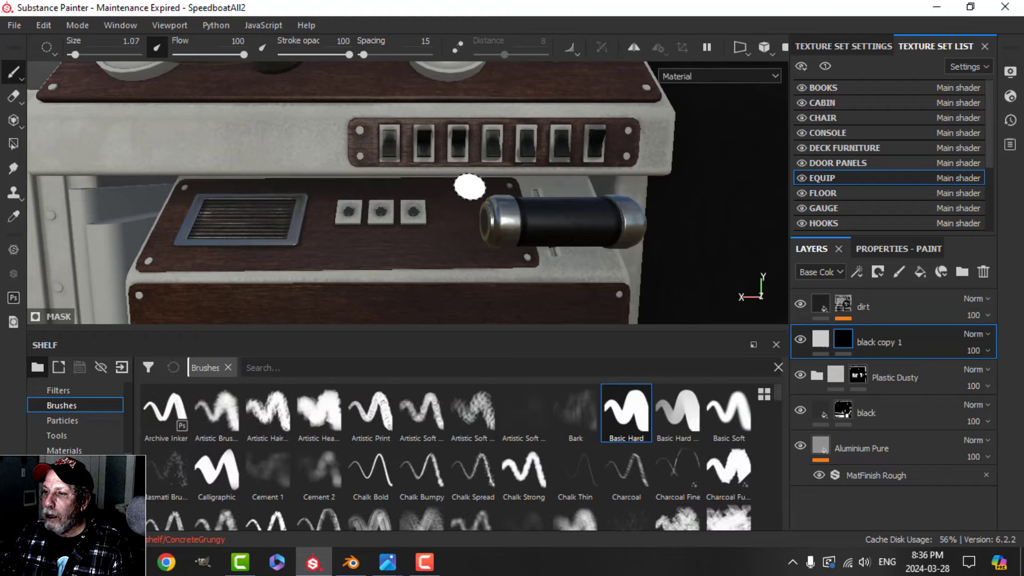
scroll(452, 172, up, 5)
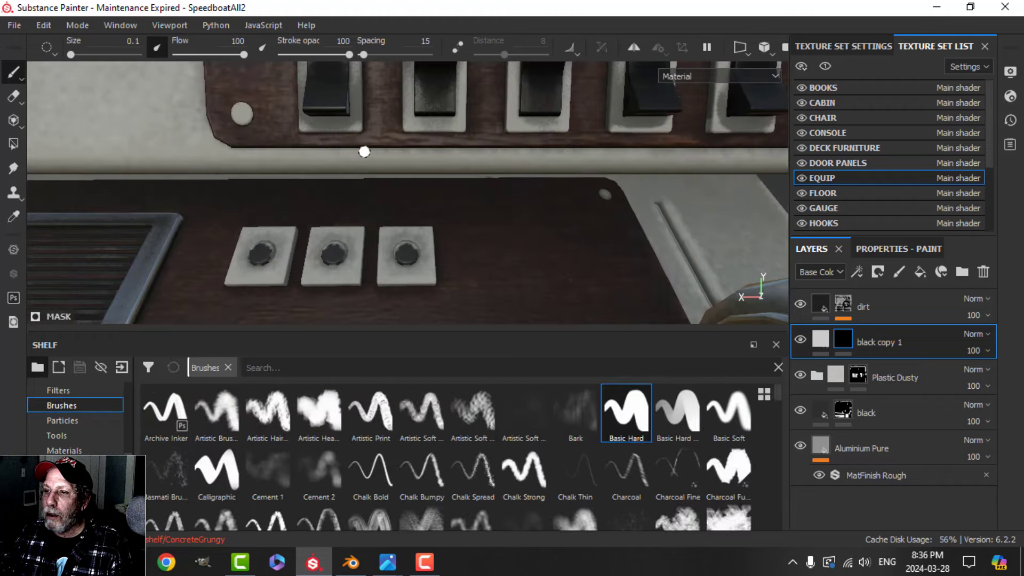
mouse_move(422, 184)
alt+mouse_down()
mouse_move(448, 185)
mouse_move(426, 186)
alt+mouse_up()
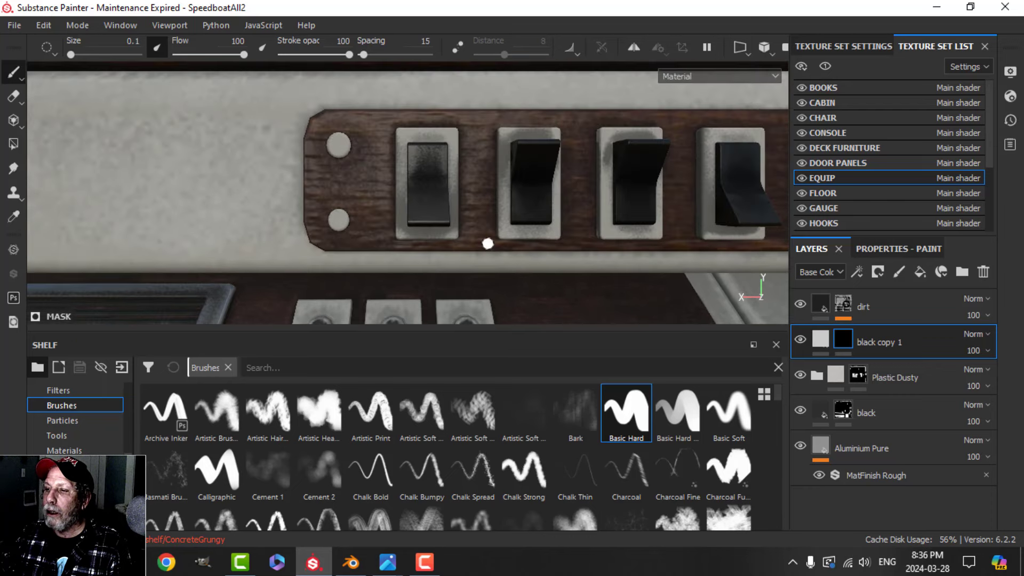
click(429, 160)
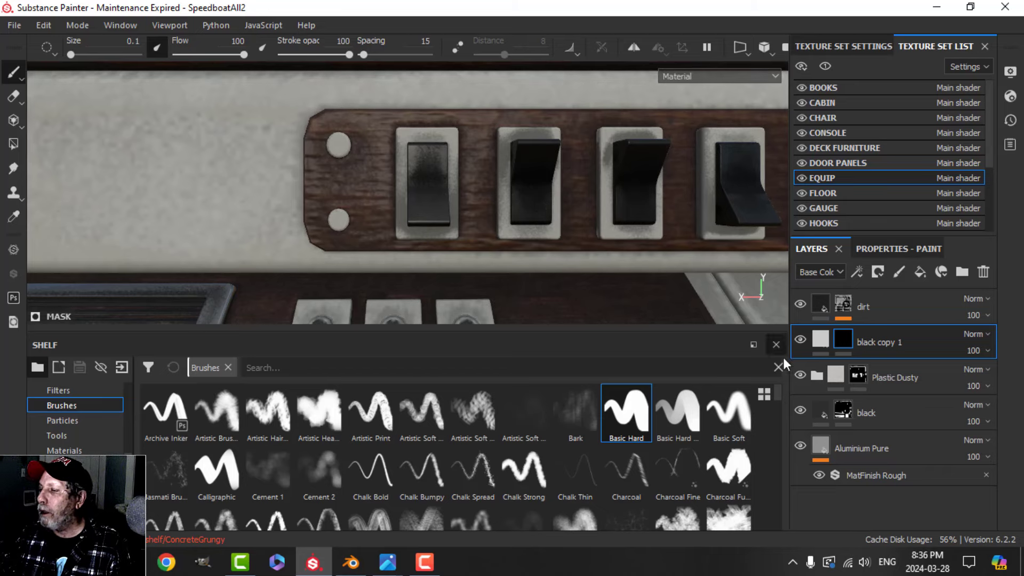
Rename the black copy 1 layer to "white dot".
double_click(873, 342)
text(white dot)
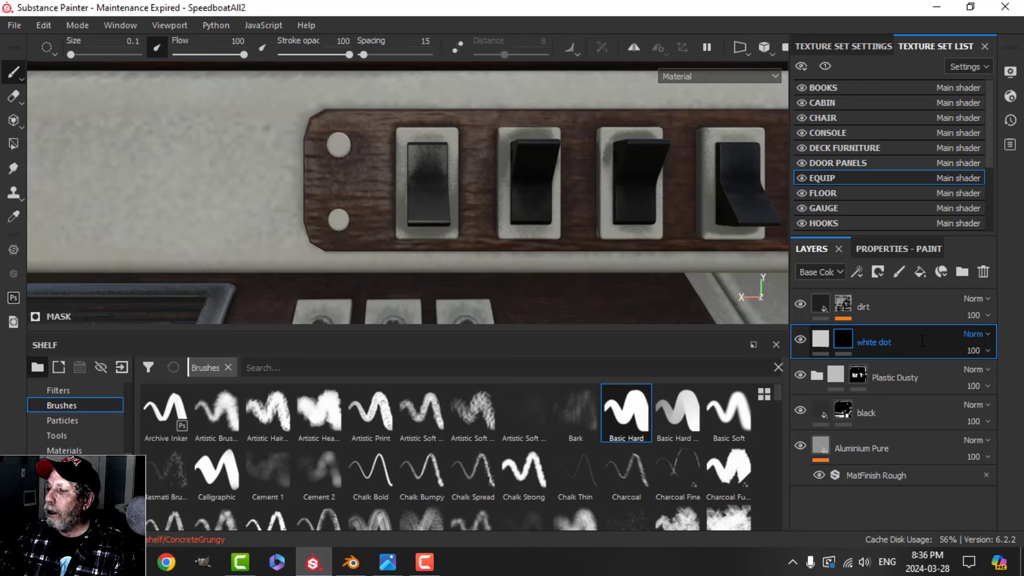
key(Return)
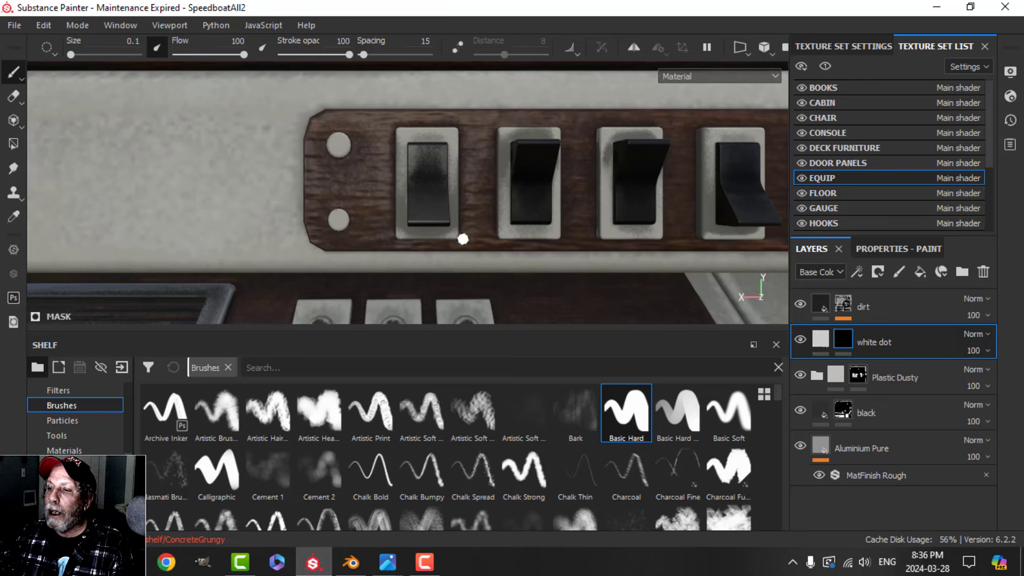
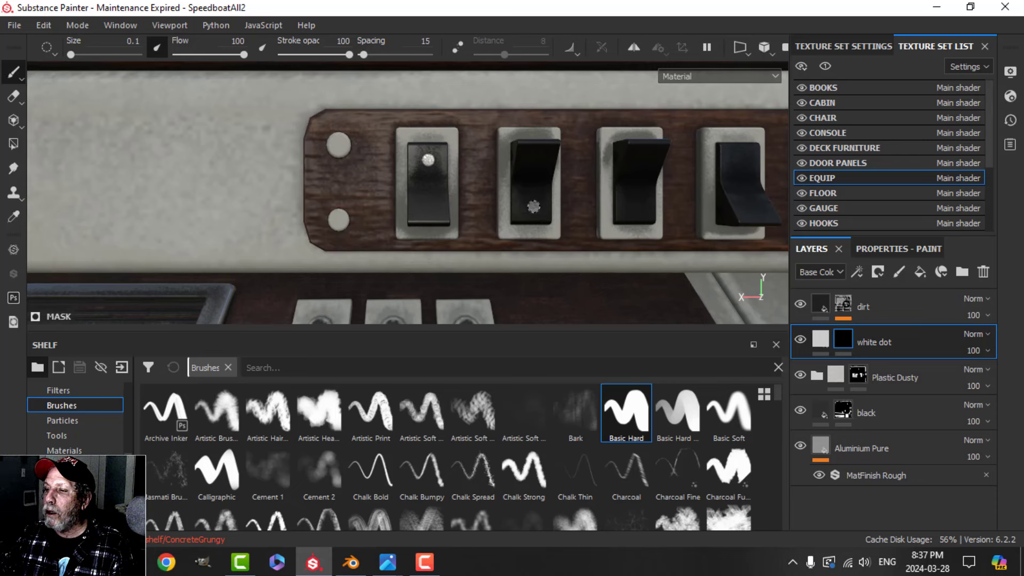
Paint small white dots on the remaining rocker switches, low on the third and last ones and high on the others.
scroll(639, 221, down, 2)
alt+middle_drag(633, 217, 416, 185)
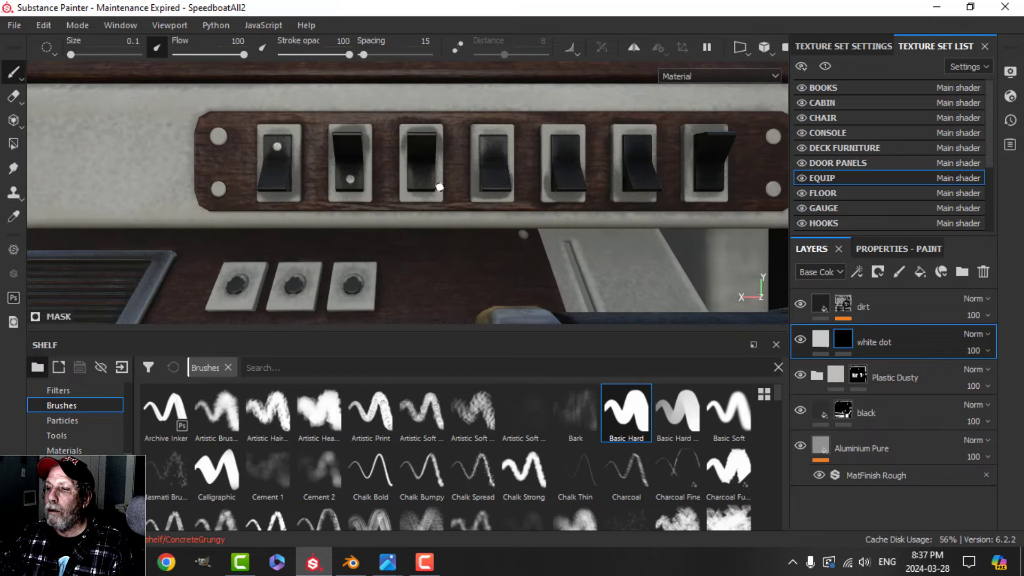
click(493, 146)
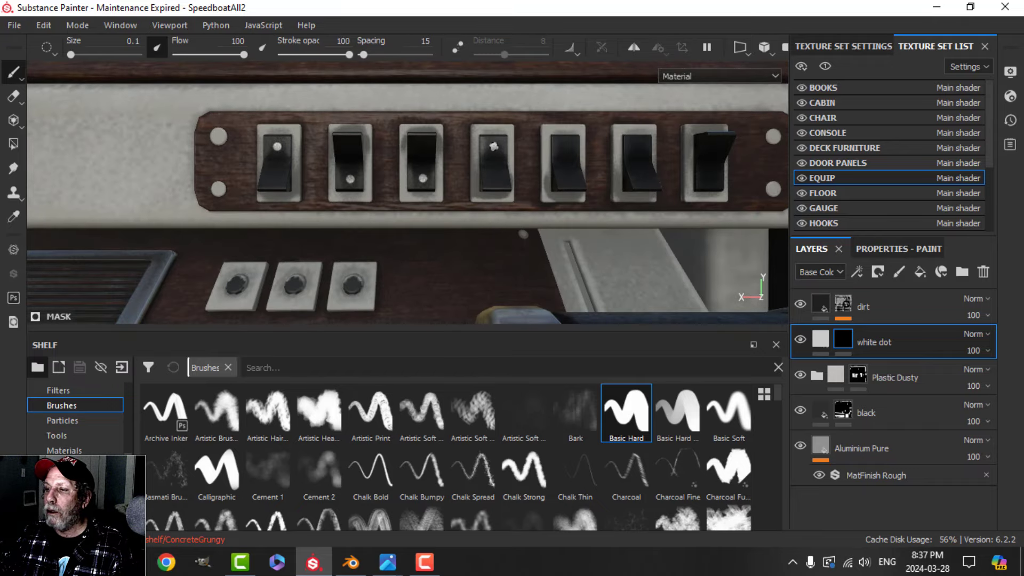
click(566, 145)
alt+middle_drag(638, 146, 503, 171)
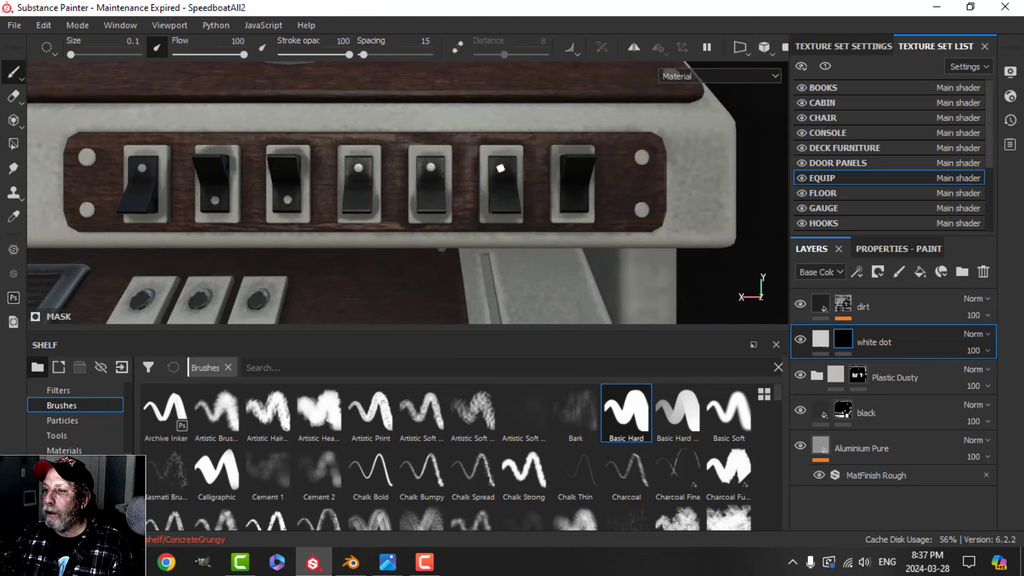
click(503, 167)
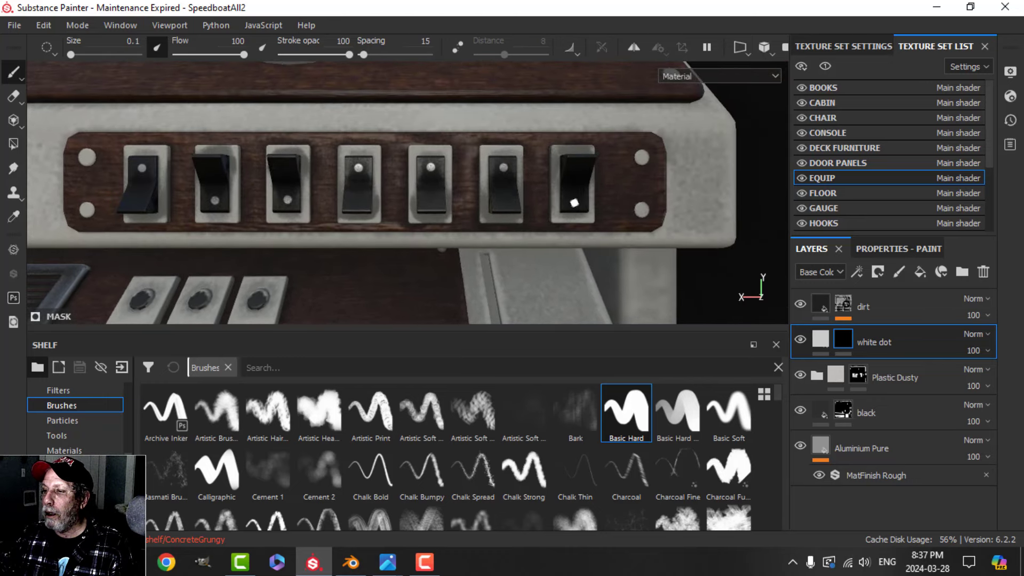
Examine the dotted rocker switches and the surrounding console from several angles.
scroll(574, 202, down, 5)
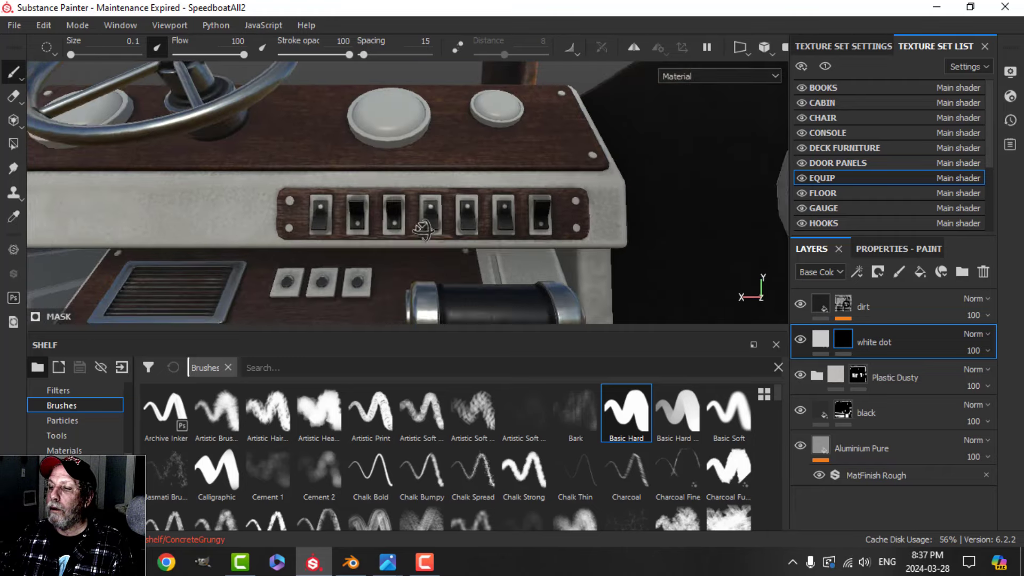
alt+drag(571, 208, 530, 265)
scroll(549, 267, down, 4)
alt+drag(424, 263, 434, 237)
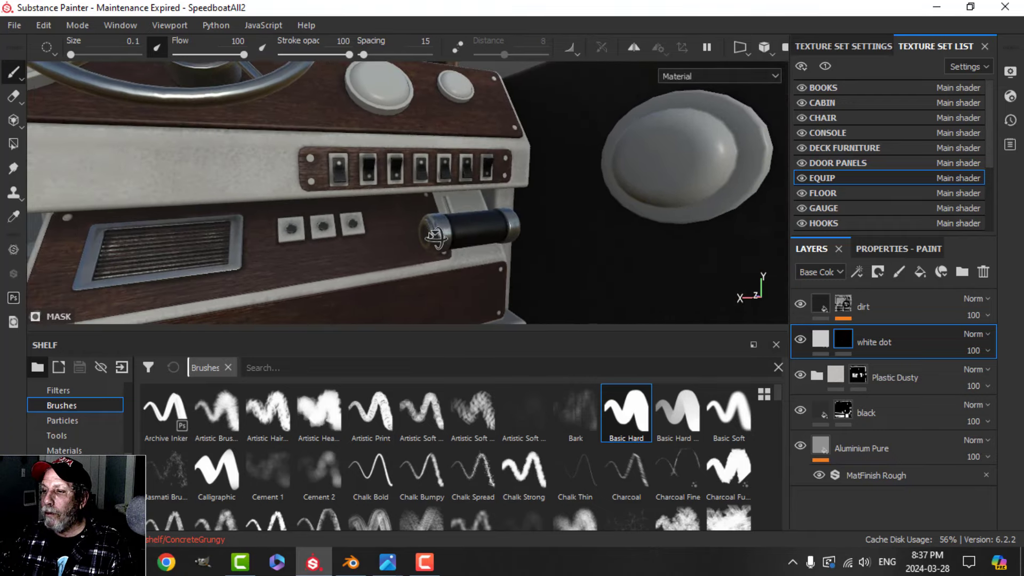
scroll(436, 237, down, 3)
alt+middle_drag(436, 237, 464, 233)
scroll(464, 233, up, 4)
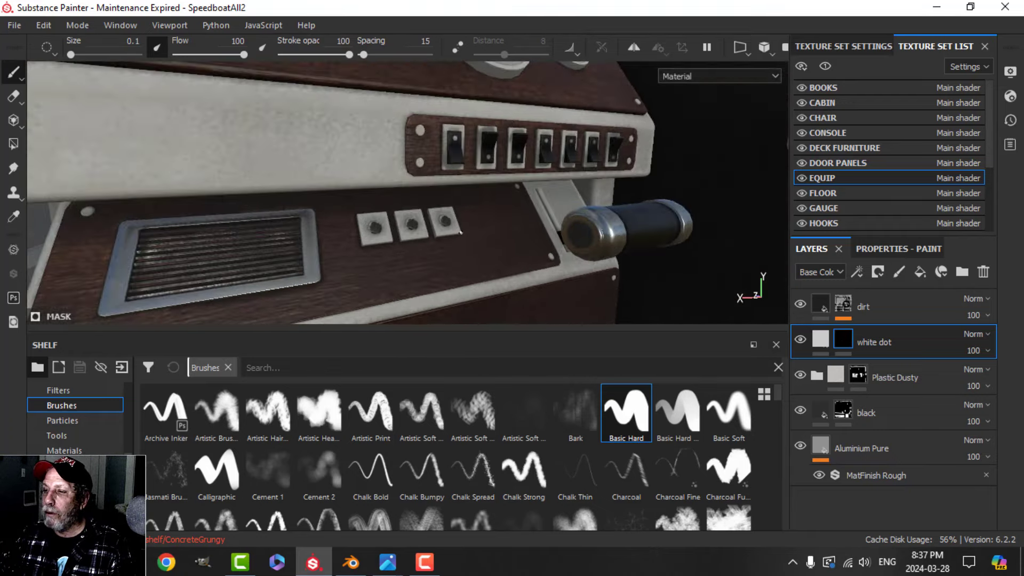
alt+drag(461, 233, 421, 248)
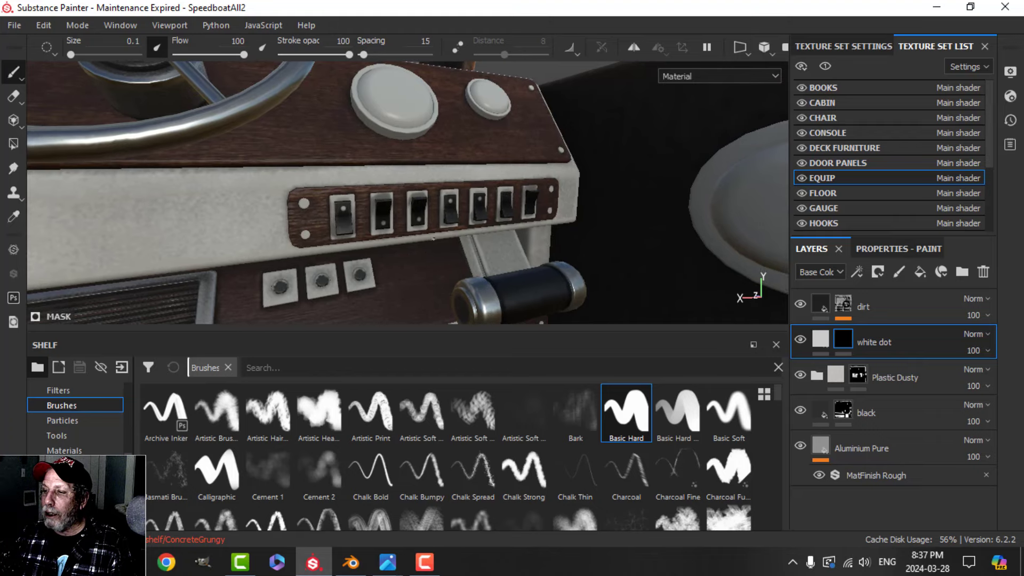
Paint a white dot on the upper part of each remaining rocker switch to match the first one.
scroll(432, 238, up, 6)
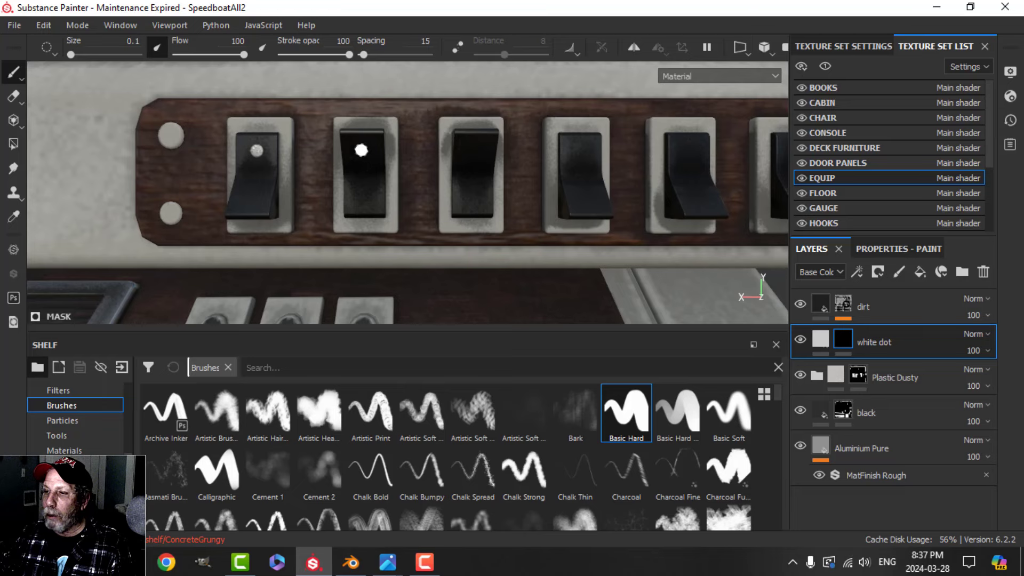
click(474, 149)
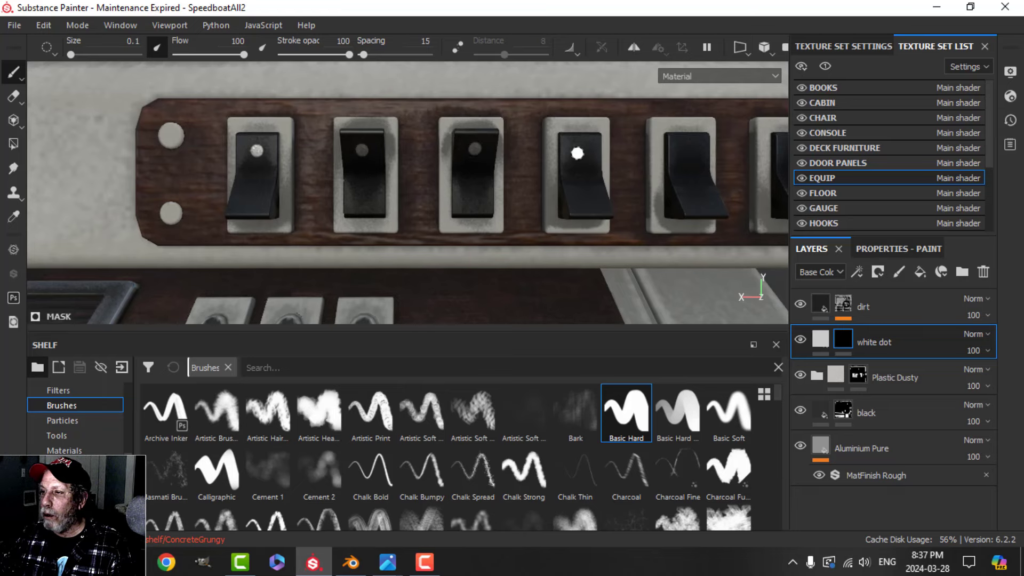
middle_drag(667, 178, 481, 193)
click(519, 159)
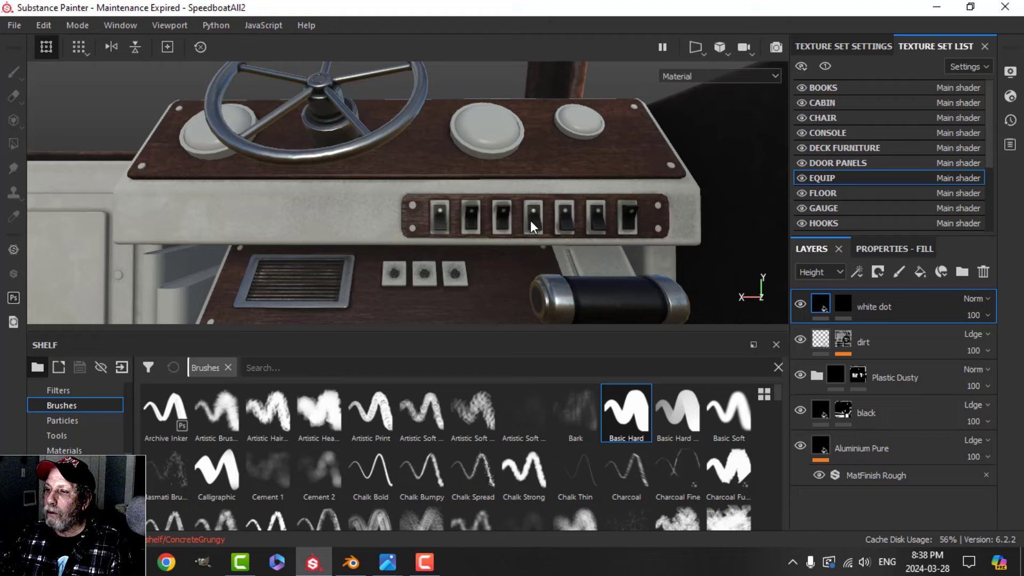
Inspect the finished switch row and the three square button plates on the lower wooden panel up close.
middle_drag(530, 220, 470, 208)
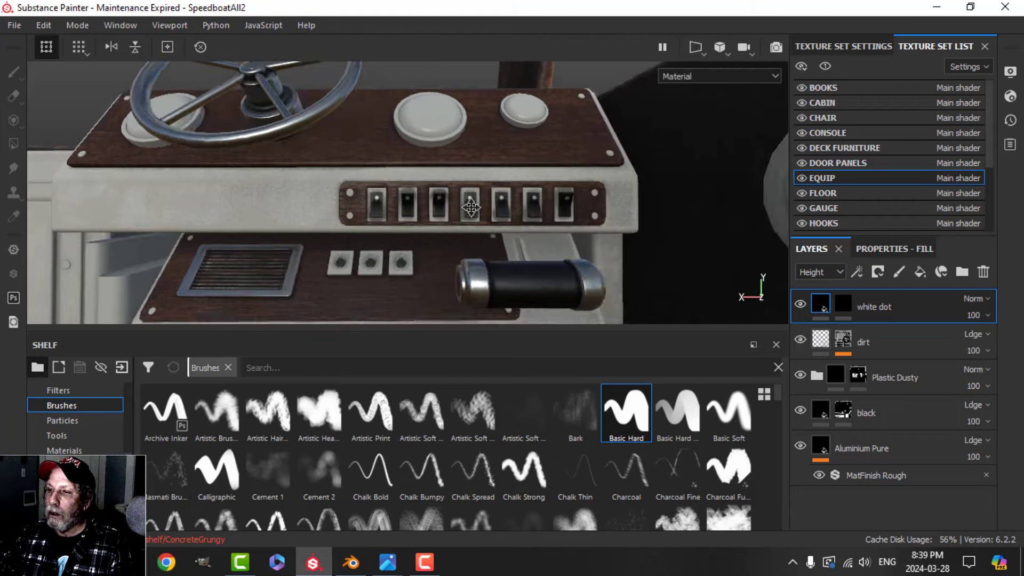
mouse_move(470, 208)
alt+mouse_down()
mouse_move(487, 199)
mouse_move(480, 205)
alt+mouse_up()
scroll(426, 240, down, 3)
alt+middle_drag(400, 248, 478, 218)
scroll(471, 237, up, 4)
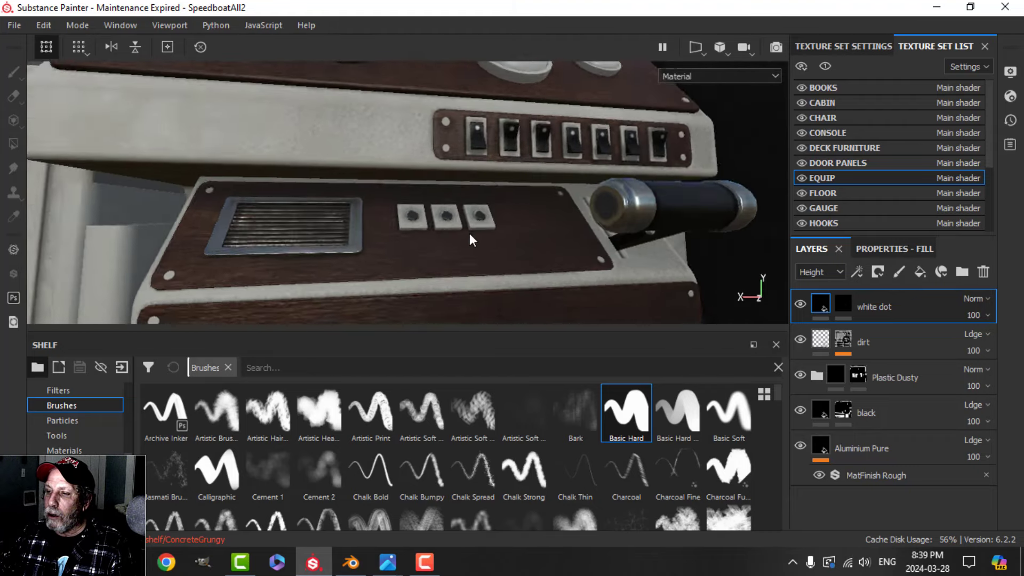
scroll(469, 247, up, 5)
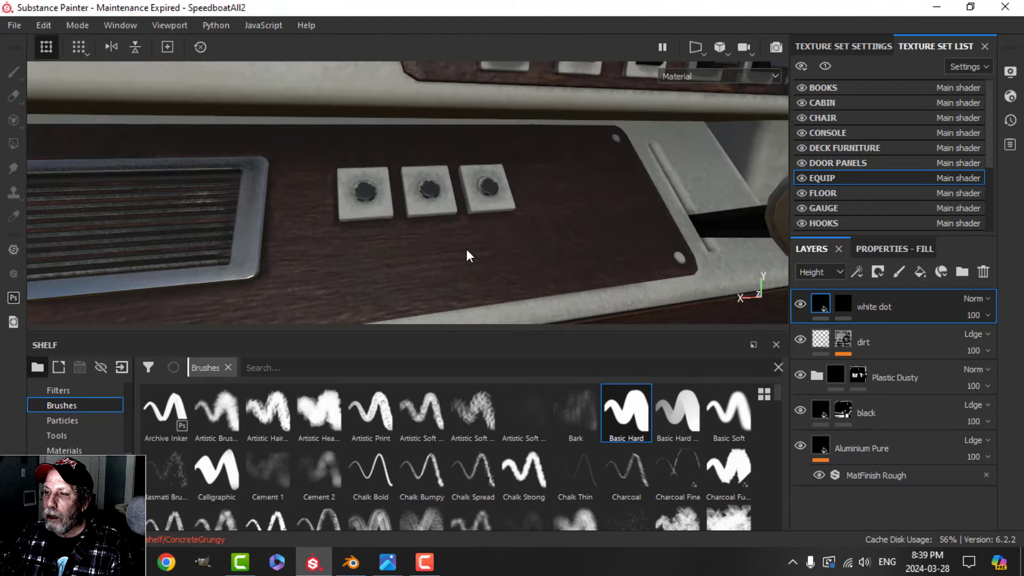
scroll(465, 248, up, 2)
scroll(464, 248, down, 1)
scroll(459, 248, up, 4)
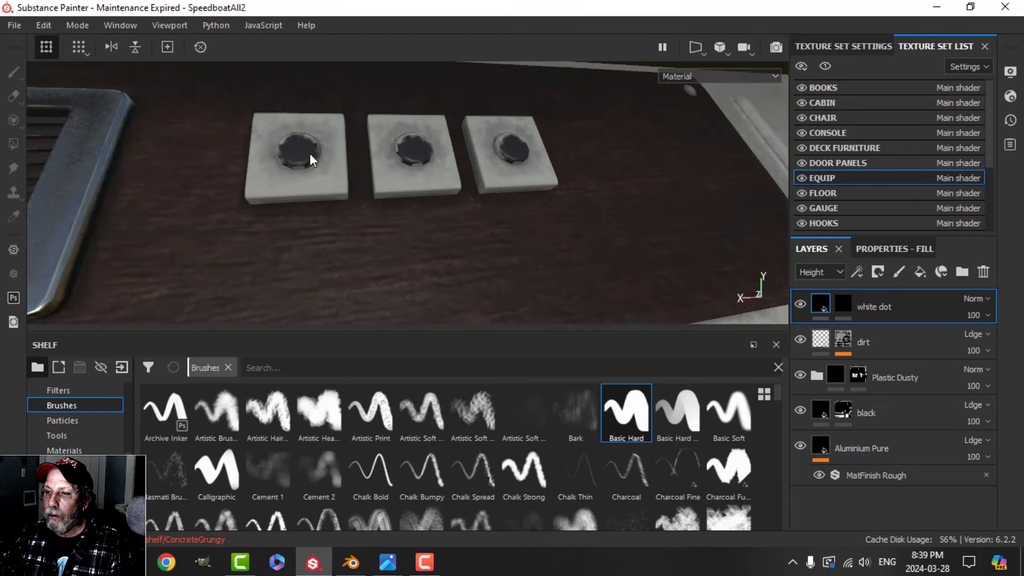
alt+drag(310, 159, 342, 196)
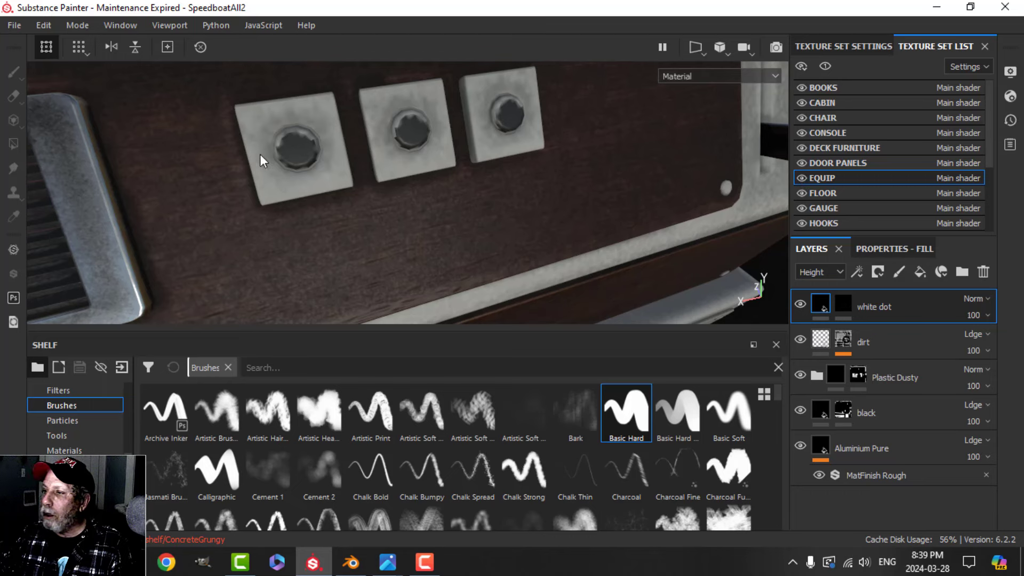
Copy the black layer from the CONSOLE texture set.
click(815, 131)
scroll(362, 242, down, 1)
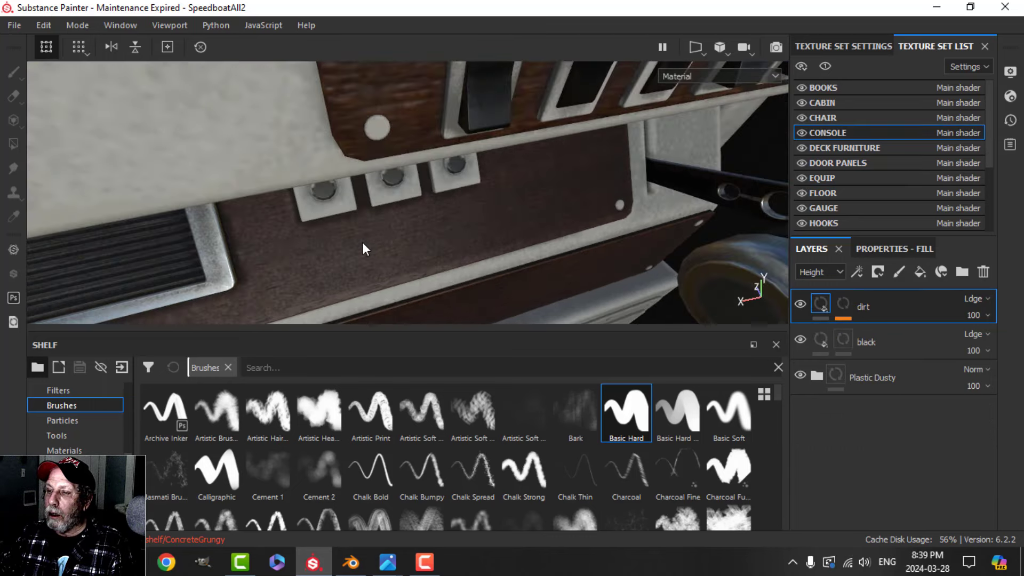
scroll(363, 242, down, 2)
alt+drag(370, 245, 419, 243)
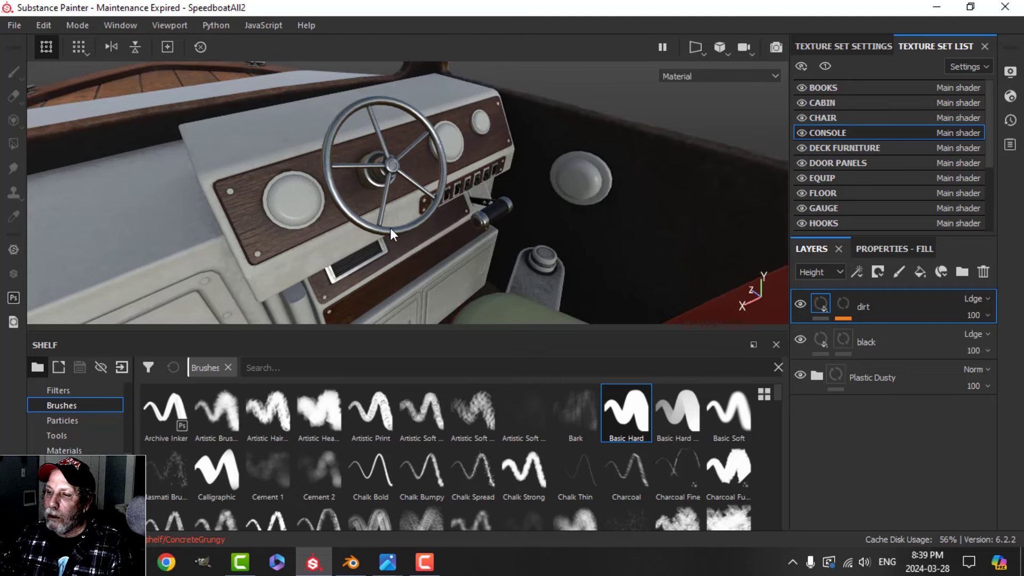
click(885, 344)
right_click(885, 343)
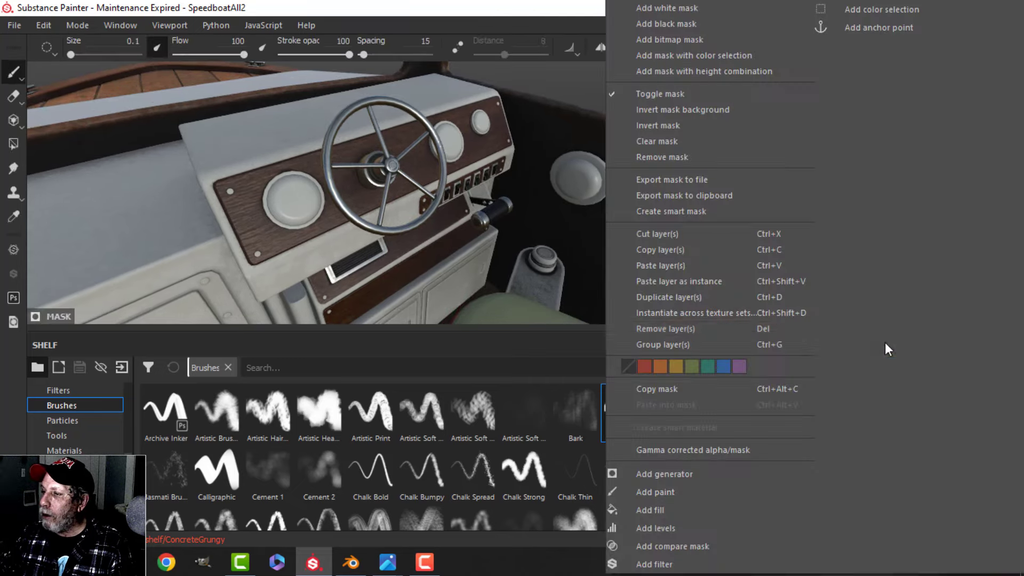
click(685, 251)
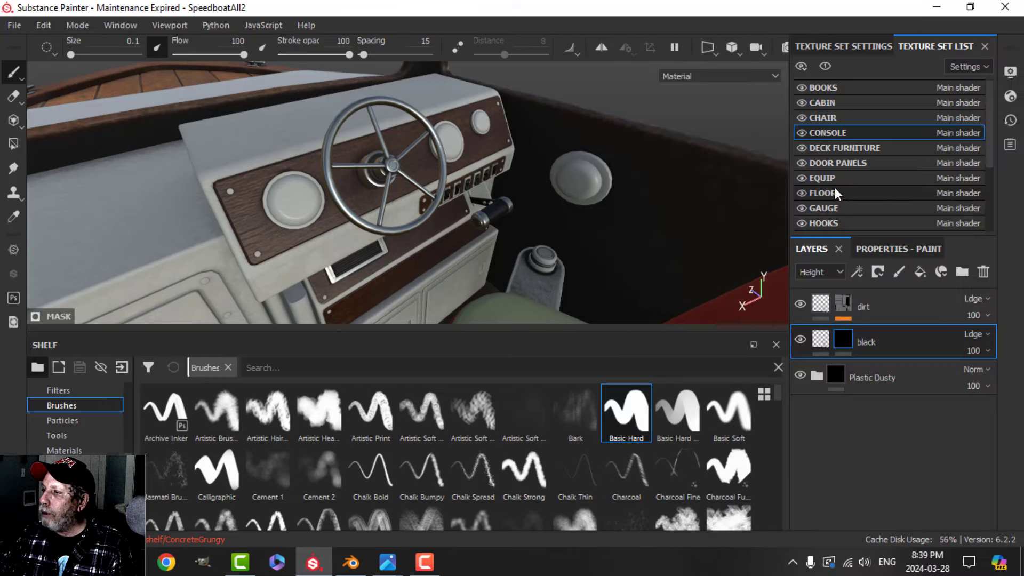
Paste the copied black layer into the GAUGE texture set and clear its mask.
click(850, 209)
right_click(859, 331)
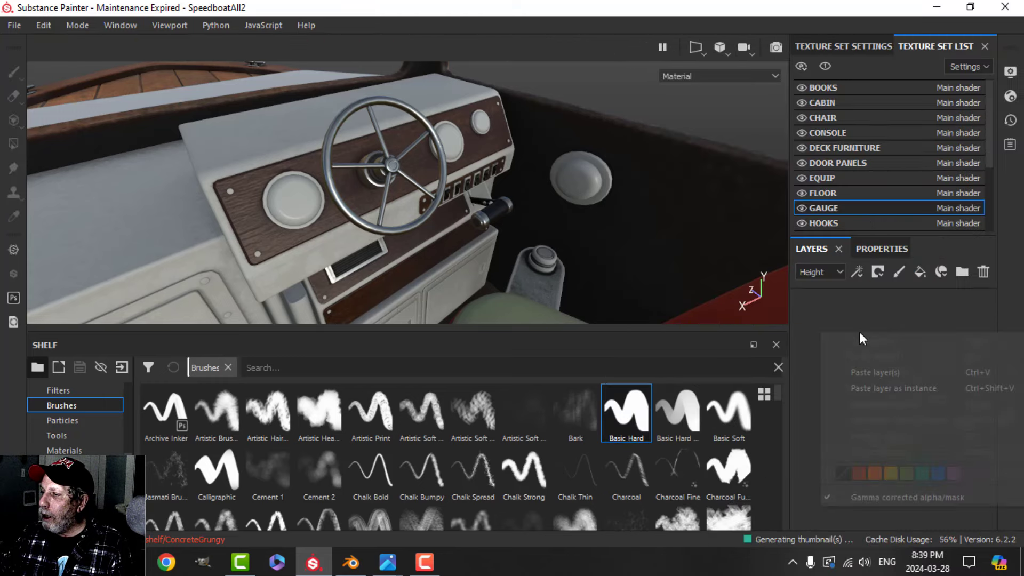
click(875, 372)
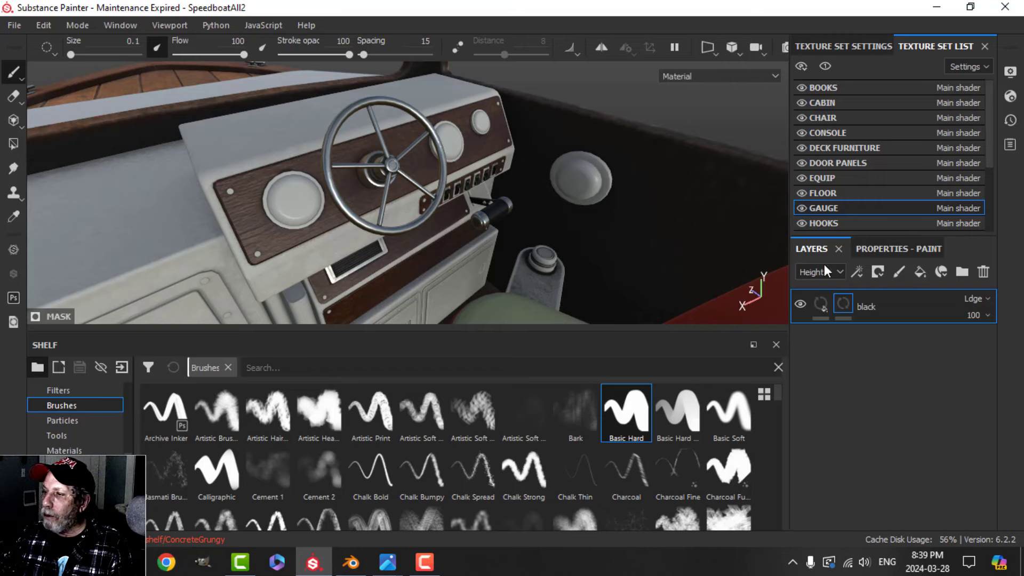
right_click(850, 297)
click(868, 146)
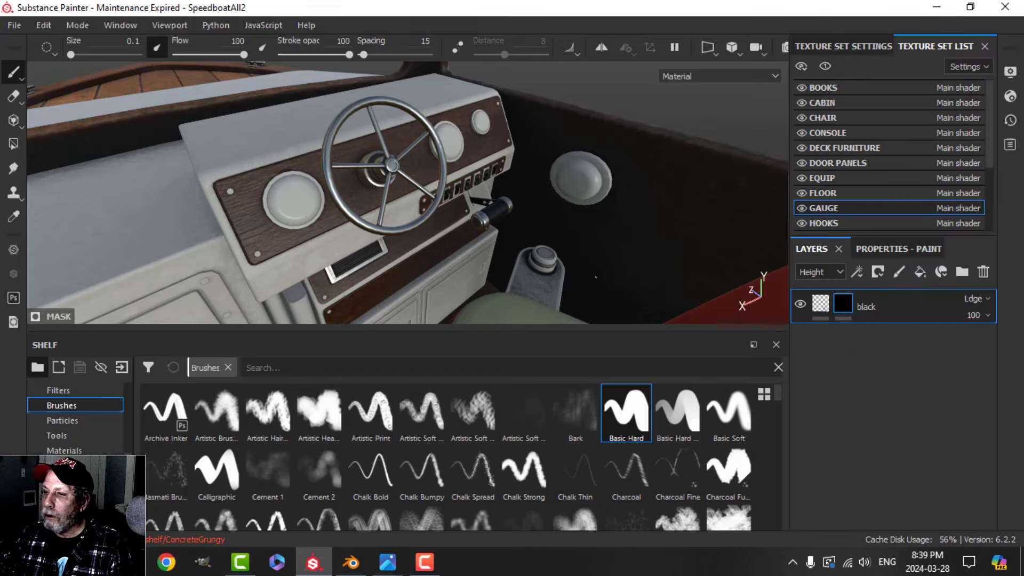
Fill the rim of the gauge left of the steering wheel on the black layer's mask, using Polygon Fill in UV chunk mode.
scroll(376, 234, up, 2)
alt+middle_drag(285, 219, 352, 227)
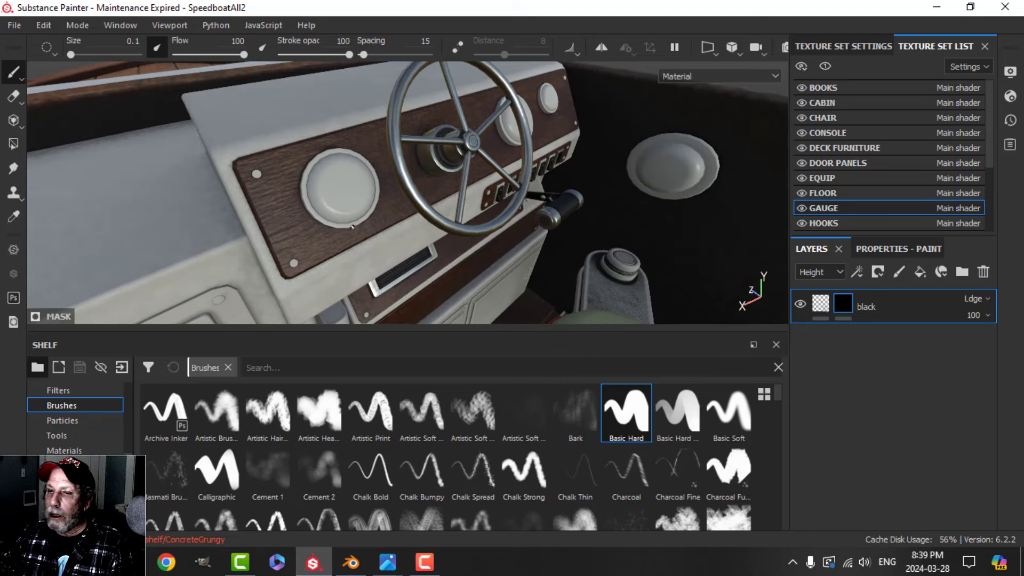
key(4)
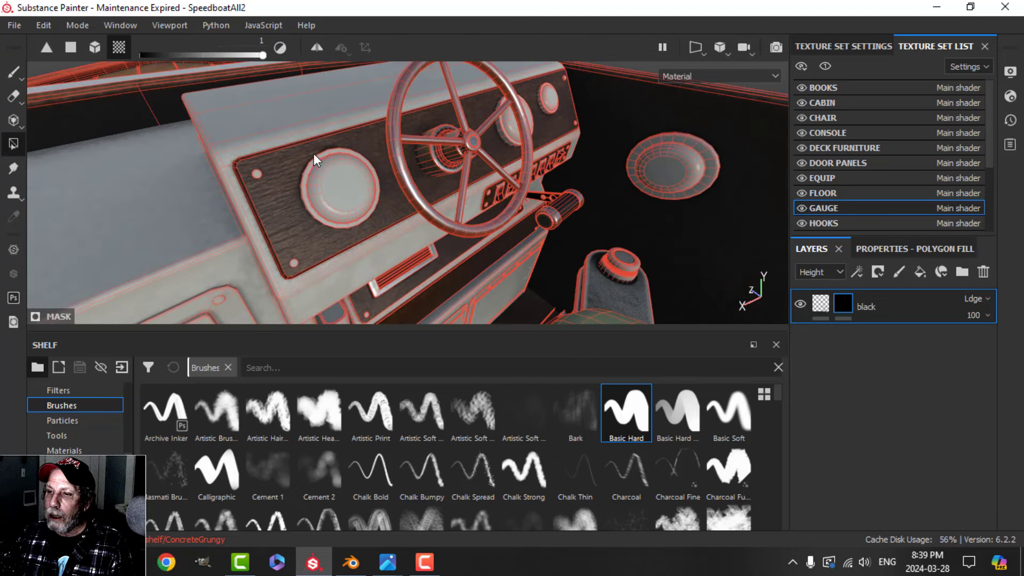
click(917, 248)
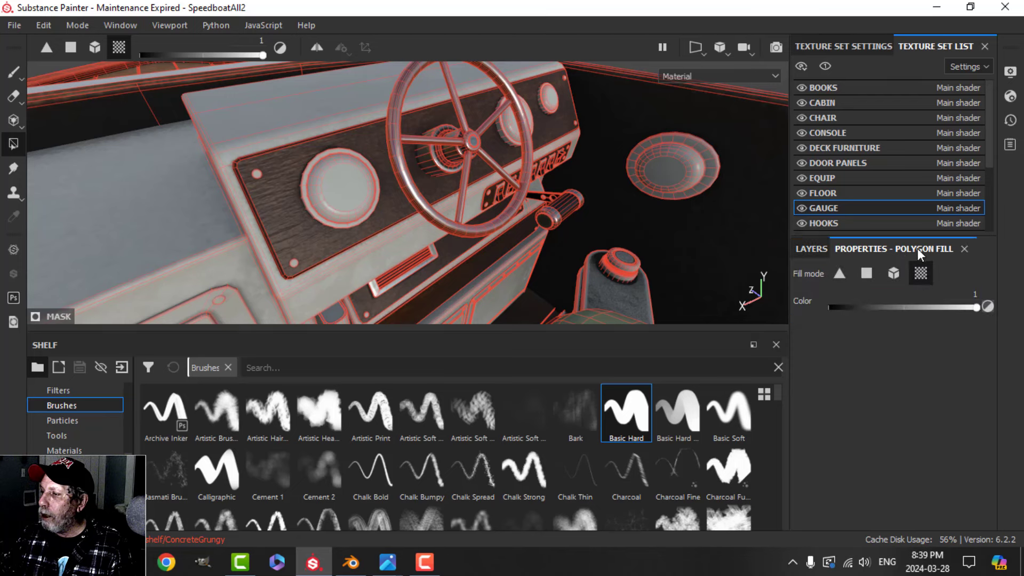
click(901, 275)
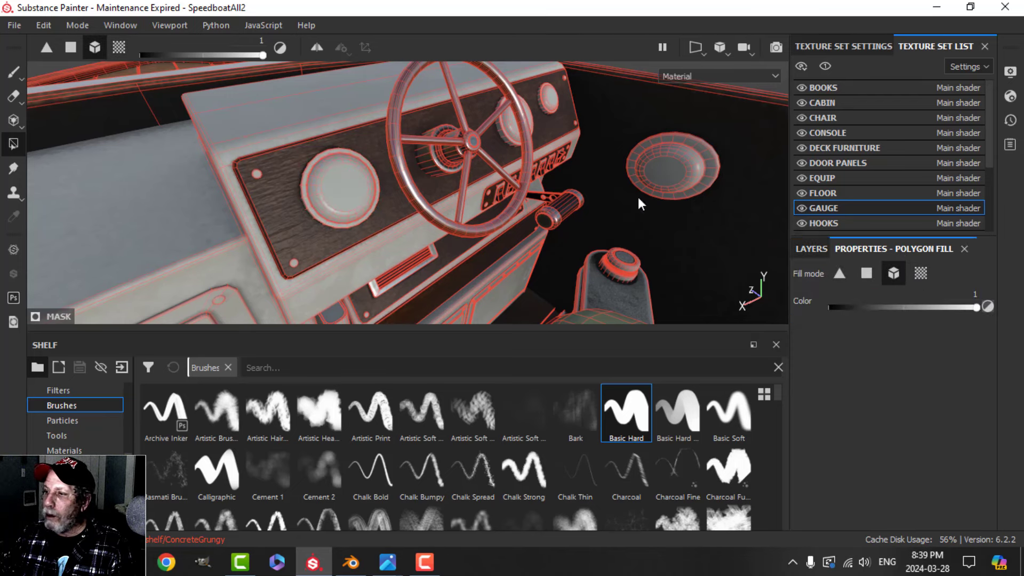
click(920, 273)
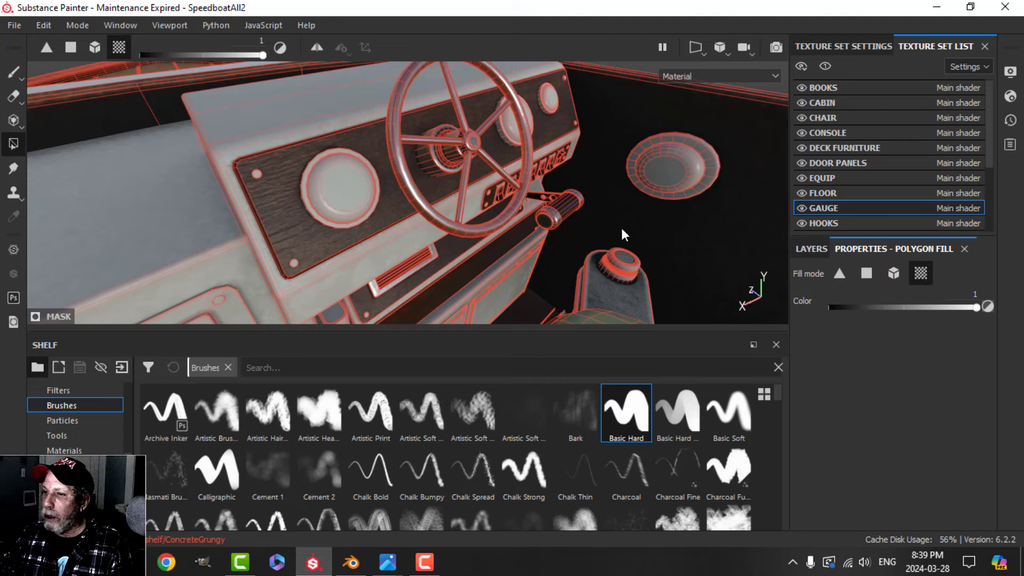
click(325, 152)
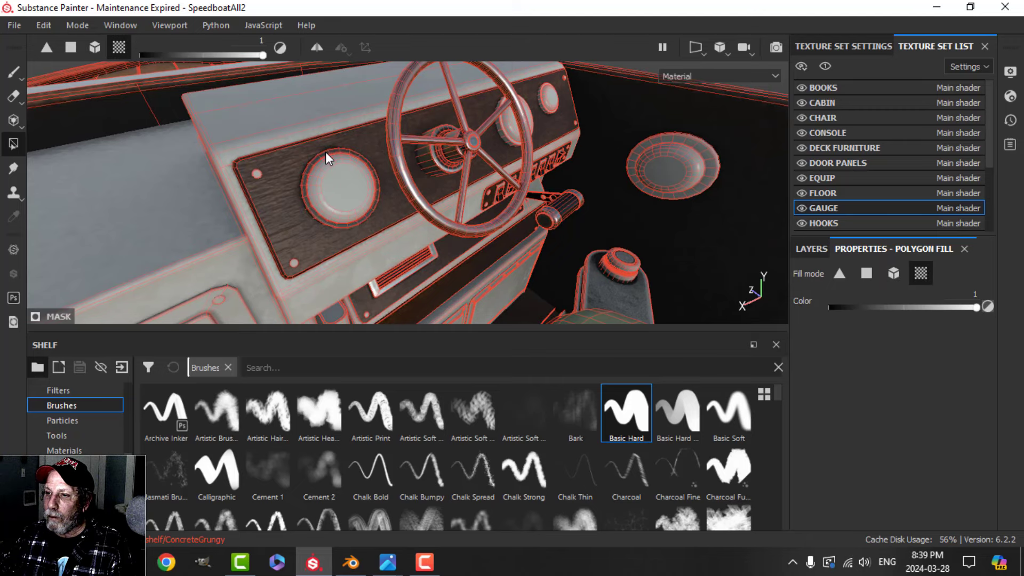
Fill the rims of the two gauges right of the steering wheel on the black layer's mask.
scroll(528, 164, down, 3)
alt+middle_drag(531, 164, 446, 206)
scroll(369, 206, up, 6)
alt+middle_drag(369, 205, 398, 215)
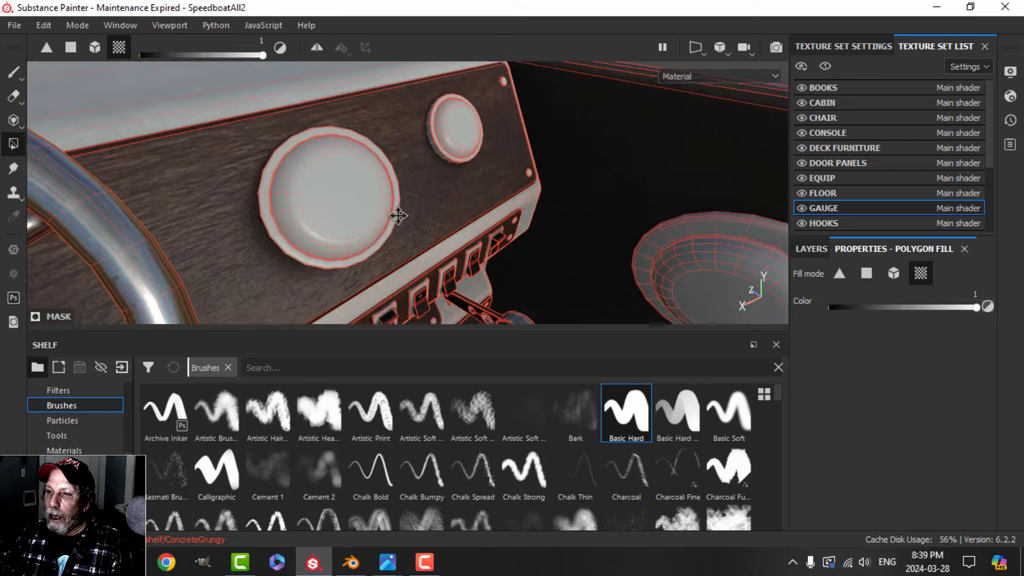
click(289, 145)
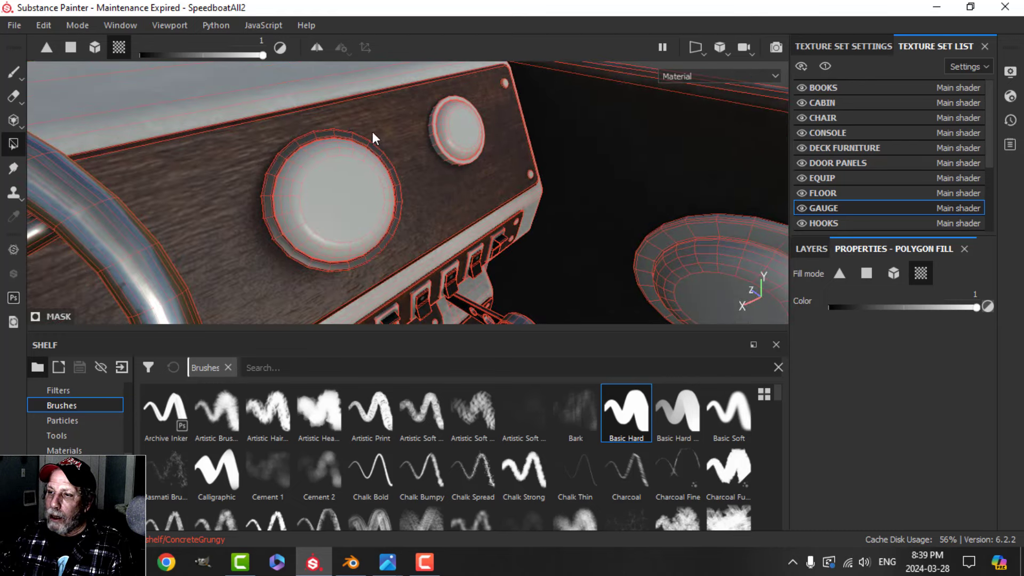
click(433, 112)
Inspect the black gauge rims and the rest of the console from close up and from farther away.
alt+drag(371, 205, 362, 148)
scroll(367, 203, down, 4)
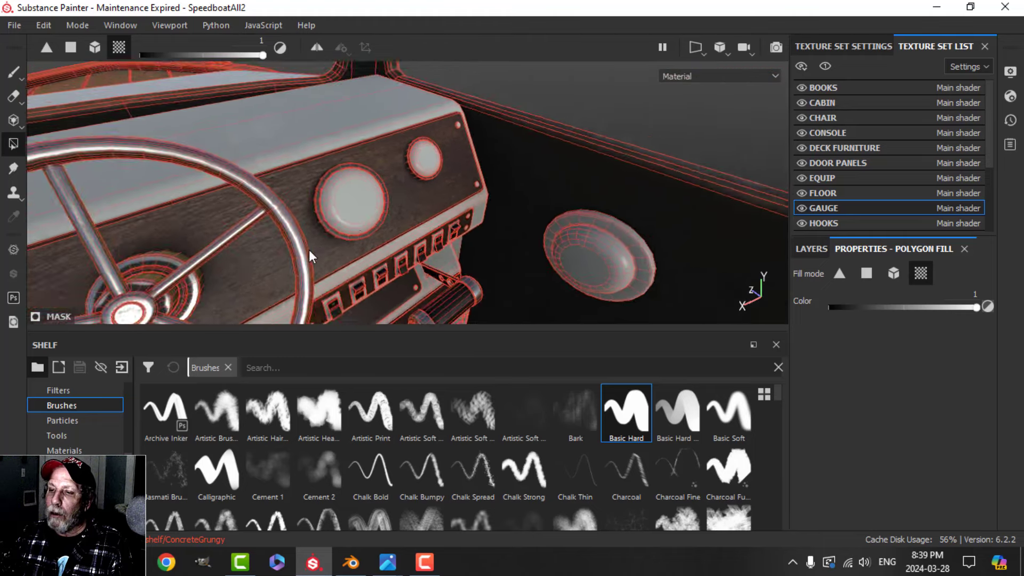
alt+middle_drag(309, 249, 468, 175)
alt+middle_drag(382, 235, 417, 190)
scroll(352, 232, down, 3)
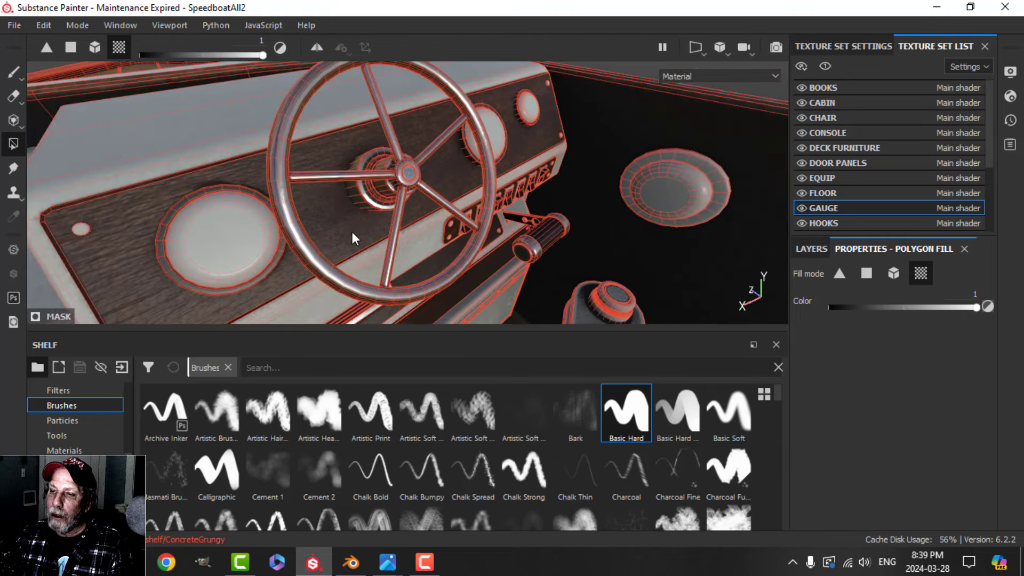
alt+middle_drag(352, 232, 383, 203)
scroll(408, 202, down, 7)
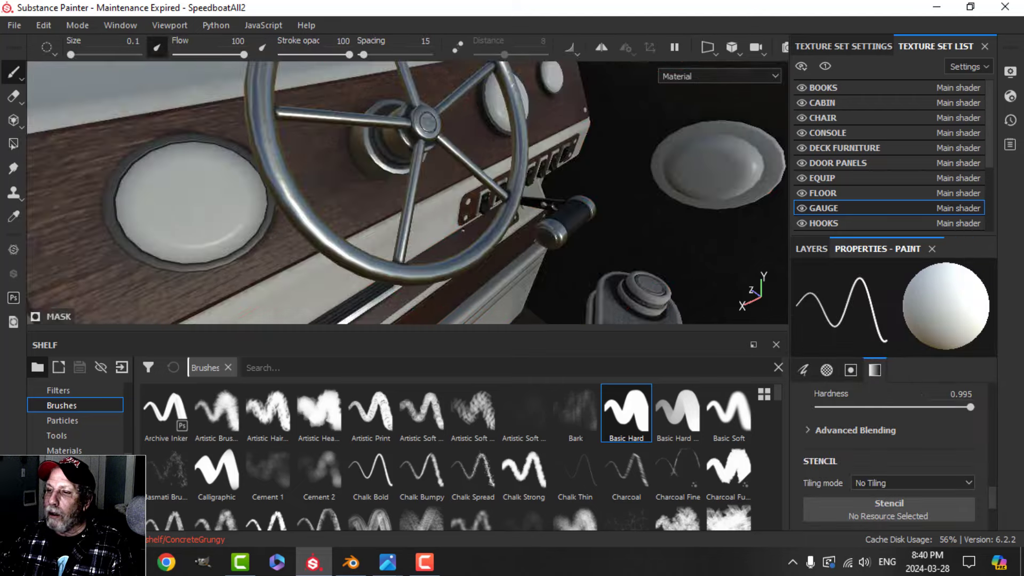
mouse_move(433, 205)
alt+mouse_down()
mouse_move(448, 231)
mouse_move(453, 224)
alt+mouse_up()
alt+middle_drag(462, 246, 435, 228)
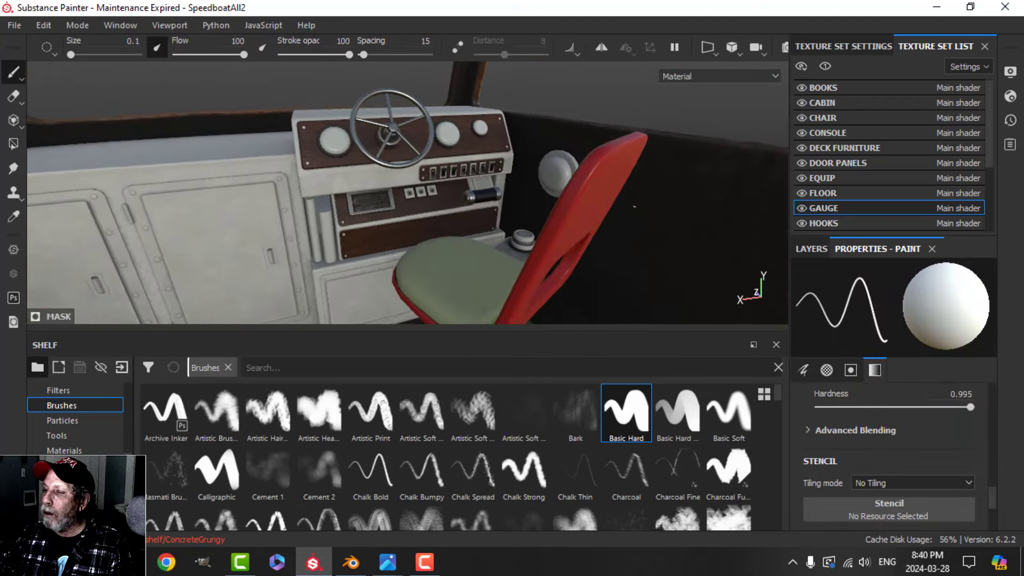
Save the project.
key(ctrl+s)
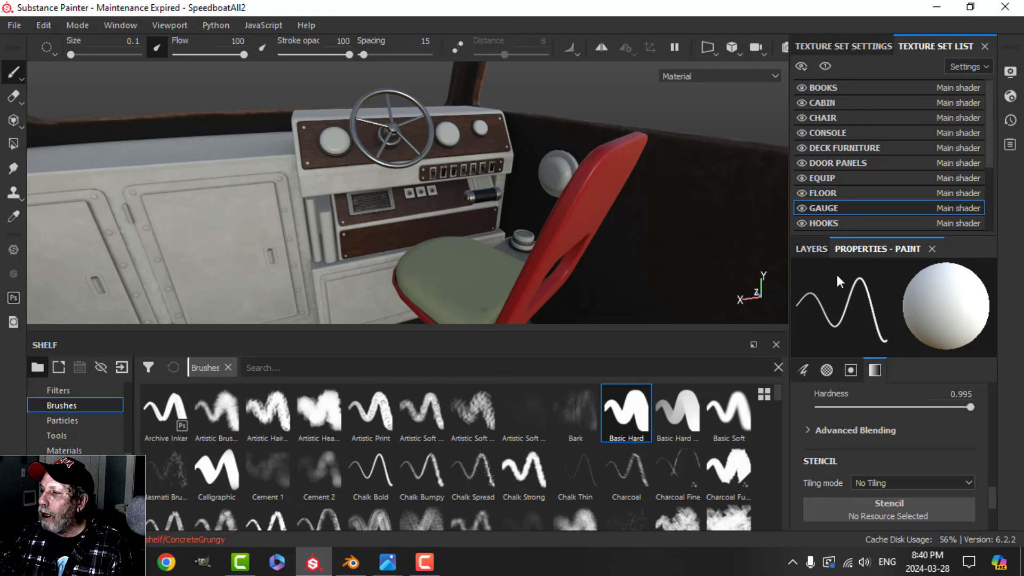
scroll(415, 204, up, 2)
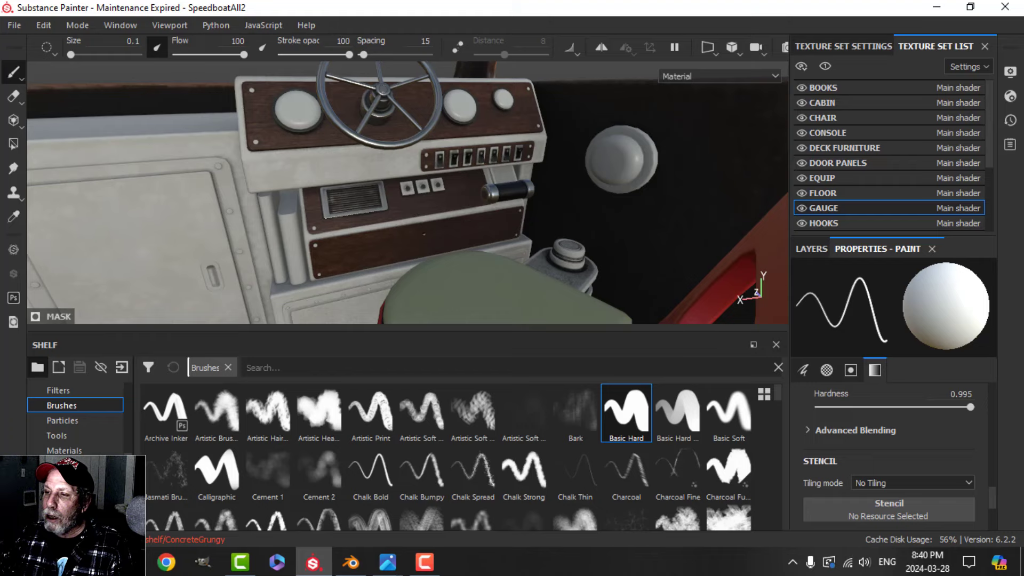
scroll(424, 234, down, 2)
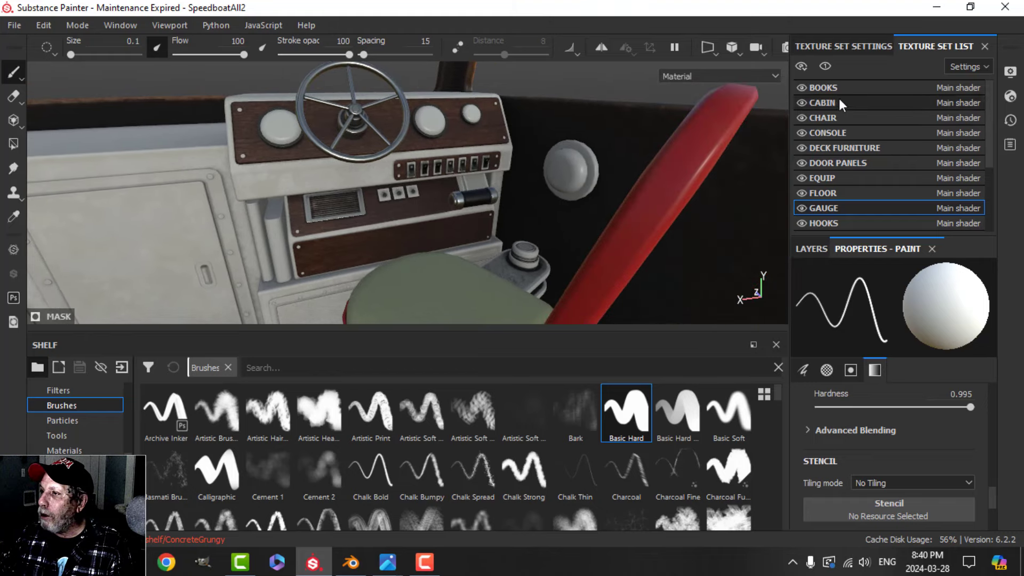
Copy the dirt layer from the CONSOLE texture set.
click(839, 131)
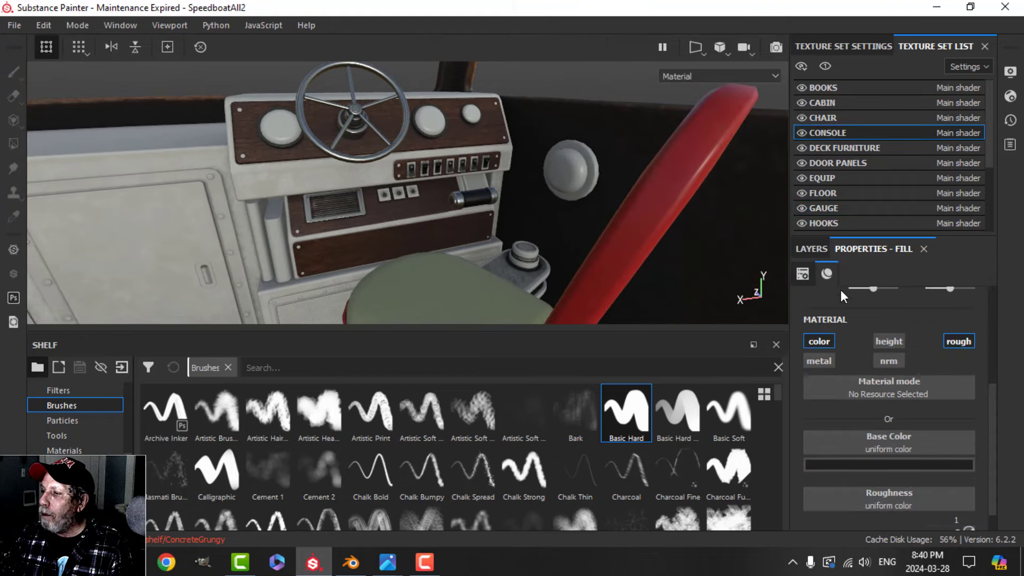
click(811, 249)
right_click(862, 308)
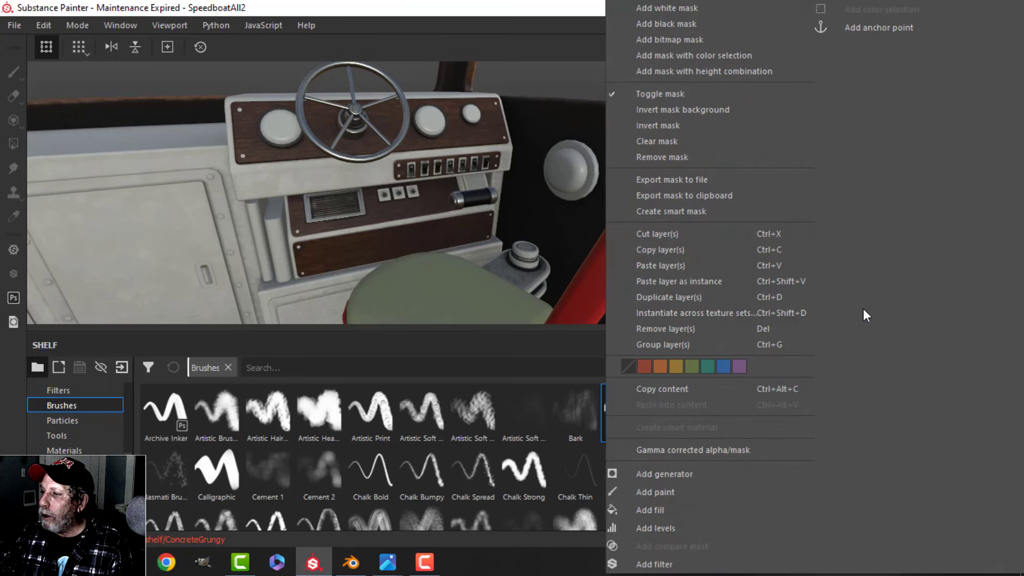
click(688, 265)
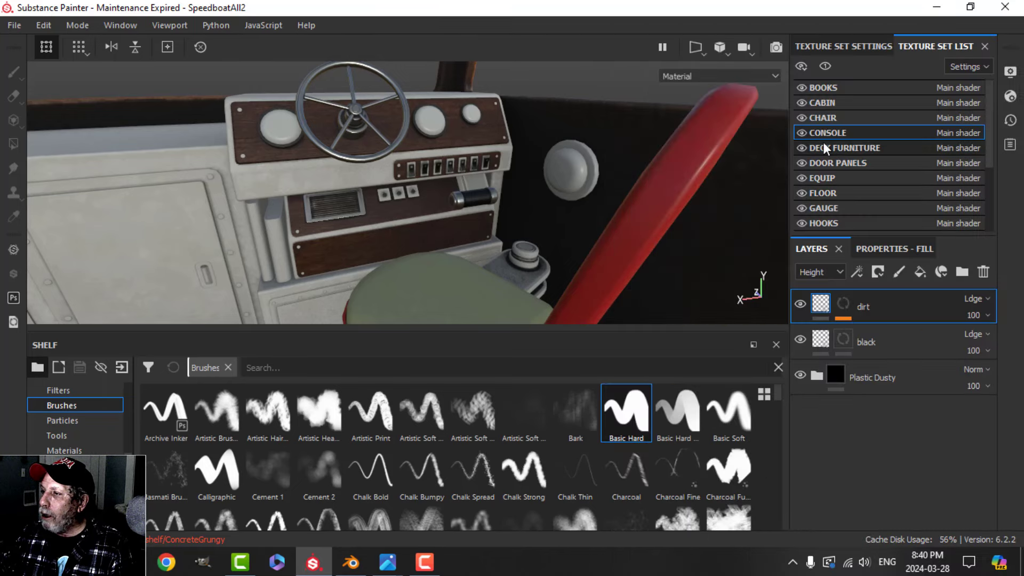
Paste the copied dirt layer above the black layer in the GAUGE texture set.
click(854, 165)
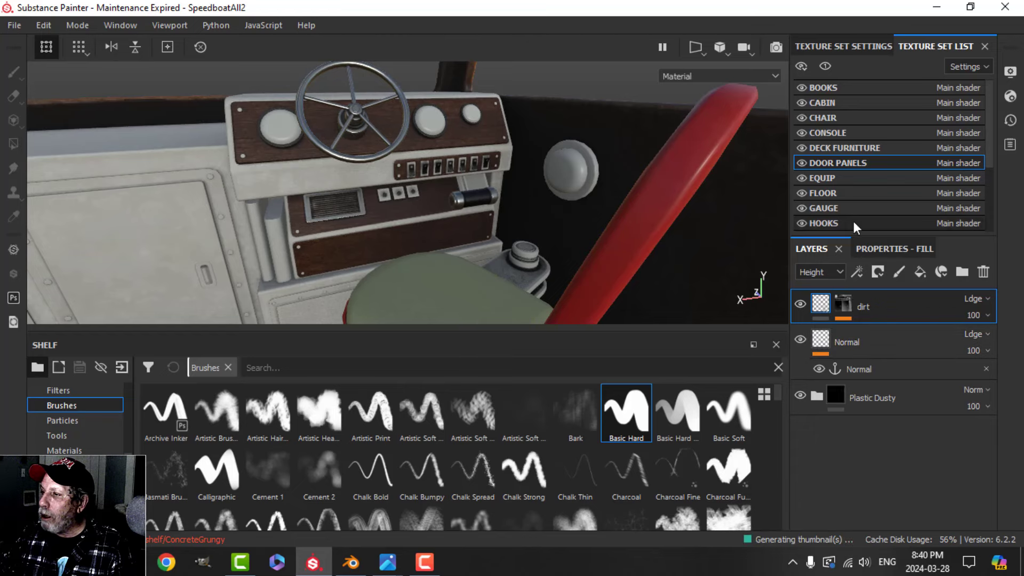
key(Down)
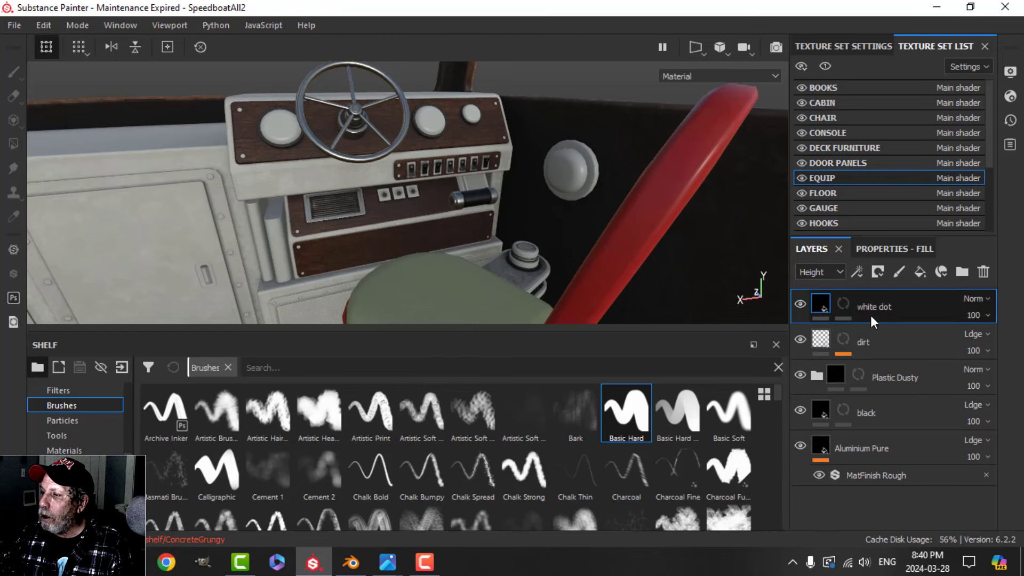
click(842, 207)
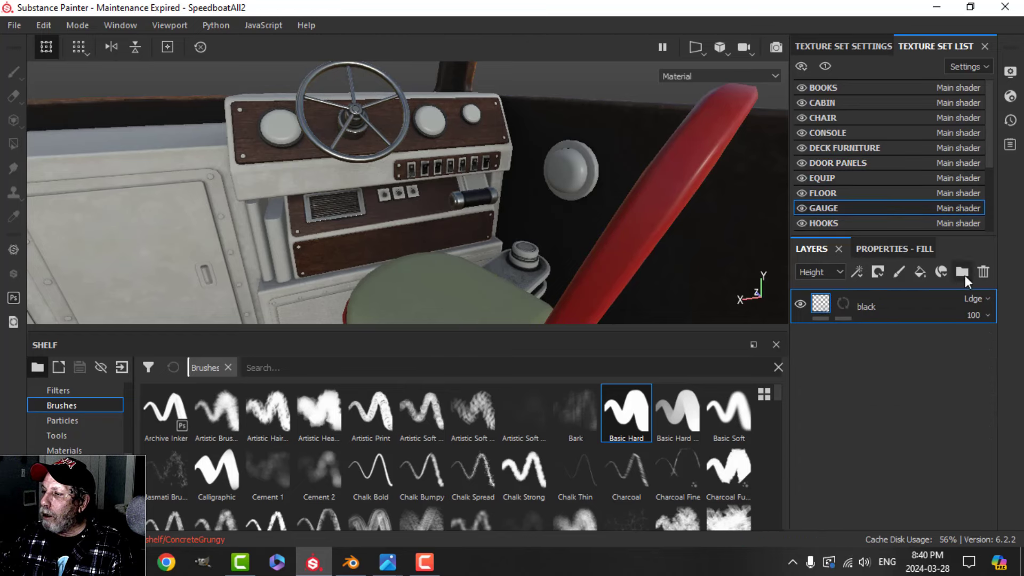
right_click(864, 378)
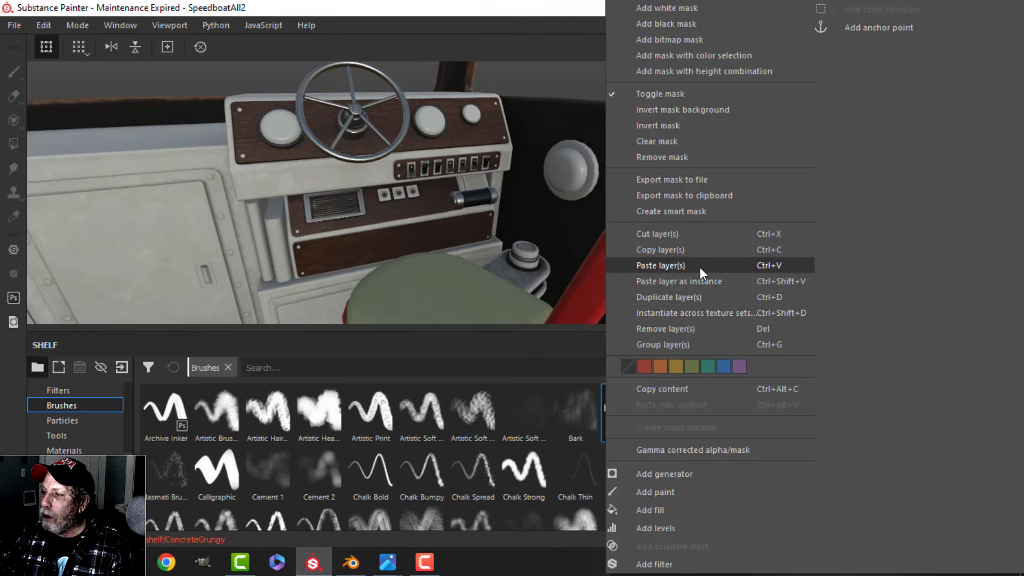
click(699, 265)
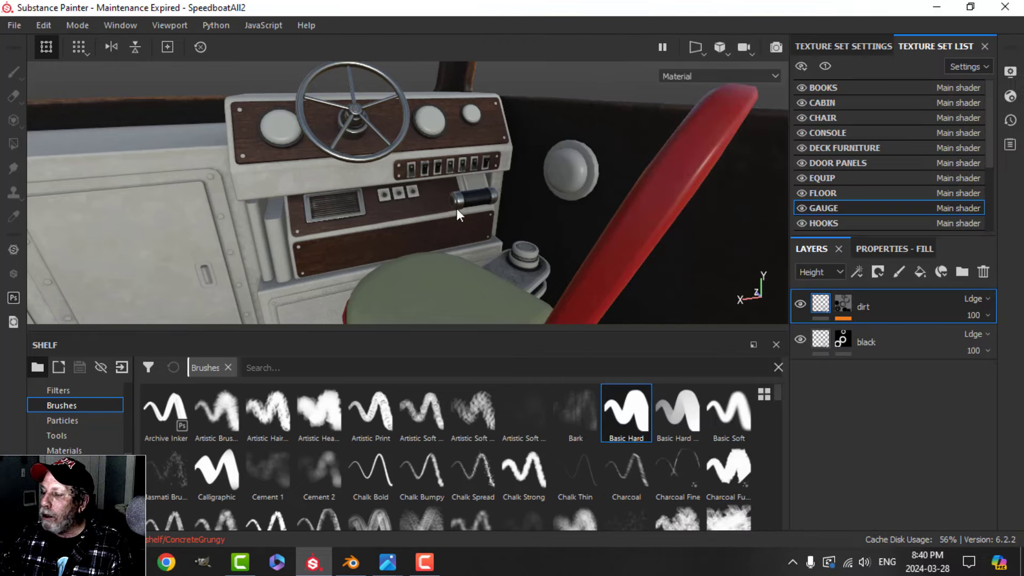
Examine the gauges, the lower console panels and the upright books beside them, checking the EQUIP texture set's layers as well.
alt+drag(456, 209, 217, 148)
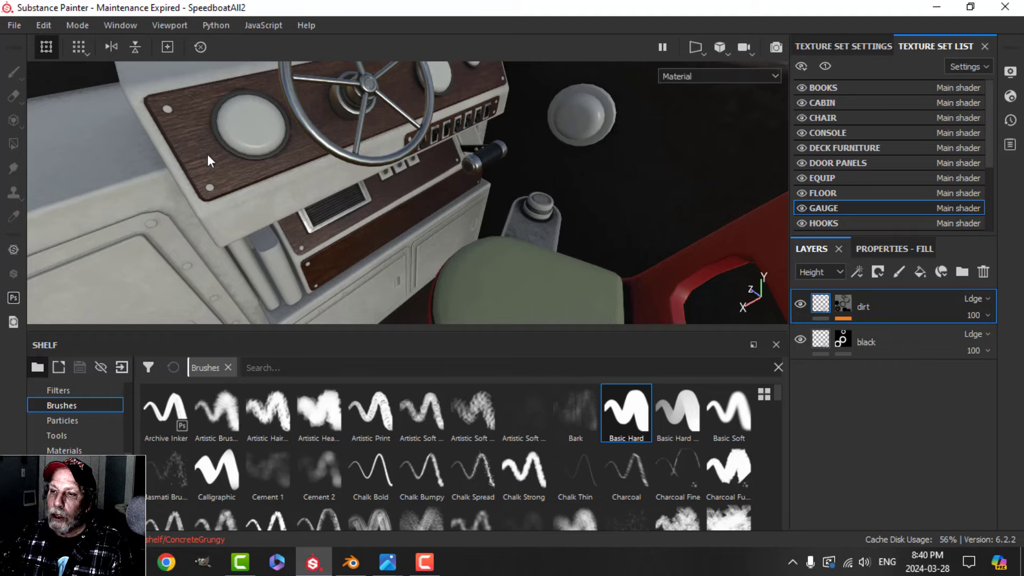
alt+drag(499, 241, 440, 206)
scroll(439, 205, up, 3)
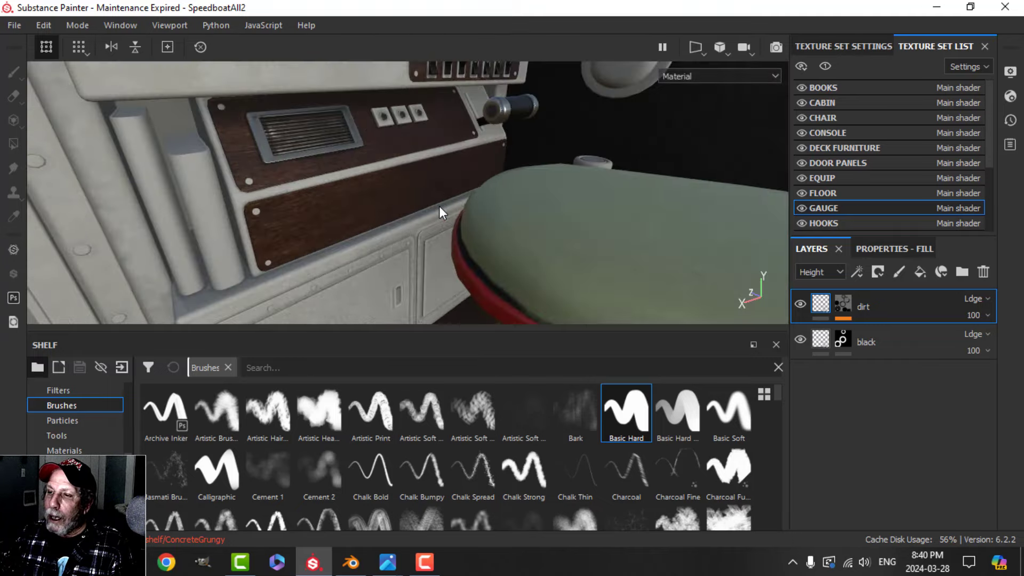
scroll(440, 206, down, 3)
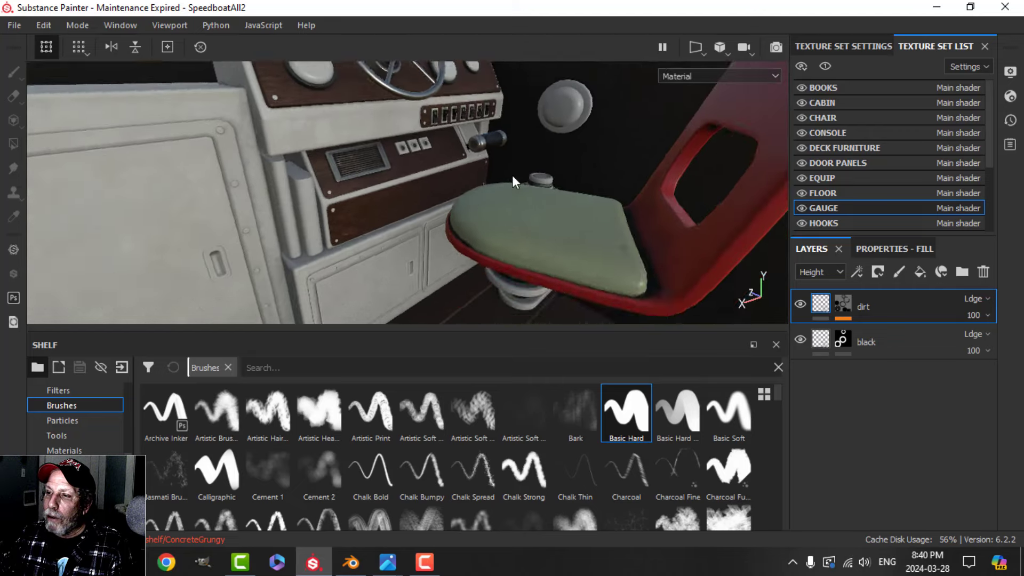
alt+drag(512, 175, 507, 208)
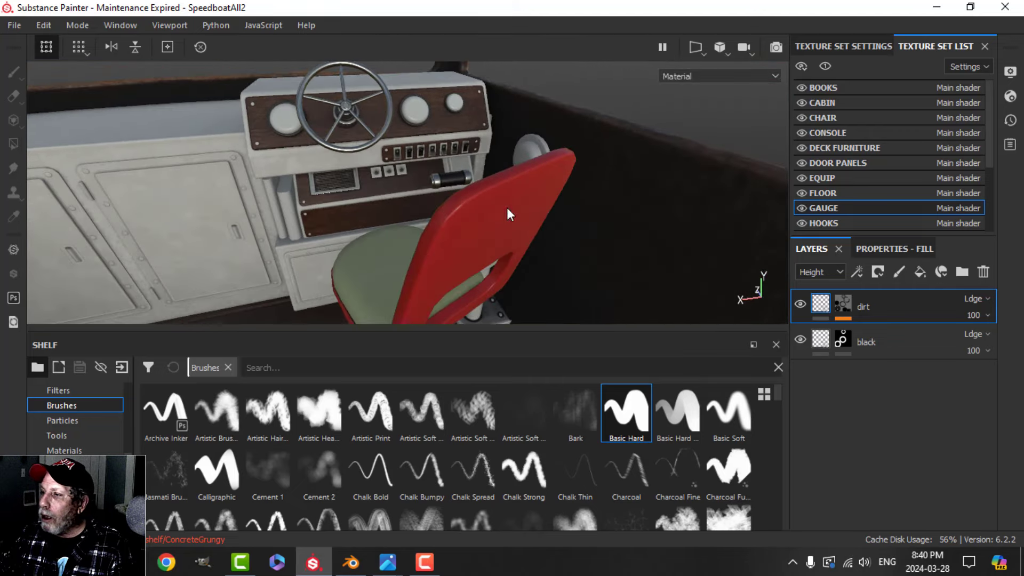
click(856, 181)
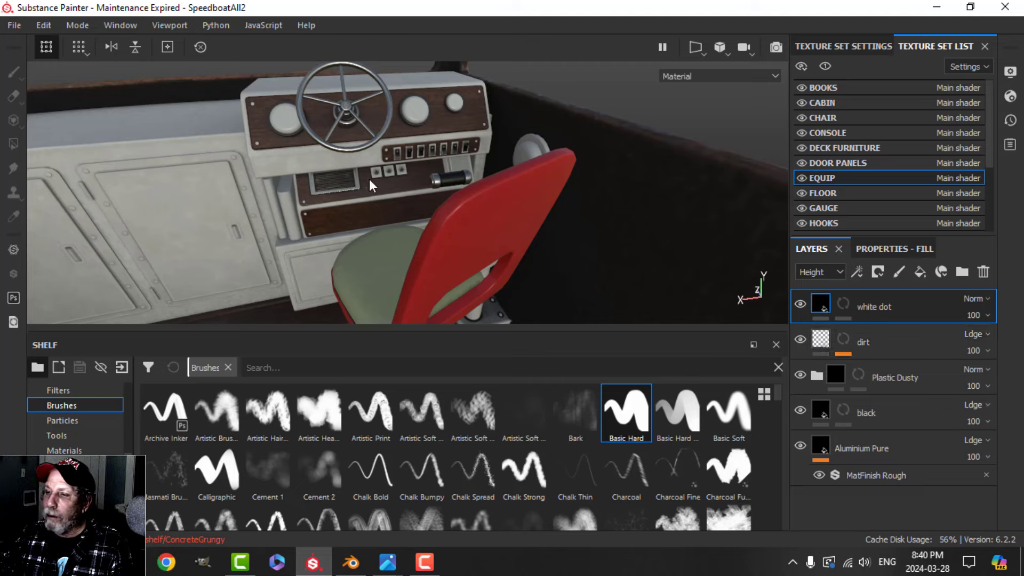
scroll(368, 184, down, 3)
alt+middle_drag(369, 221, 469, 203)
scroll(434, 206, up, 3)
scroll(426, 209, up, 1)
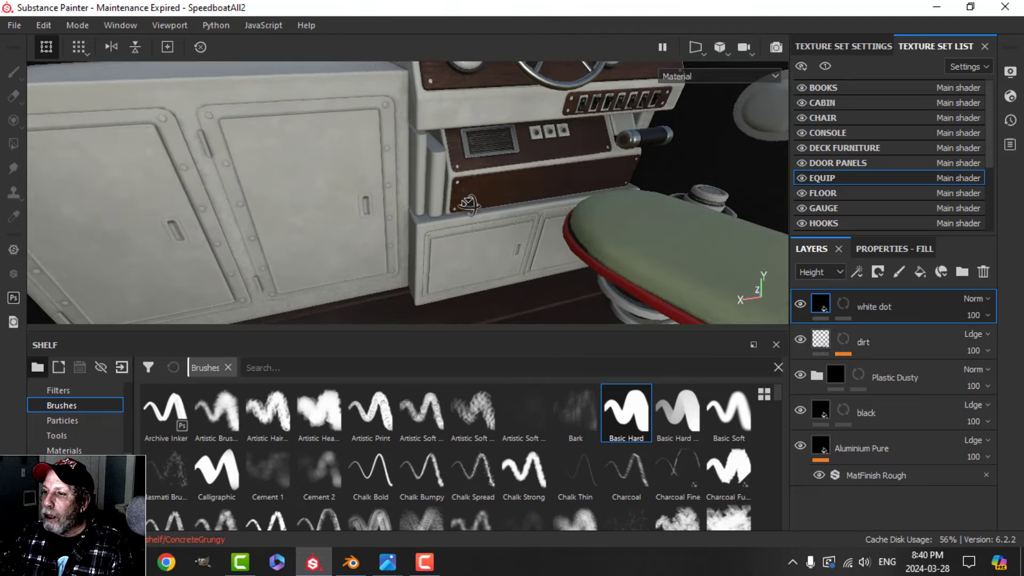
alt+drag(469, 203, 471, 192)
Switch to the BOOKS texture set, keeping the console, cabinets and chair in view.
click(835, 88)
scroll(525, 230, down, 5)
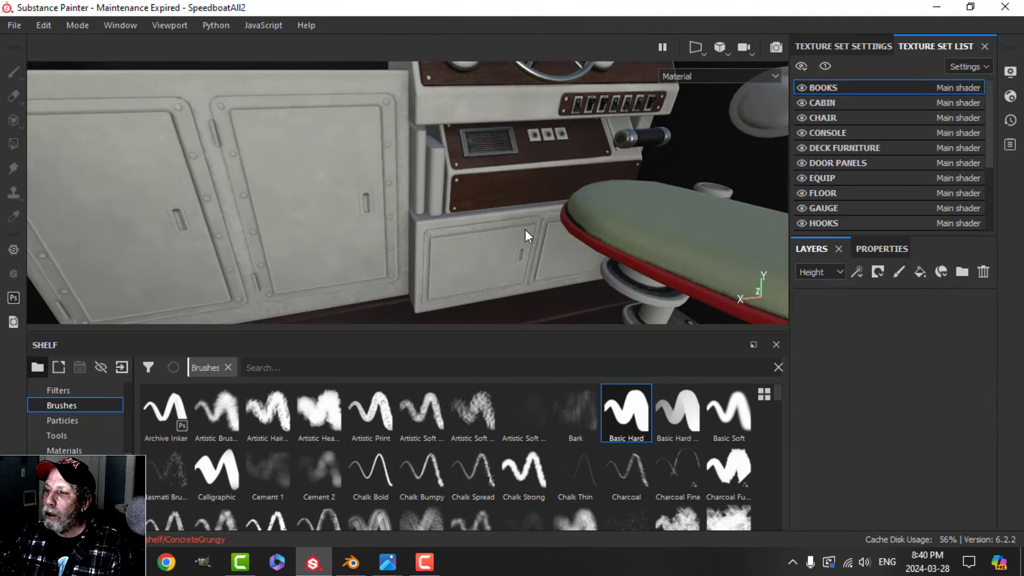
alt+drag(526, 229, 472, 209)
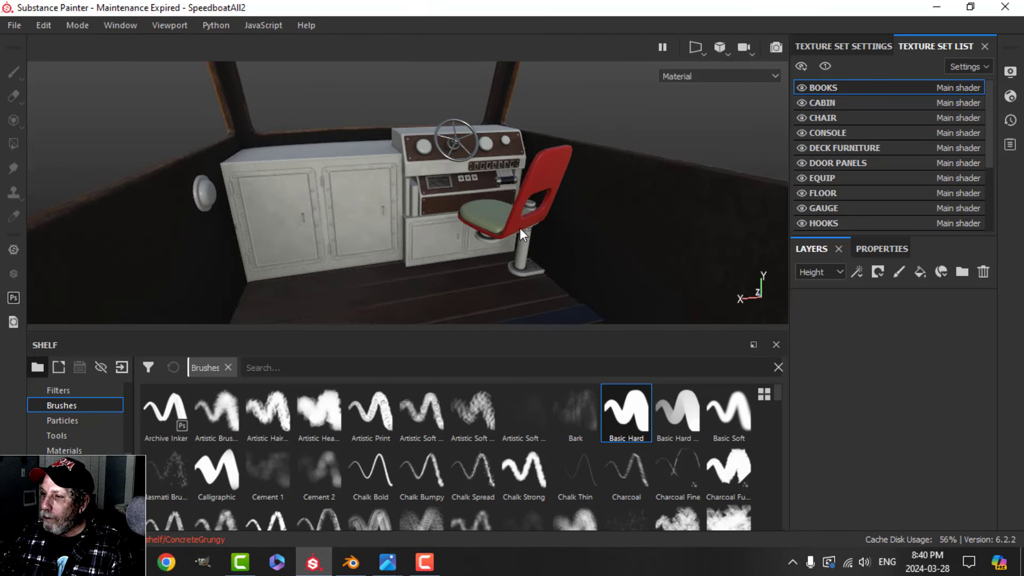
scroll(519, 228, up, 3)
alt+middle_drag(491, 222, 498, 237)
scroll(497, 237, up, 2)
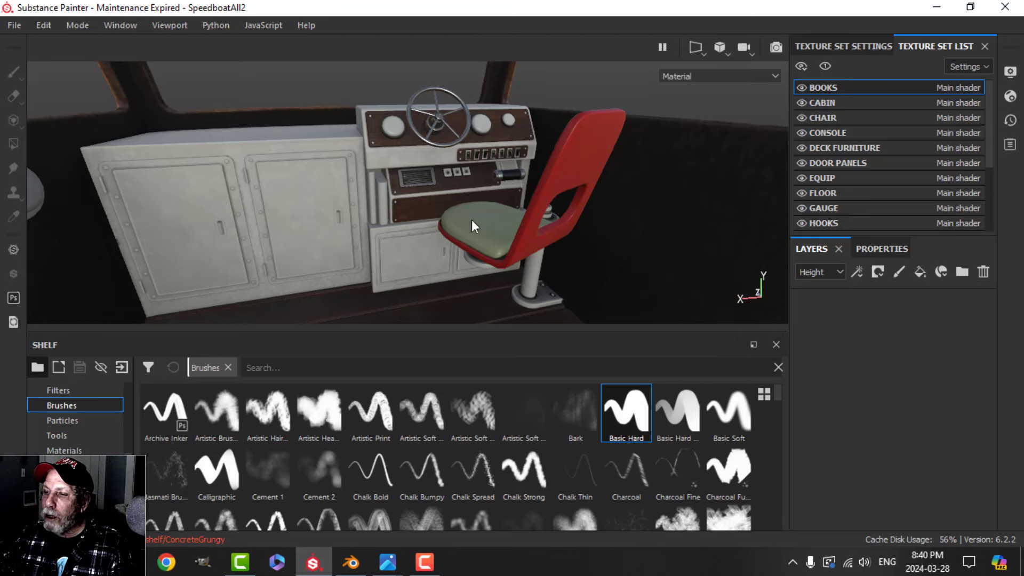
Search the shelf's materials for "leath", keeping the upright books beside the console in view.
scroll(491, 223, up, 4)
alt+drag(493, 223, 496, 212)
alt+middle_drag(511, 240, 509, 218)
alt+drag(507, 222, 507, 214)
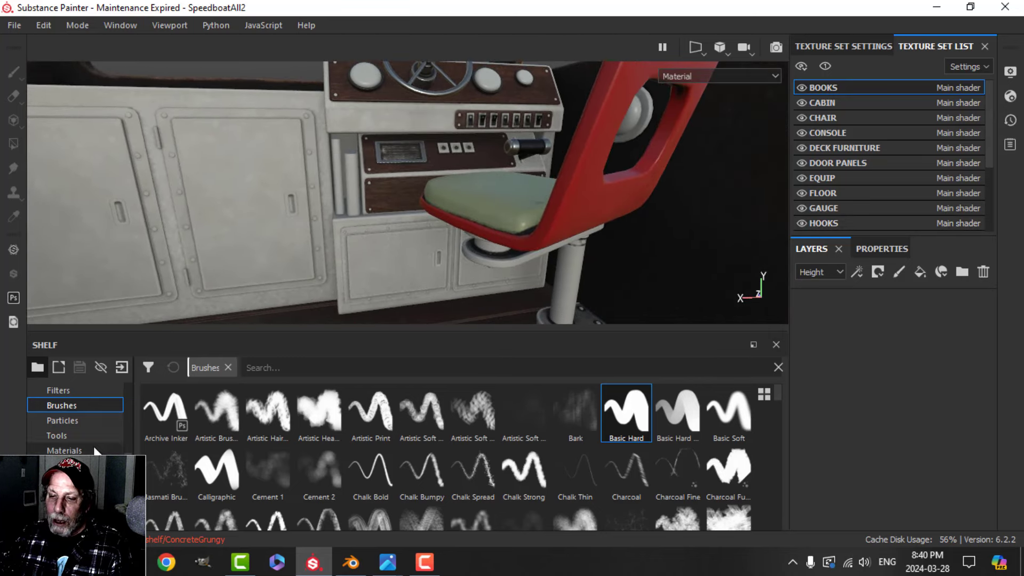
click(73, 449)
click(283, 368)
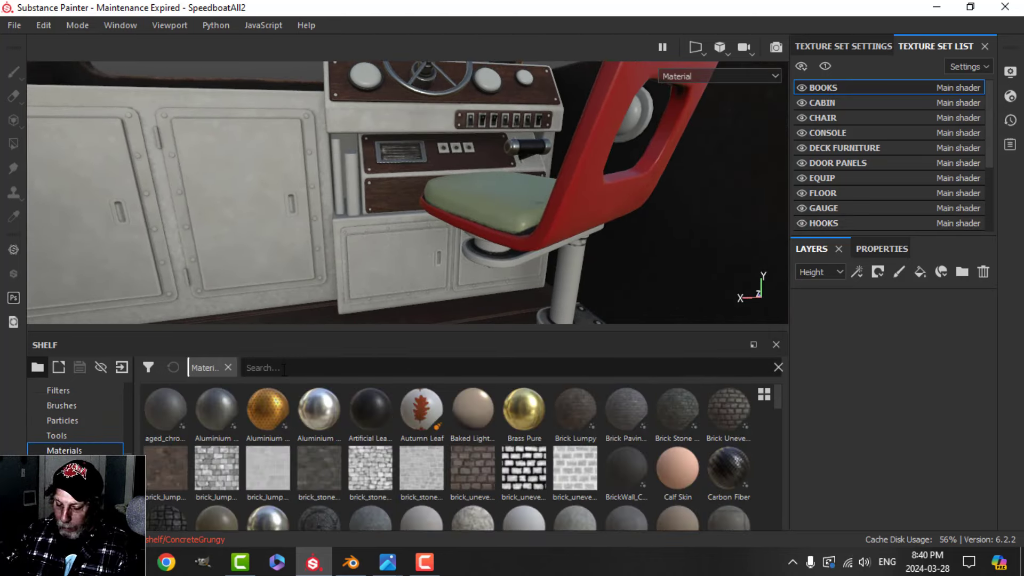
text(leatjh)
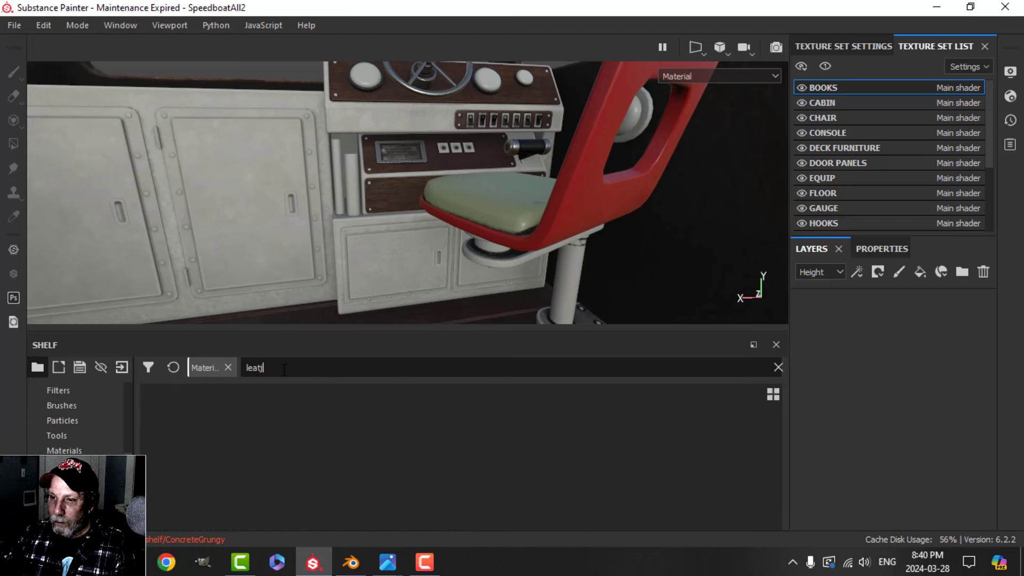
key(BackSpace)
text(h)
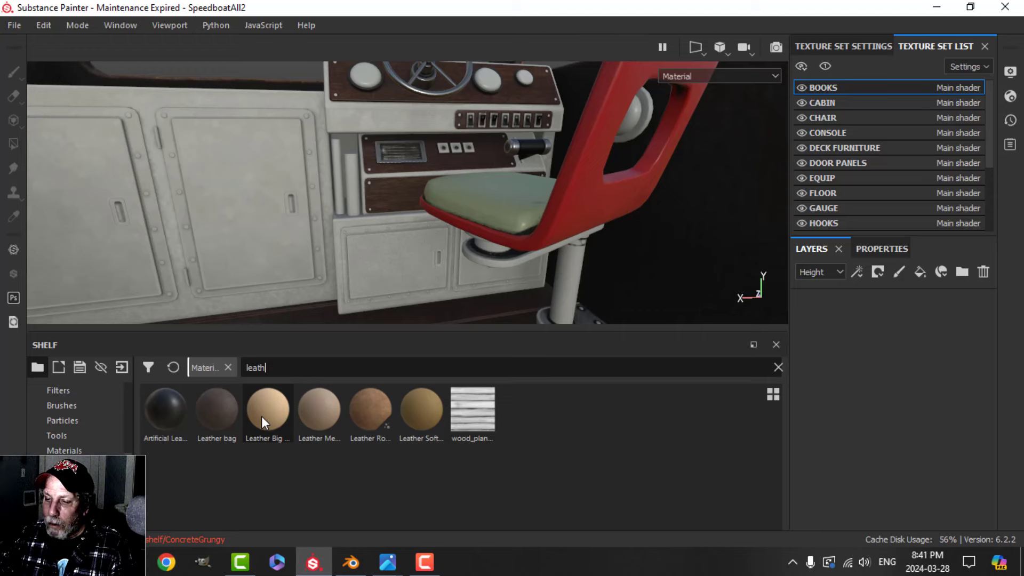
Add the Leather bag material as a layer in the BOOKS texture set and bring the books close into view.
click(226, 424)
drag(226, 425, 901, 395)
scroll(376, 223, up, 5)
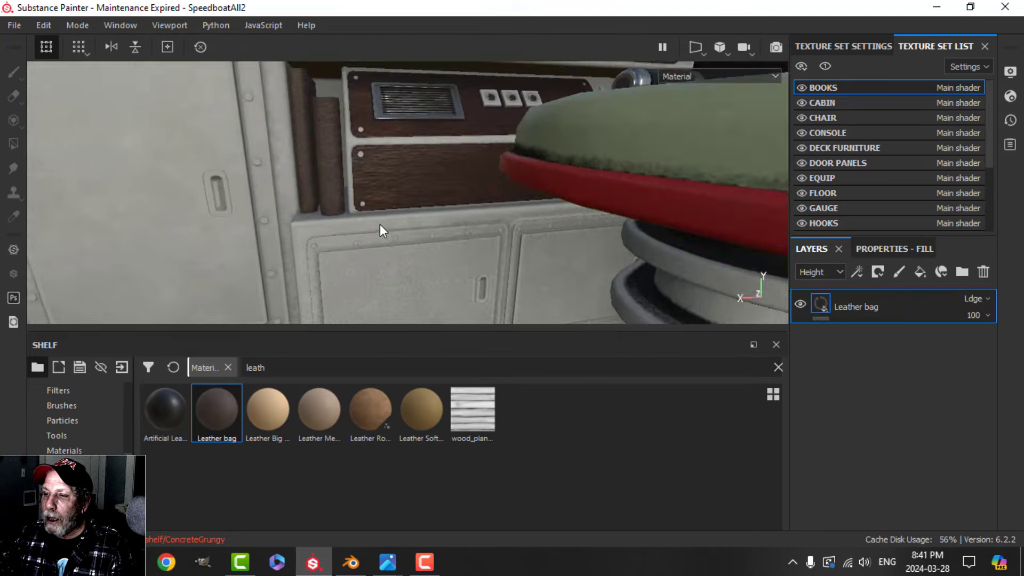
alt+drag(350, 216, 416, 247)
Set the Leather bag layer's roughness to 0.3566, leaving its main color as it is.
click(820, 308)
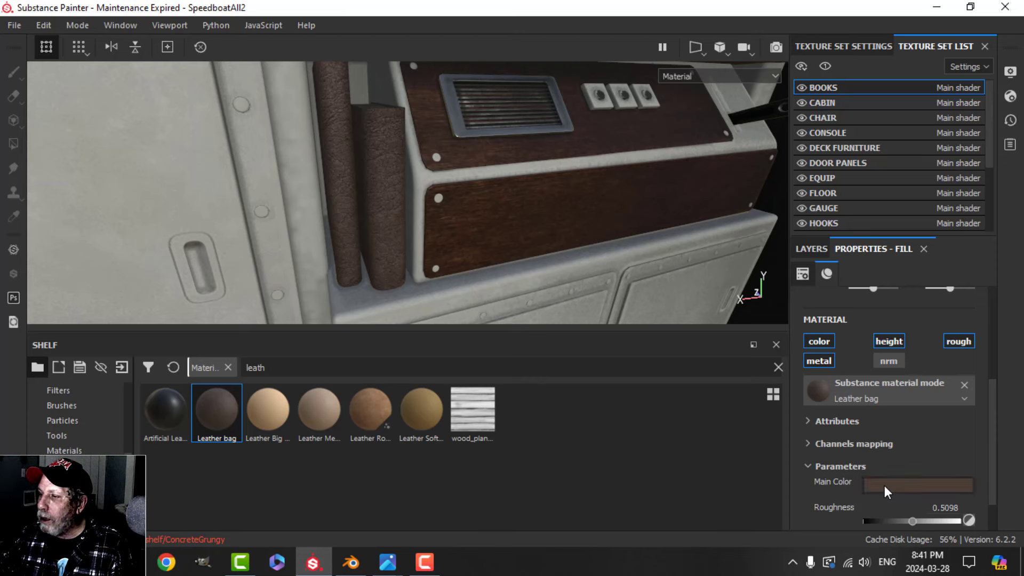
click(884, 485)
key(Escape)
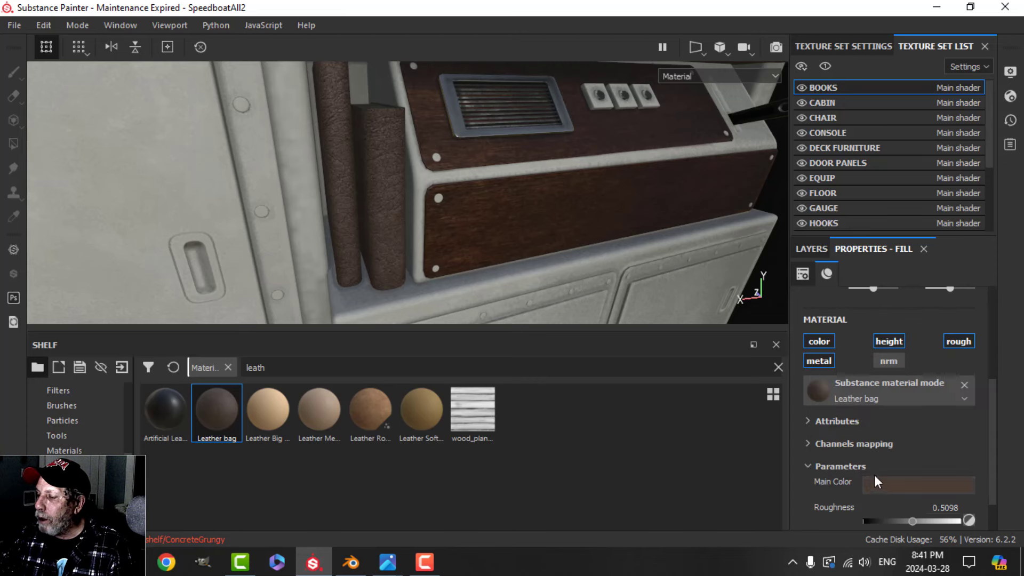
scroll(878, 477, down, 1)
drag(904, 477, 897, 477)
Set the Leather bag layer's normal intensity, height position and height range all to 0.
click(820, 493)
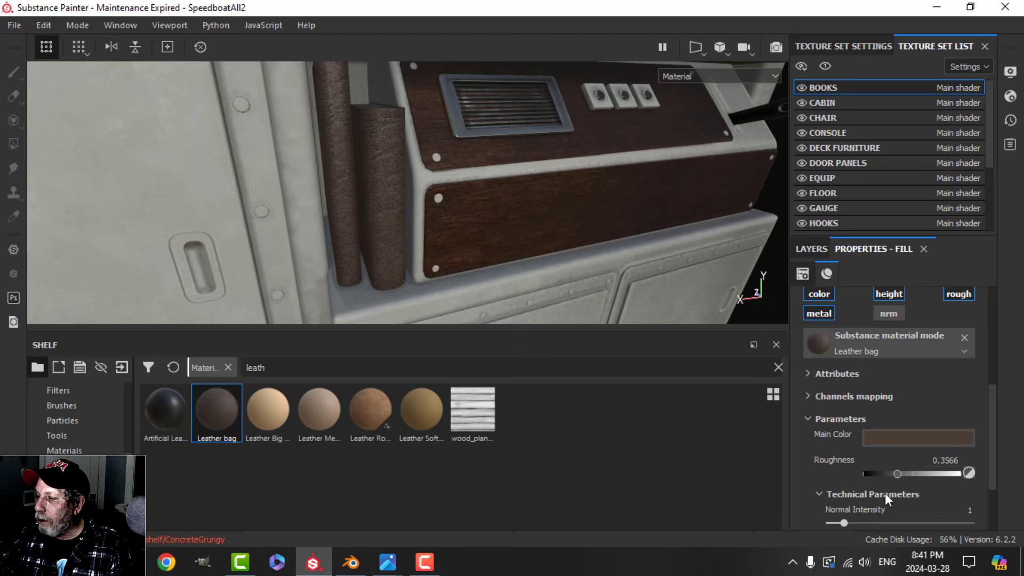
scroll(885, 492, down, 2)
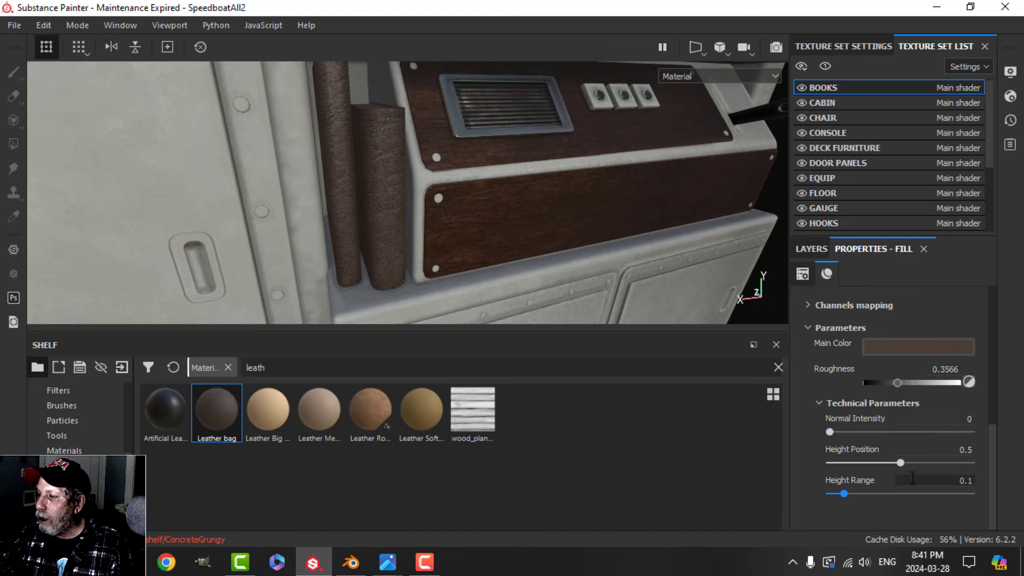
drag(904, 463, 792, 465)
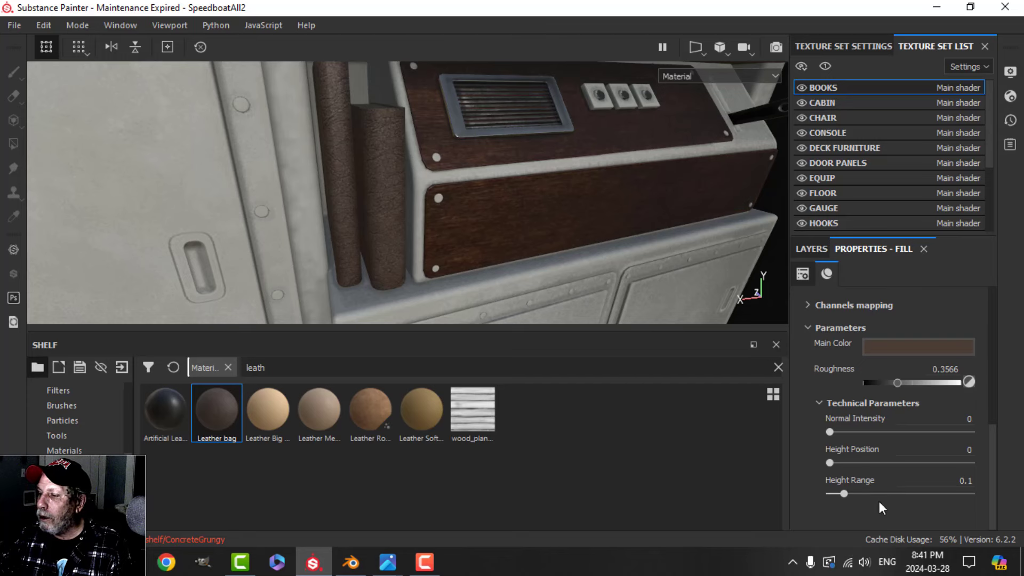
drag(850, 493, 821, 492)
Check the leather on the book spines and turn off the Leather bag layer's metal channel.
scroll(456, 225, up, 3)
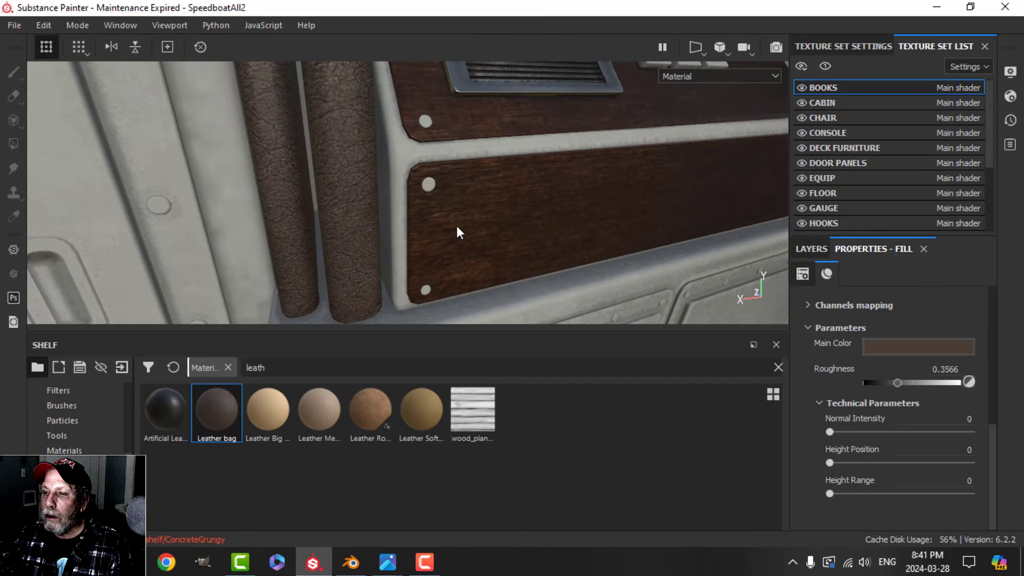
scroll(456, 230, down, 1)
scroll(853, 389, up, 3)
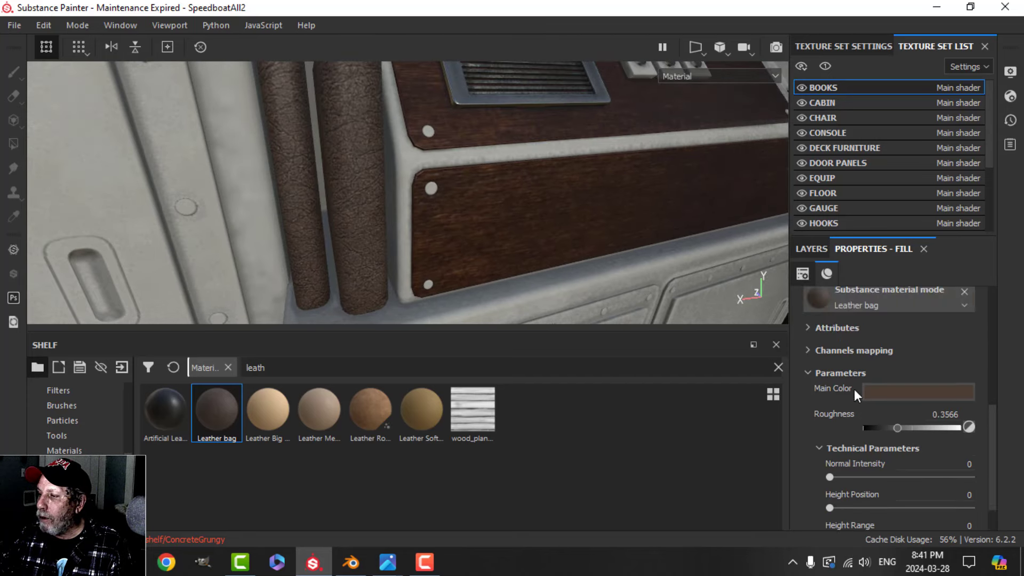
scroll(840, 392, up, 1)
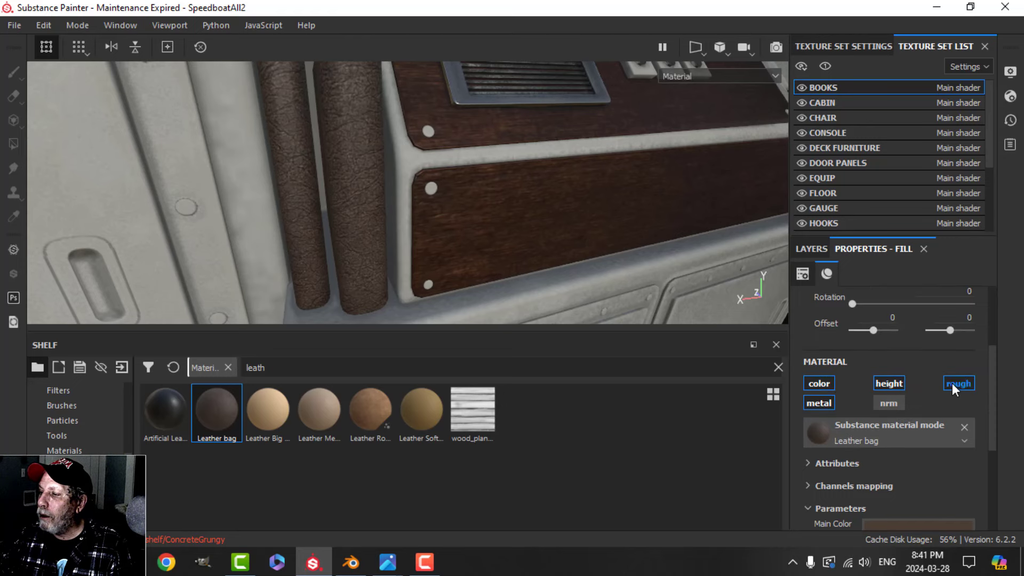
click(826, 405)
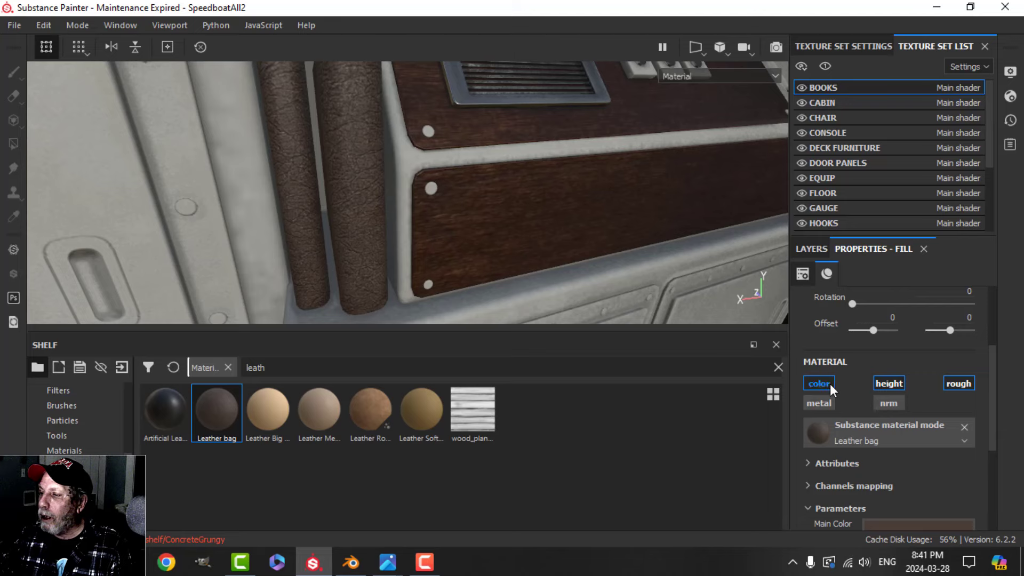
alt+drag(435, 241, 456, 206)
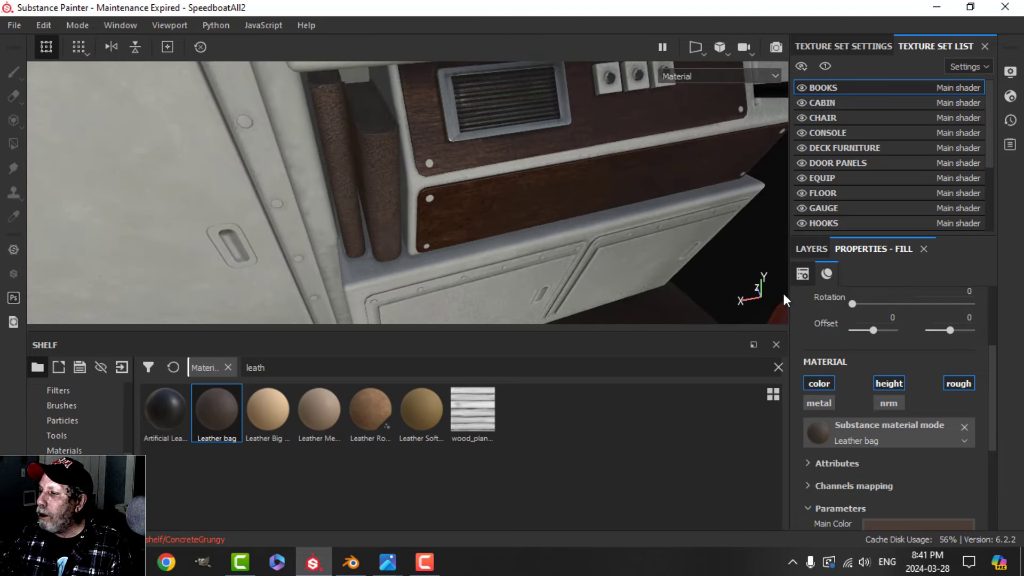
Add a fill layer above the Leather bag layer and keep only its color channel enabled.
click(812, 249)
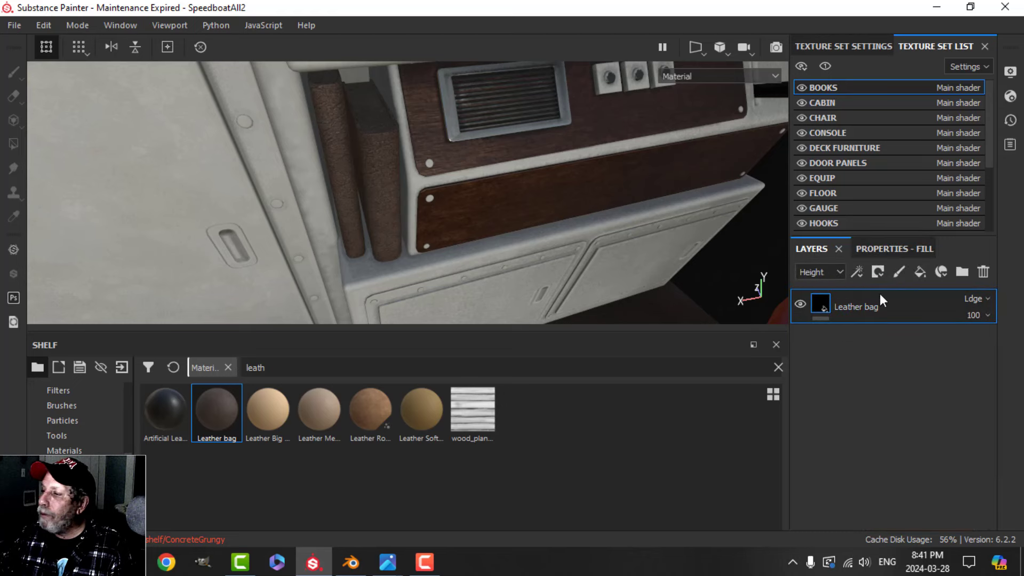
alt+drag(443, 167, 442, 181)
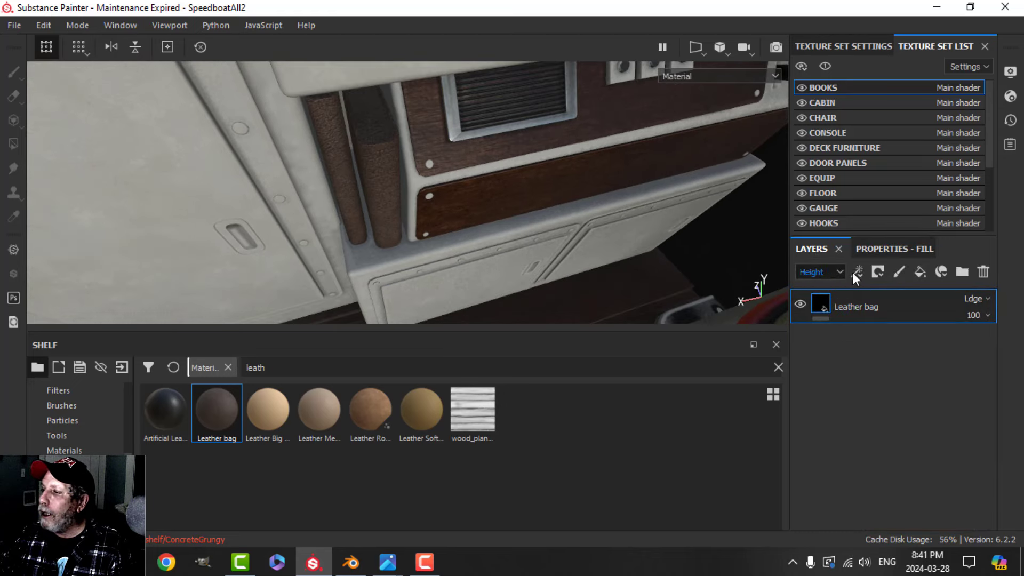
click(920, 271)
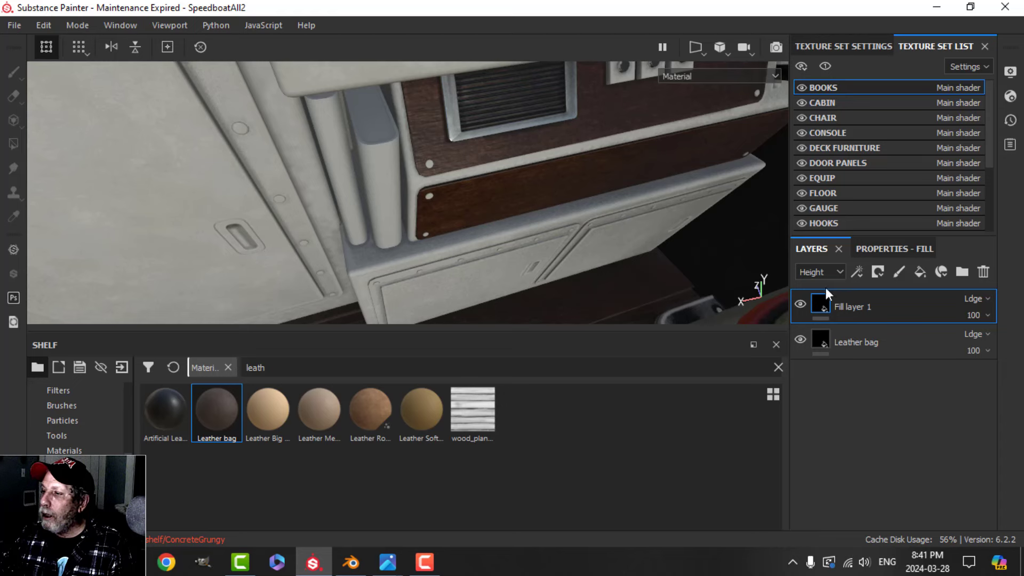
click(879, 249)
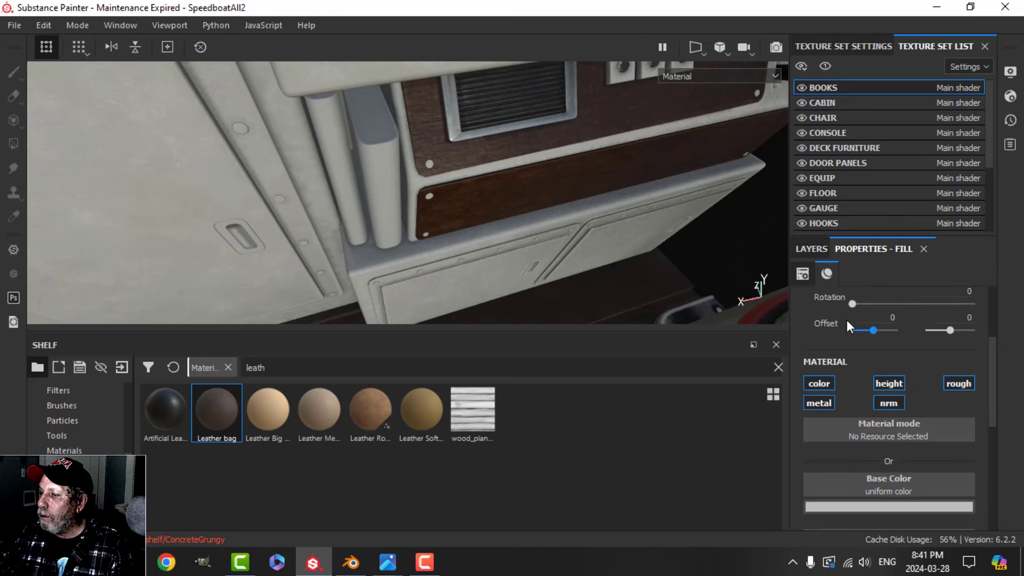
click(821, 381)
click(816, 249)
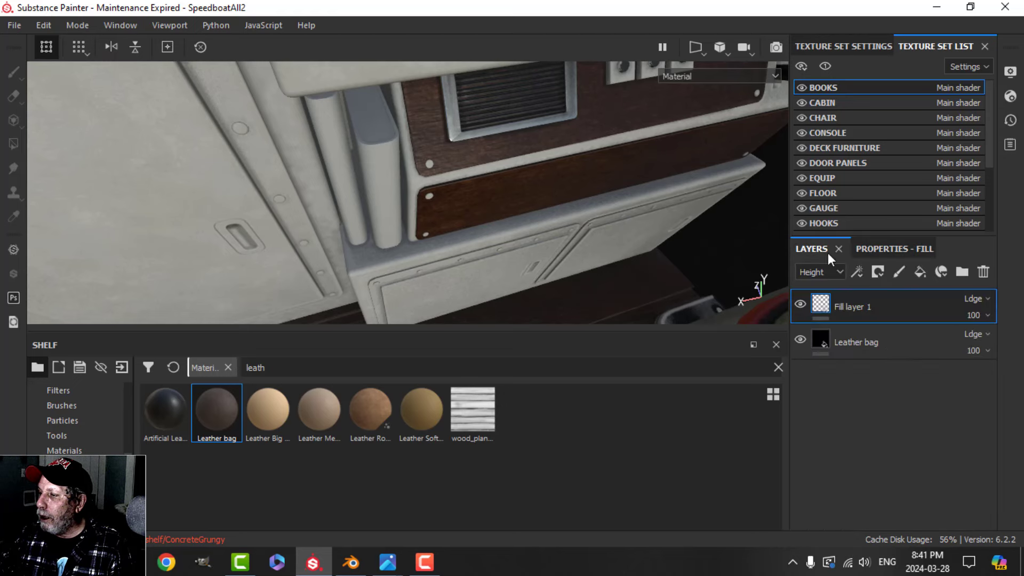
Add a black mask to the fill layer and reveal the thicker book's page surface using Polygon Fill in UV chunk mode.
click(877, 272)
click(890, 305)
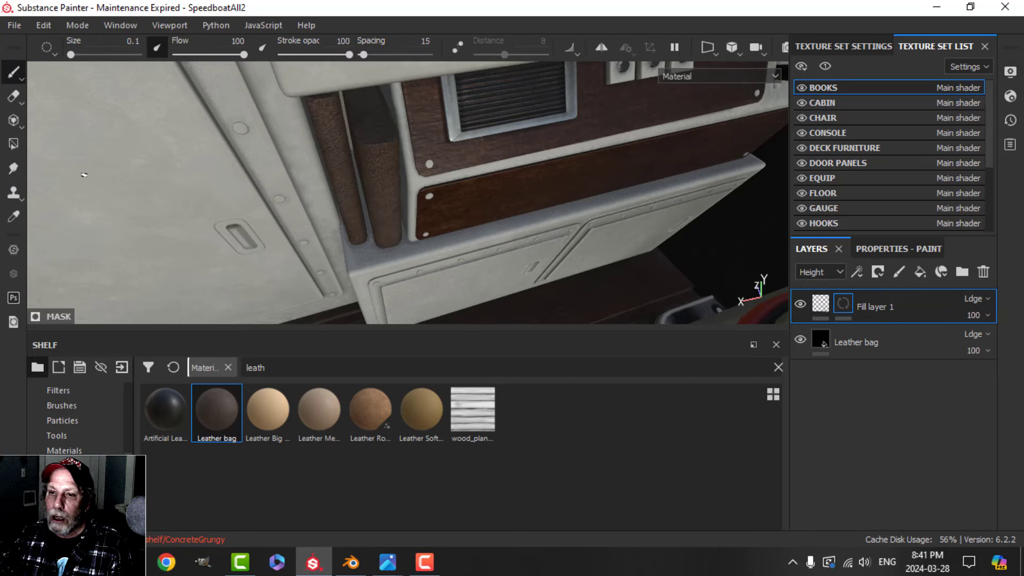
click(18, 149)
click(909, 251)
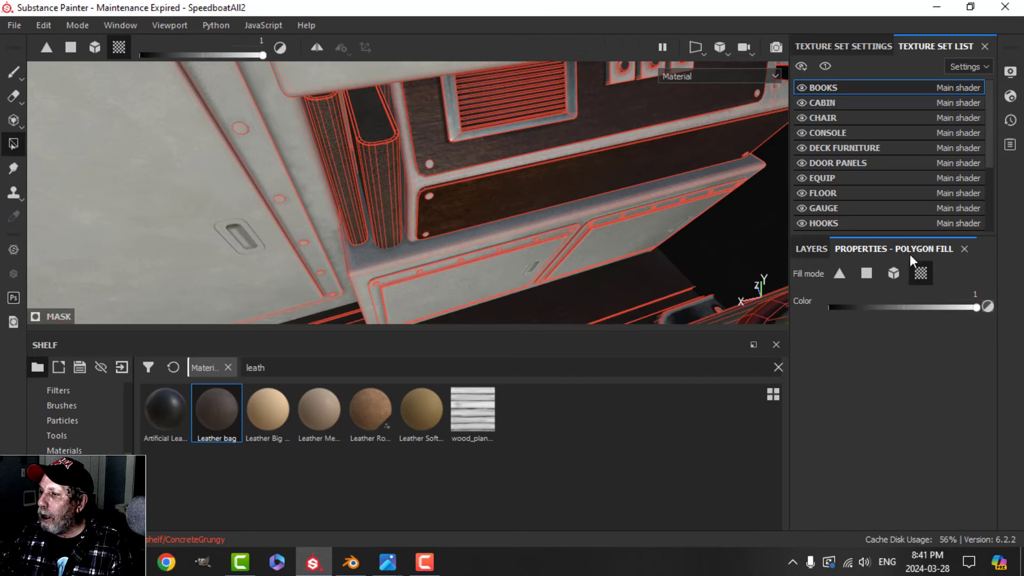
click(894, 273)
click(379, 132)
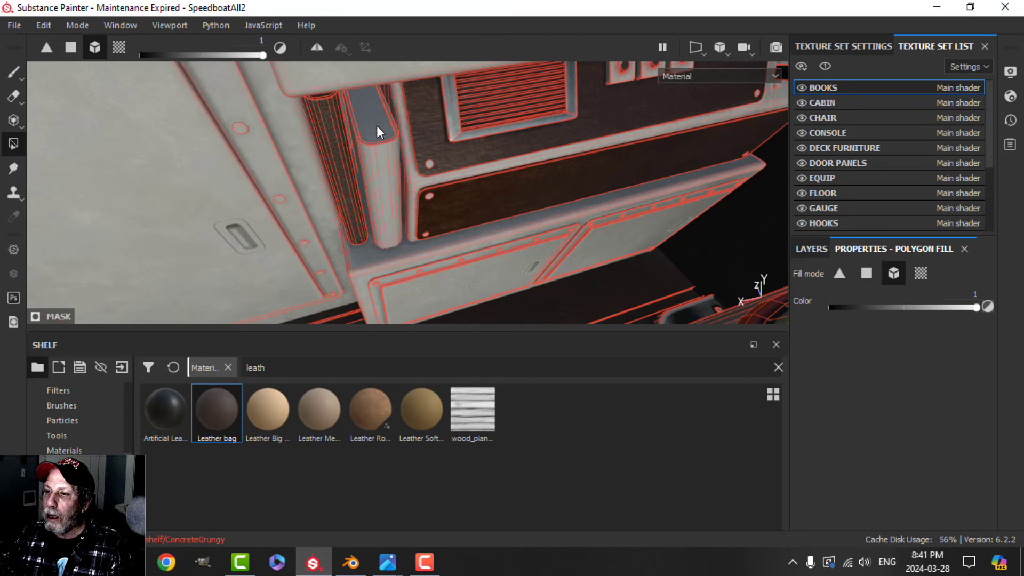
click(921, 273)
click(384, 123)
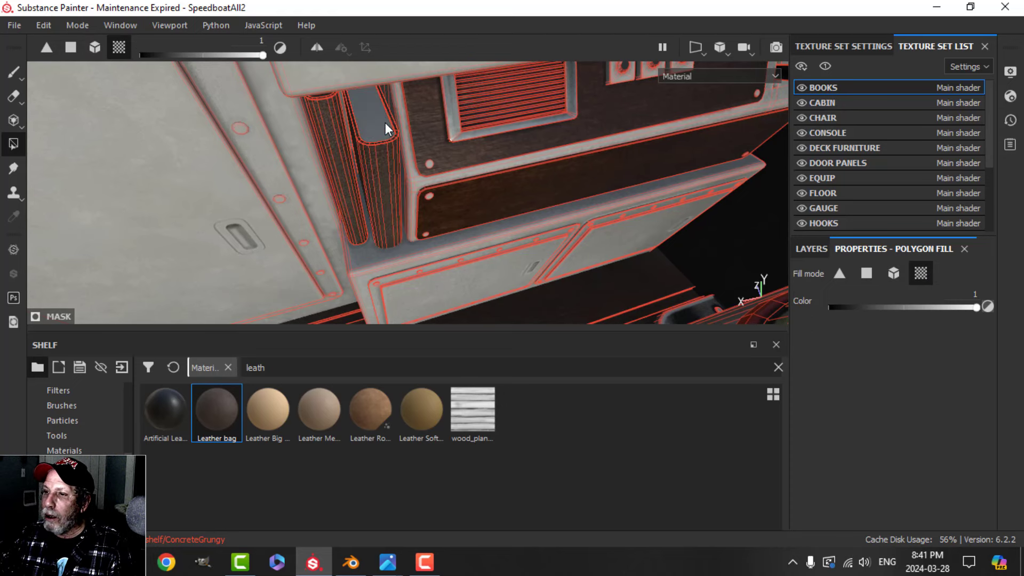
Reveal the page surface of the neighbouring thin book in the same mask and return to the Paint tool.
scroll(384, 167, down, 3)
alt+middle_drag(365, 167, 391, 235)
scroll(392, 239, up, 4)
scroll(391, 239, up, 5)
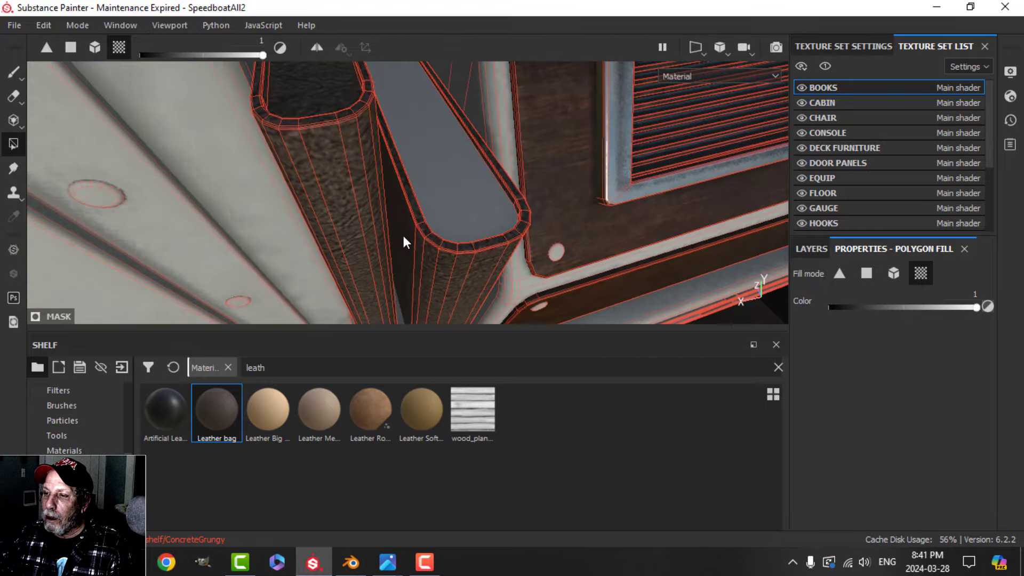
alt+drag(402, 235, 401, 224)
click(14, 70)
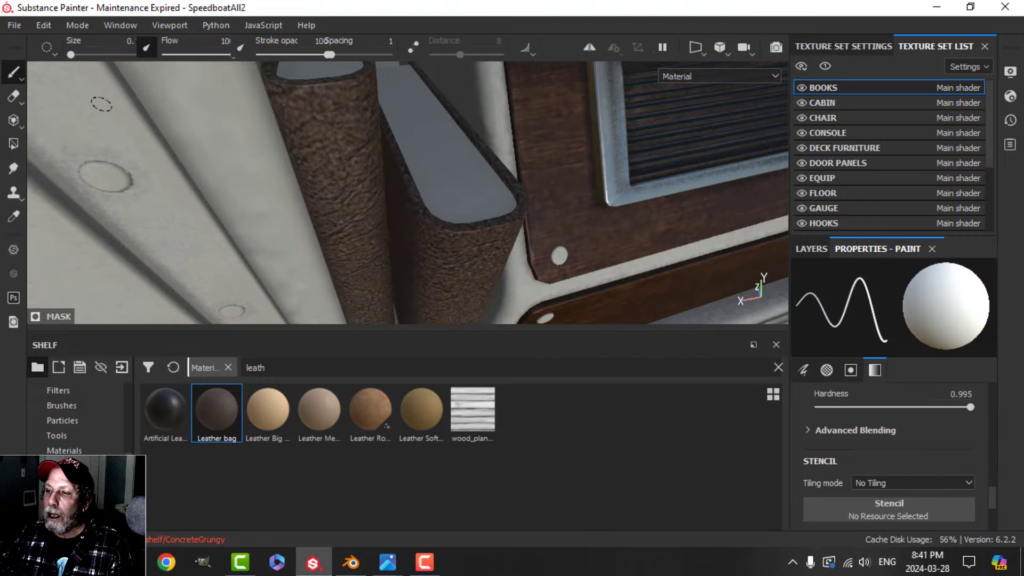
Examine the finished books and the surrounding console, cabinets and chair from several angles while rotating the environment lighting.
mouse_move(453, 202)
alt+mouse_down()
mouse_move(497, 242)
mouse_move(499, 284)
alt+mouse_up()
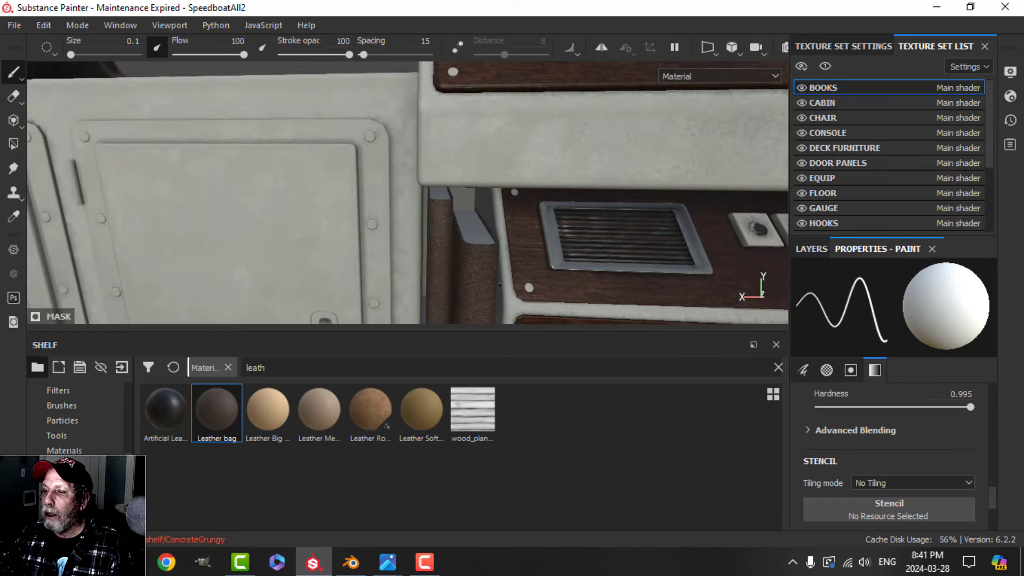
shift+right_drag(571, 253, 526, 267)
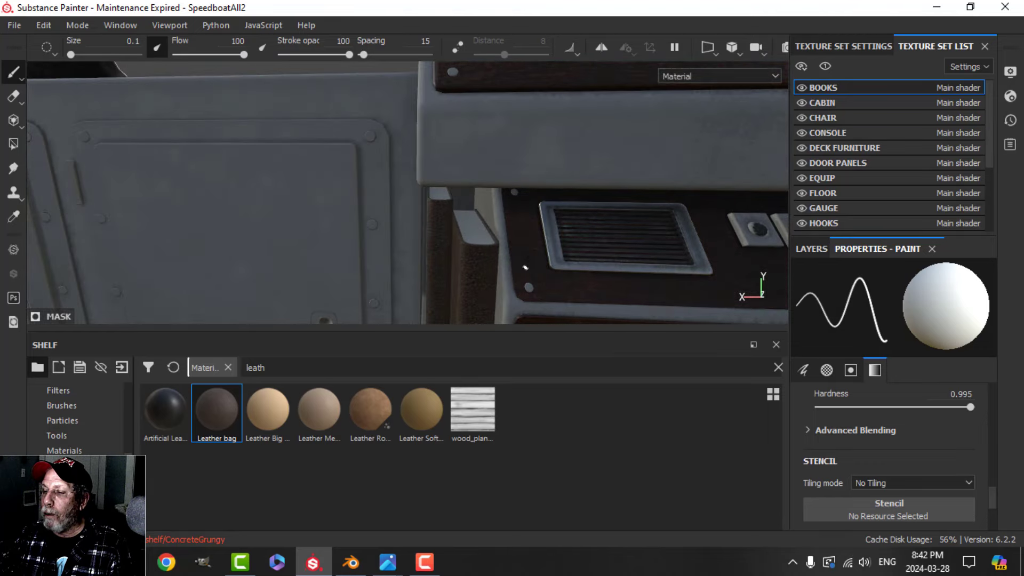
scroll(540, 266, up, 4)
scroll(540, 266, down, 10)
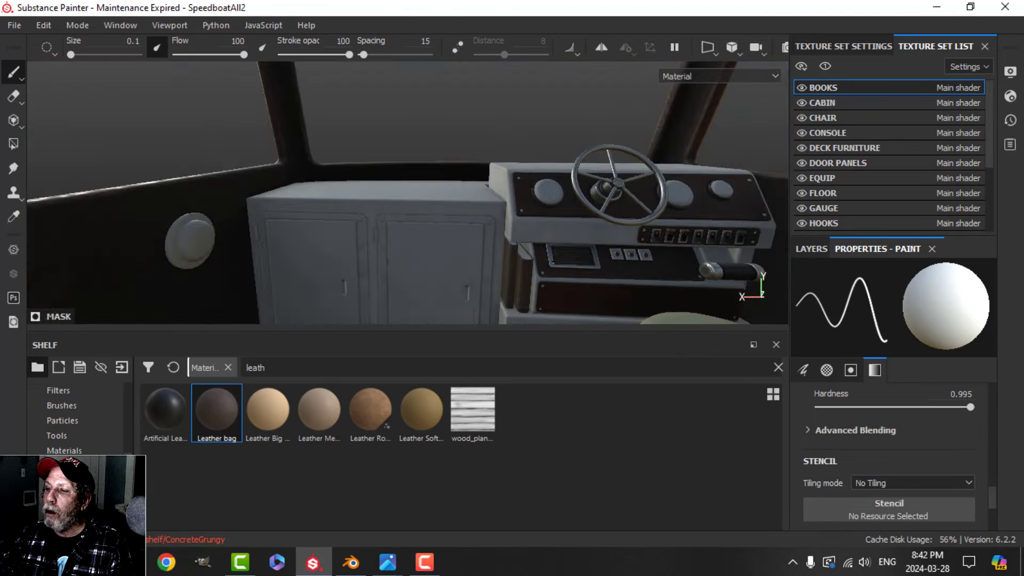
alt+drag(518, 237, 497, 239)
scroll(526, 236, up, 1)
scroll(526, 237, down, 4)
mouse_move(501, 237)
shift+right_down()
mouse_move(518, 236)
mouse_move(509, 242)
shift+right_up()
scroll(507, 247, down, 2)
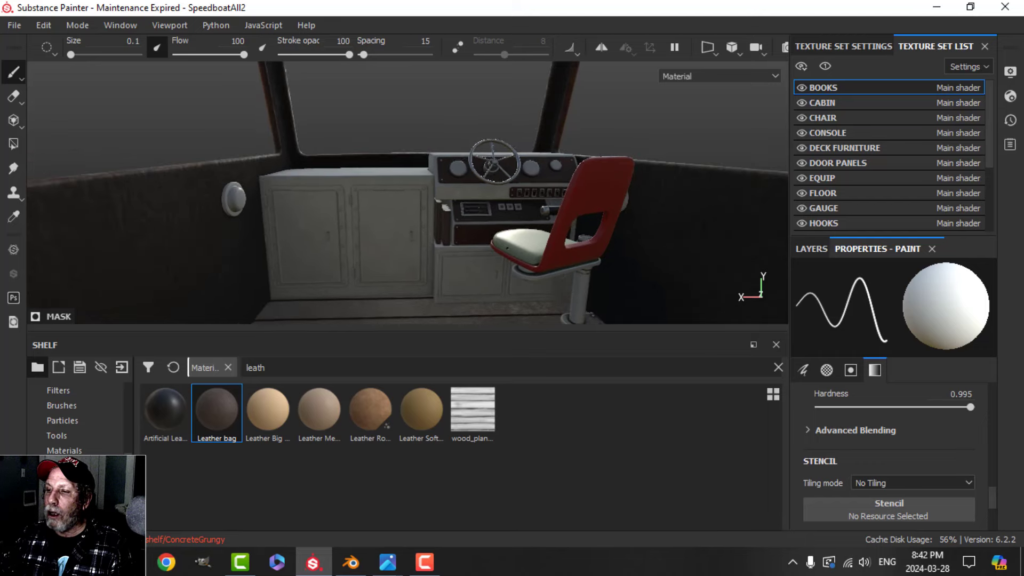
alt+drag(507, 248, 534, 248)
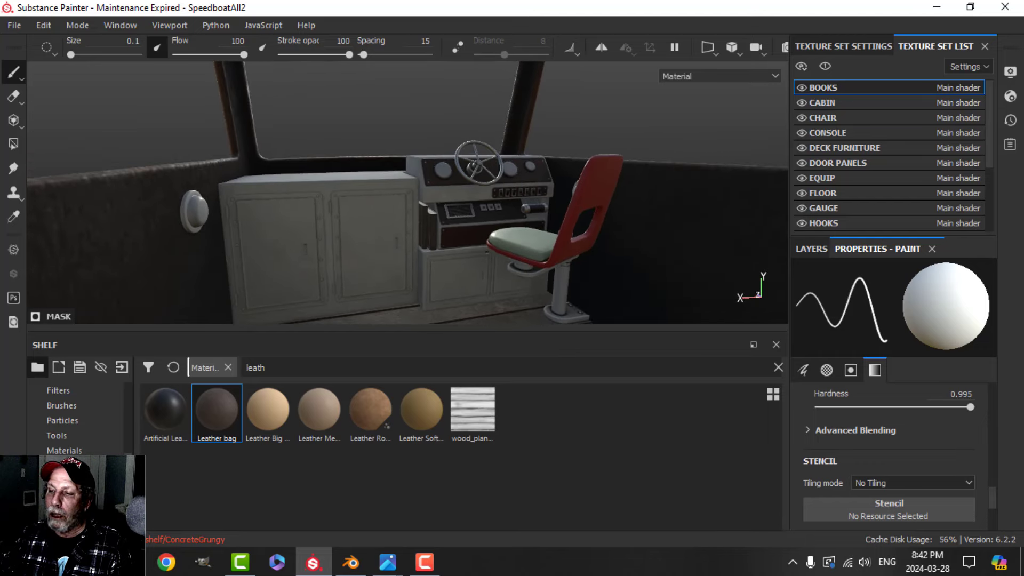
scroll(528, 243, up, 5)
alt+middle_drag(432, 178, 579, 189)
alt+drag(578, 189, 550, 203)
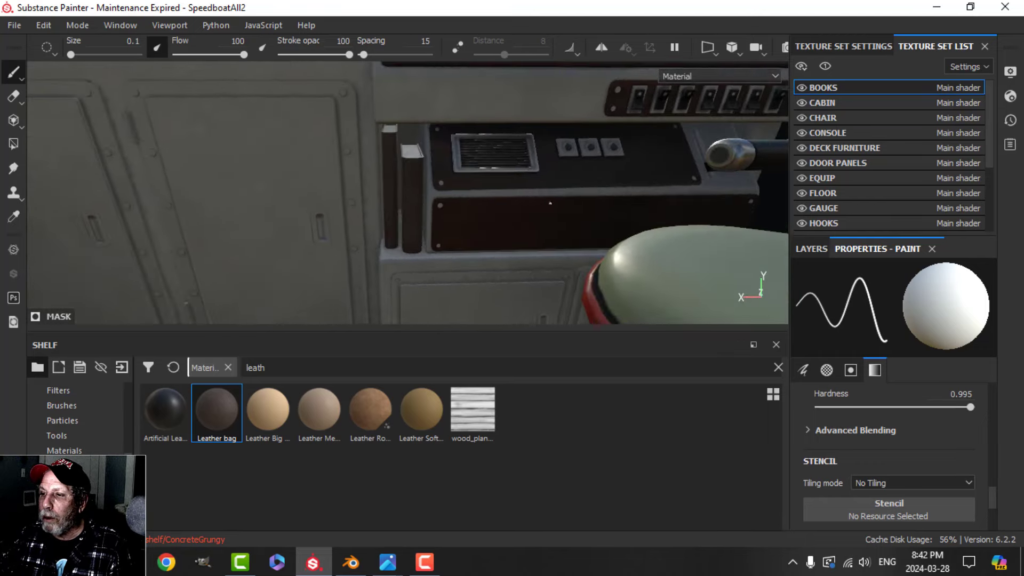
scroll(469, 216, up, 4)
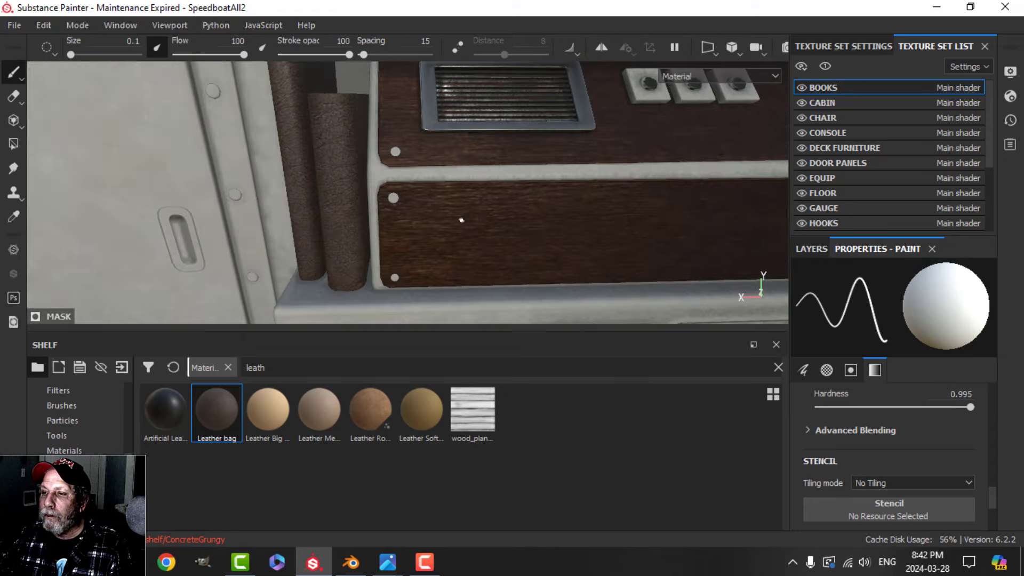
mouse_move(462, 220)
alt+mouse_down()
mouse_move(480, 219)
mouse_move(468, 210)
mouse_move(458, 214)
mouse_move(491, 216)
alt+mouse_up()
Duplicate the Leather bag layer in the BOOKS texture set.
click(813, 249)
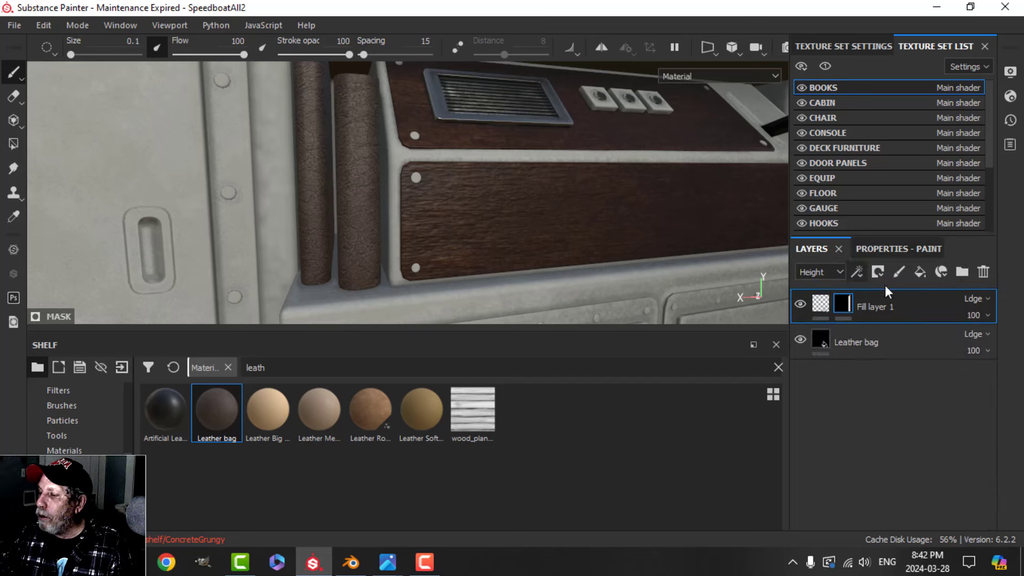
click(863, 348)
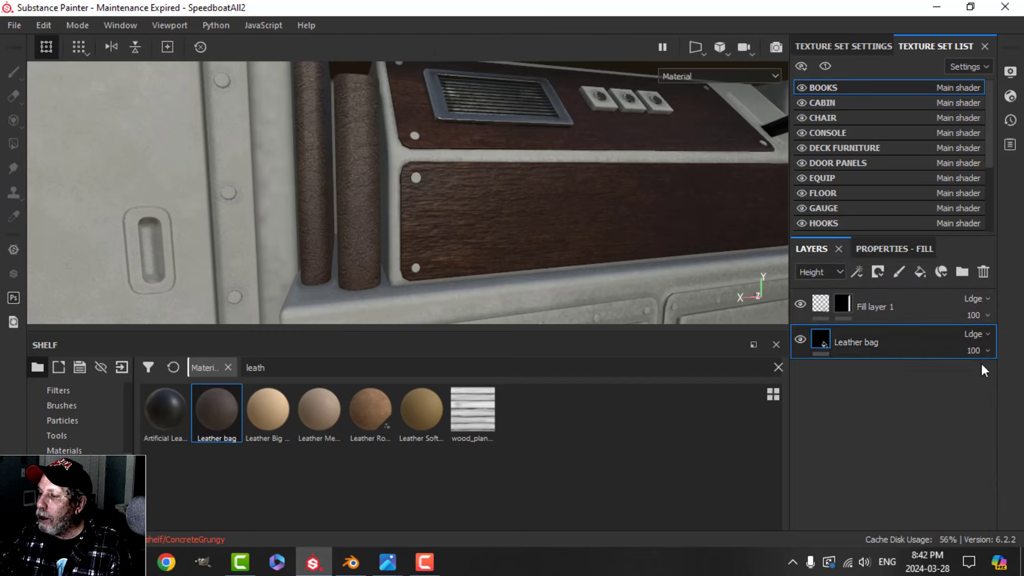
right_click(888, 348)
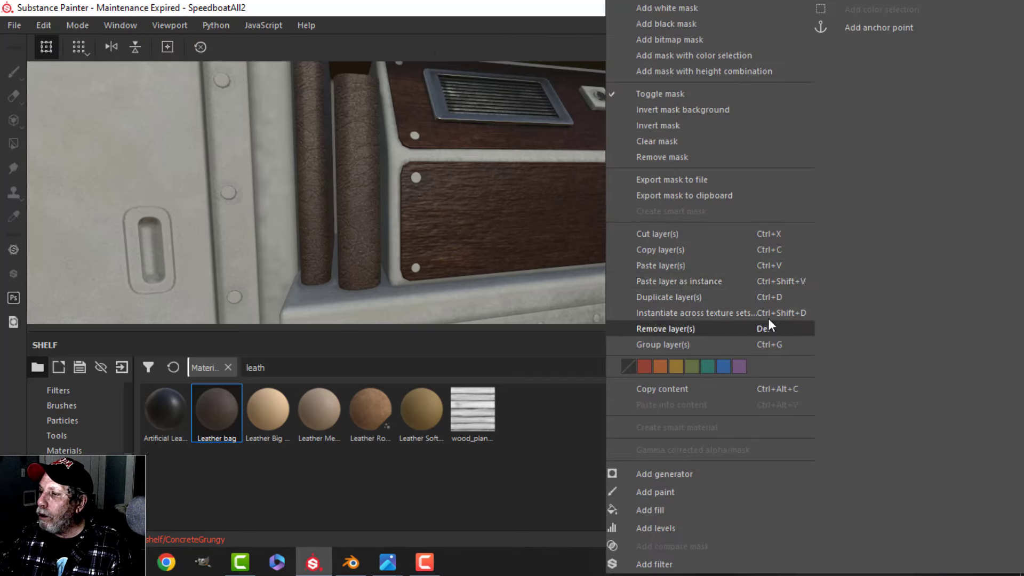
click(674, 297)
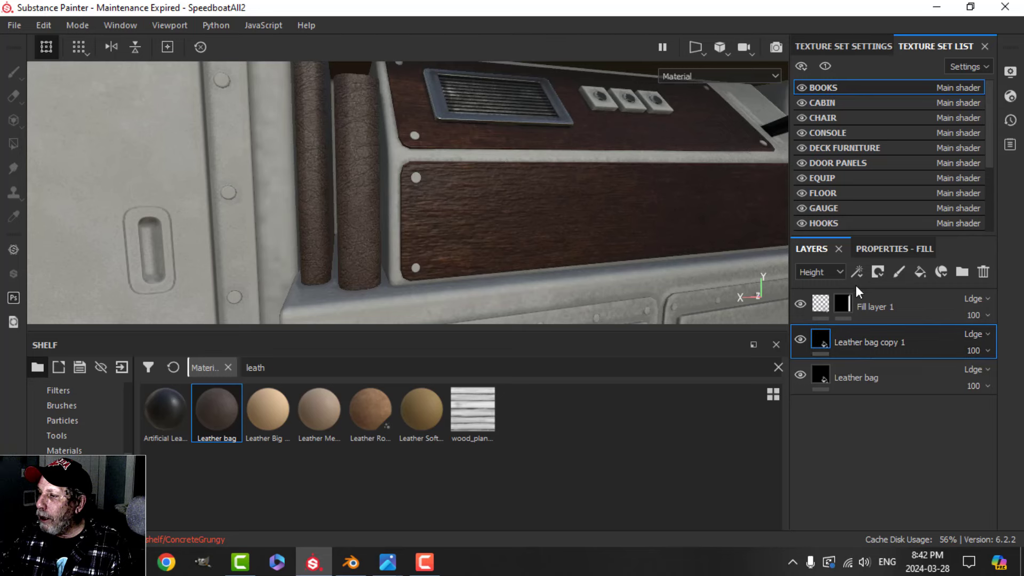
Set the duplicated leather layer's Main Color to an olive green of about R 0.514, G 0.515, B 0.305.
click(885, 250)
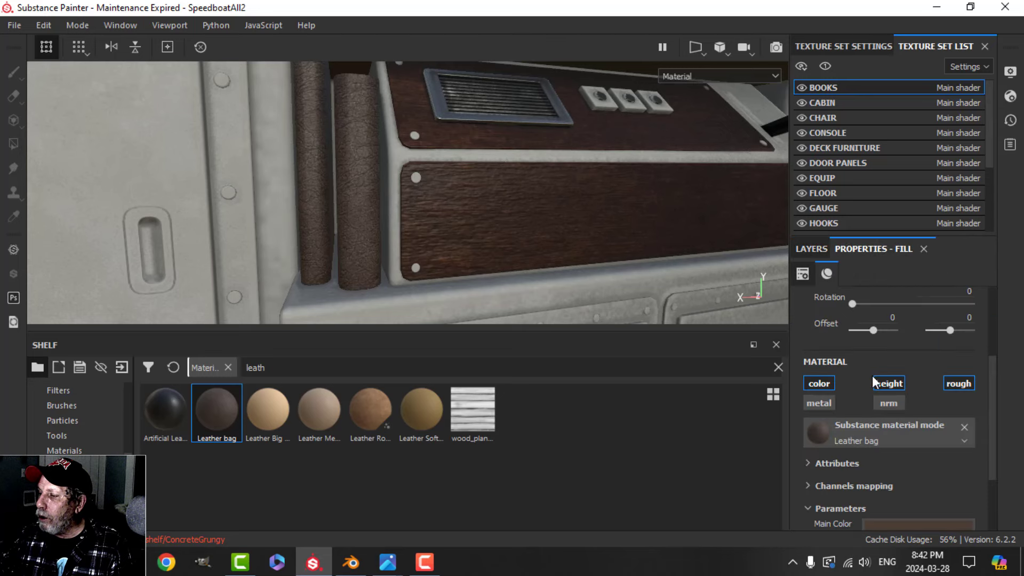
scroll(871, 375, down, 3)
click(890, 436)
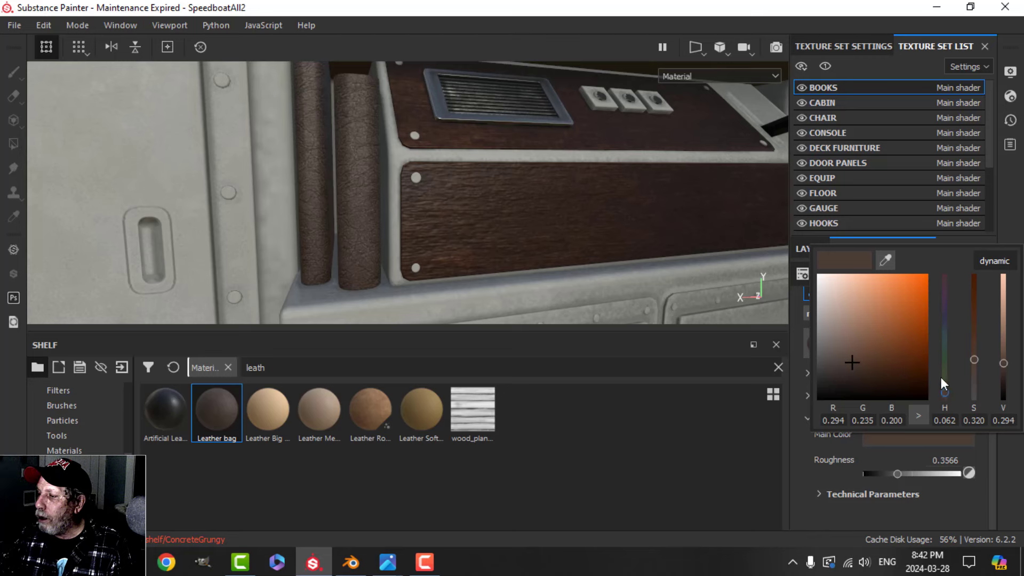
drag(944, 393, 943, 378)
drag(863, 348, 862, 335)
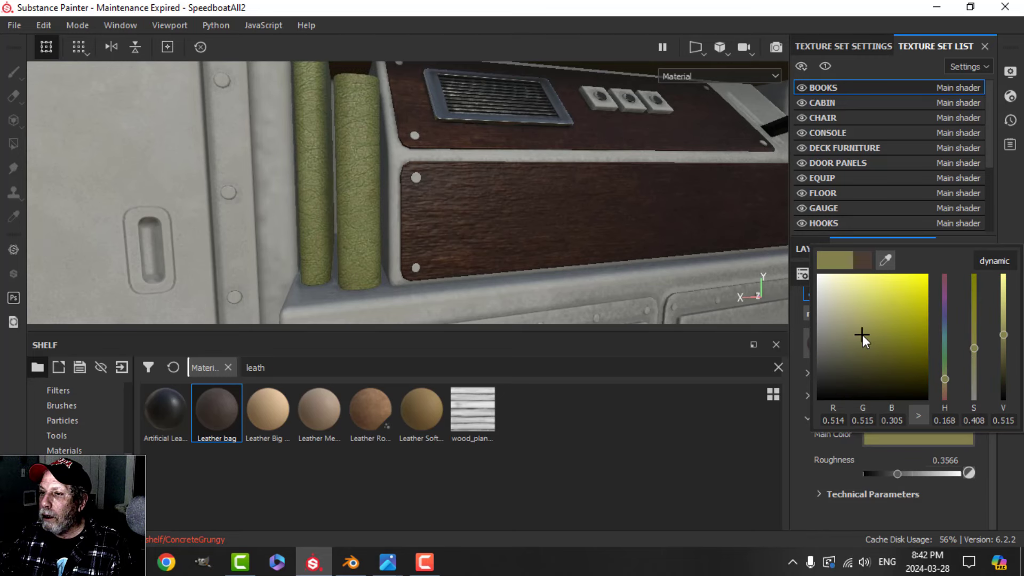
click(849, 245)
Add a black mask to the green leather layer, reveal the thin book's cover with Polygon Fill, and return to the Paint tool.
click(850, 246)
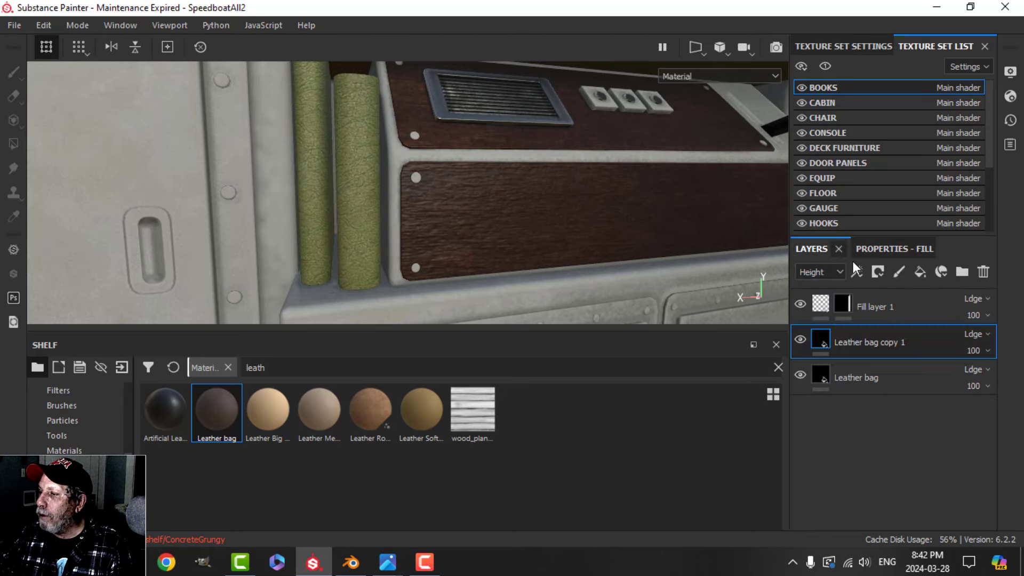
click(877, 272)
click(901, 301)
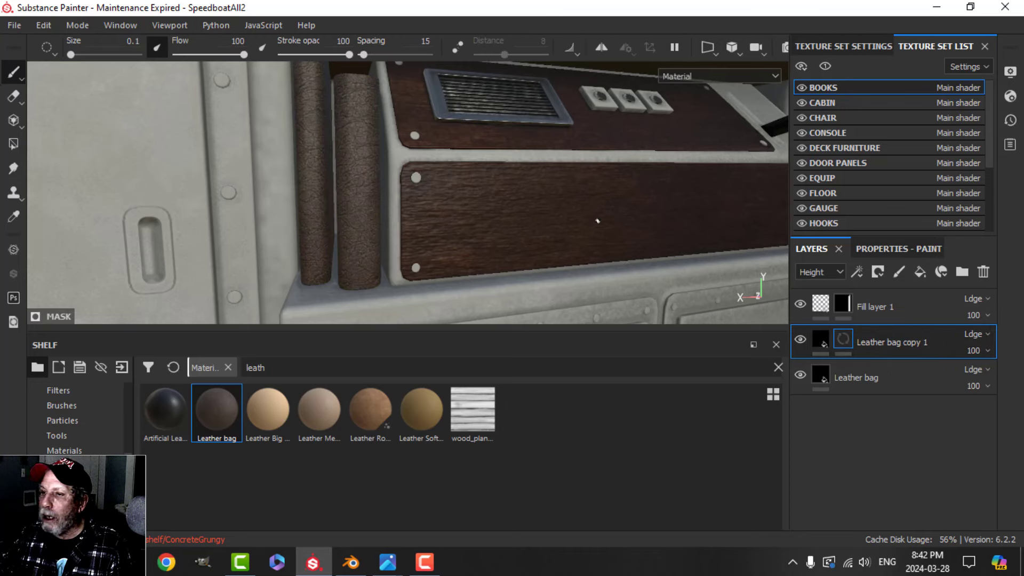
click(15, 144)
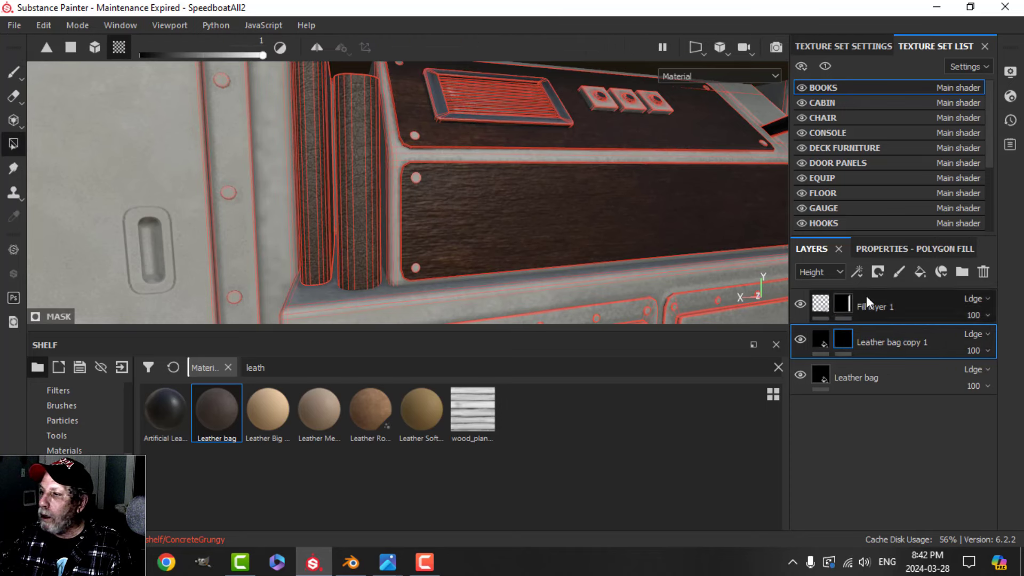
click(319, 179)
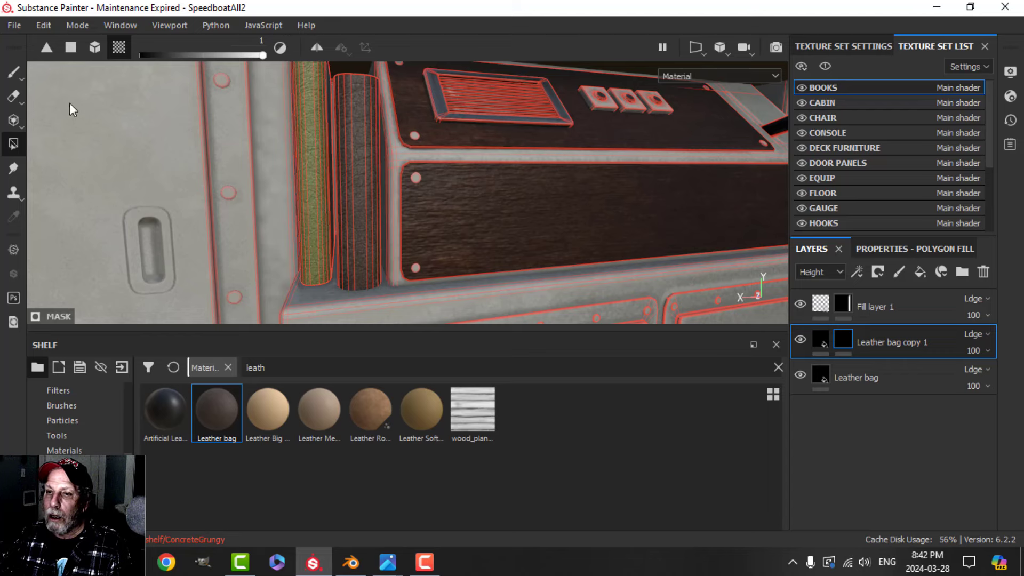
click(16, 74)
Examine the green and brown books beside the console from close up and from across the cabin.
mouse_move(397, 203)
alt+mouse_down()
mouse_move(420, 197)
mouse_move(407, 213)
alt+mouse_up()
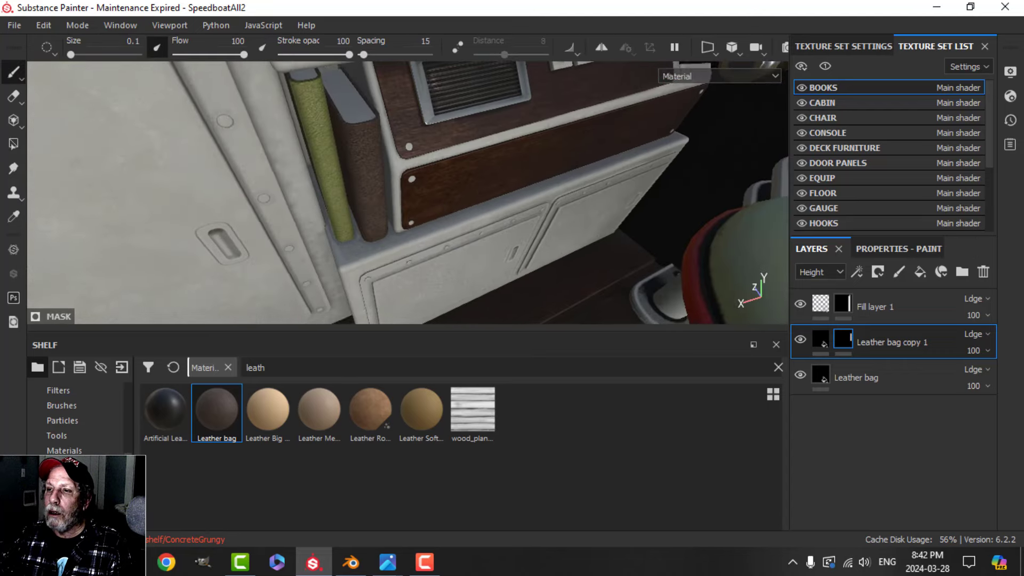
alt+middle_drag(399, 186, 432, 247)
scroll(432, 247, down, 5)
alt+drag(432, 247, 508, 228)
scroll(507, 240, up, 2)
scroll(507, 241, down, 3)
scroll(456, 239, down, 3)
scroll(482, 236, up, 3)
scroll(481, 248, down, 3)
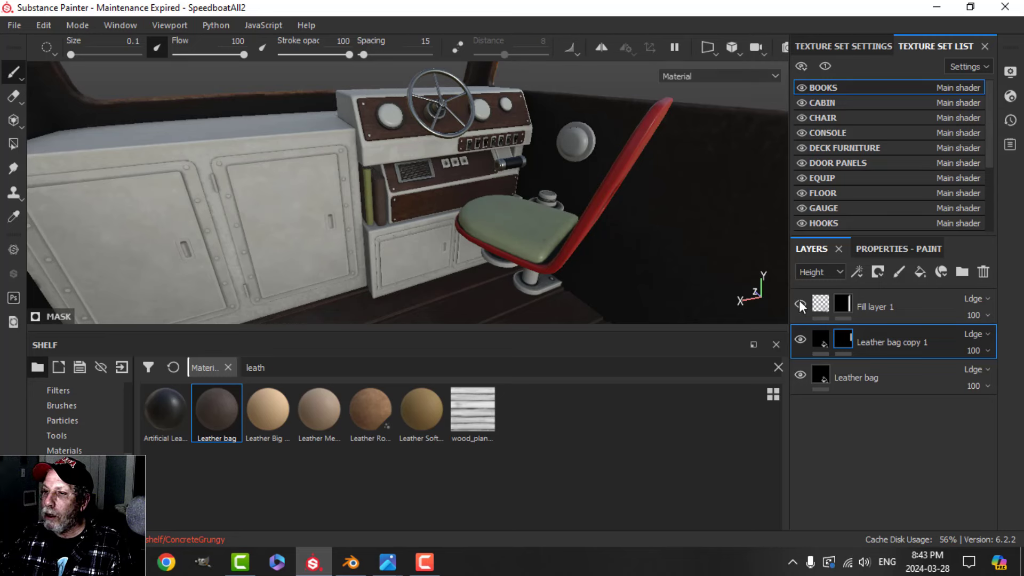
Rename the books' page fill layer Paper and paste a copy of the CONSOLE dirt layer above it in BOOKS.
click(880, 309)
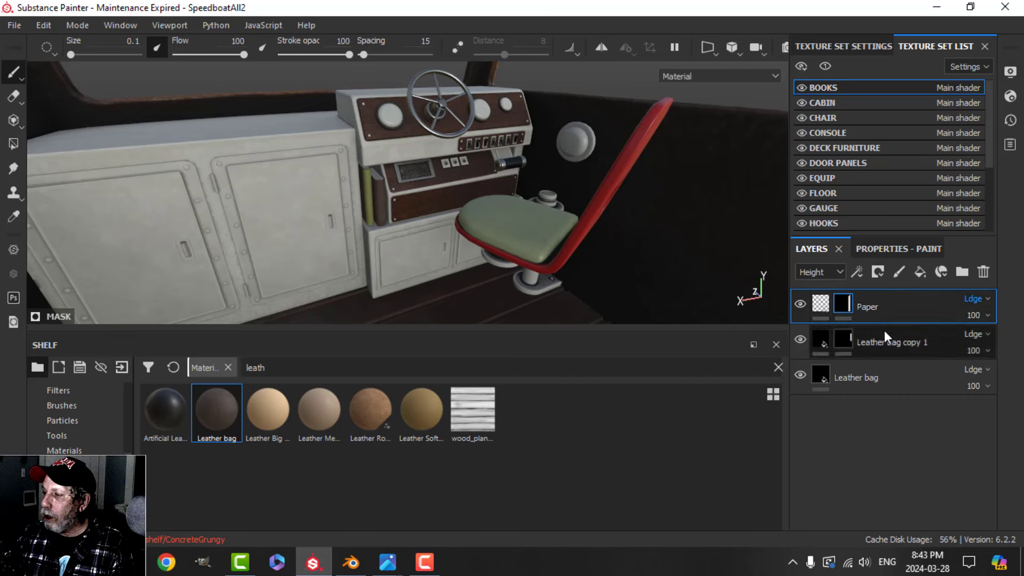
click(825, 131)
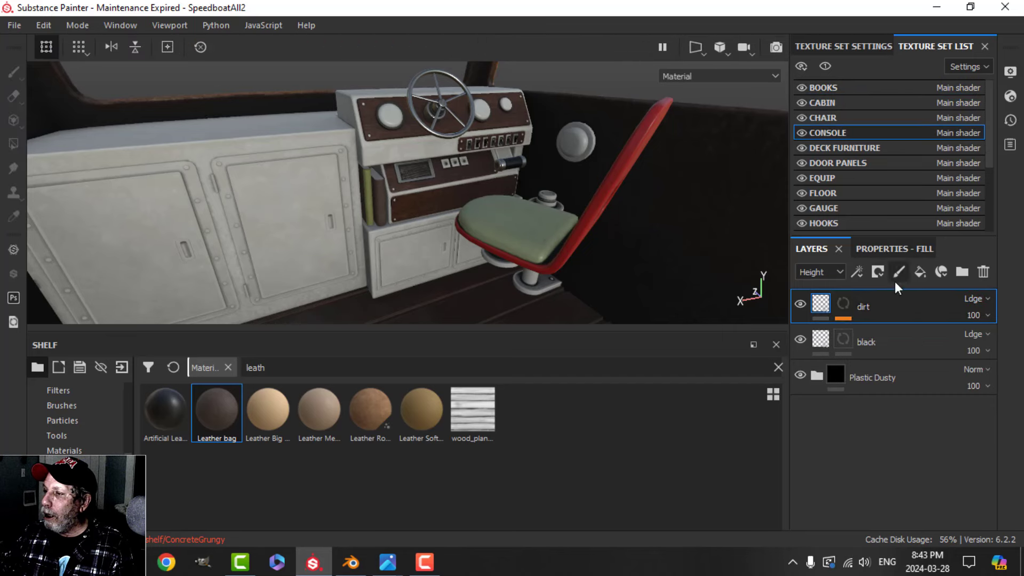
right_click(868, 305)
click(702, 236)
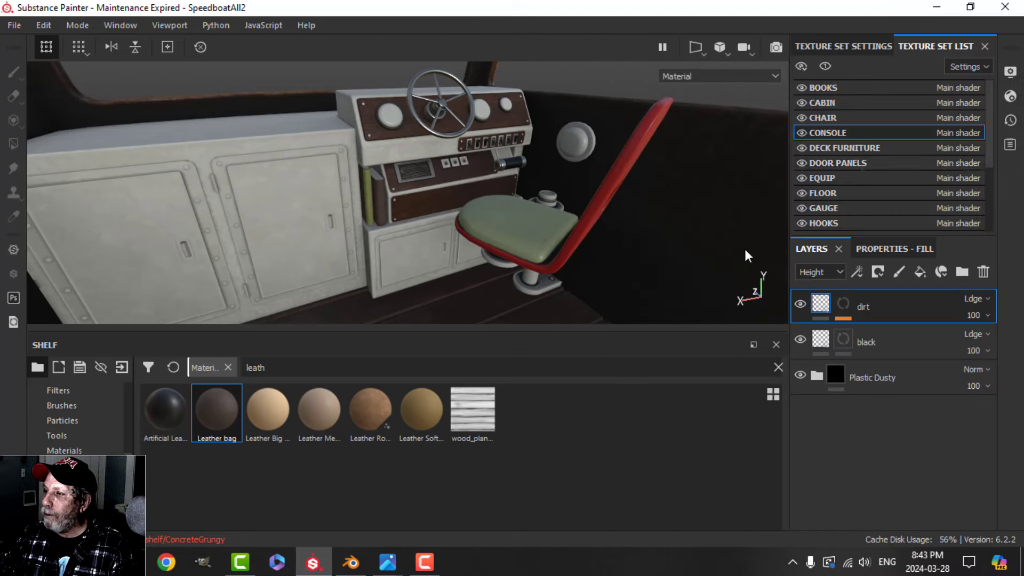
click(822, 88)
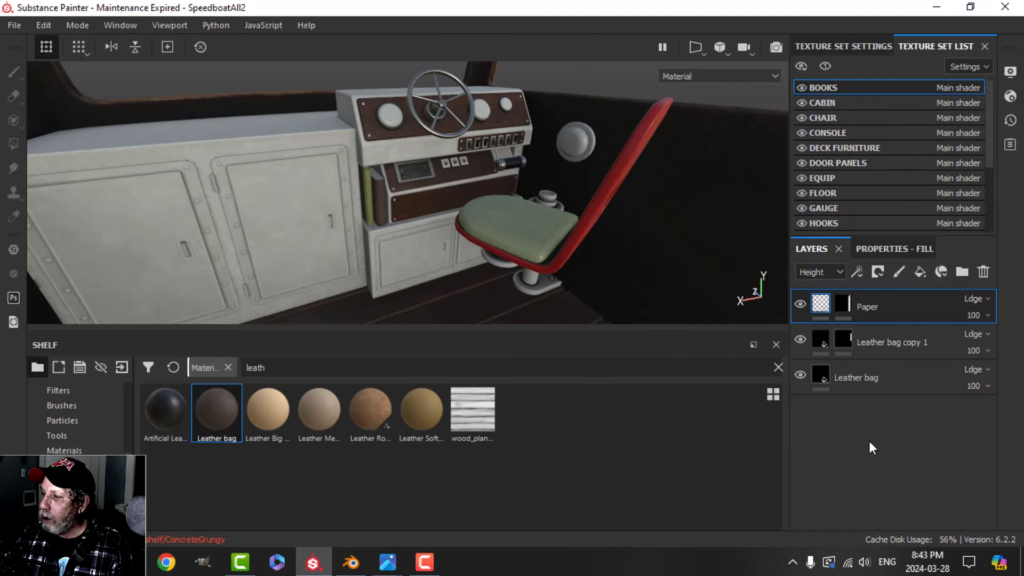
right_click(832, 431)
click(694, 264)
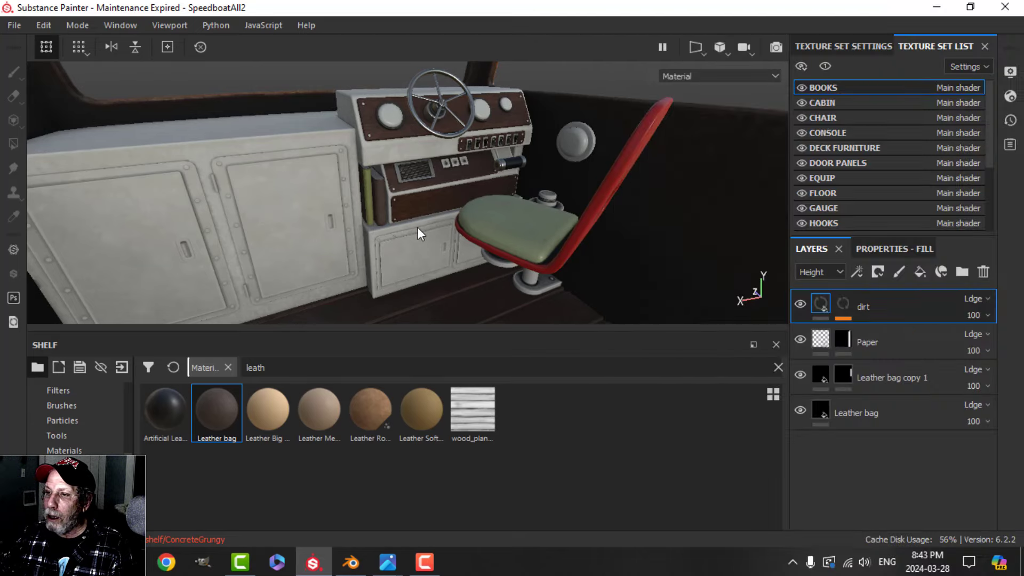
Examine the dirtied books, console panels, steering wheel, gauges and throttle lever from several angles and distances.
scroll(429, 234, up, 5)
scroll(459, 224, down, 5)
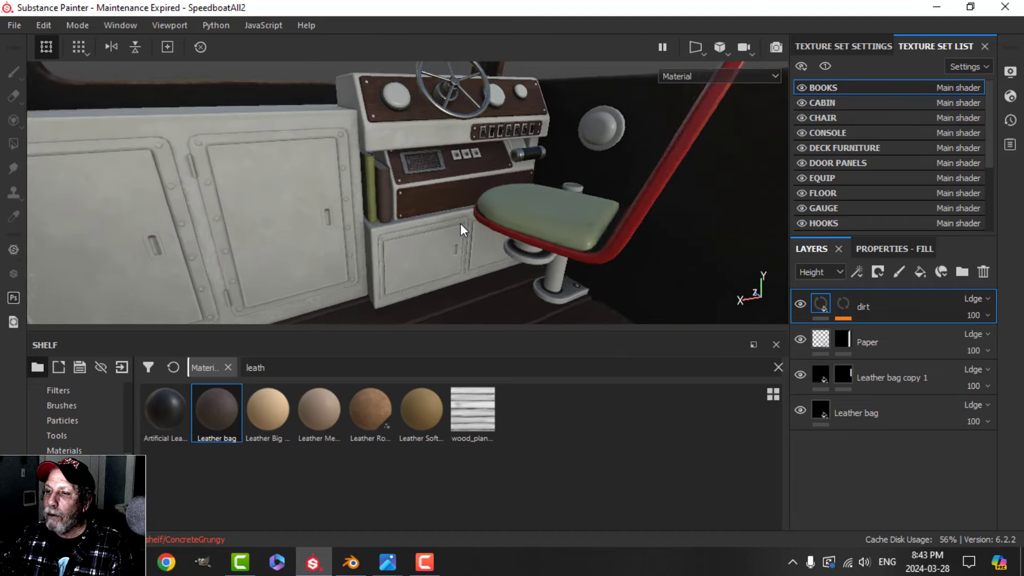
alt+drag(459, 224, 545, 254)
scroll(463, 247, up, 3)
scroll(475, 178, up, 4)
scroll(530, 237, down, 3)
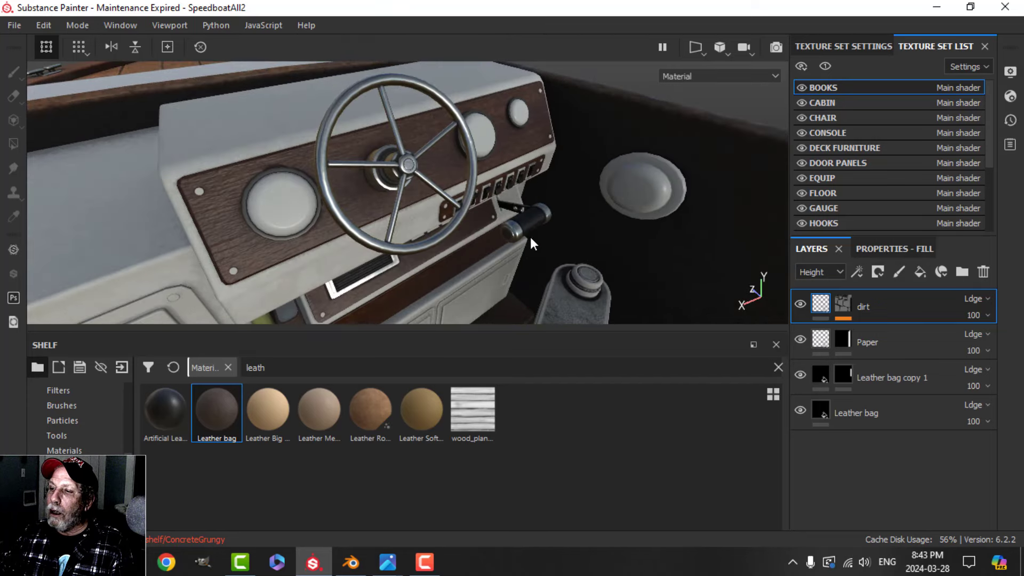
scroll(533, 249, down, 4)
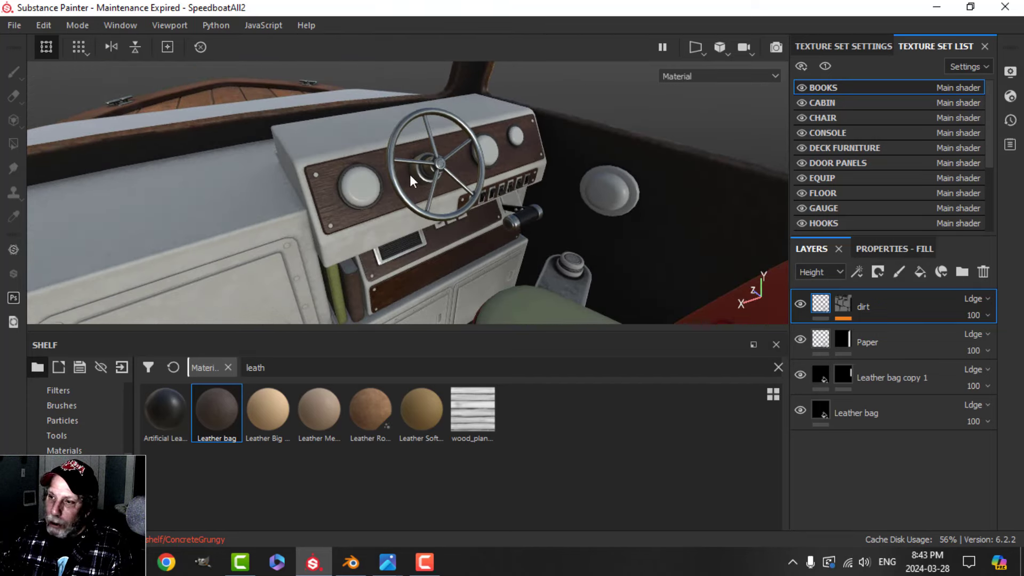
alt+drag(409, 174, 425, 152)
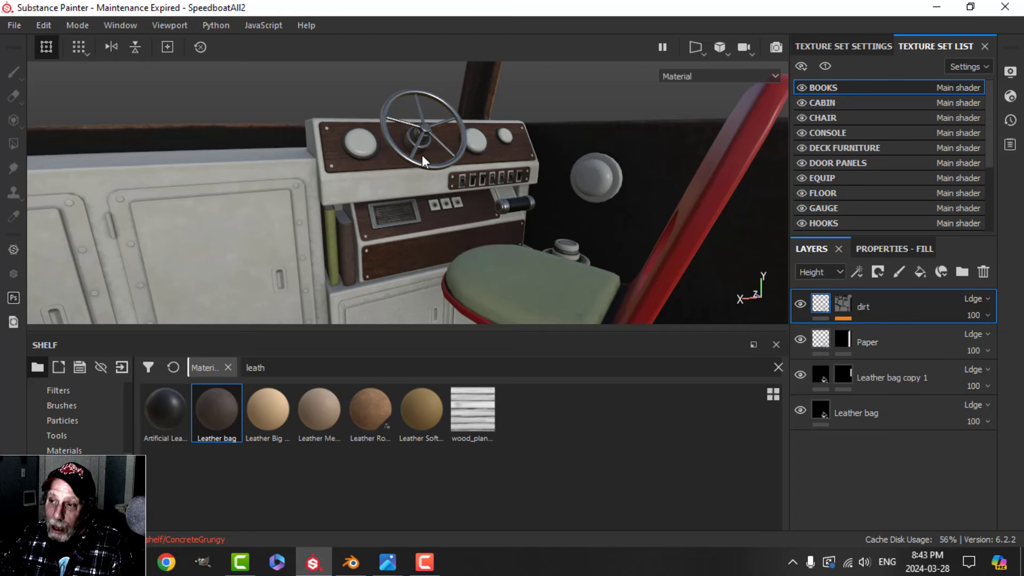
scroll(494, 237, up, 1)
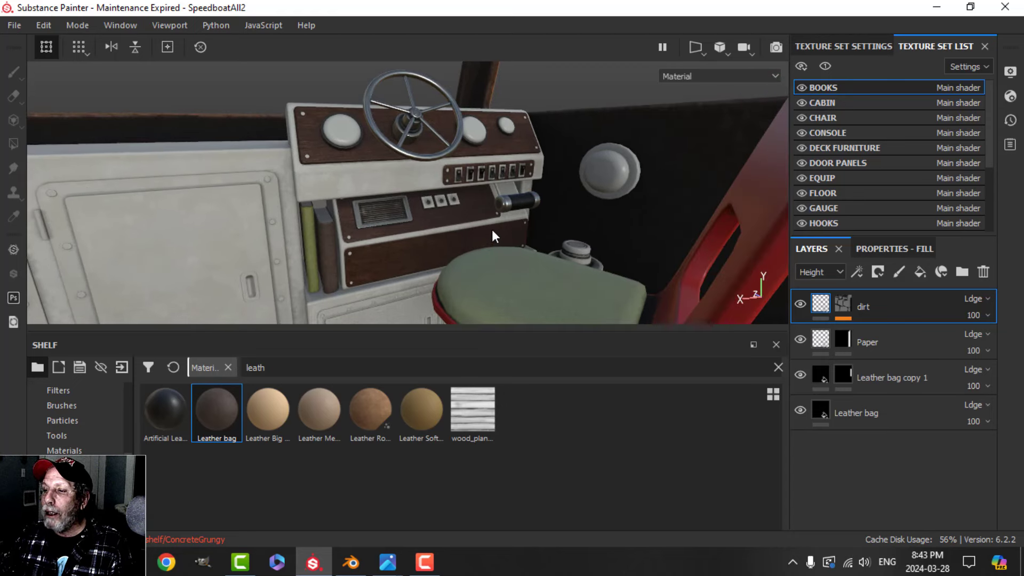
mouse_move(472, 219)
alt+mouse_down()
mouse_move(515, 209)
mouse_move(464, 239)
mouse_move(482, 235)
alt+mouse_up()
scroll(482, 235, up, 4)
alt+drag(456, 198, 540, 210)
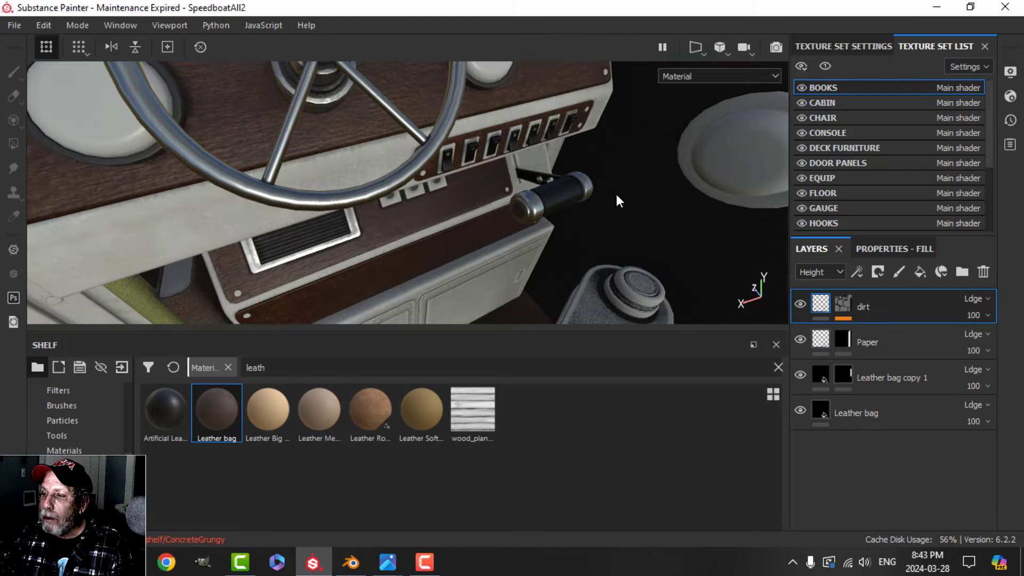
scroll(312, 167, down, 3)
alt+drag(387, 209, 408, 197)
scroll(410, 197, down, 3)
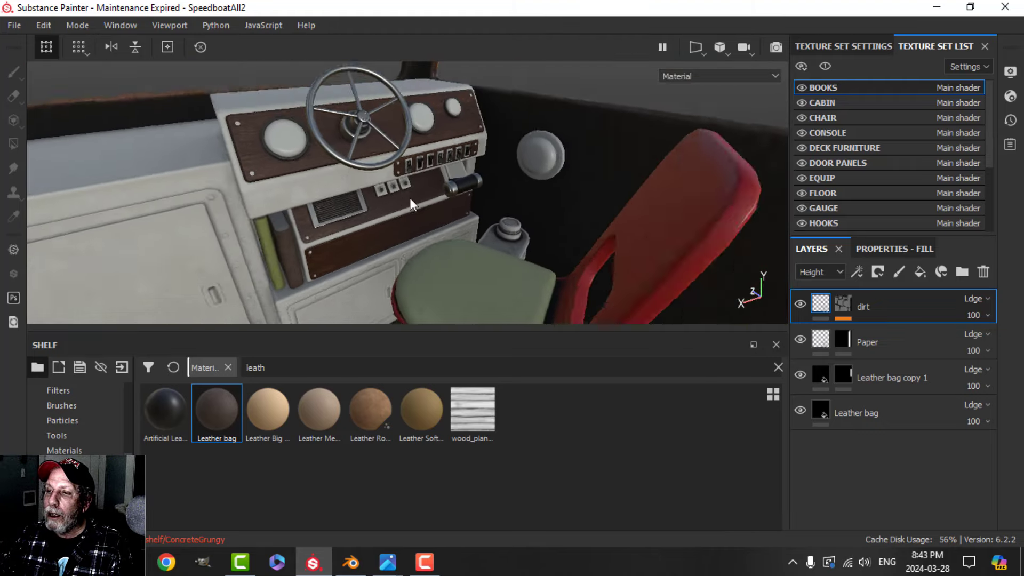
Examine the chair, cabinets and round side-wall lights from the rear of the cabin.
alt+middle_drag(409, 197, 427, 220)
alt+drag(426, 220, 429, 179)
scroll(399, 169, up, 2)
scroll(526, 199, down, 3)
alt+middle_drag(525, 198, 459, 158)
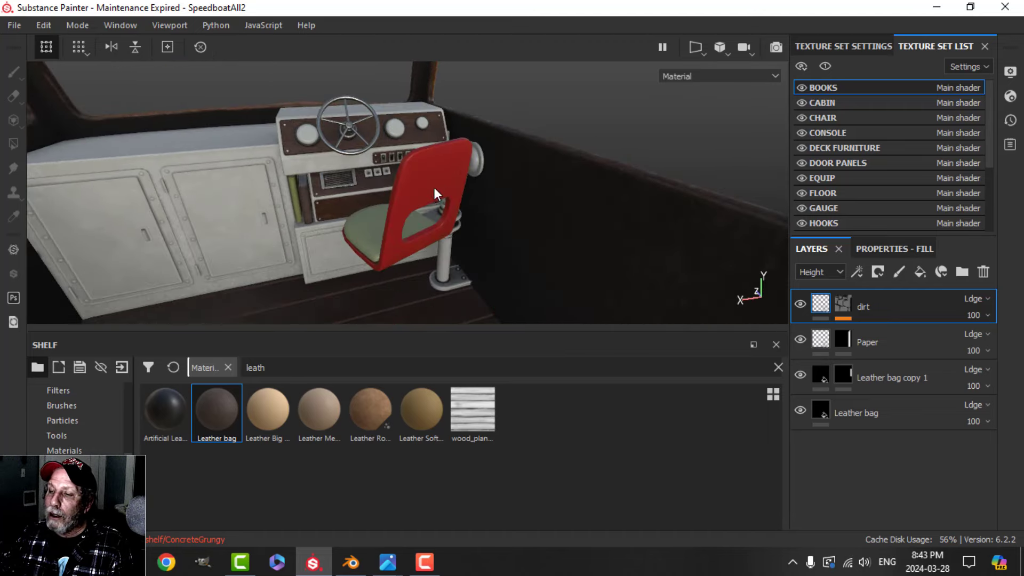
alt+drag(434, 188, 569, 204)
alt+drag(644, 190, 520, 183)
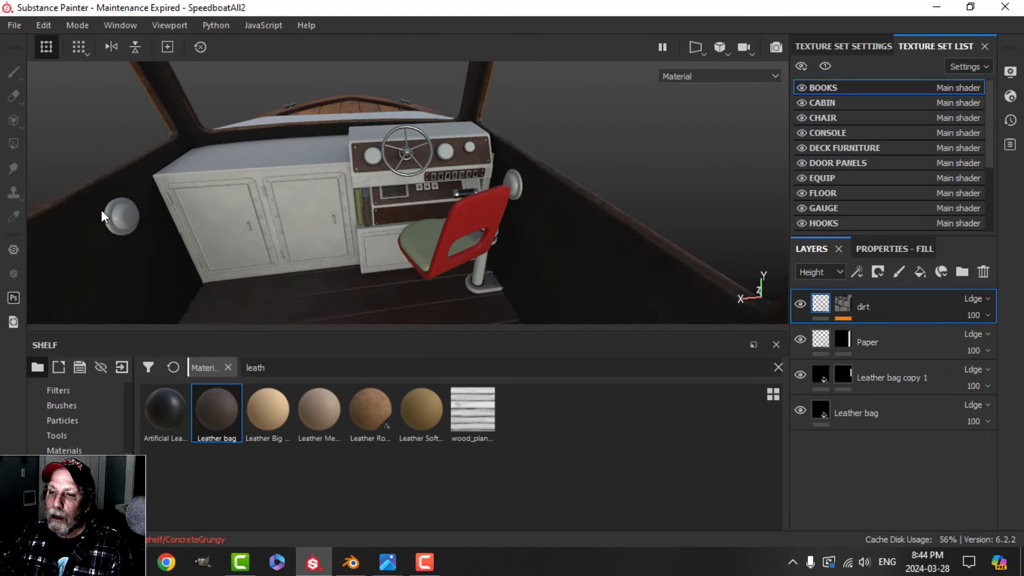
alt+drag(151, 230, 543, 242)
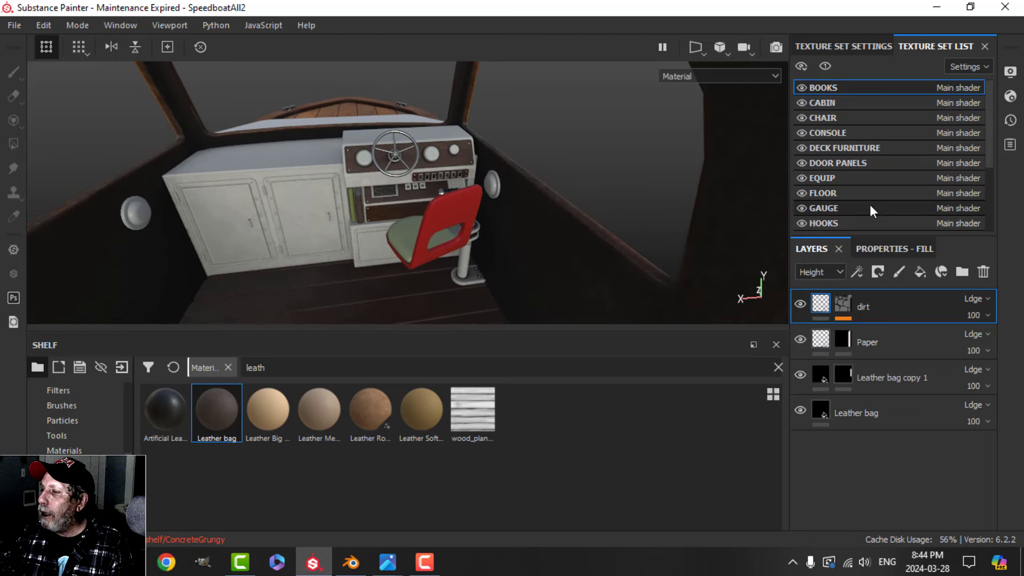
Copy the Plastic Dusty folder from the CONSOLE texture set and paste it into LIGHTS ROUND.
scroll(841, 219, down, 1)
click(846, 208)
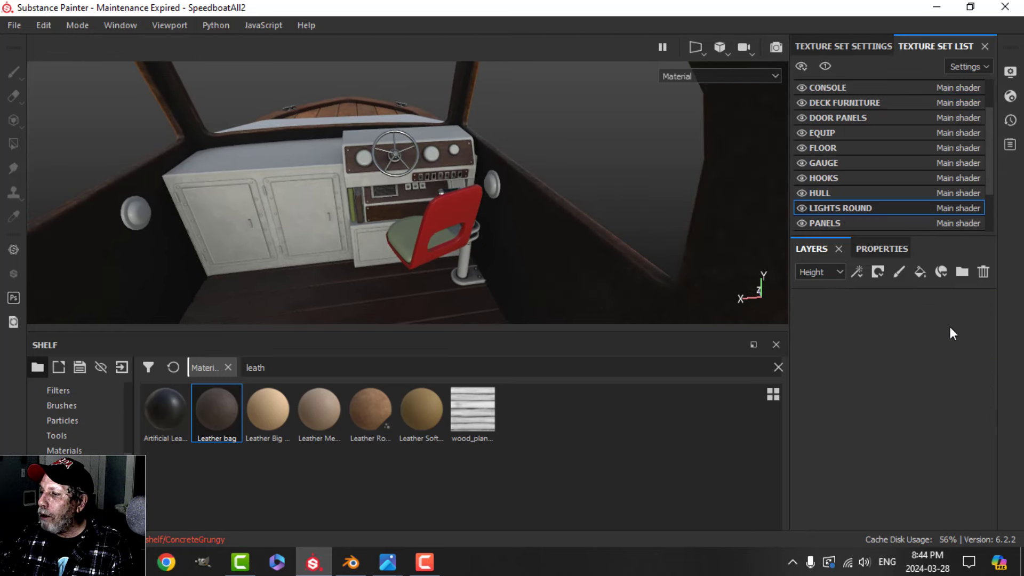
click(837, 88)
click(881, 377)
right_click(893, 371)
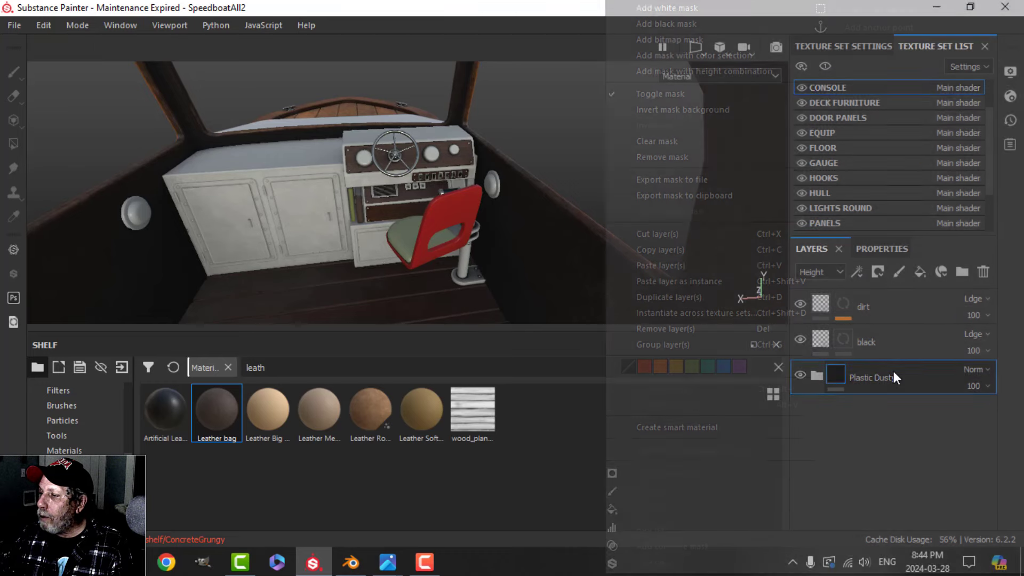
click(677, 251)
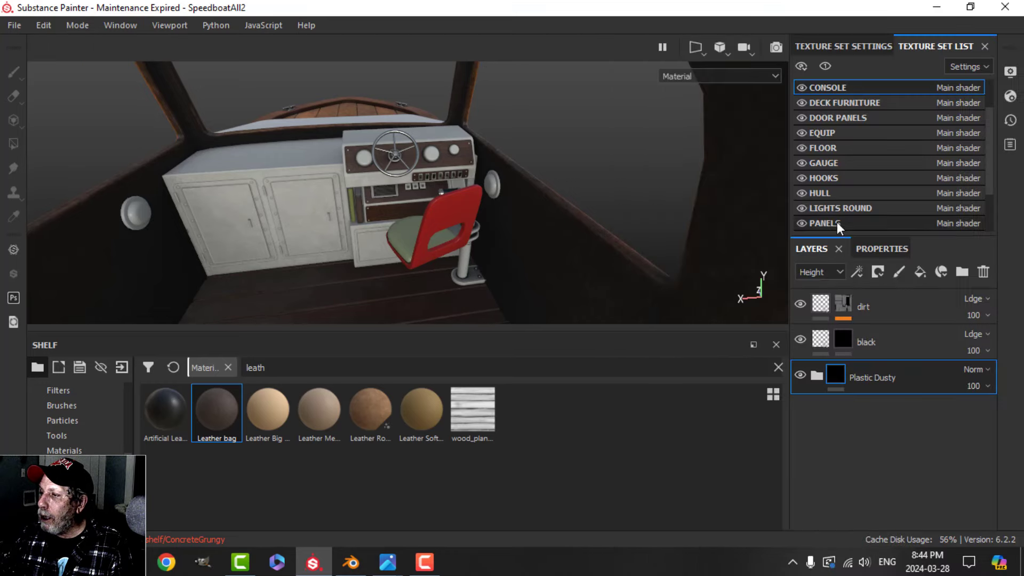
click(852, 208)
right_click(866, 338)
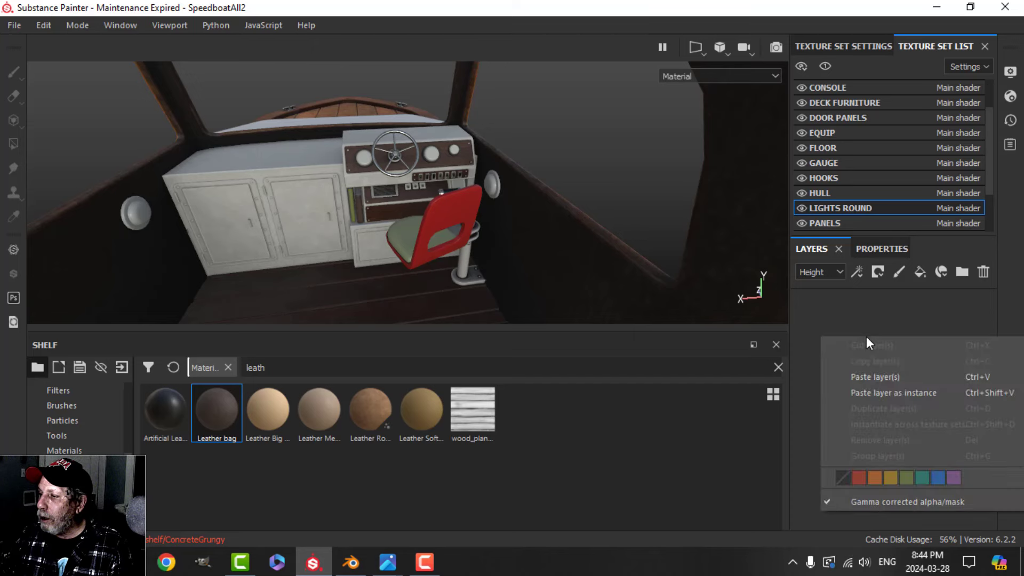
click(891, 379)
Hide and reshow the LIGHTS ROUND texture set to check which objects belong to it.
scroll(254, 258, up, 3)
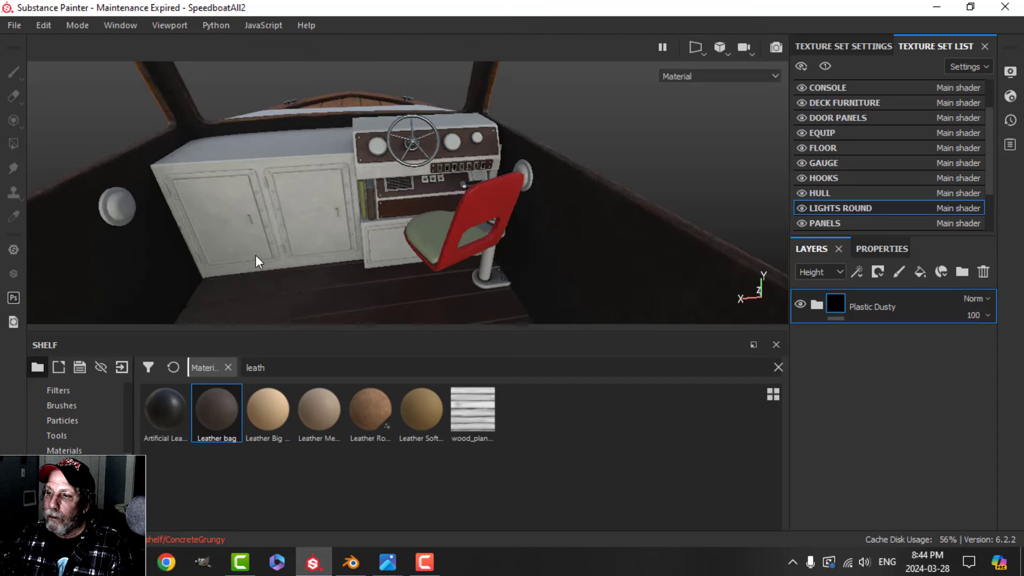
click(801, 208)
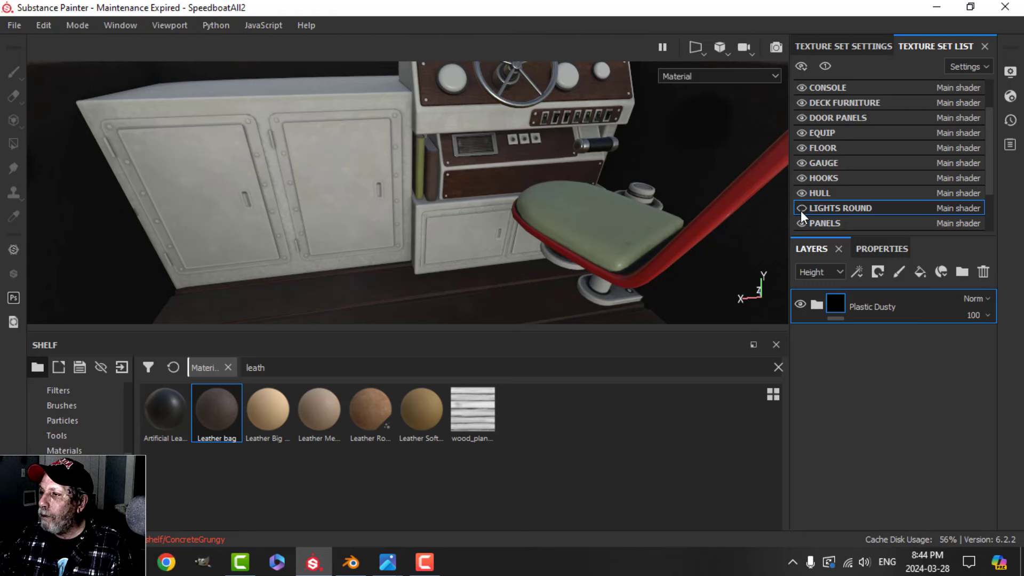
click(804, 209)
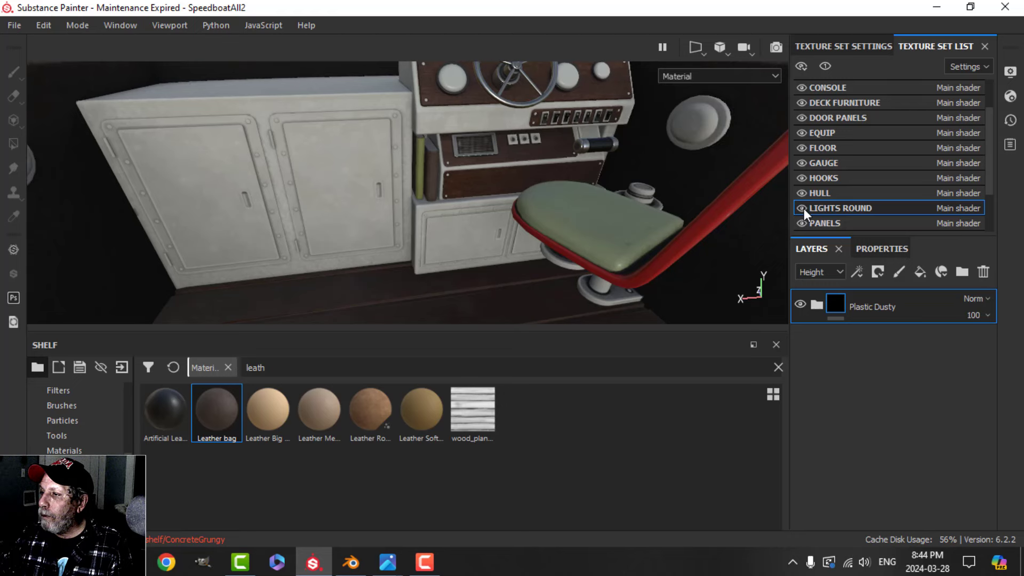
Isolate the LIGHTS ROUND texture set so only the round light shows, and frame it up close.
click(826, 66)
scroll(691, 140, up, 2)
alt+middle_drag(689, 149, 553, 216)
scroll(551, 217, up, 4)
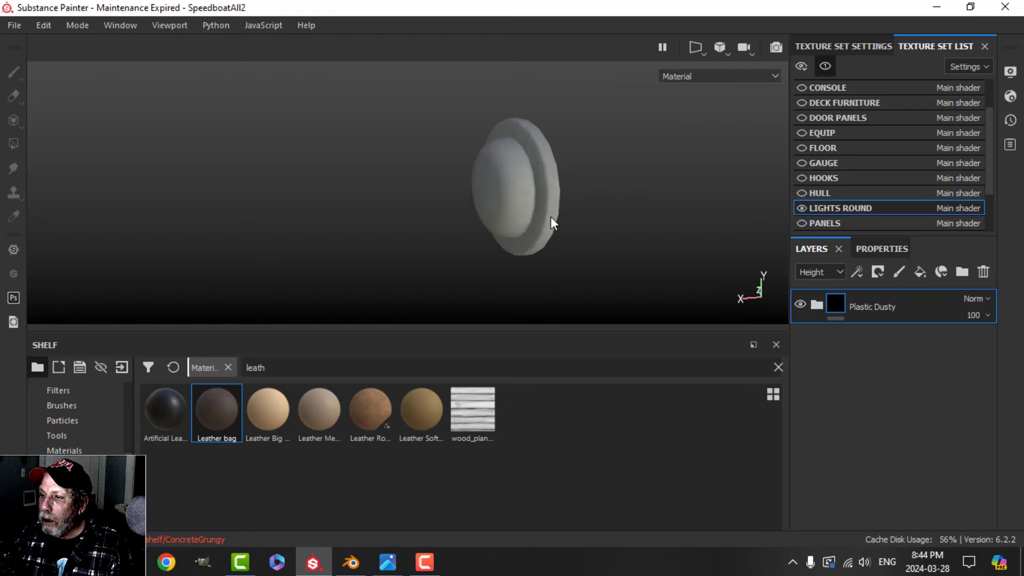
scroll(536, 225, down, 4)
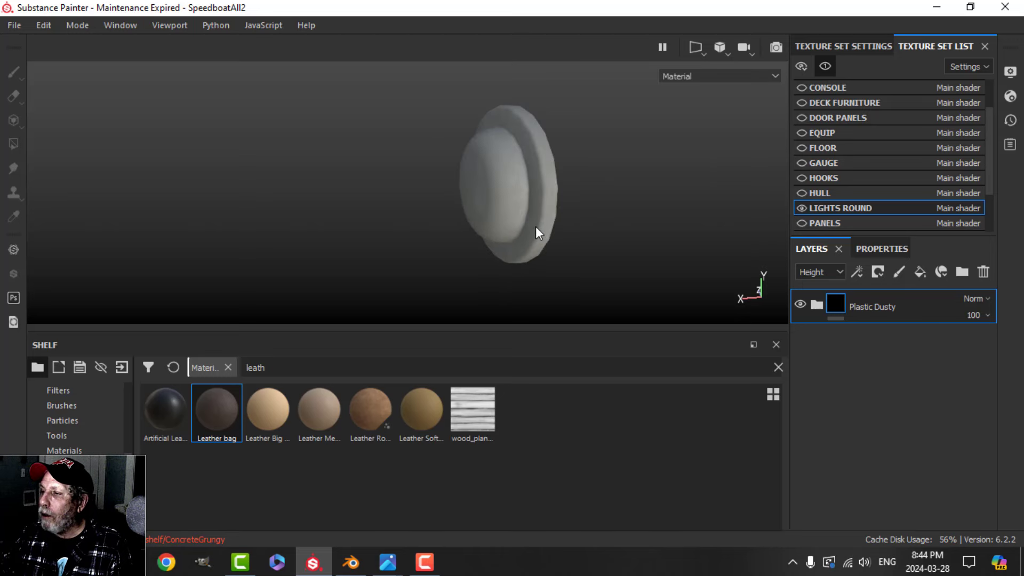
mouse_move(532, 233)
alt+mouse_down()
mouse_move(521, 206)
mouse_move(569, 231)
mouse_move(535, 224)
alt+mouse_up()
alt+drag(597, 235, 598, 231)
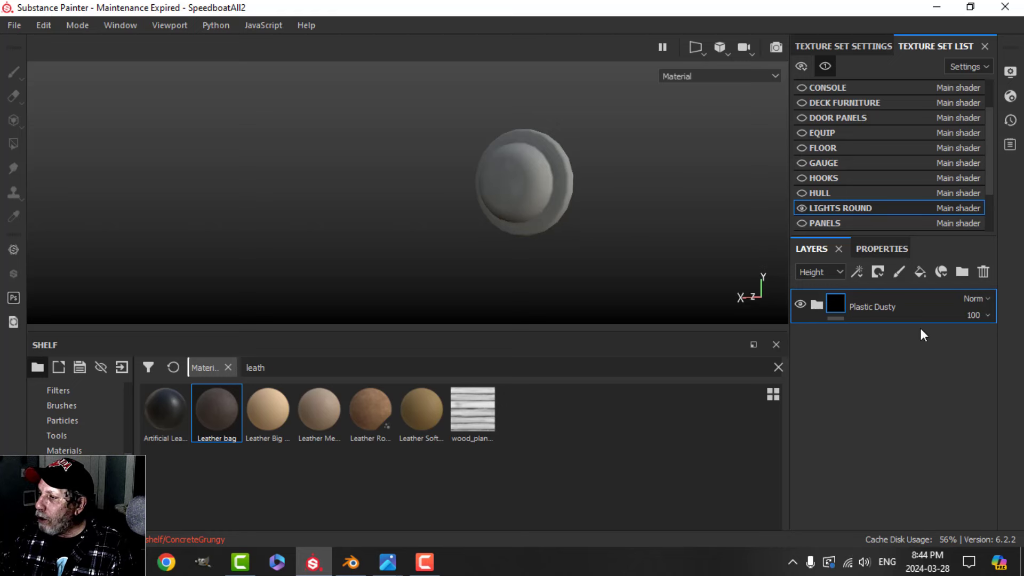
Add a fill layer above Plastic Dusty, then remove and re-add the Emissive channel of the LIGHTS ROUND texture set.
click(920, 272)
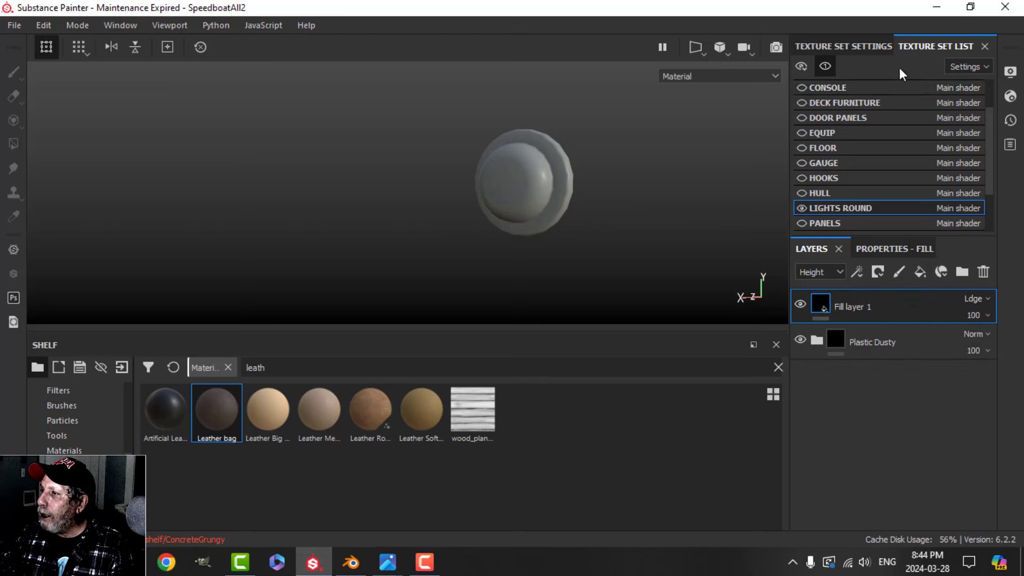
click(879, 47)
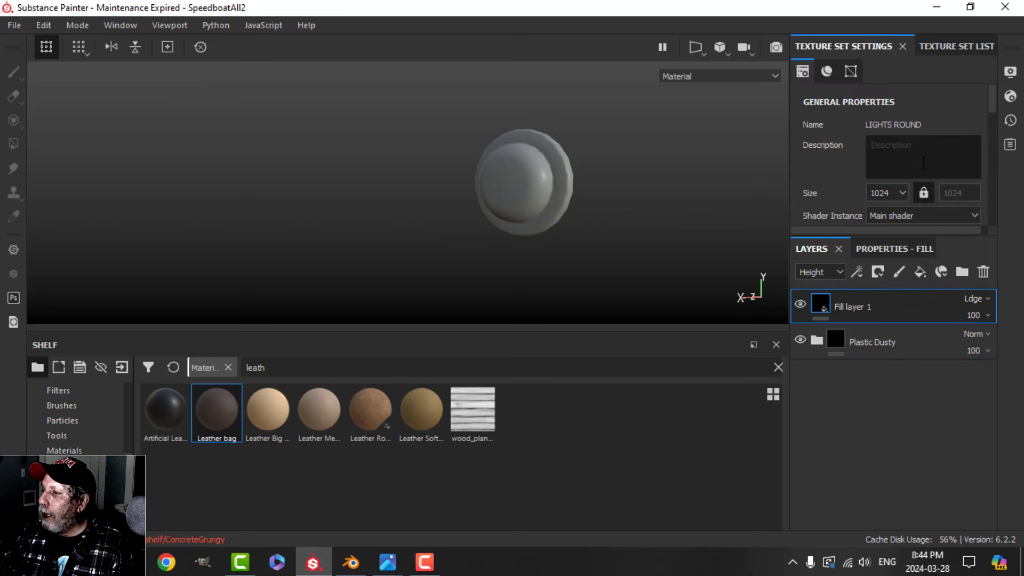
scroll(925, 171, down, 5)
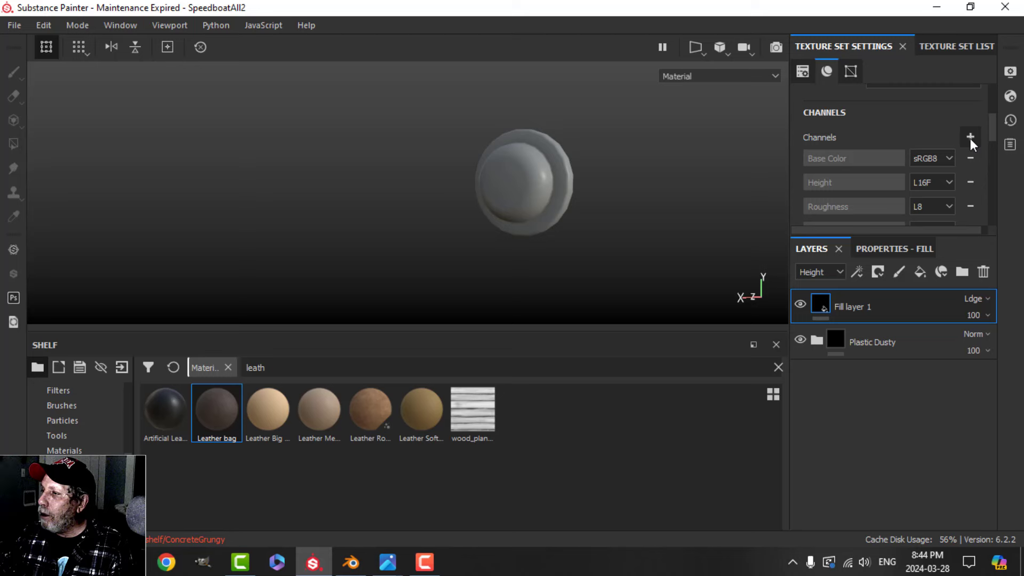
scroll(875, 176, down, 2)
scroll(876, 175, down, 2)
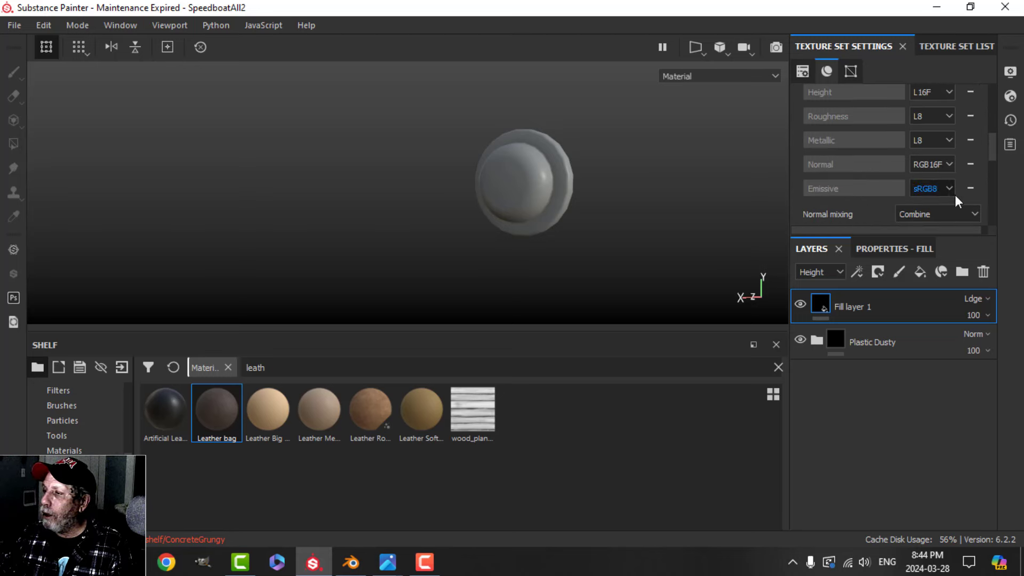
click(970, 188)
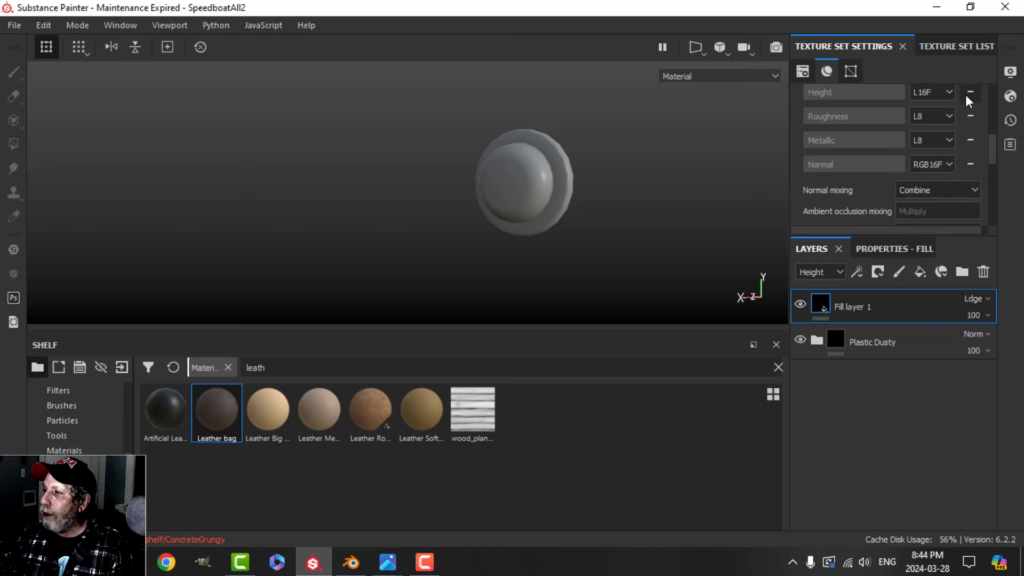
scroll(975, 124, up, 4)
click(970, 137)
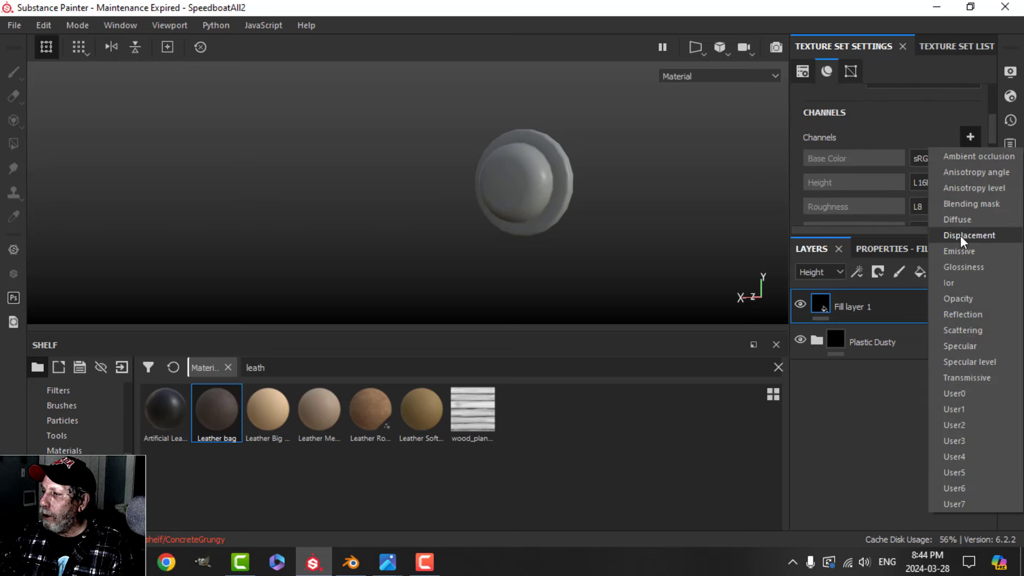
click(960, 252)
Limit the new fill layer to the color and emissive channels.
click(889, 250)
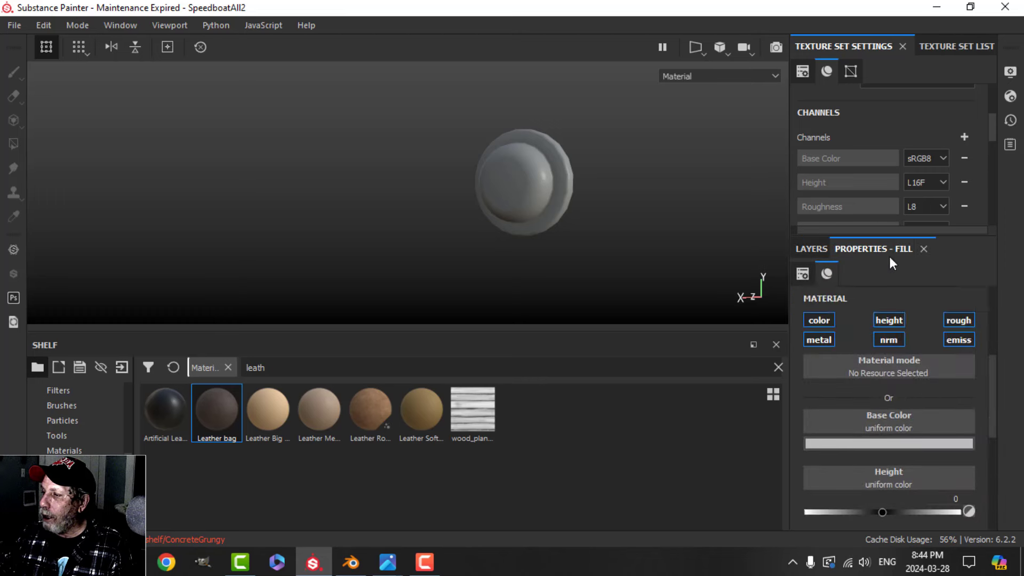
scroll(913, 337, down, 2)
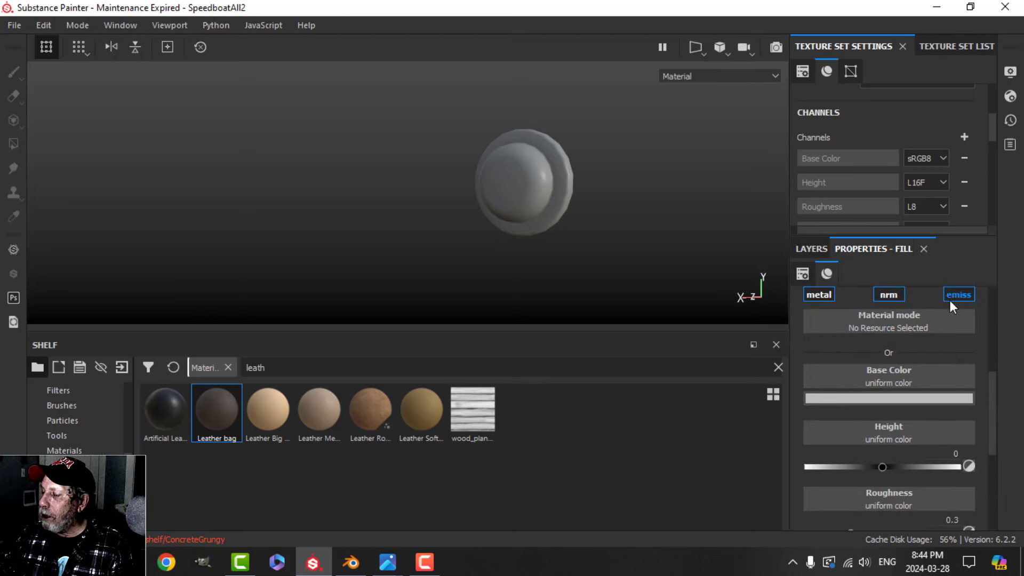
scroll(925, 317, up, 2)
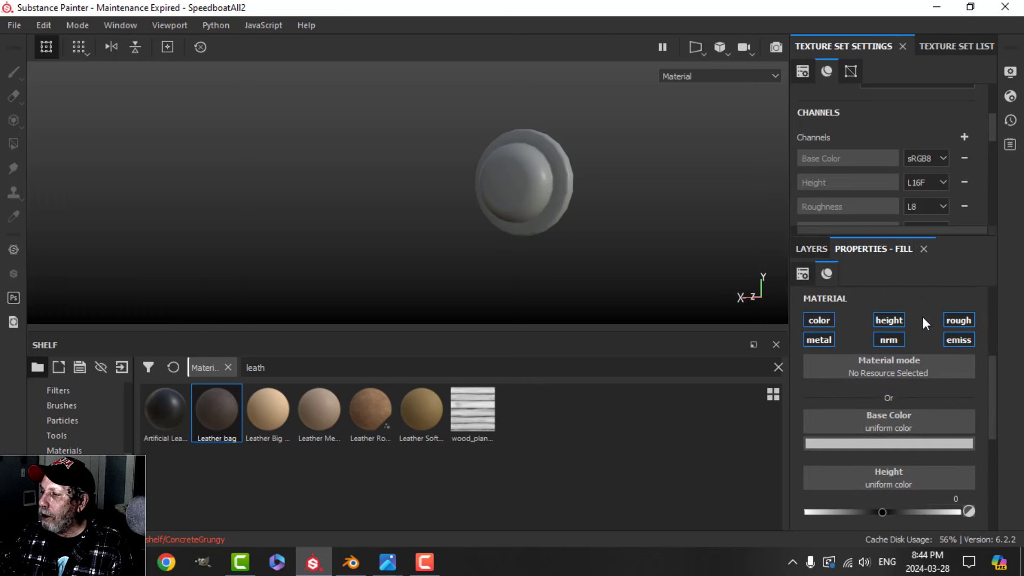
click(816, 322)
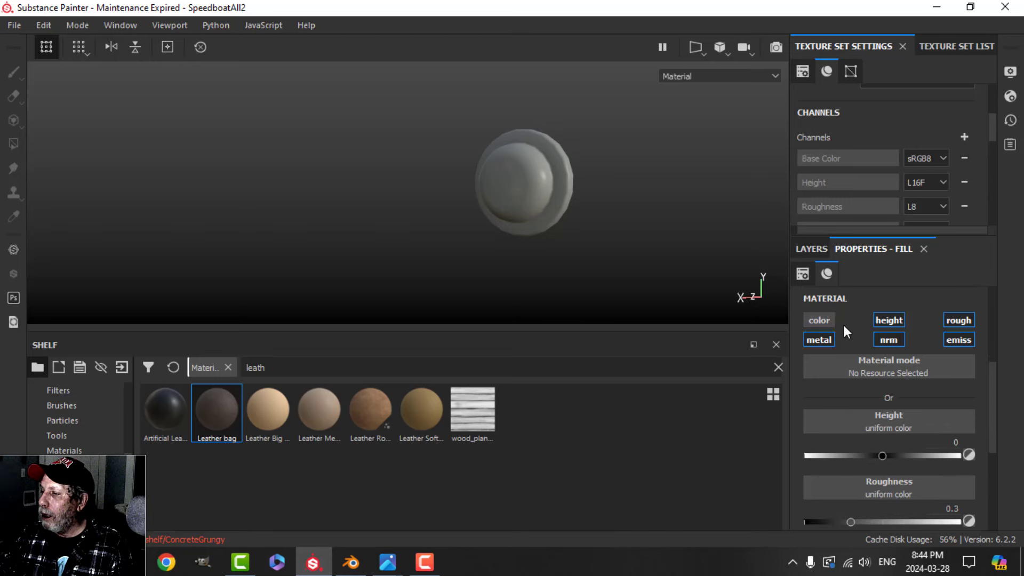
alt+click(822, 321)
click(958, 339)
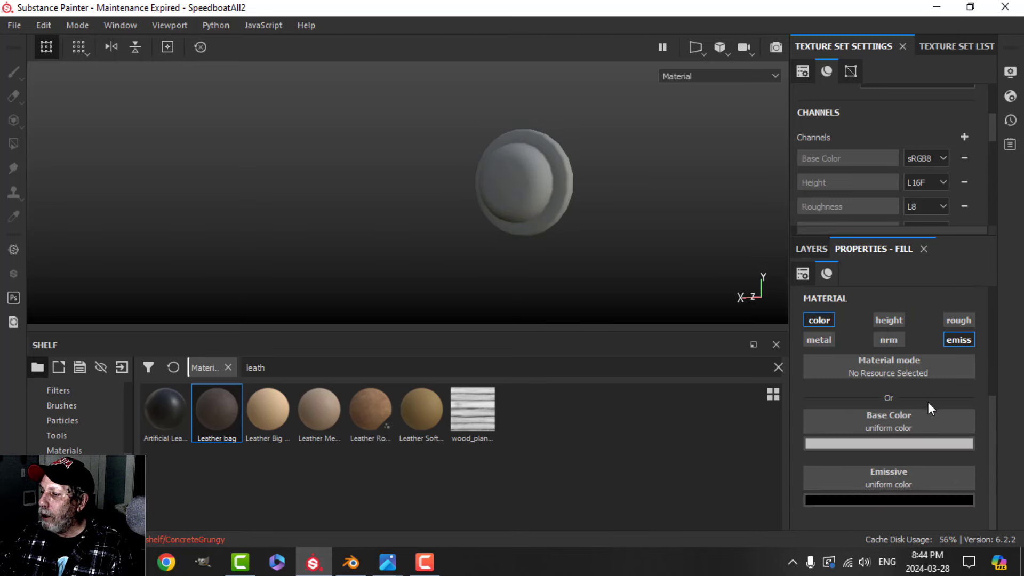
Give the fill a muted pink emissive color (0.424, 0.243, 0.243) and set the shader's Emissive Intensity to 3.25.
click(887, 500)
drag(852, 368, 840, 381)
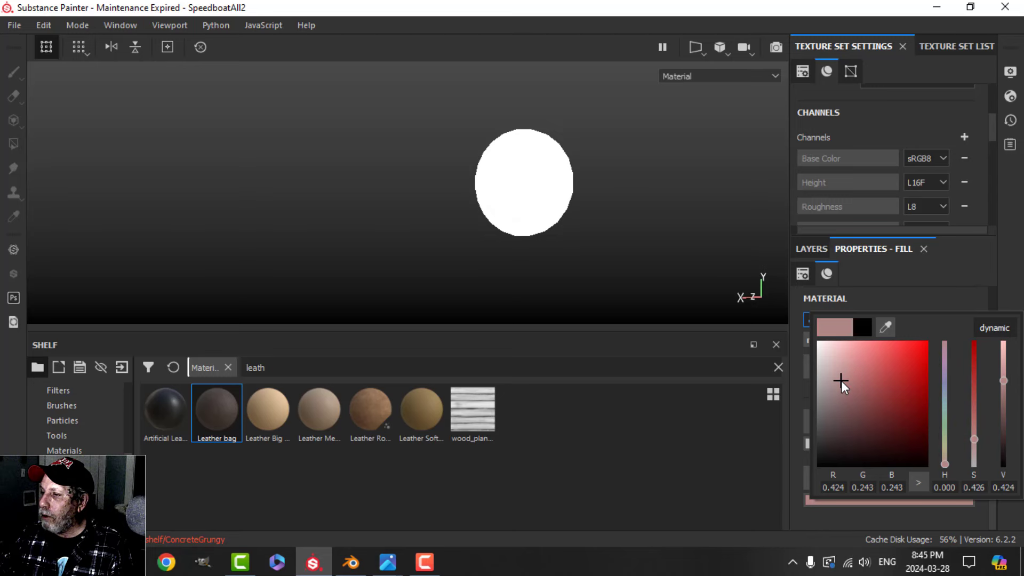
click(1010, 73)
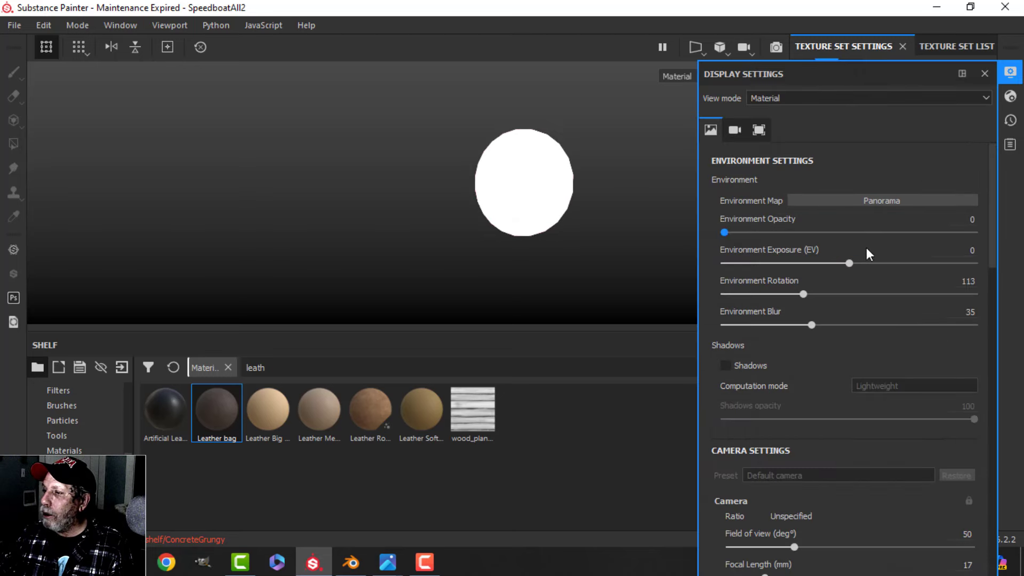
click(1010, 95)
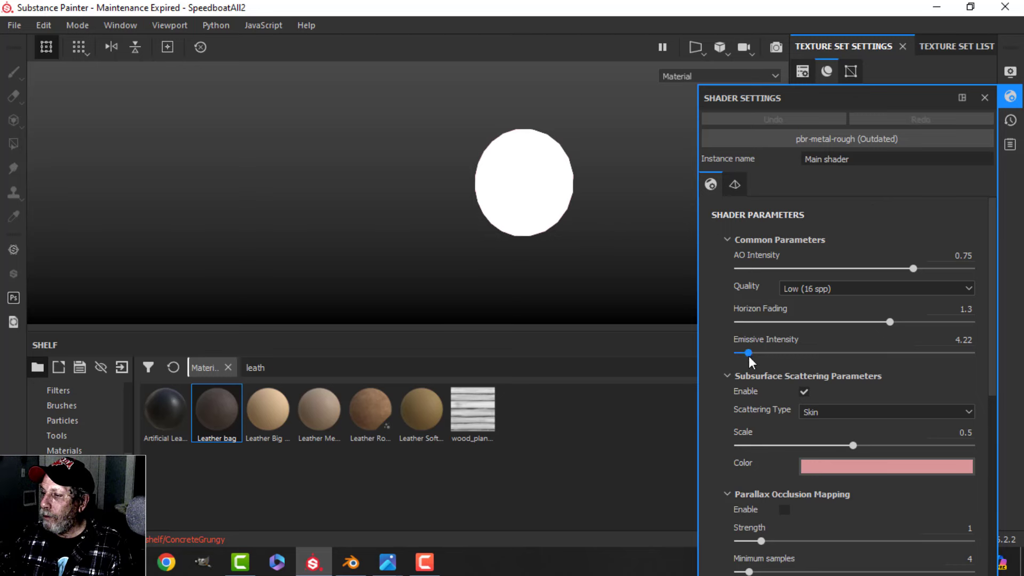
drag(749, 356, 744, 355)
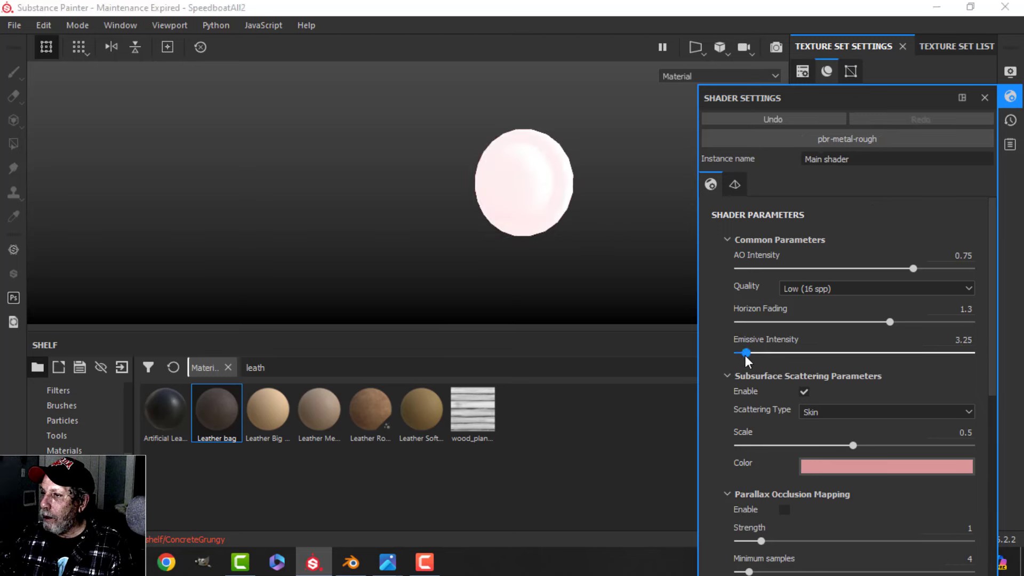
Check the camera post-effect options in the display settings and view the glowing light.
click(1010, 71)
scroll(822, 343, down, 10)
scroll(823, 349, down, 3)
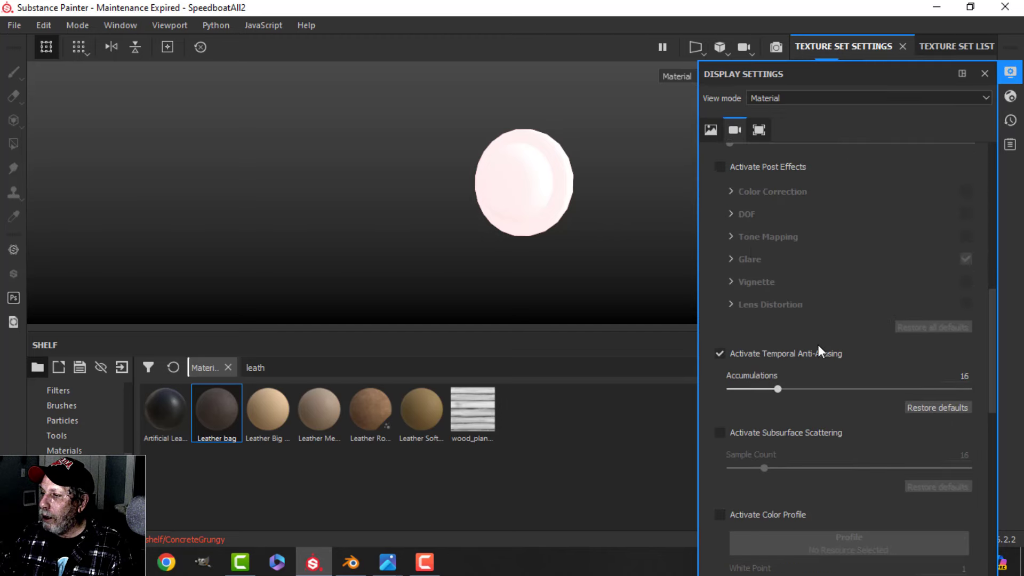
click(1010, 71)
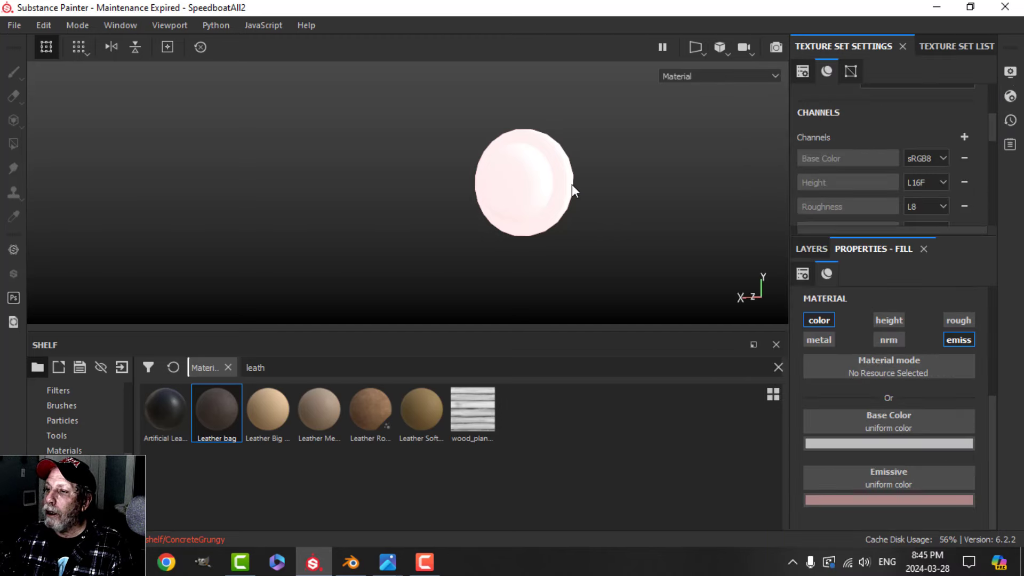
mouse_move(572, 191)
alt+mouse_down()
mouse_move(555, 199)
mouse_move(565, 202)
alt+mouse_up()
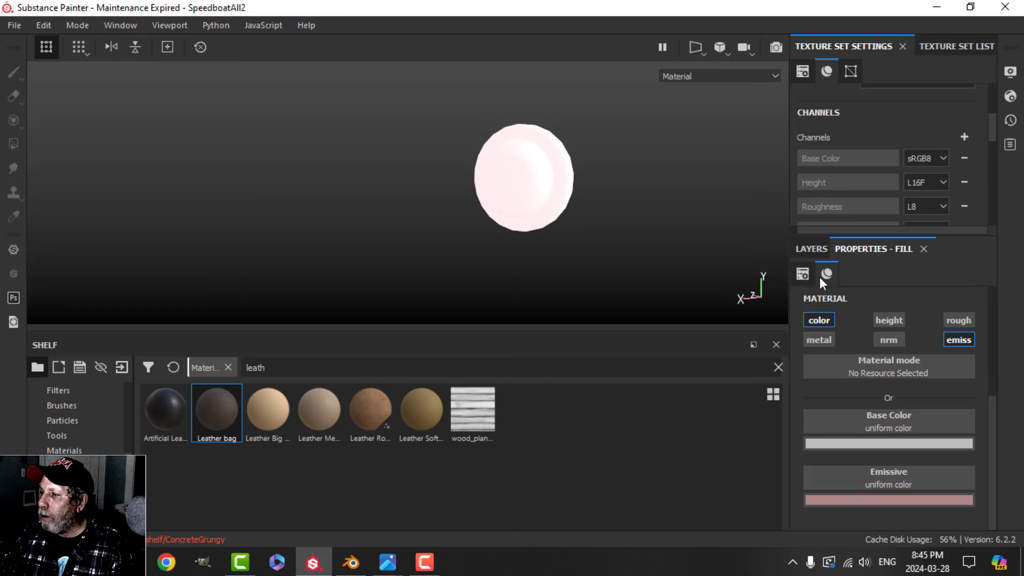
Add a black mask to the emissive fill layer and reveal it only on the light's dome with UV-chunk polygon fill.
click(812, 248)
click(877, 272)
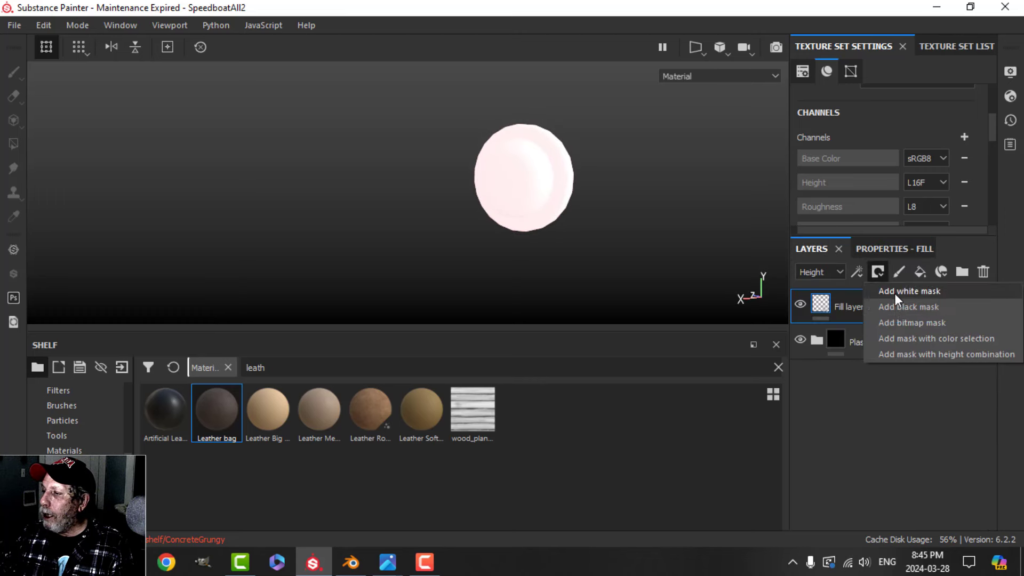
click(901, 305)
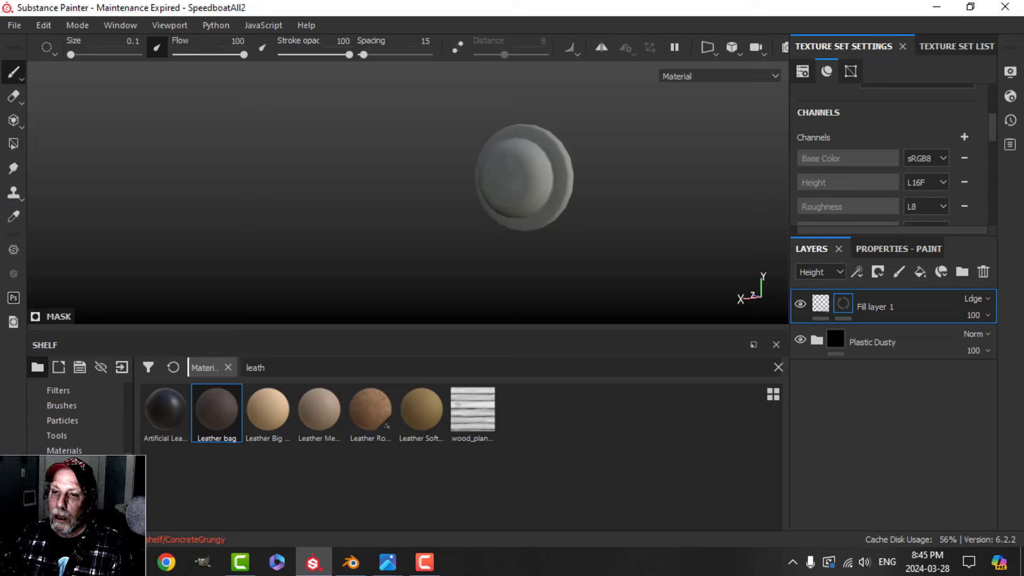
key(4)
click(916, 248)
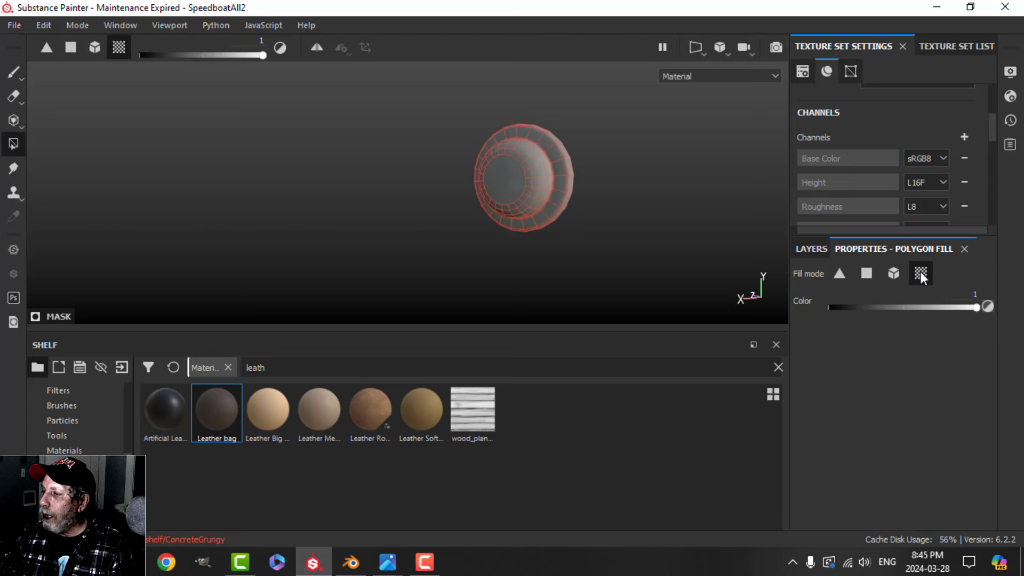
scroll(606, 211, up, 6)
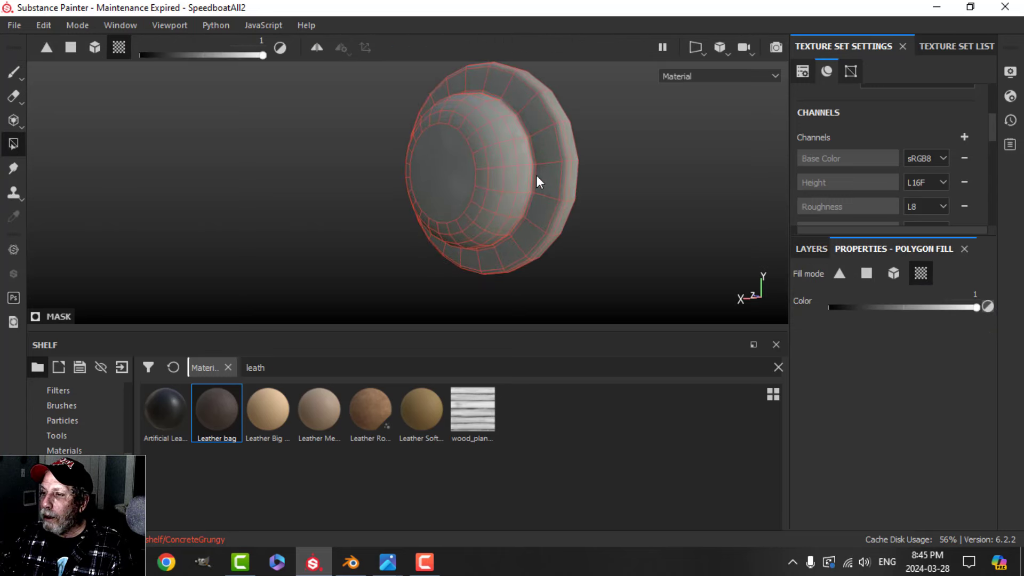
click(424, 162)
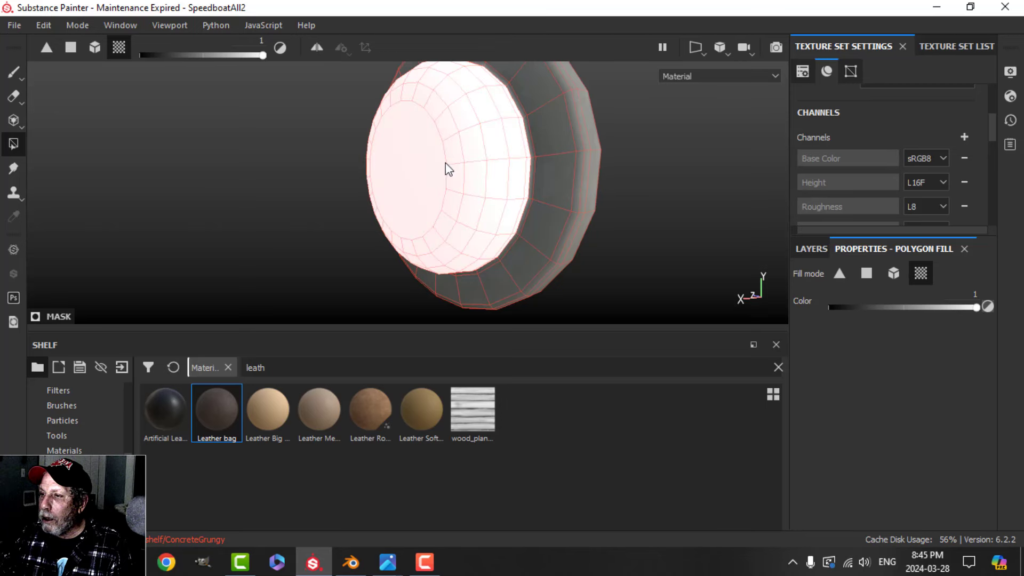
alt+drag(542, 216, 635, 211)
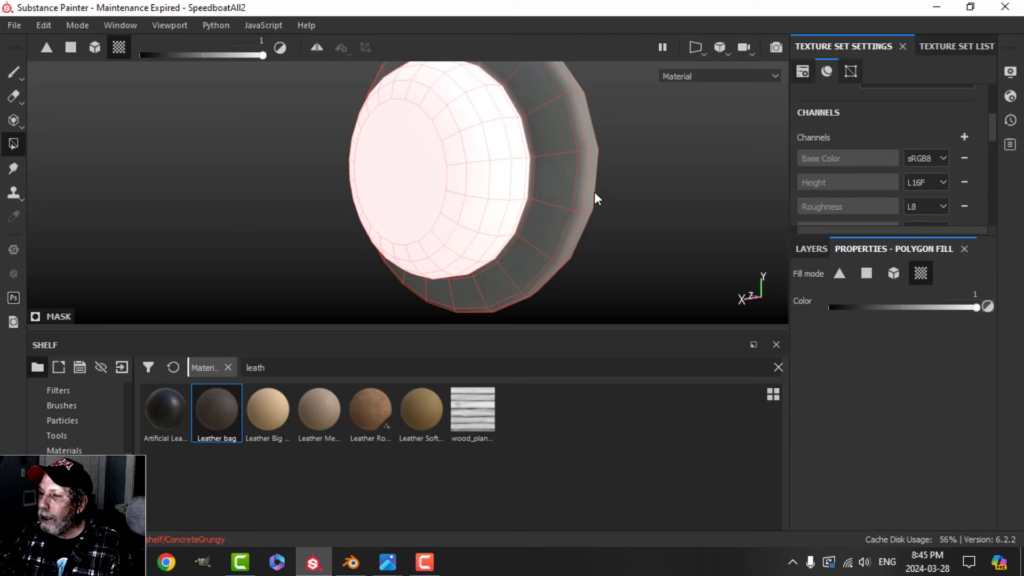
scroll(518, 209, down, 5)
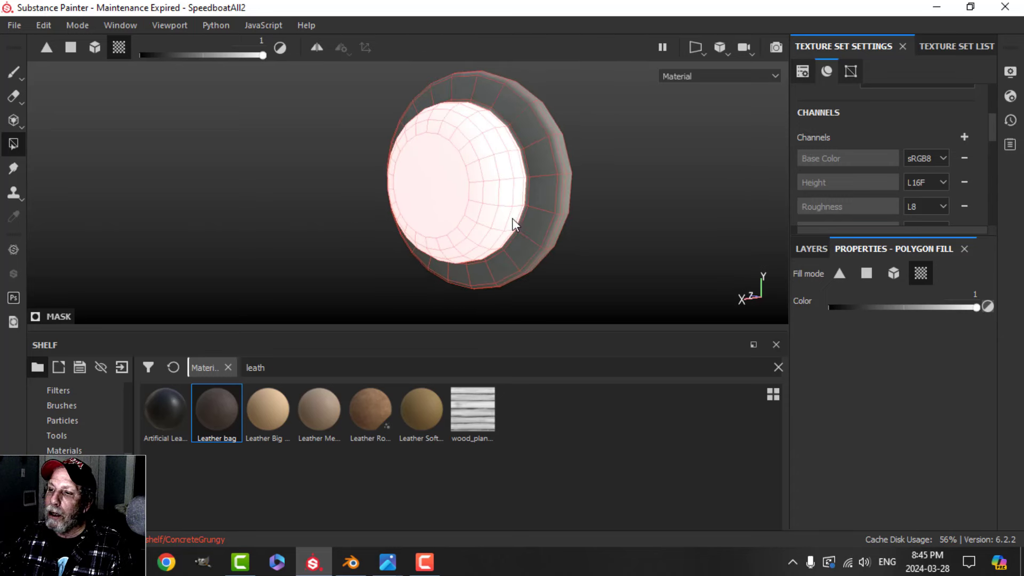
Switch back to the Paint tool and make all texture sets visible again.
click(14, 71)
scroll(516, 240, down, 4)
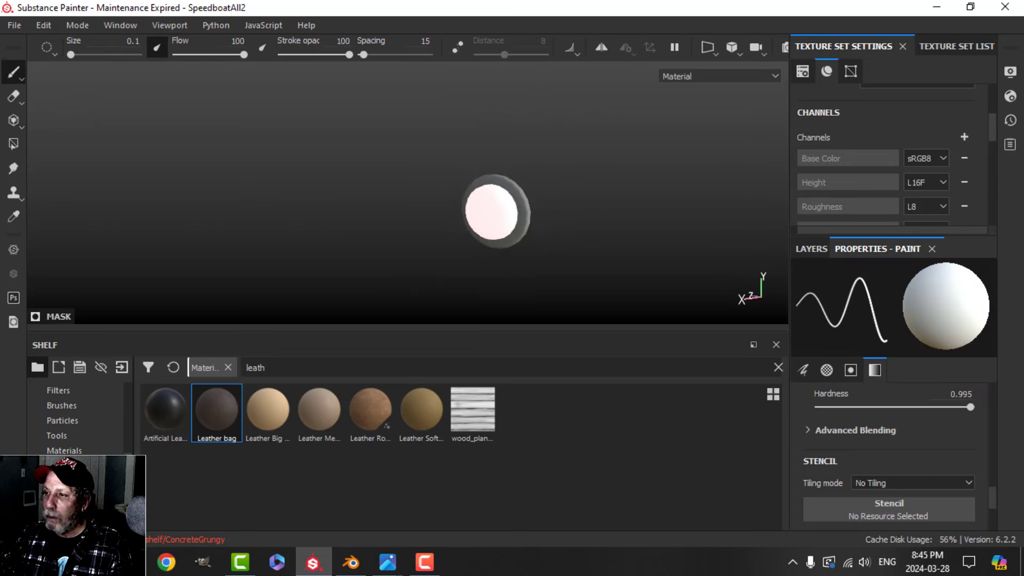
click(943, 48)
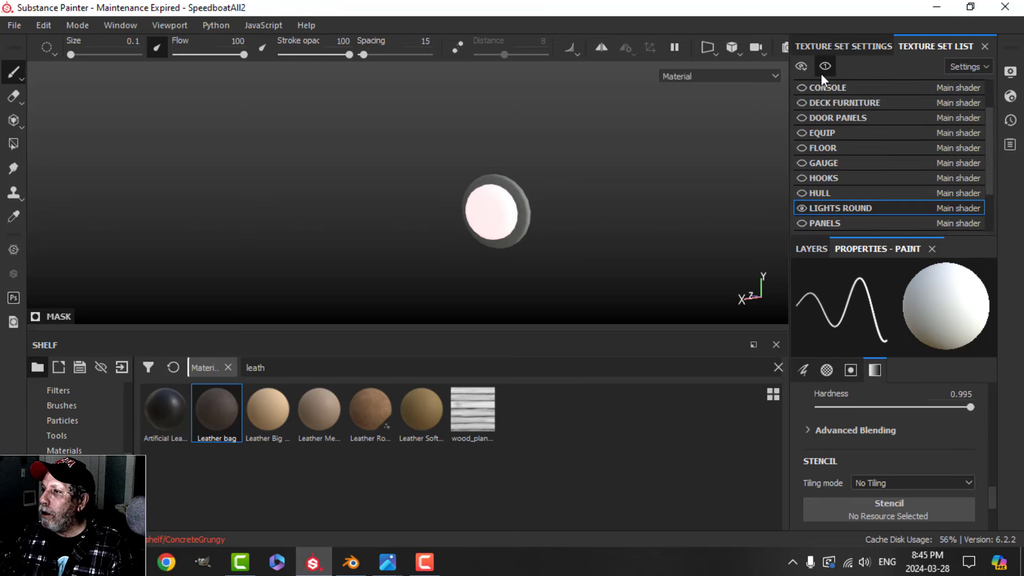
click(802, 65)
click(825, 88)
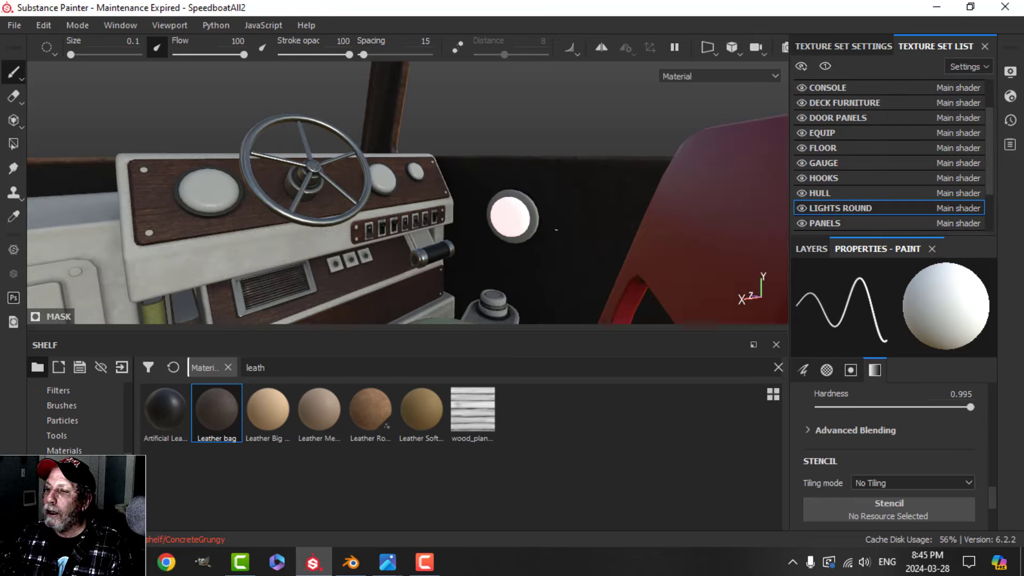
Examine the cabin lights and the deck-wall light, checking whether the wall light belongs to LIGHTS ROUND and which layers the set holds.
alt+drag(585, 258, 435, 138)
scroll(455, 258, down, 3)
scroll(366, 252, down, 3)
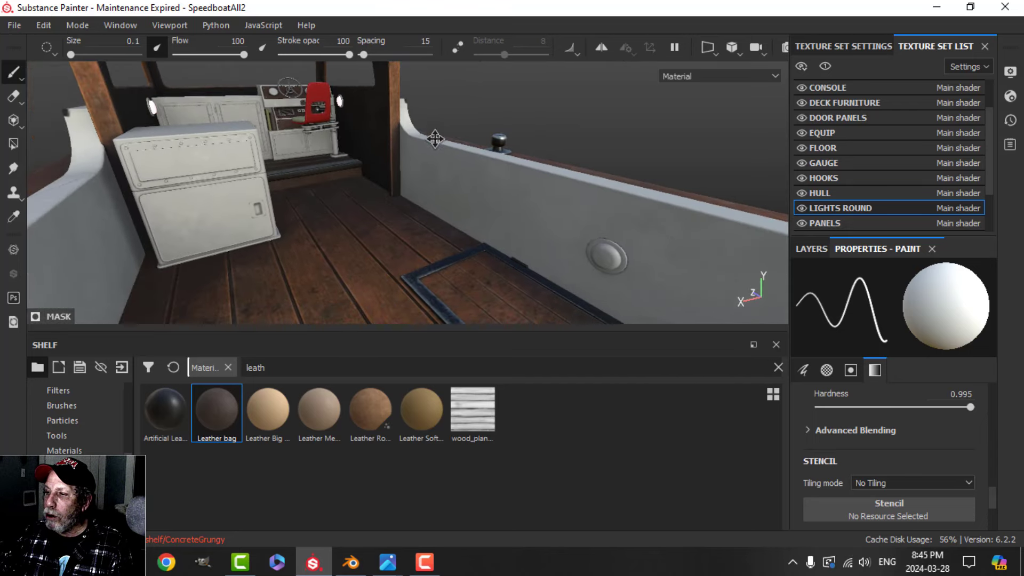
mouse_move(528, 244)
alt+mouse_down()
mouse_move(505, 258)
mouse_move(560, 233)
mouse_move(522, 223)
mouse_move(584, 249)
alt+mouse_up()
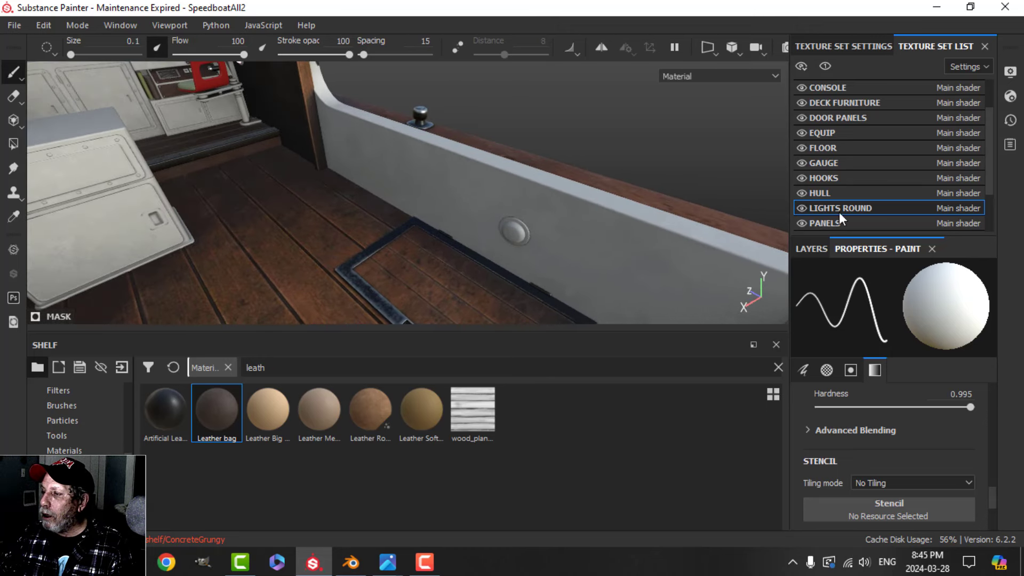
click(801, 208)
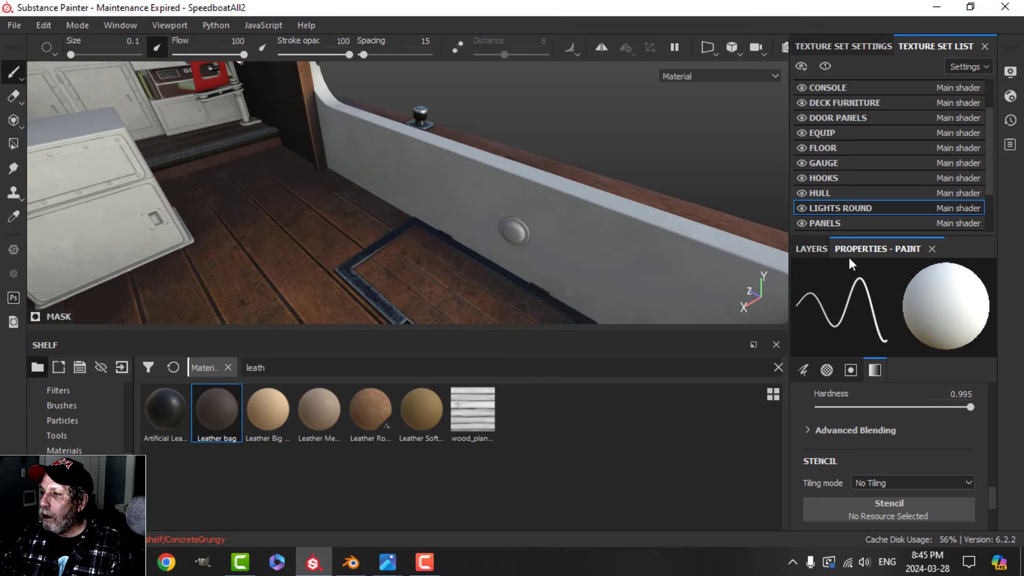
click(819, 254)
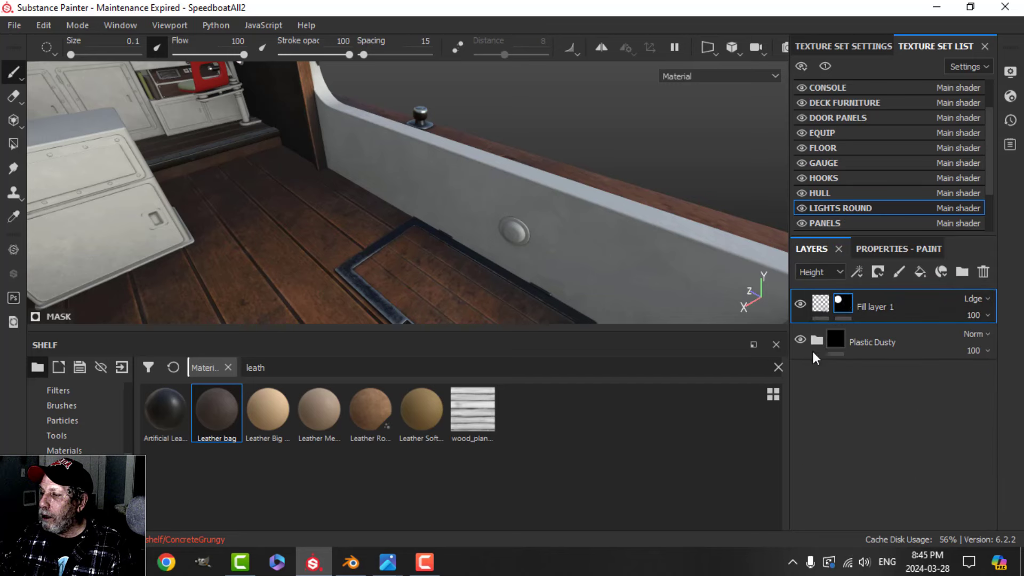
Reveal the emissive fill layer on the deck-wall light's dome by polygon-filling its mask, and return to the Paint tool.
scroll(547, 266, up, 3)
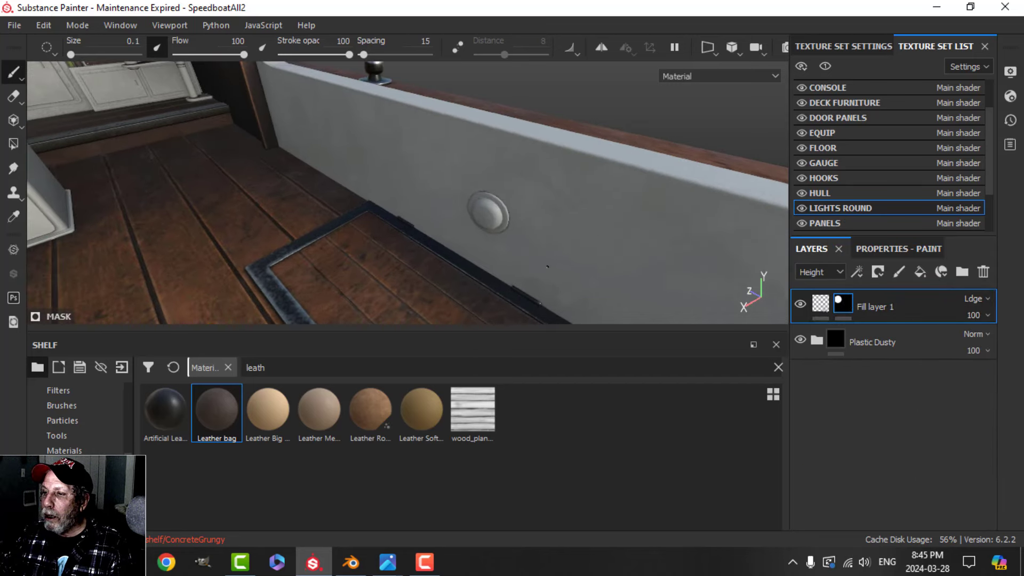
scroll(502, 213, up, 5)
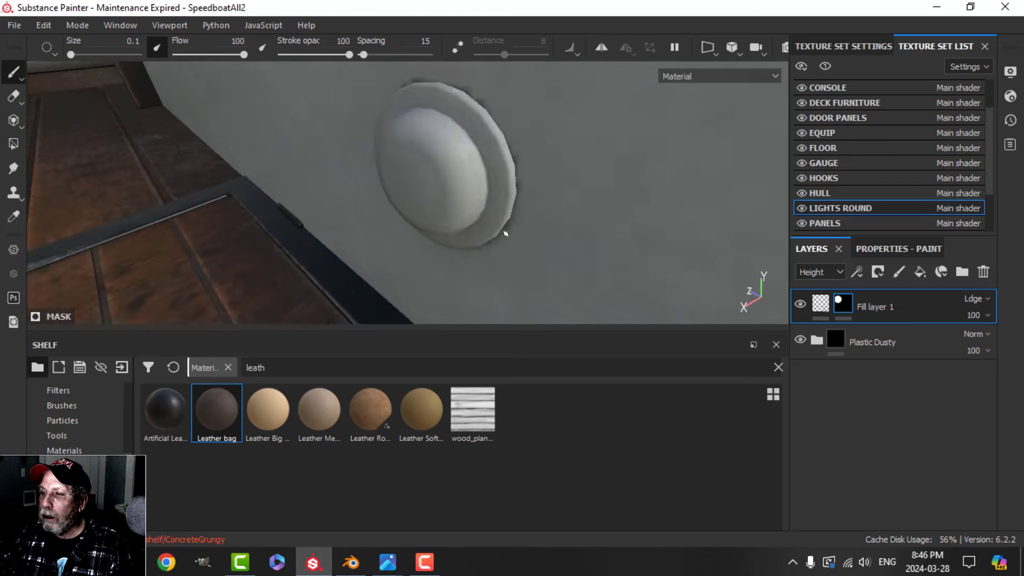
scroll(504, 234, down, 1)
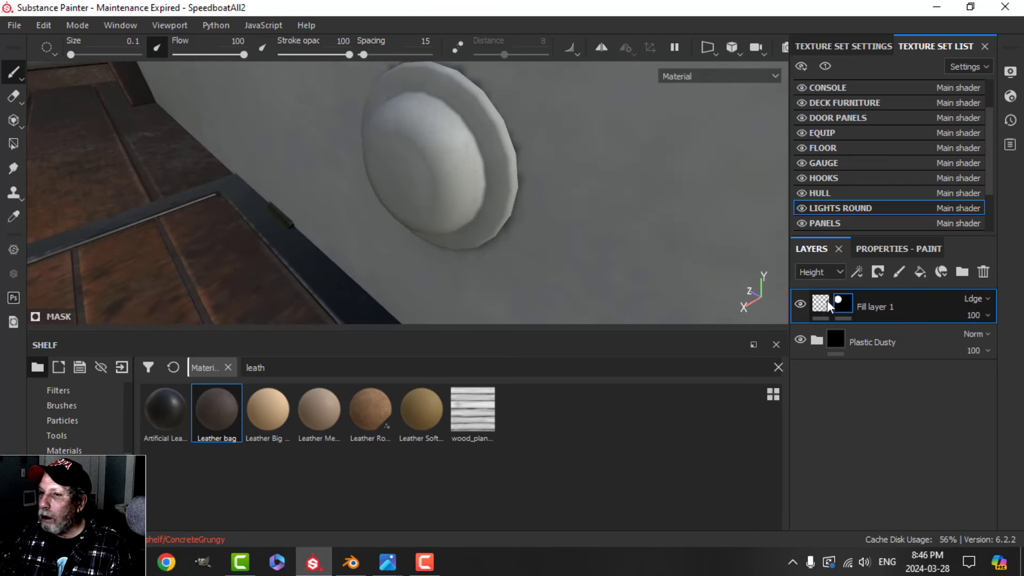
click(14, 143)
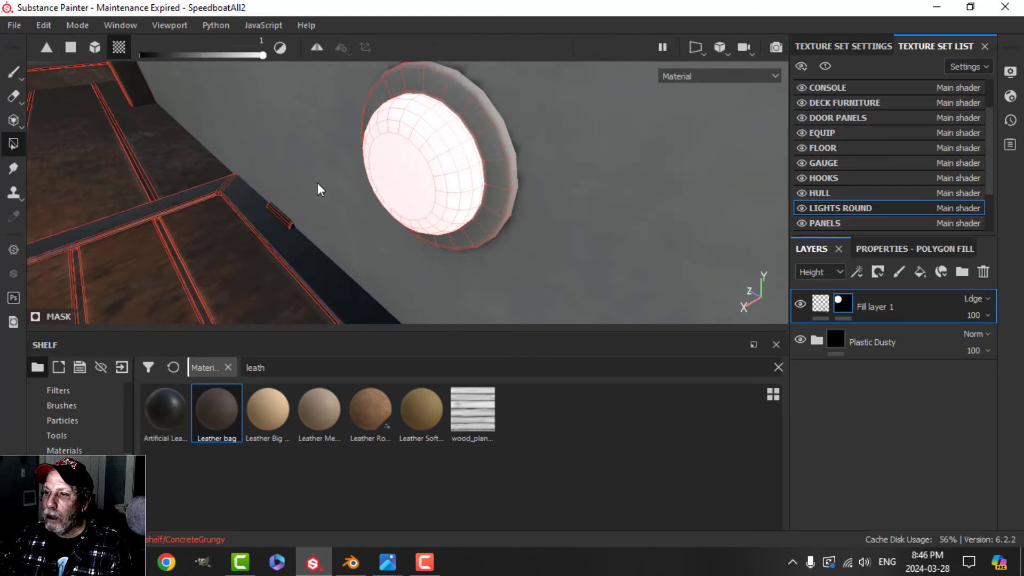
click(21, 66)
scroll(535, 214, down, 5)
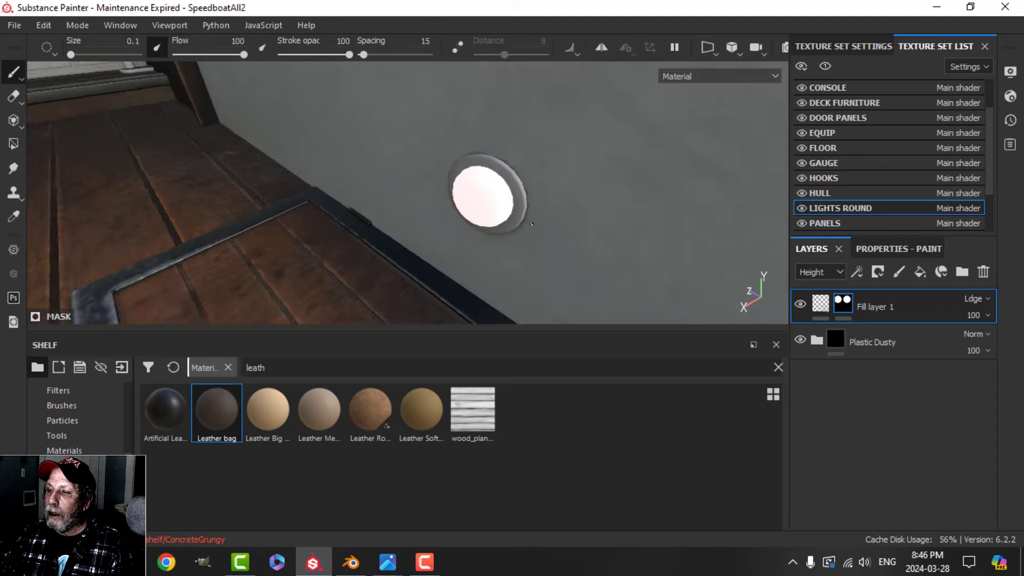
Examine the boat from outside, checking the rectangular spotlights on the roof and their gridded glass faces.
scroll(545, 238, down, 4)
alt+middle_drag(587, 260, 540, 237)
scroll(540, 237, down, 3)
mouse_move(541, 235)
alt+mouse_down()
mouse_move(533, 222)
mouse_move(444, 209)
mouse_move(521, 221)
mouse_move(418, 231)
mouse_move(412, 260)
mouse_move(443, 251)
mouse_move(459, 277)
mouse_move(482, 247)
mouse_move(459, 178)
mouse_move(471, 215)
mouse_move(540, 244)
mouse_move(528, 236)
alt+mouse_up()
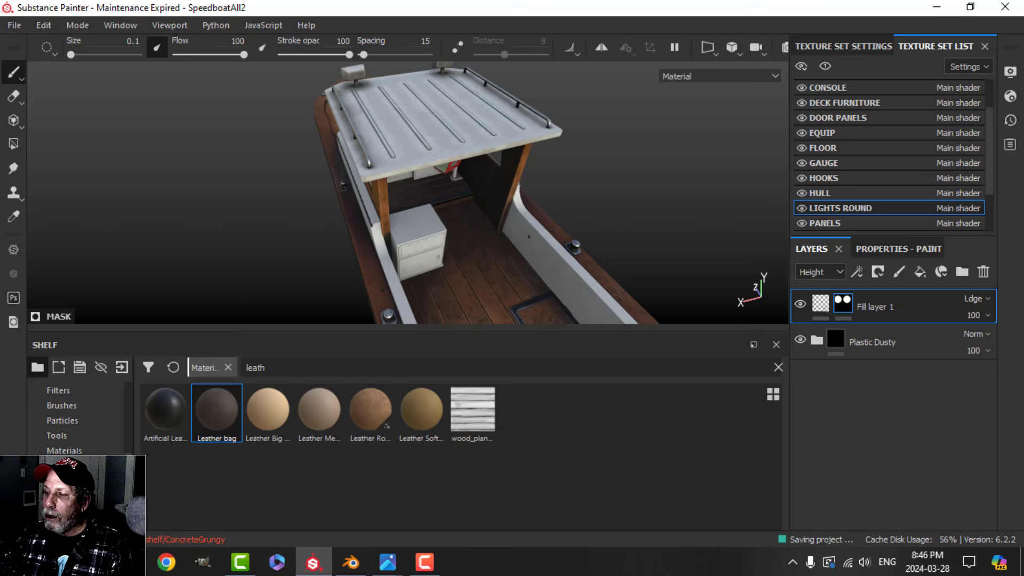
alt+drag(528, 236, 508, 183)
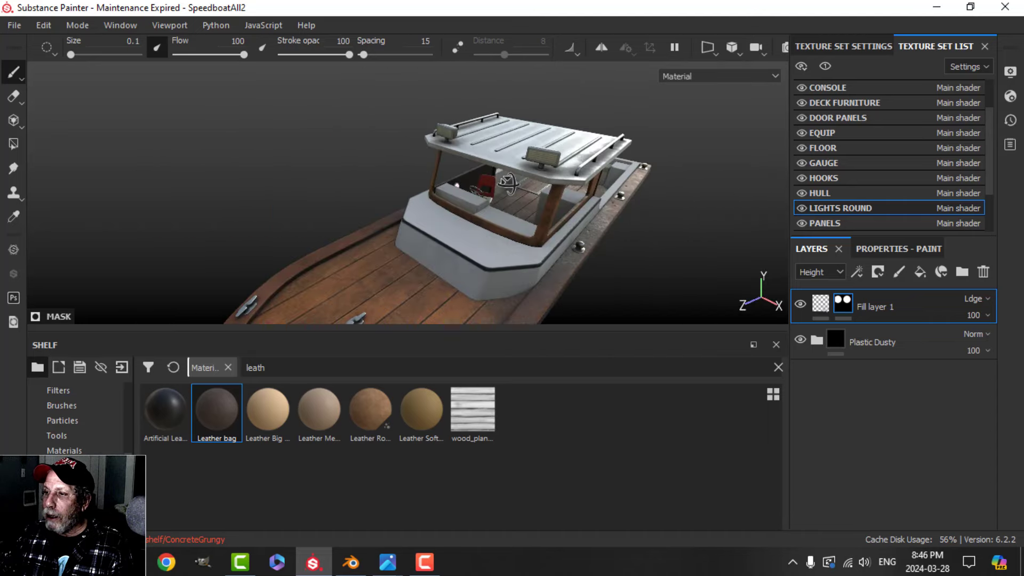
scroll(508, 183, up, 5)
mouse_move(508, 183)
alt+middle_down()
mouse_move(471, 196)
mouse_move(494, 186)
alt+middle_up()
alt+drag(444, 204, 473, 204)
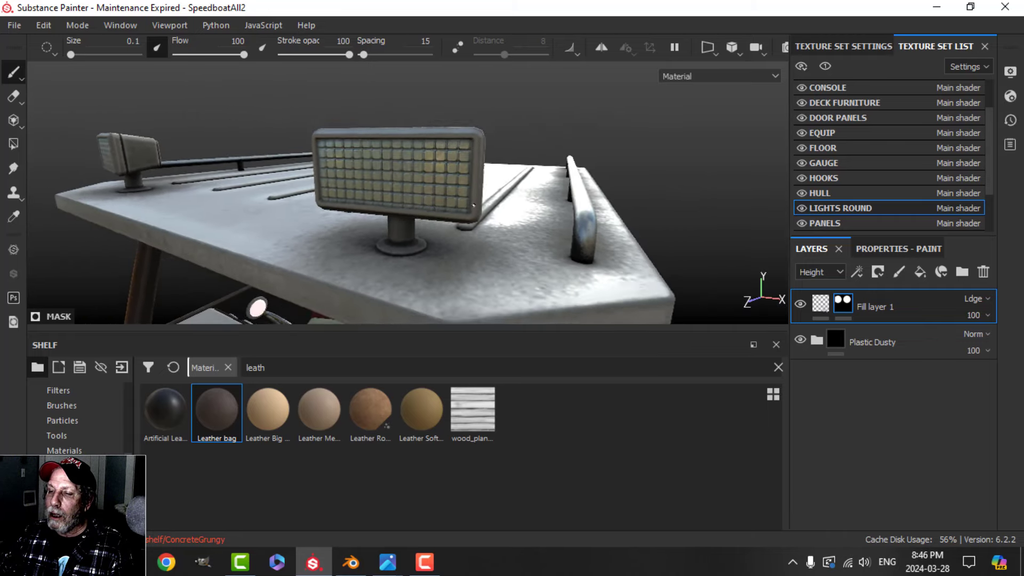
scroll(473, 205, down, 3)
shift+right_drag(484, 184, 481, 206)
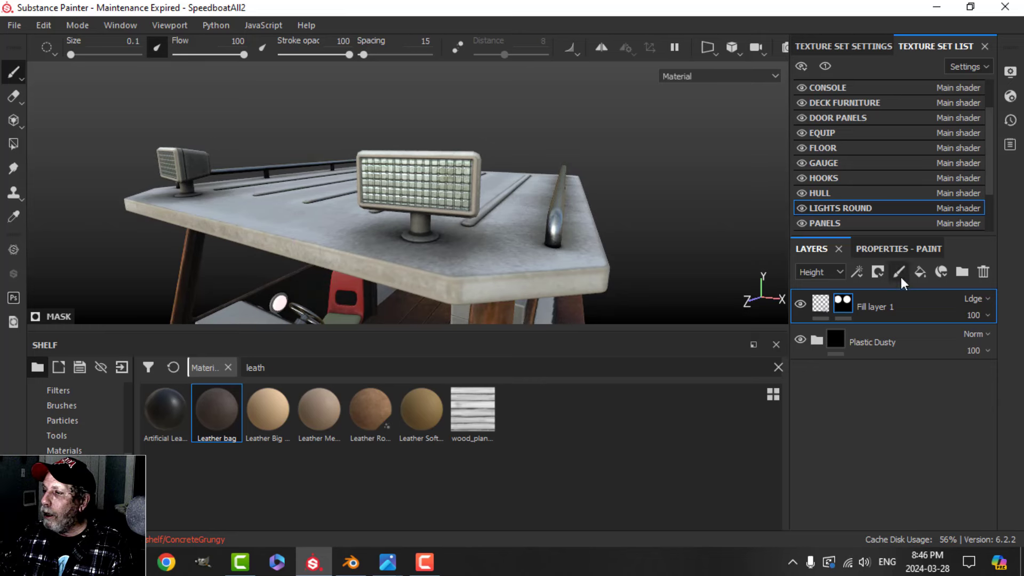
Switch to the ROOF texture set, collapse its glass folders and hide Folder 1.
scroll(866, 167, up, 1)
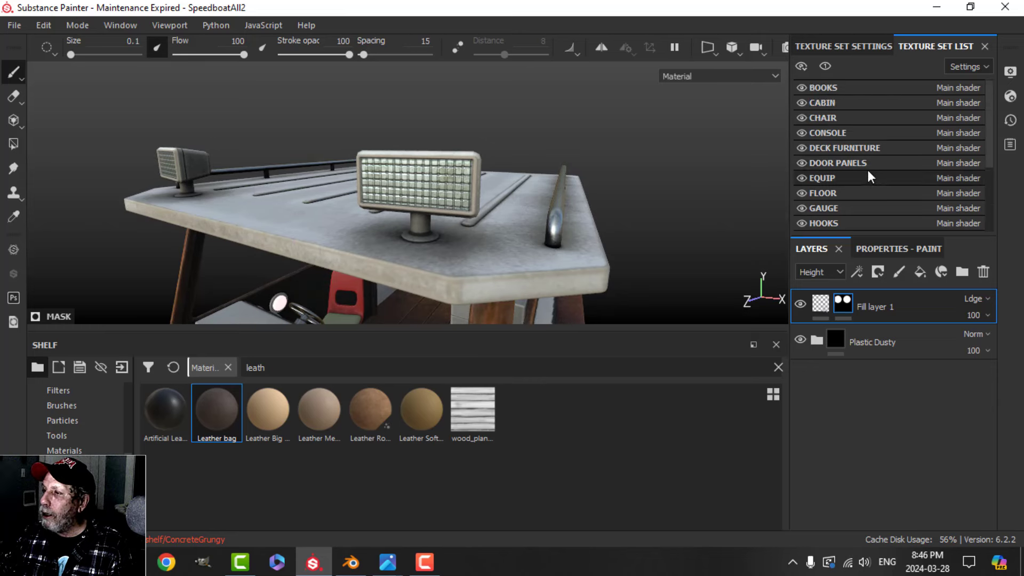
scroll(840, 207, down, 1)
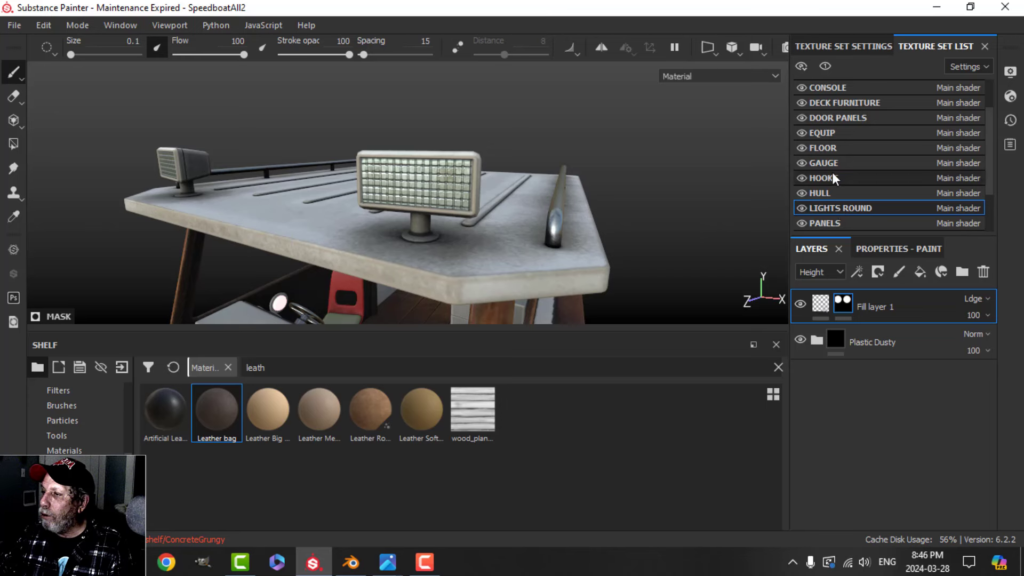
scroll(848, 197, down, 1)
click(836, 192)
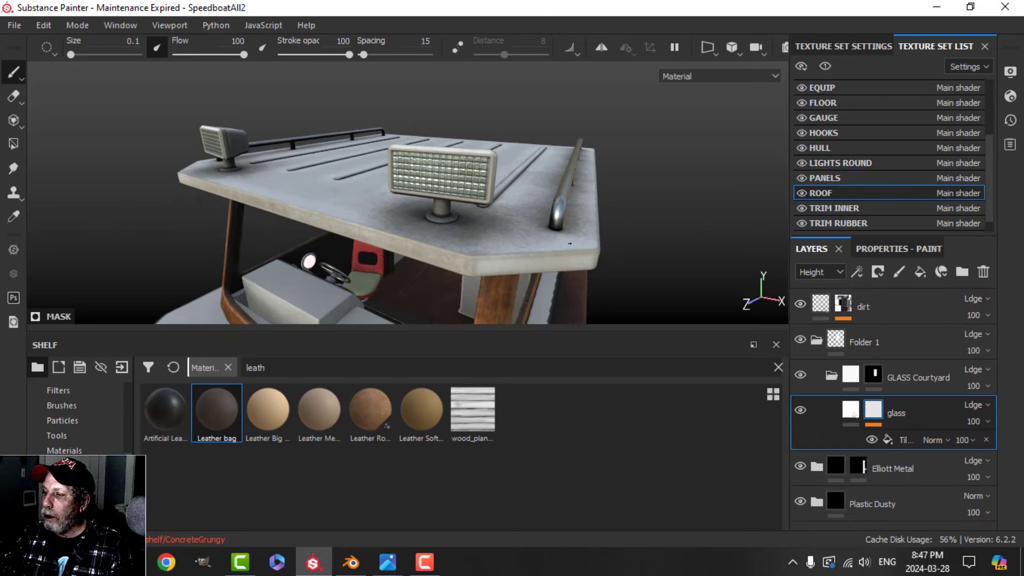
click(830, 377)
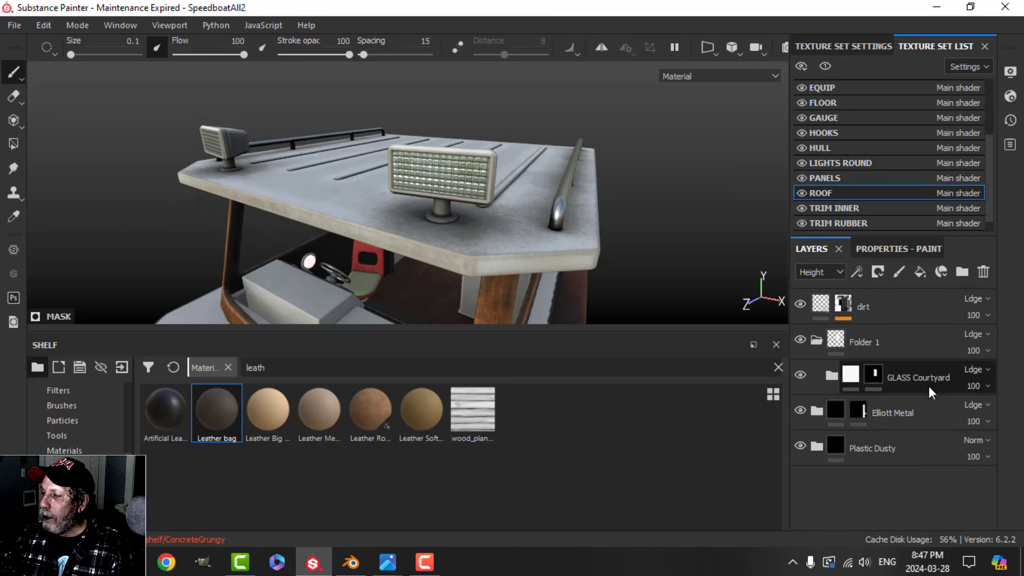
click(817, 342)
click(802, 340)
alt+drag(536, 197, 501, 223)
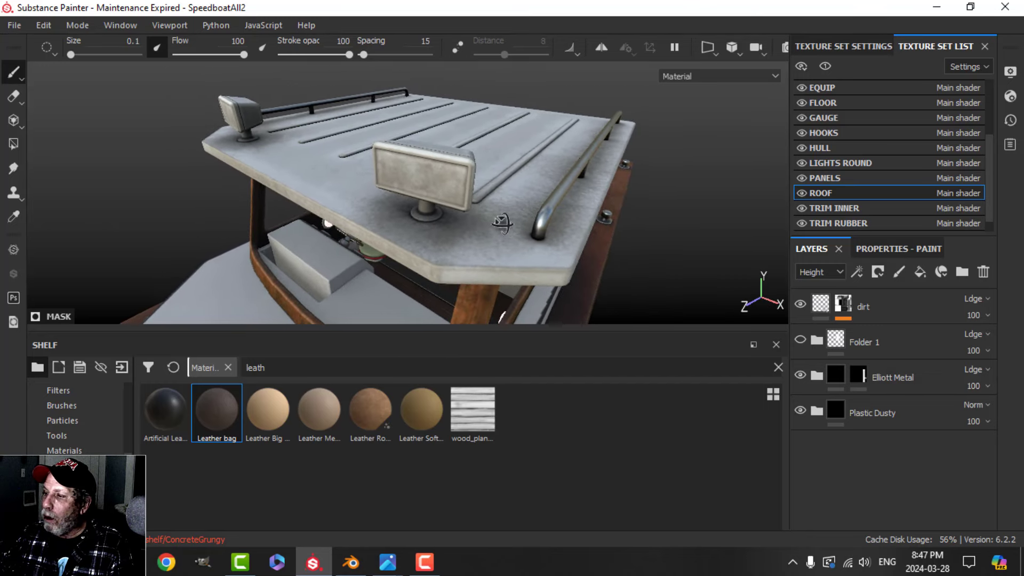
Create a layer folder named Glass above Folder 1 and place the GLASS Courtyard smart material inside it.
click(961, 272)
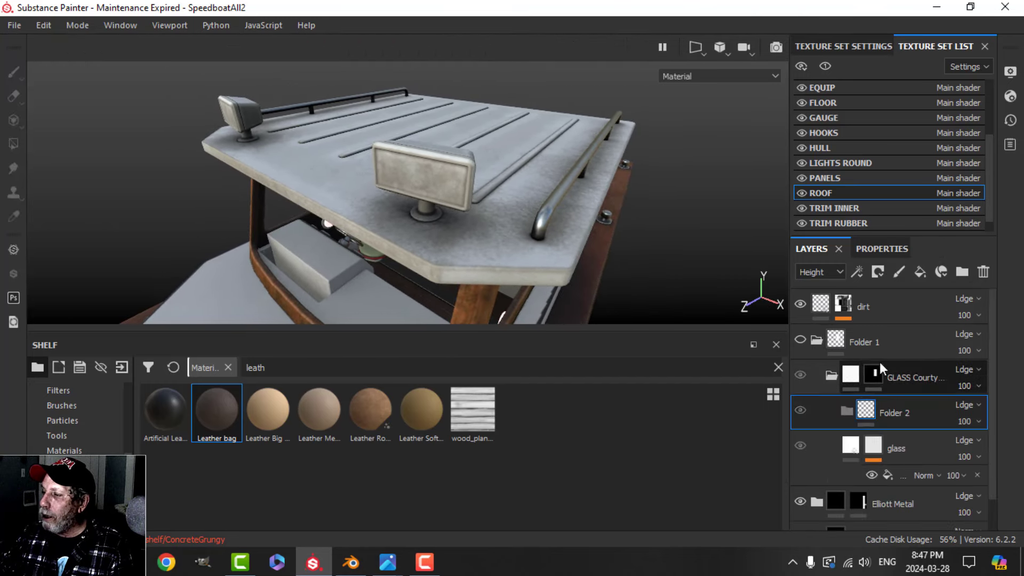
drag(887, 419, 869, 326)
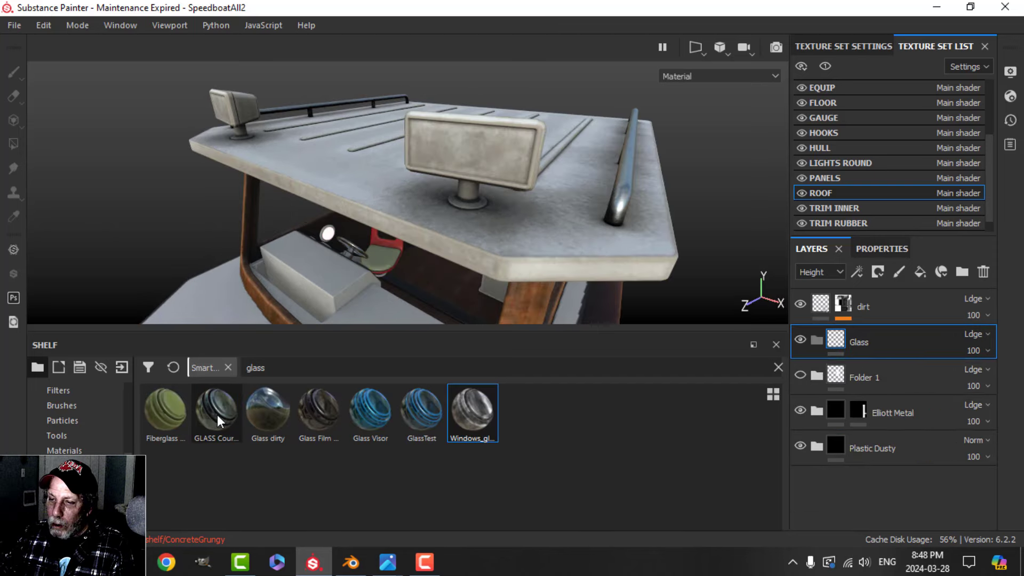
drag(216, 411, 834, 344)
alt+drag(605, 222, 559, 241)
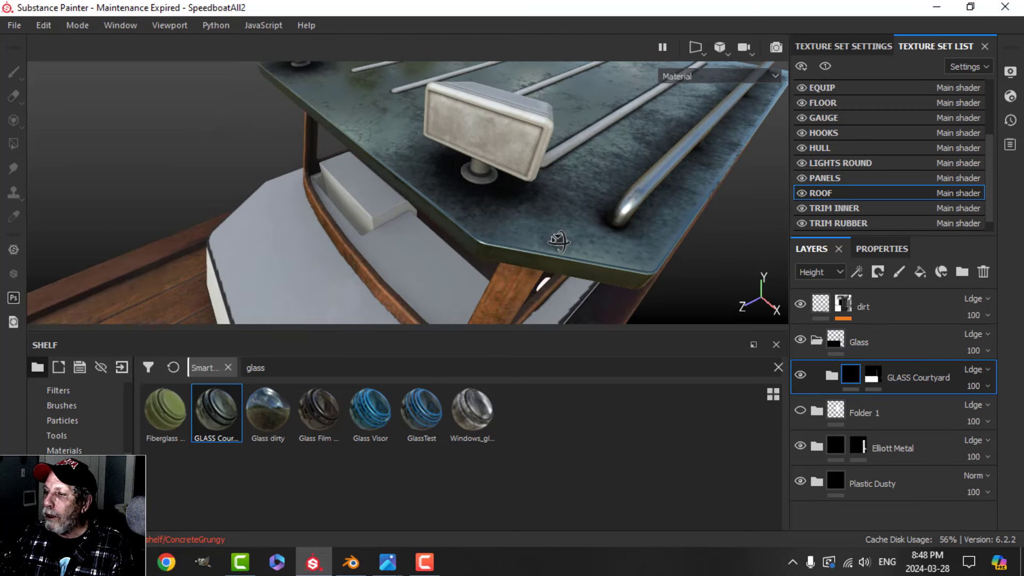
Add a black mask to the Glass folder and reveal it only on the spotlight's front face with polygon fill.
click(835, 342)
click(877, 272)
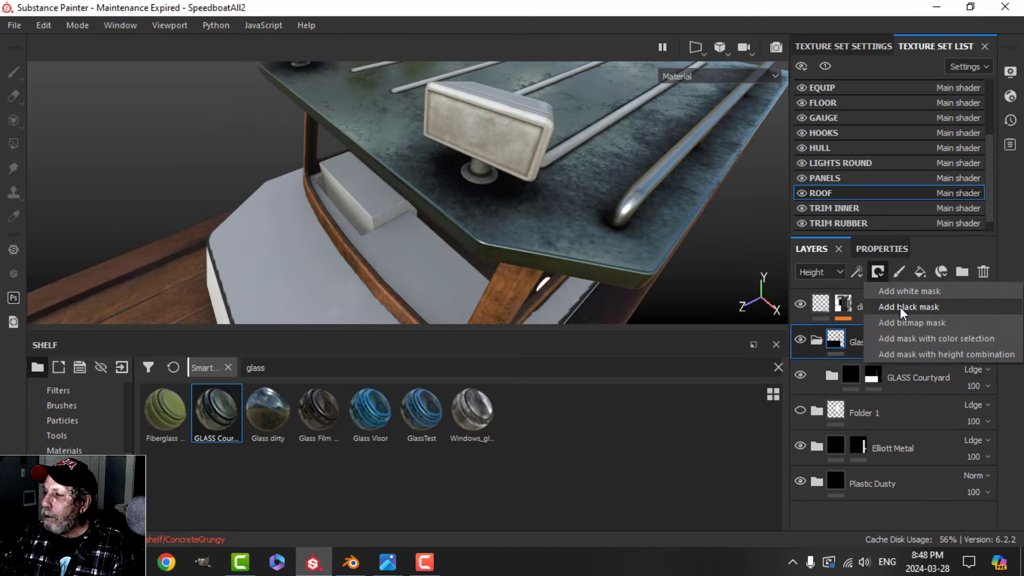
click(901, 305)
click(13, 143)
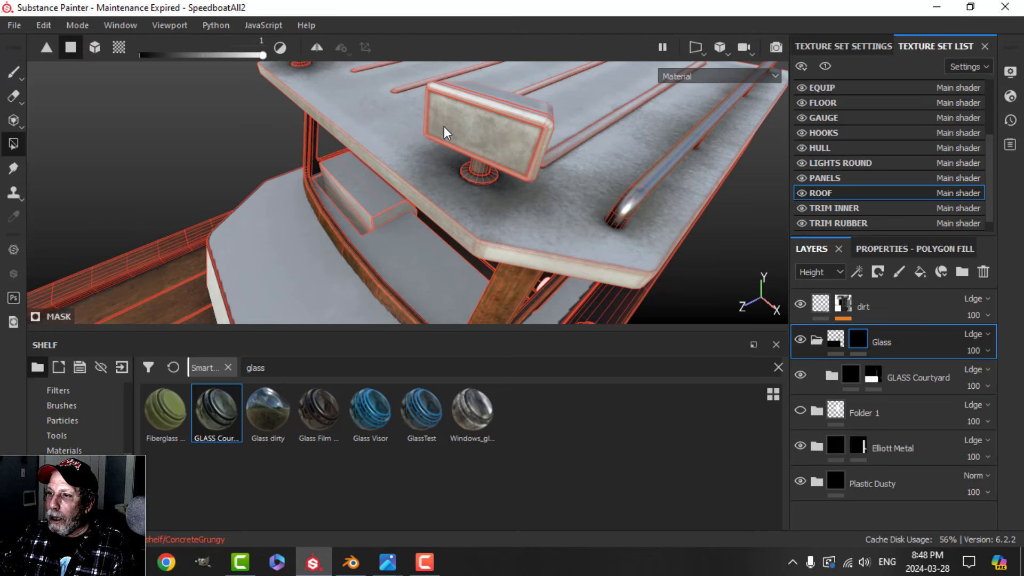
click(487, 137)
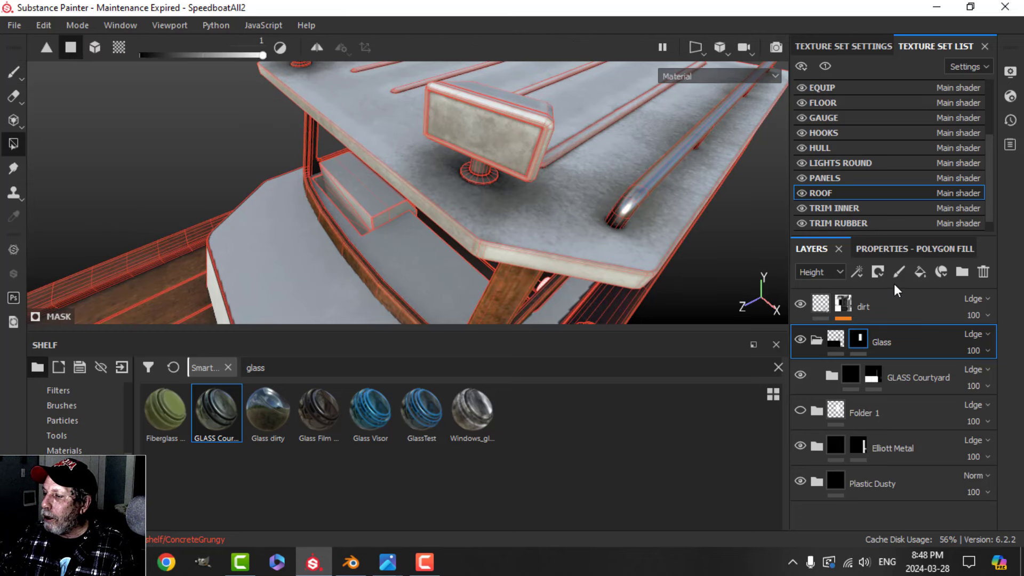
Remove the GLASS Courtyard folder's own mask so the glass covers the spotlight face.
right_click(874, 378)
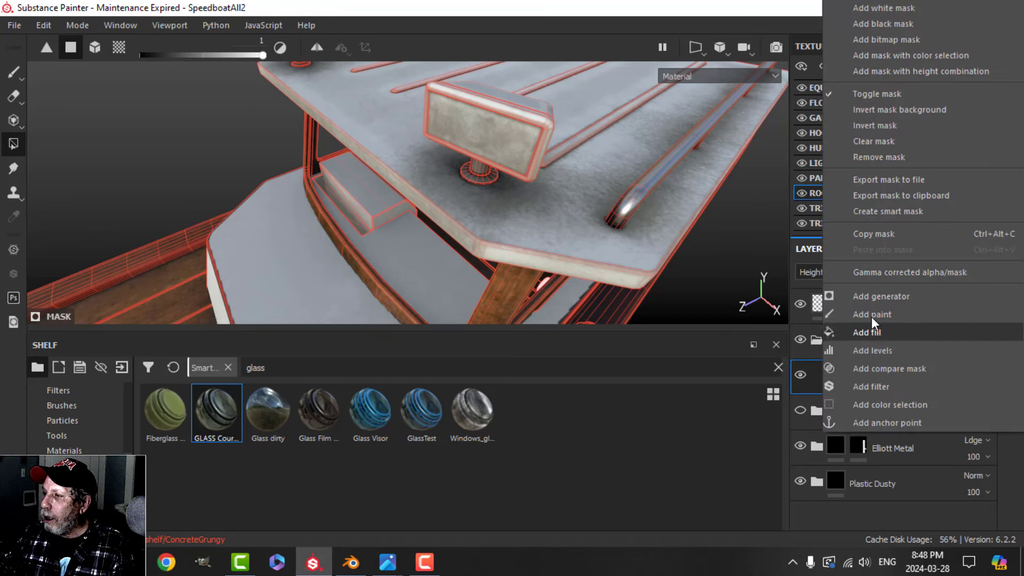
click(885, 159)
alt+drag(513, 200, 569, 143)
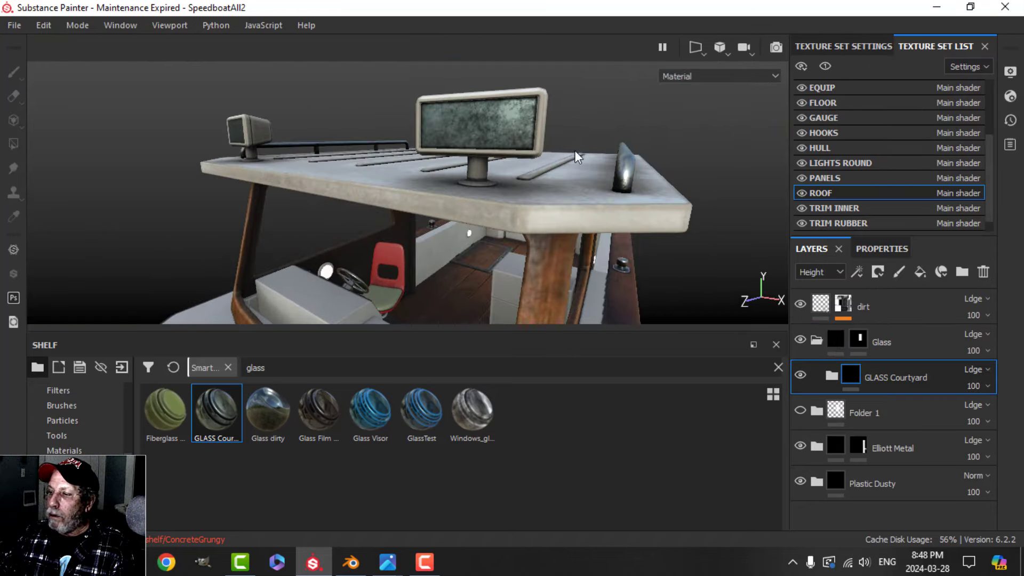
Hide the dirt layer inside GLASS Courtyard and inspect the spotlight's clean glass from several angles.
click(831, 375)
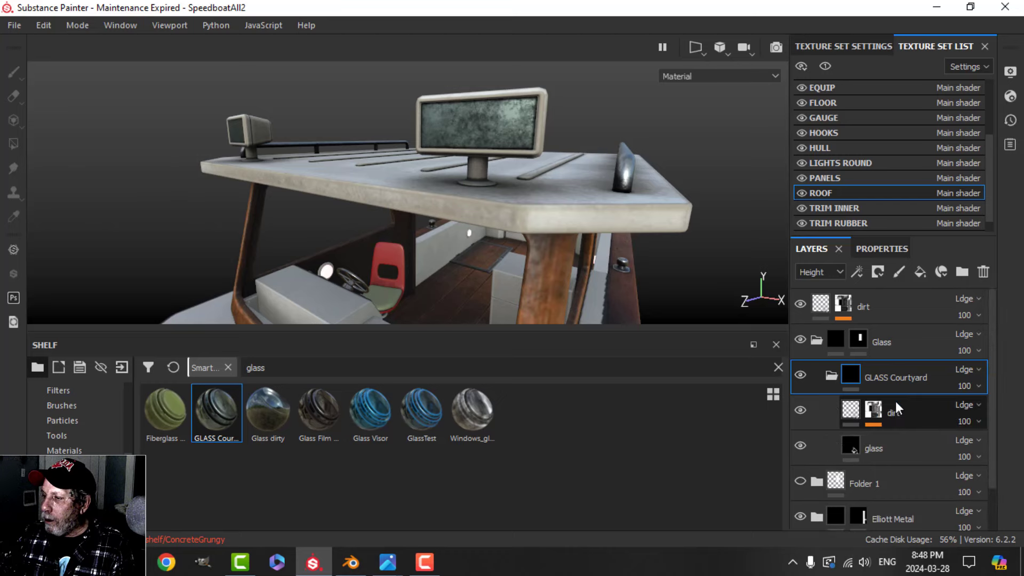
click(800, 410)
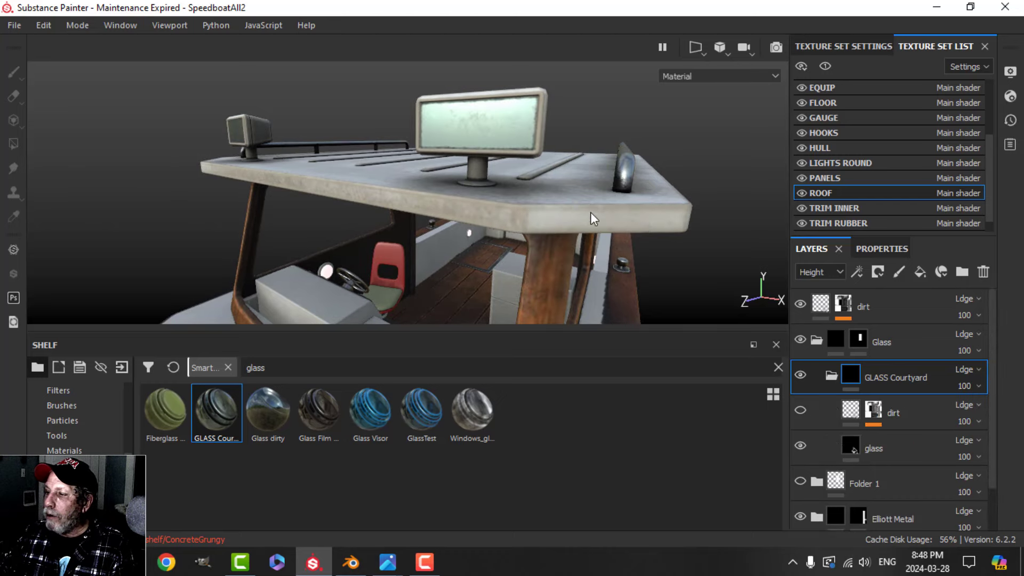
scroll(571, 194, up, 3)
alt+drag(560, 146, 587, 165)
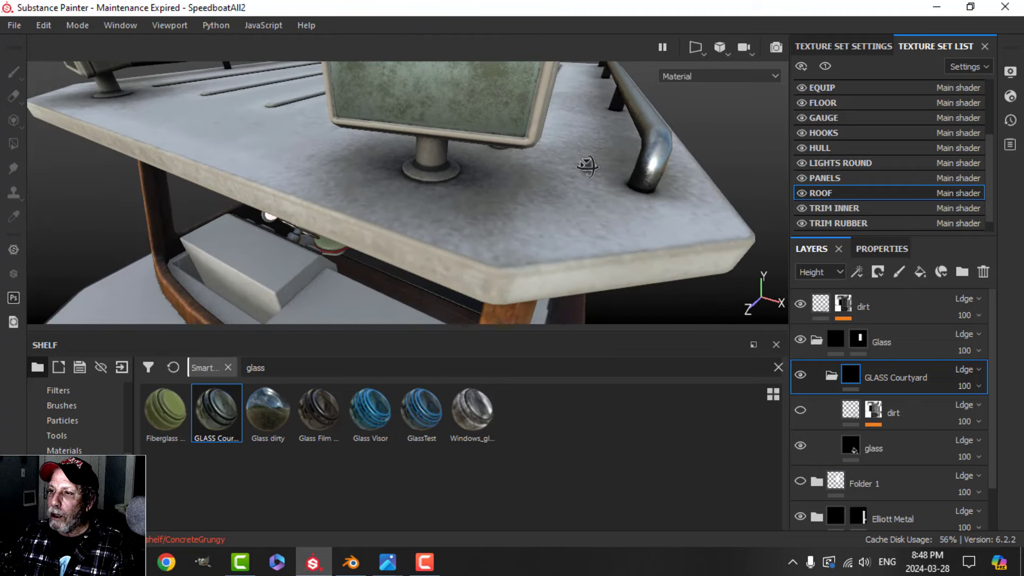
scroll(602, 216, down, 3)
alt+middle_drag(605, 194, 583, 208)
alt+drag(544, 200, 521, 197)
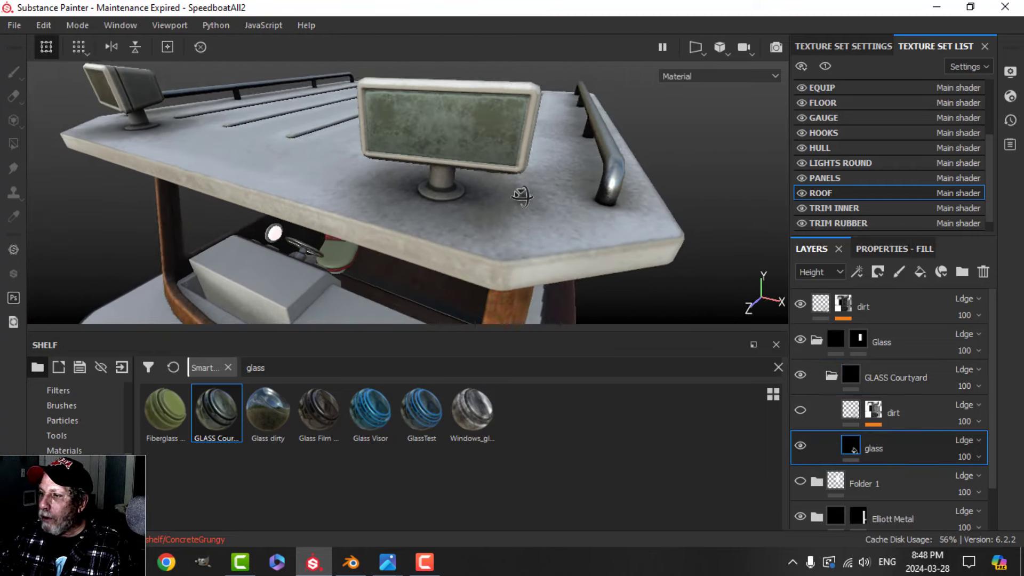
mouse_move(521, 196)
alt+middle_down()
mouse_move(505, 189)
mouse_move(521, 190)
alt+middle_up()
Add a black mask with a fill effect to the glass layer inside GLASS Courtyard.
click(877, 271)
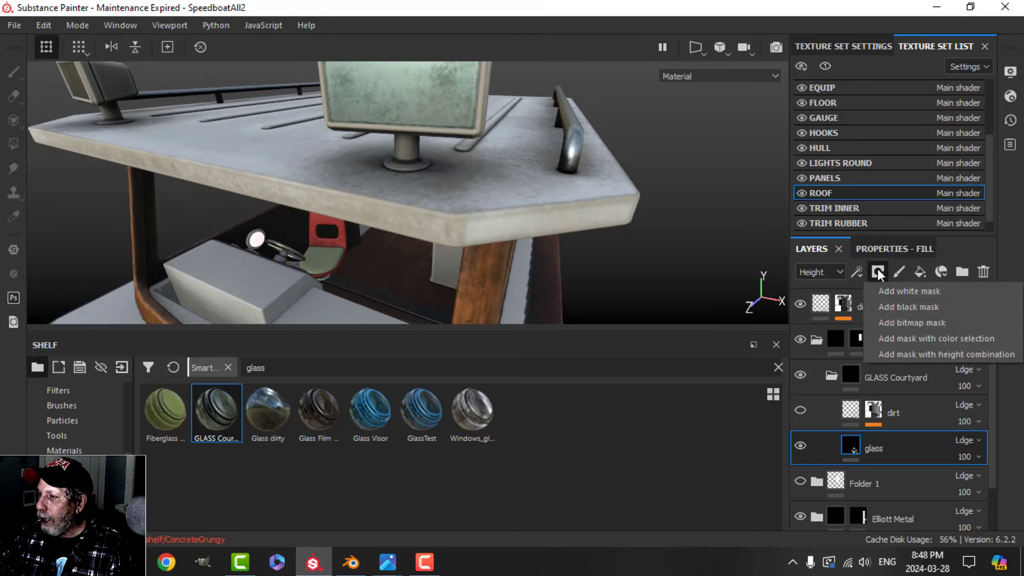
click(890, 306)
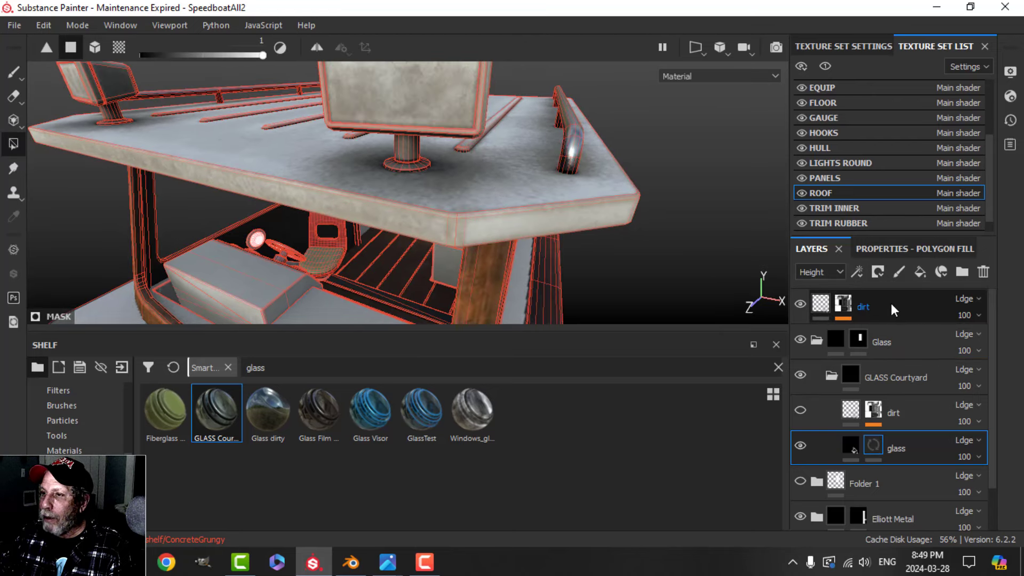
click(858, 271)
click(881, 327)
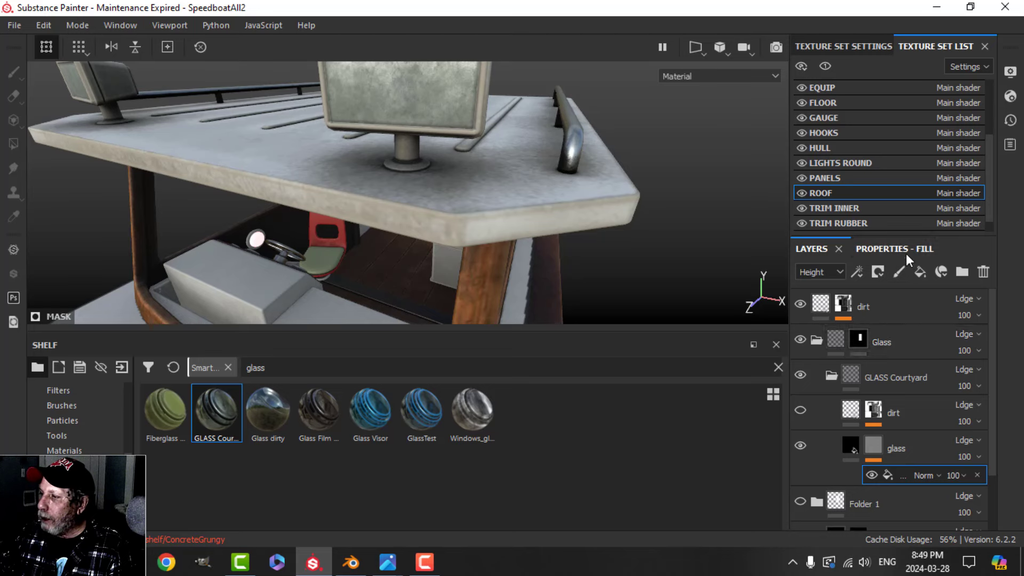
Search the grayscale resources for "tile" and assign Tile Generator to the glass mask's fill.
click(906, 251)
click(898, 344)
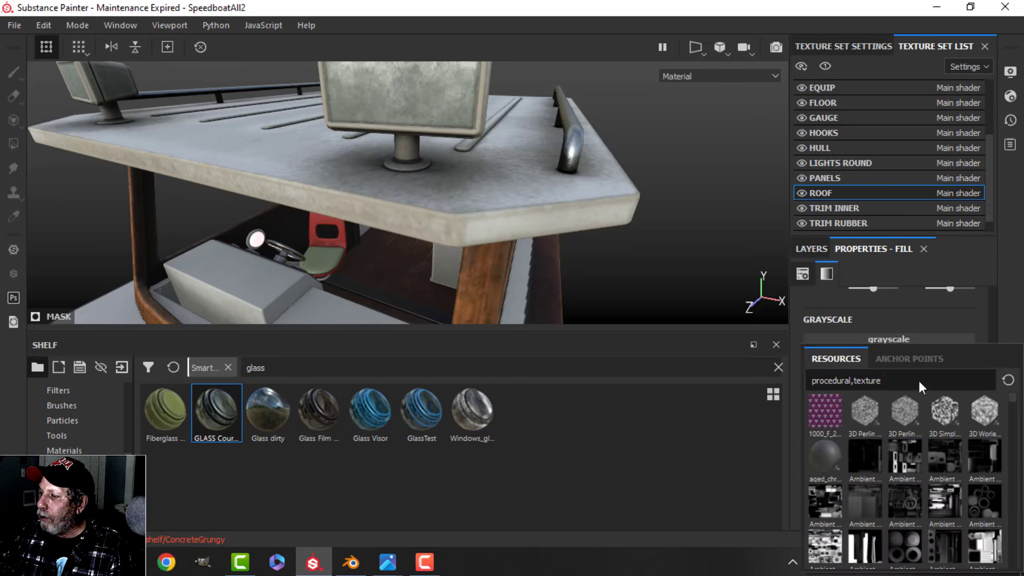
text(tile)
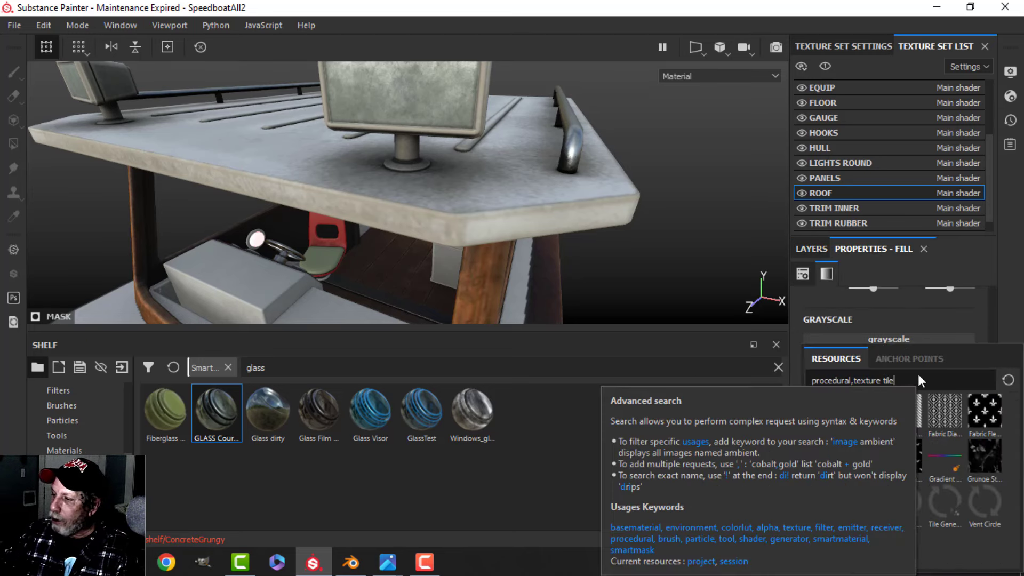
click(939, 494)
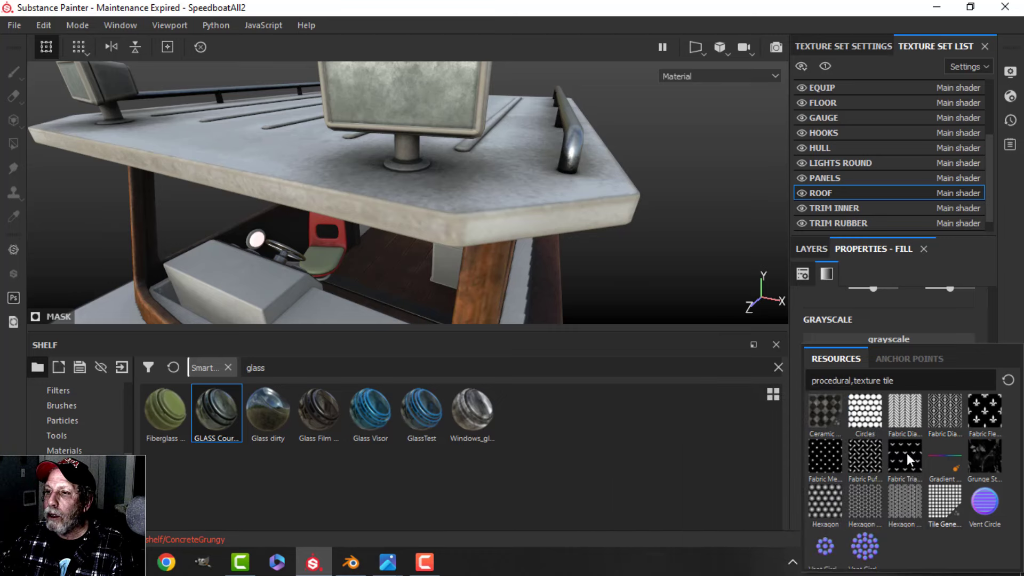
scroll(457, 153, up, 3)
scroll(458, 151, down, 4)
alt+drag(459, 149, 468, 125)
alt+middle_drag(464, 126, 428, 197)
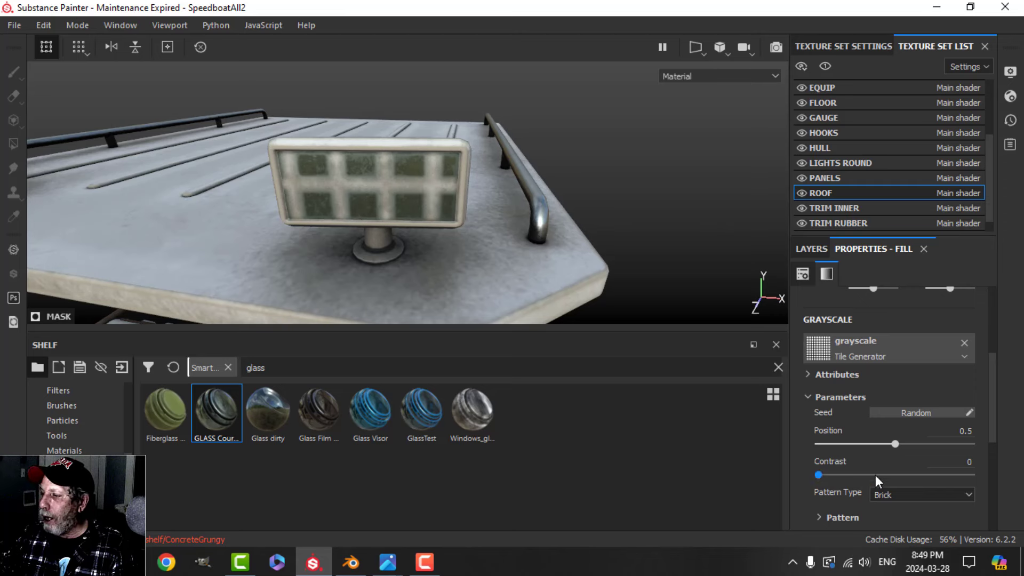
Set the pattern Tiling of the glass mask's Tile Generator to 5.
scroll(866, 468, down, 3)
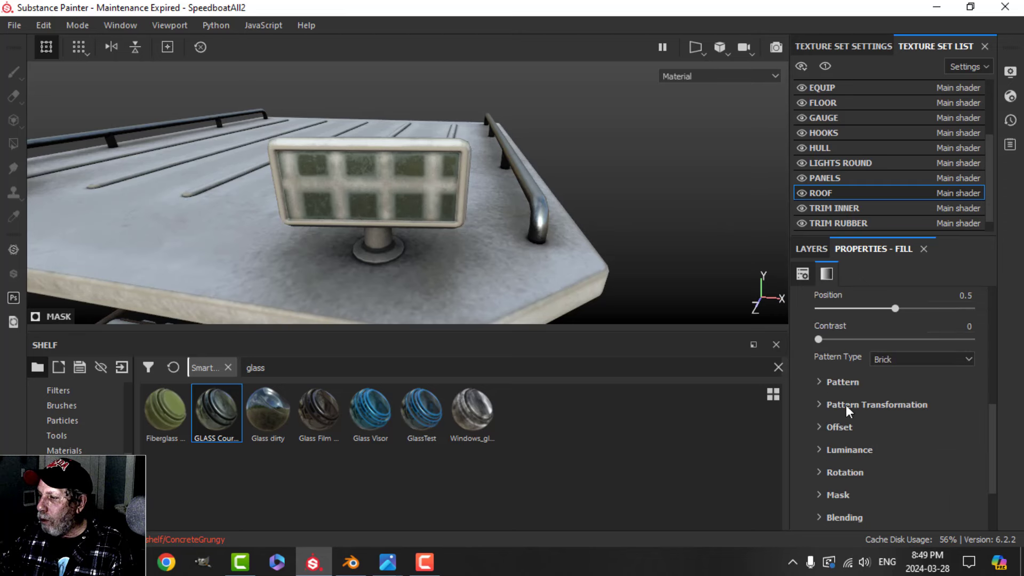
click(827, 381)
scroll(916, 426, down, 2)
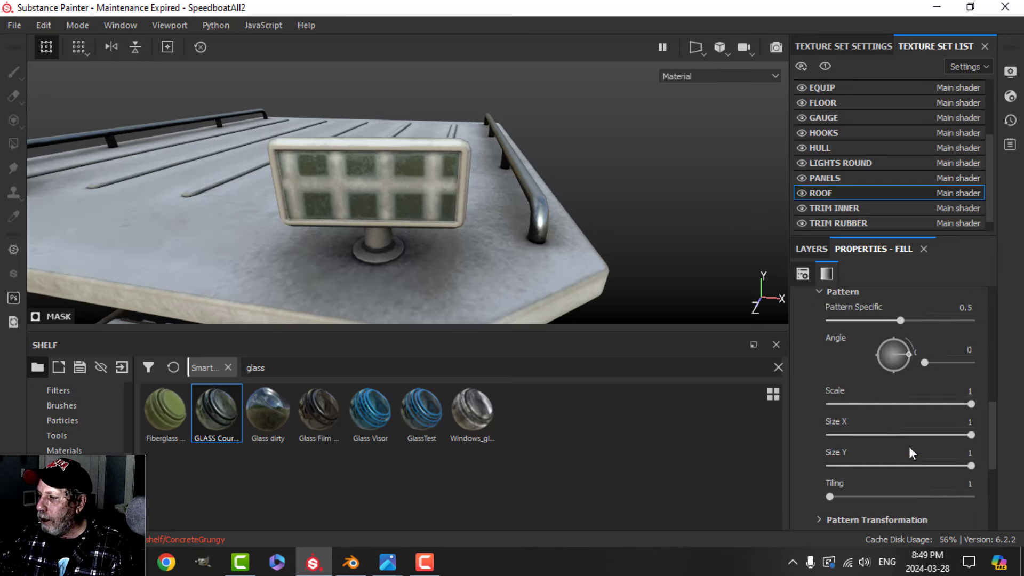
drag(840, 491, 864, 497)
Set the glass layer's fill Height to 0.4783 so the spotlight tiles stand out in relief.
click(811, 248)
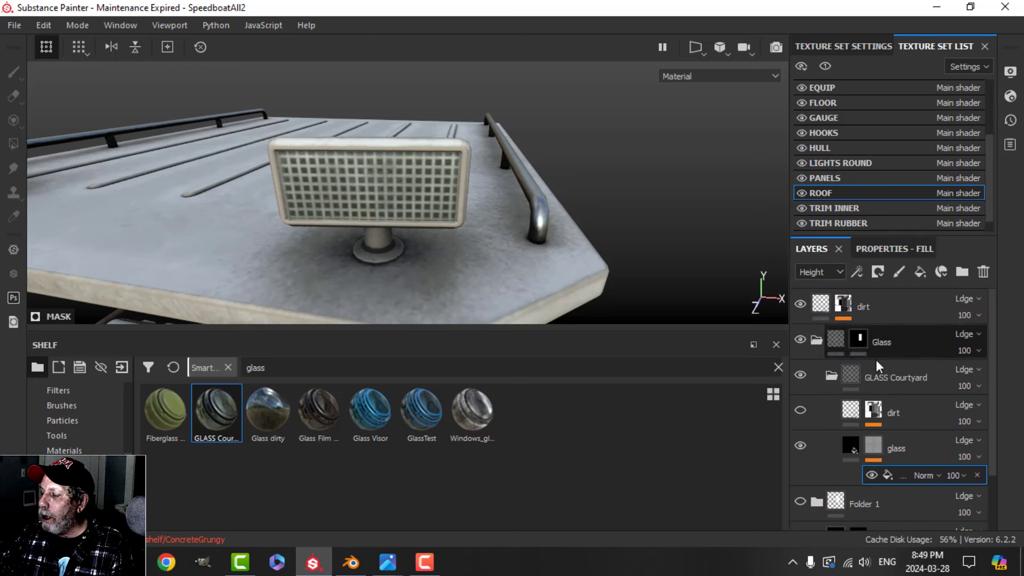
click(895, 248)
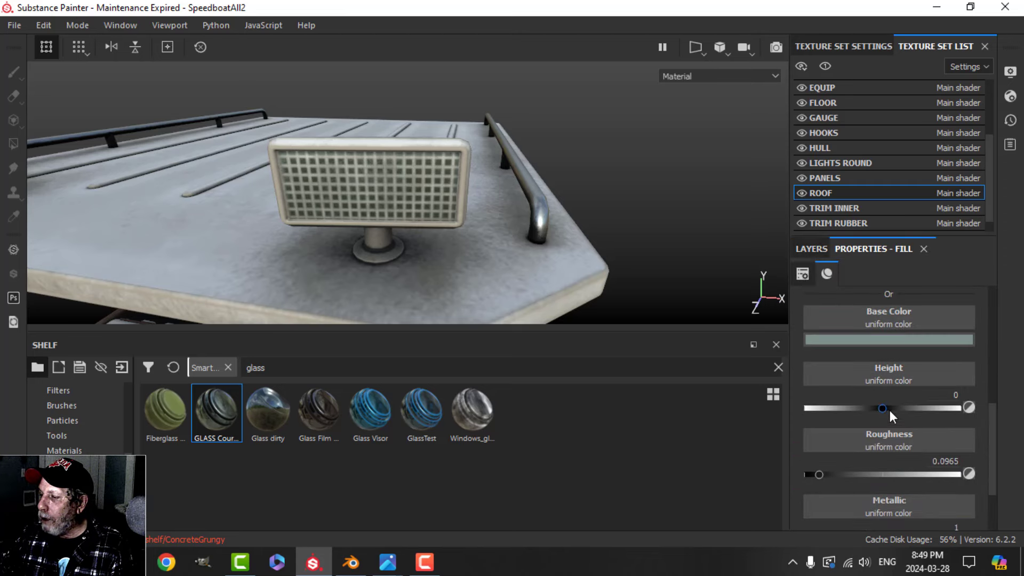
drag(884, 410, 916, 411)
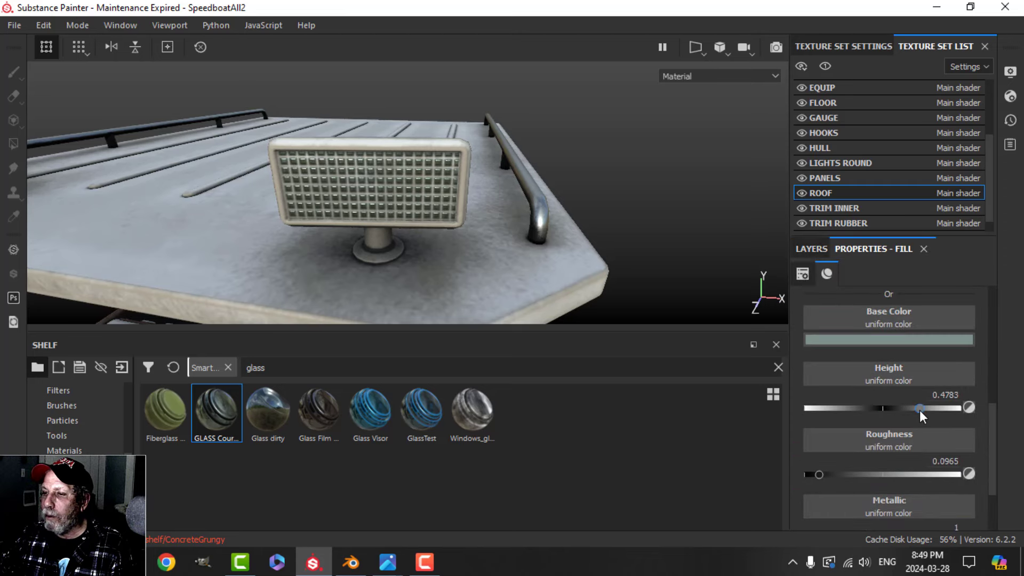
alt+drag(548, 275, 507, 258)
scroll(507, 258, up, 3)
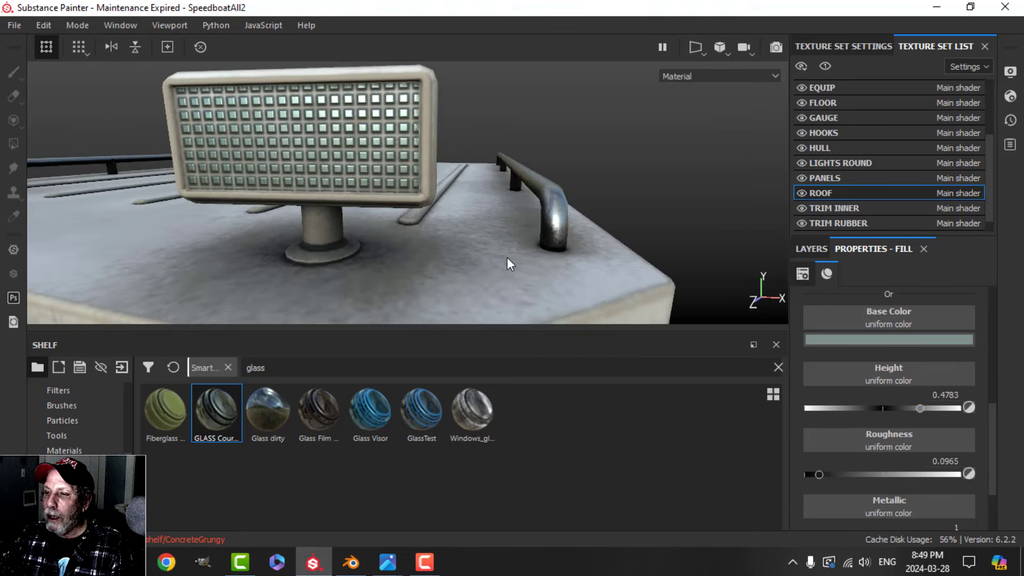
Try a Pattern Transformation Scale of 1.08 on the glass mask's Tile Generator, then return it to 1.
click(811, 248)
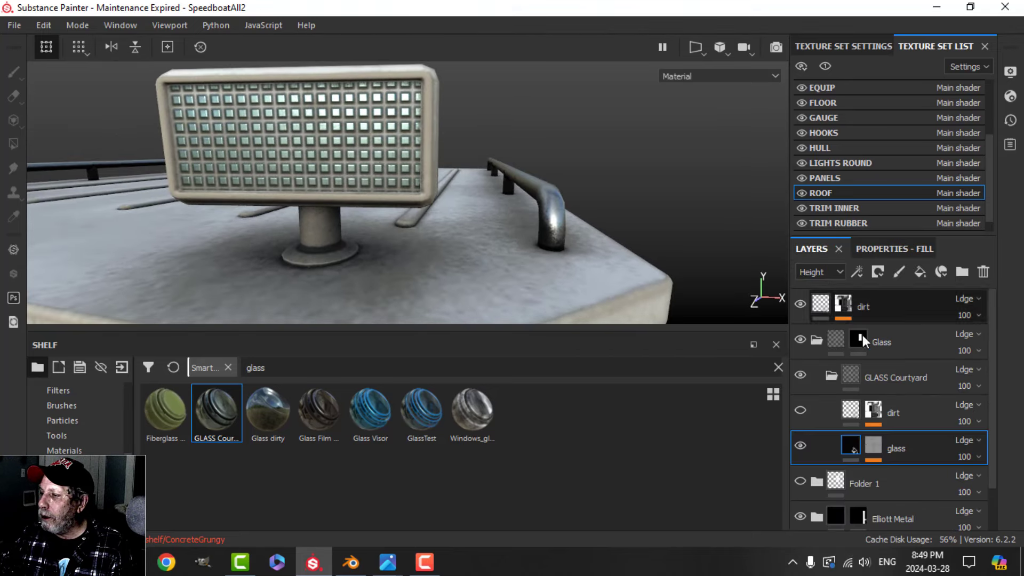
click(877, 459)
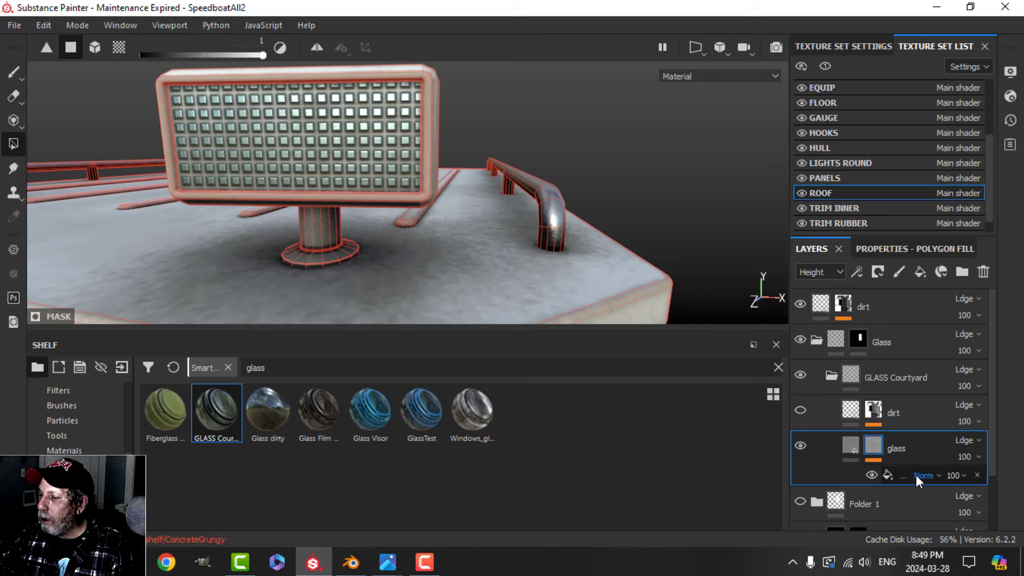
click(889, 475)
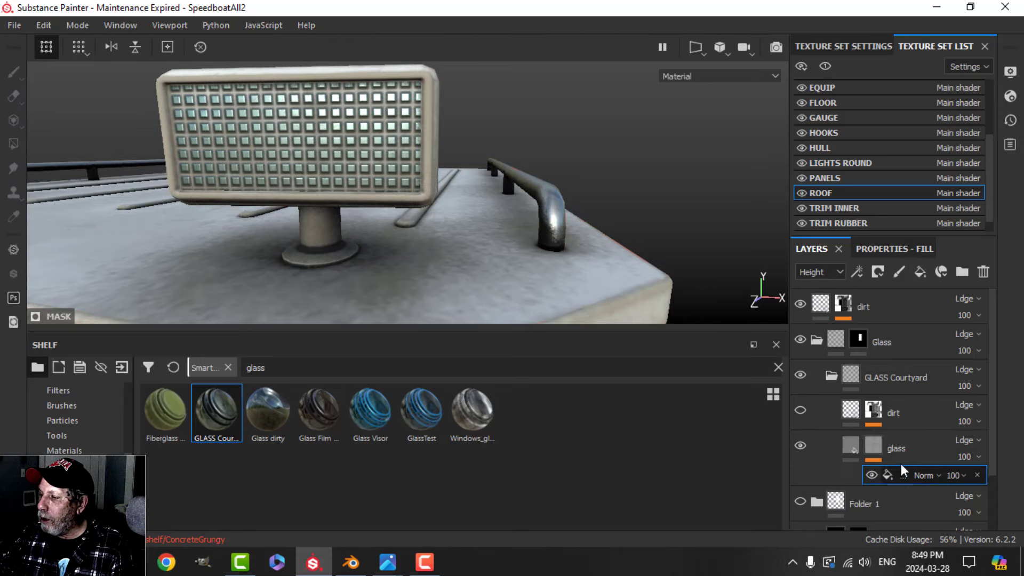
click(901, 249)
scroll(909, 396, down, 1)
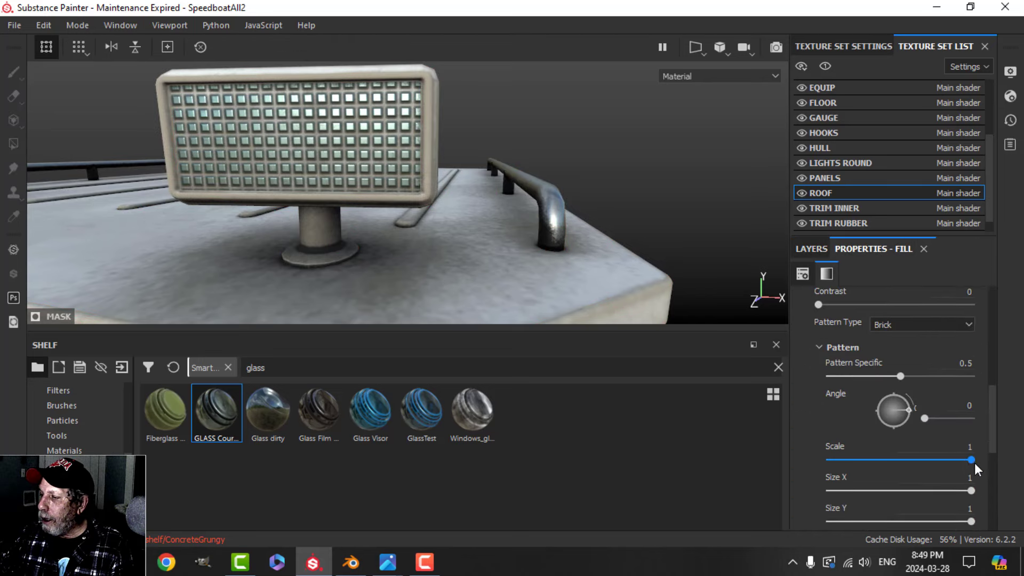
scroll(898, 486, down, 3)
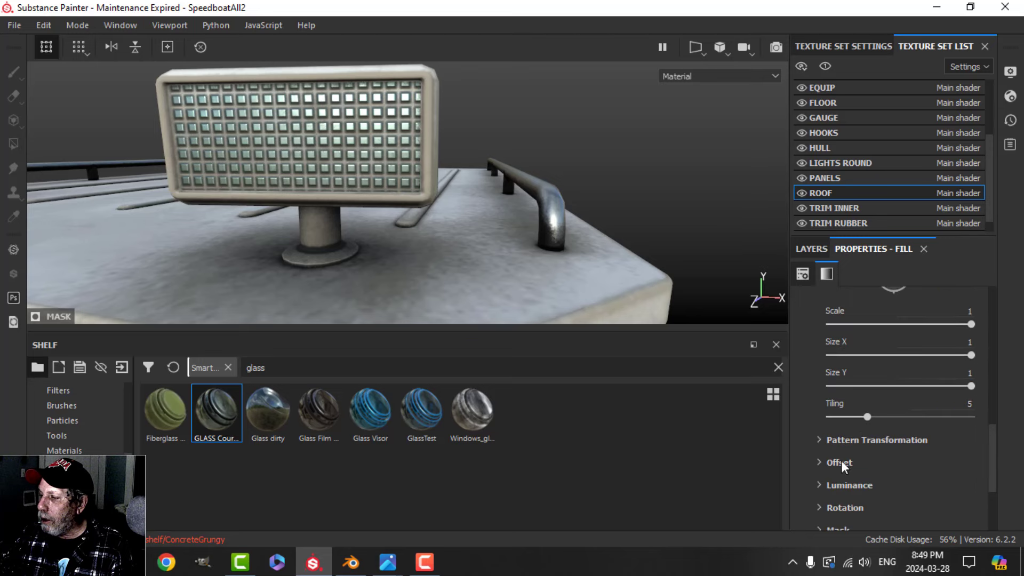
click(820, 440)
scroll(910, 463, down, 5)
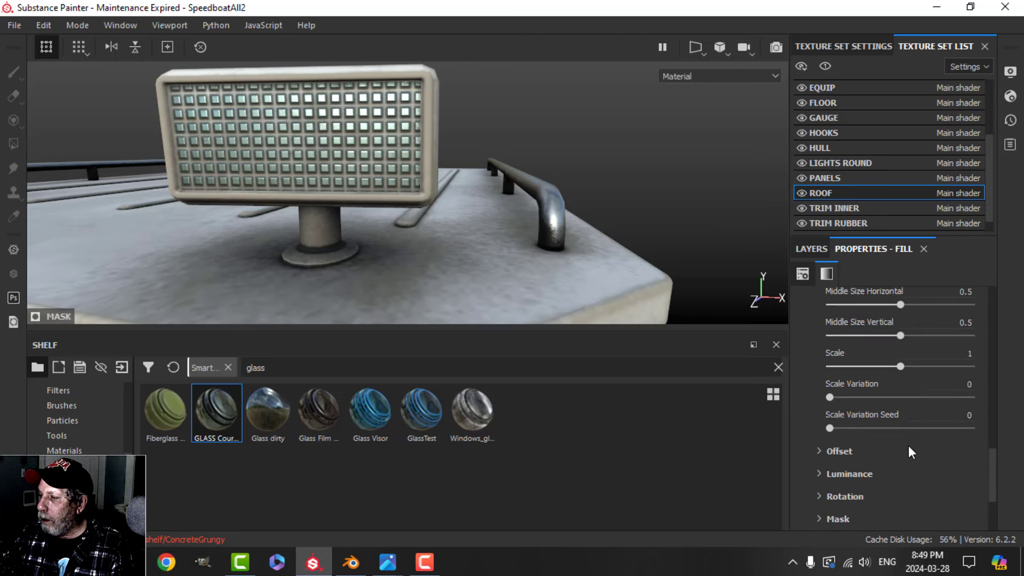
click(902, 367)
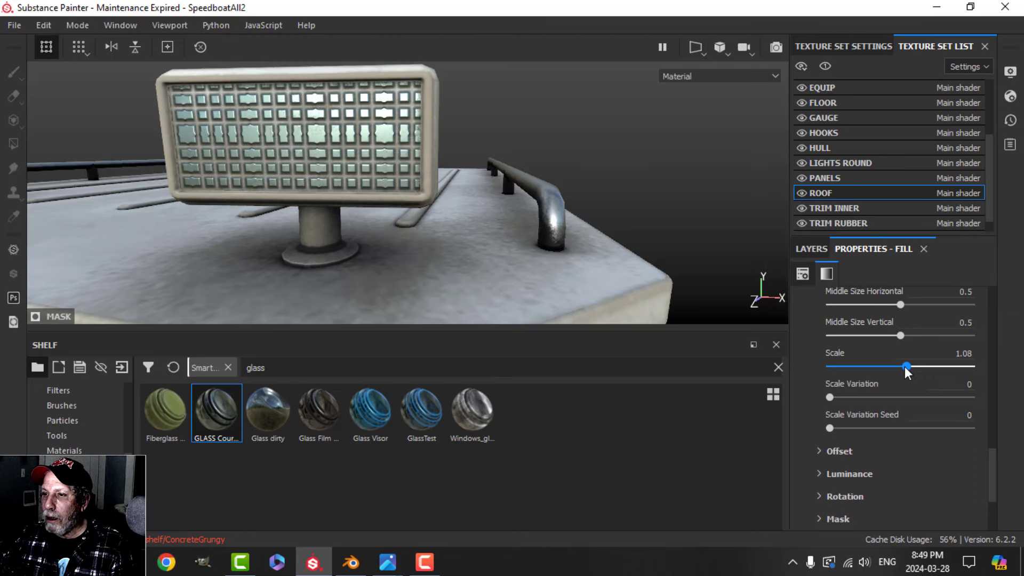
mouse_move(906, 366)
mouse_down()
mouse_move(931, 367)
mouse_move(899, 370)
mouse_up()
Set the glass mask's Tile Generator to Position 0.91 and pattern Tiling 1.
scroll(916, 394, up, 4)
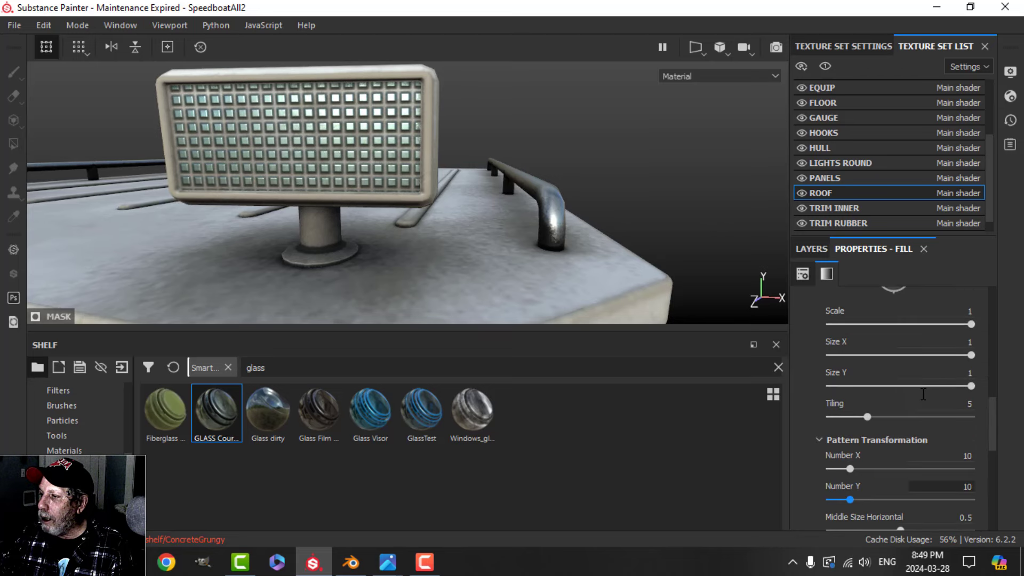
scroll(923, 393, down, 4)
drag(869, 437, 905, 437)
scroll(889, 414, down, 8)
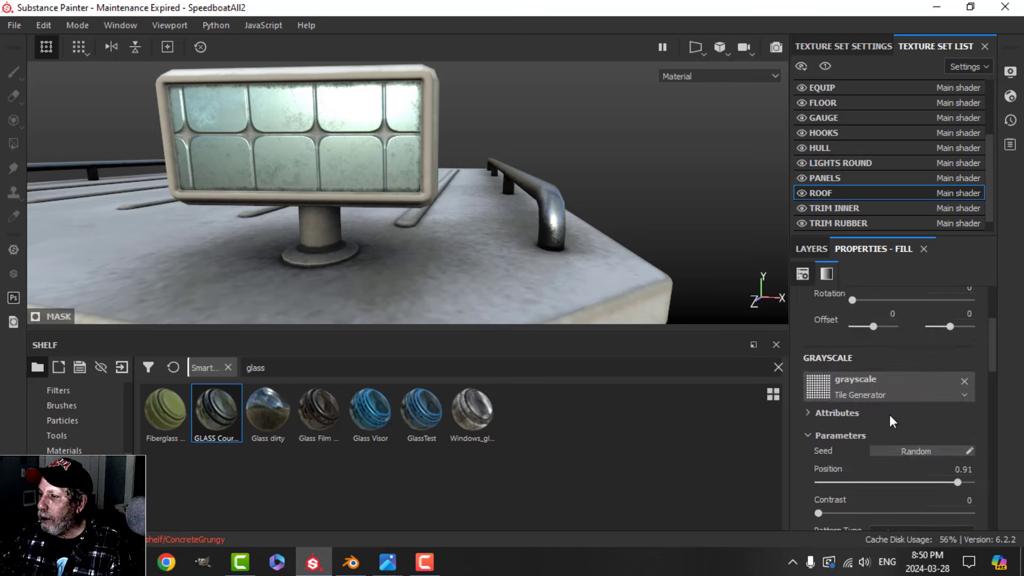
Set the UV scale of the glass mask's fill to 4.85 and inspect the grid on the spotlight face.
scroll(890, 413, up, 4)
drag(875, 407, 914, 408)
scroll(464, 192, down, 3)
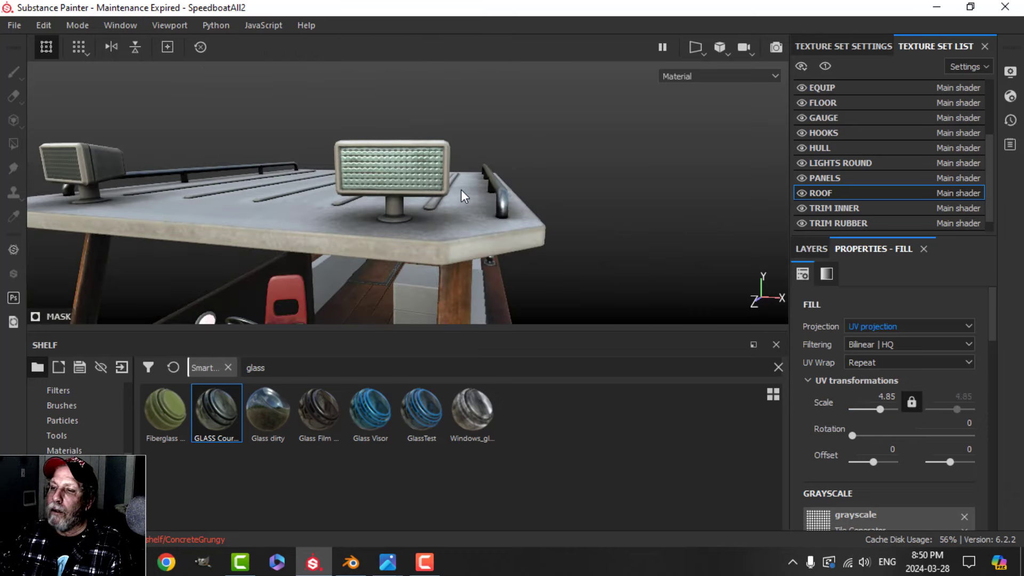
scroll(485, 194, up, 5)
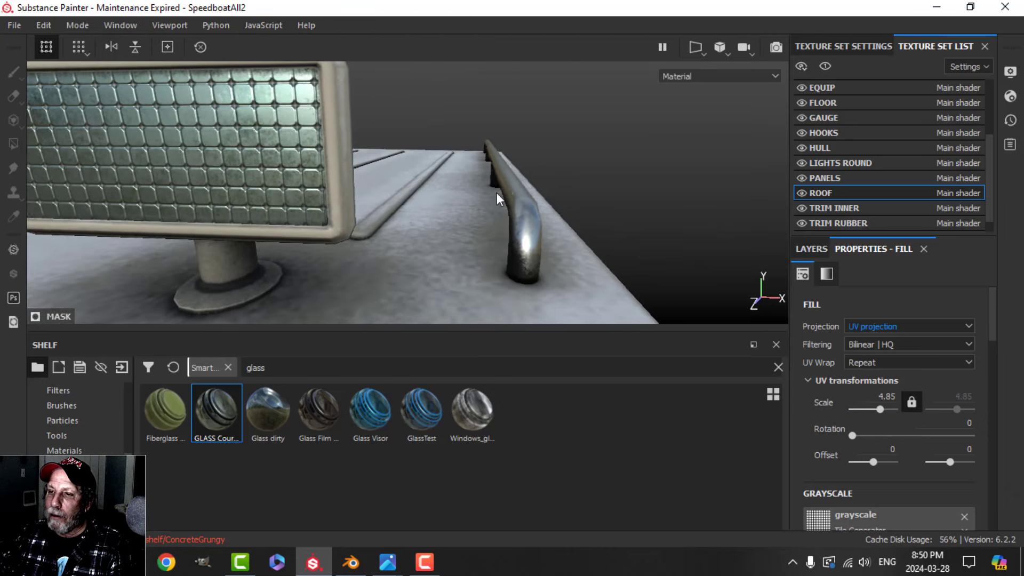
alt+drag(386, 203, 457, 199)
Turn off the metal and nrm channels in the glass layer's fill material.
click(797, 248)
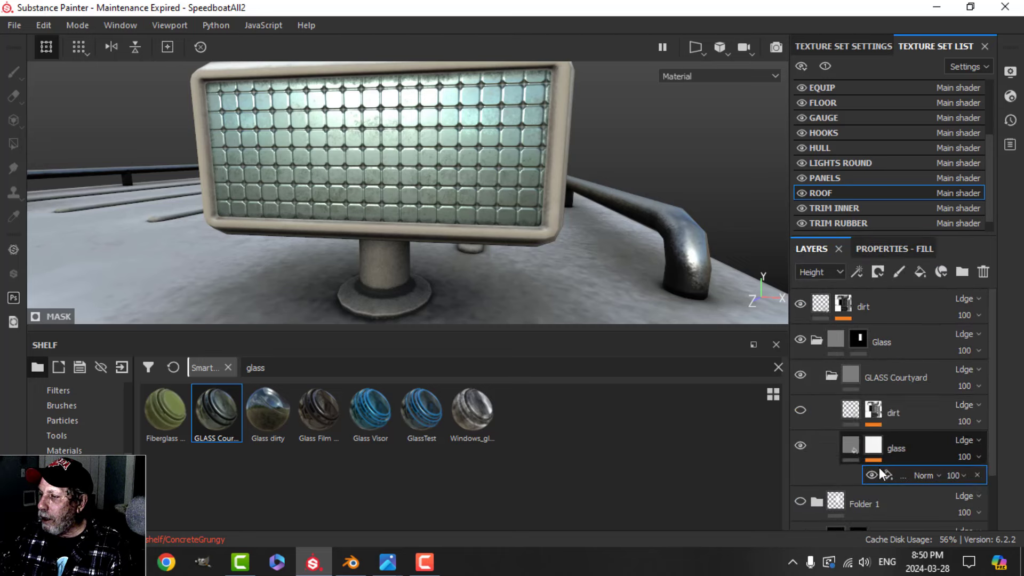
click(855, 441)
click(887, 249)
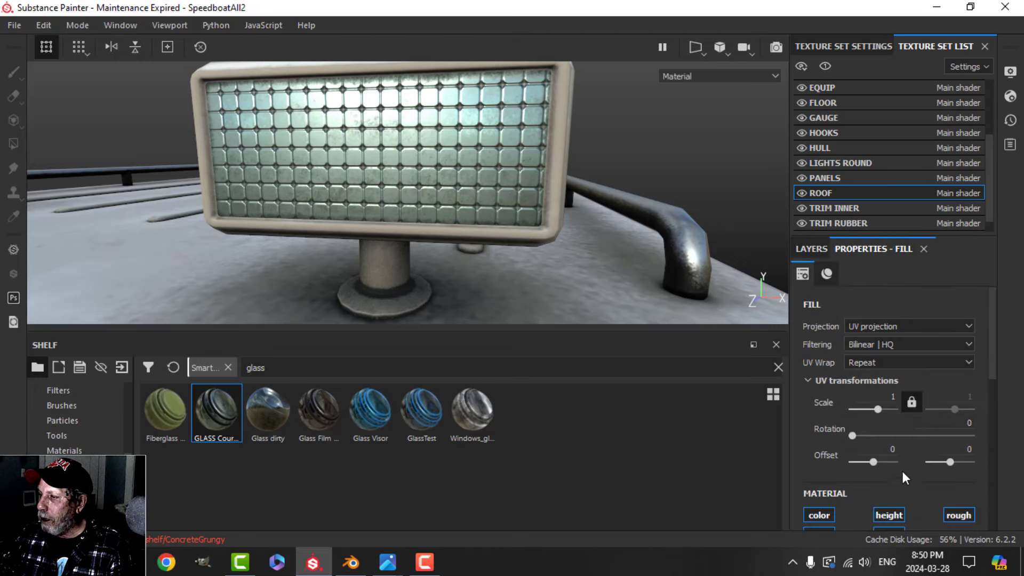
scroll(904, 452, down, 2)
scroll(904, 452, down, 2)
click(817, 354)
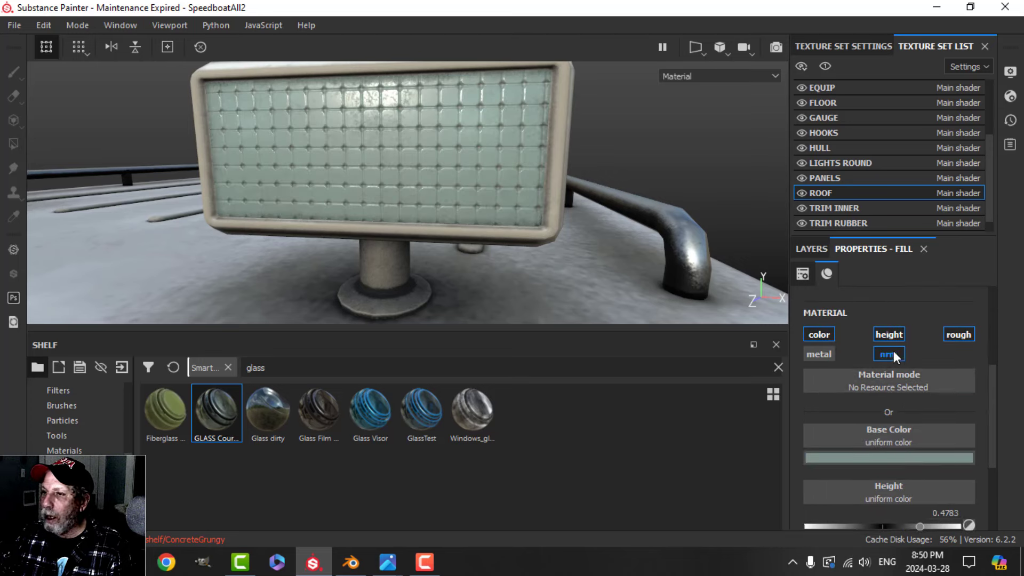
Lighten the glass layer's base color to a paler grey-green and view the spotlight from farther away.
scroll(908, 466, down, 3)
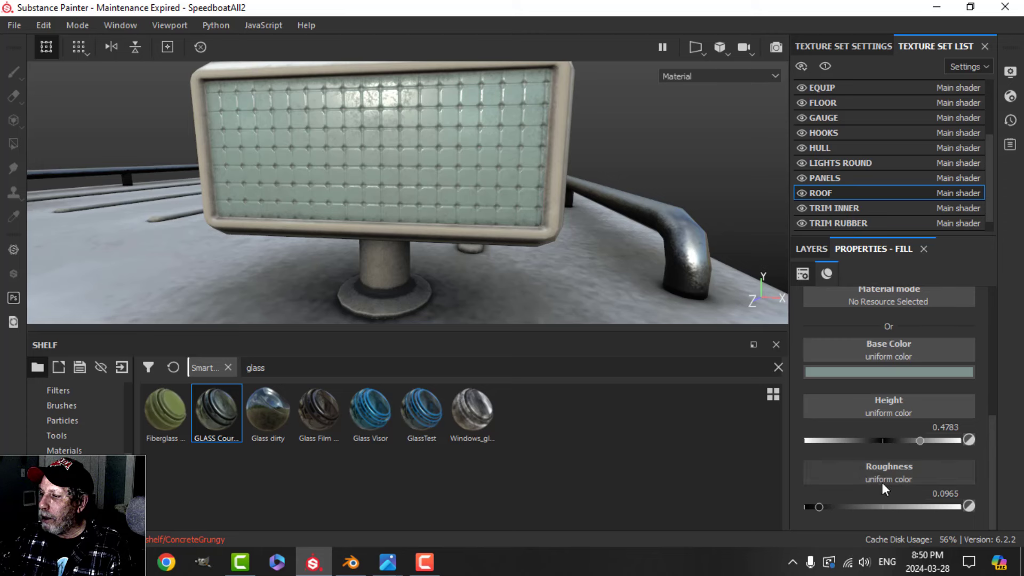
click(892, 372)
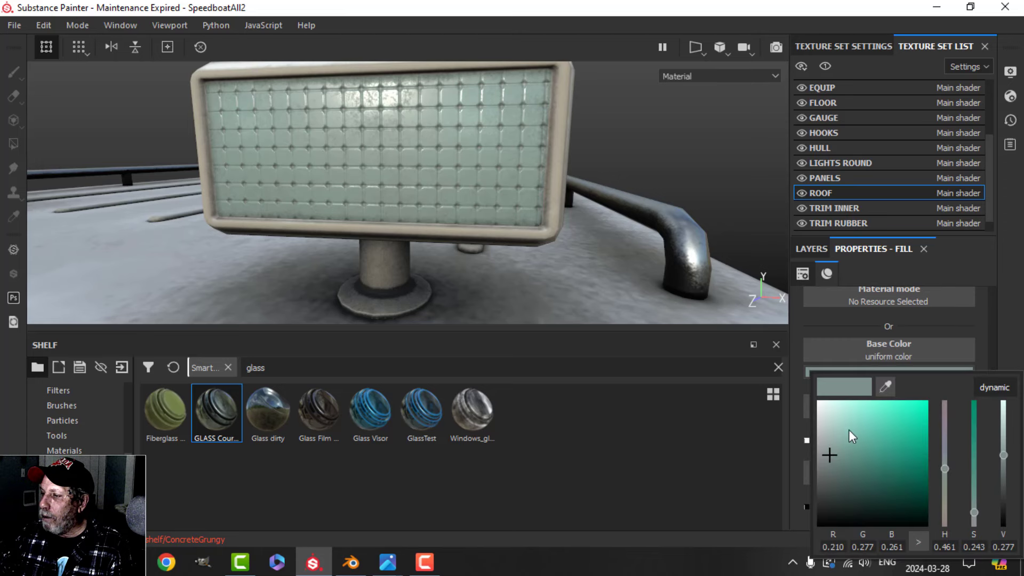
drag(824, 429, 827, 433)
alt+right_drag(581, 253, 572, 251)
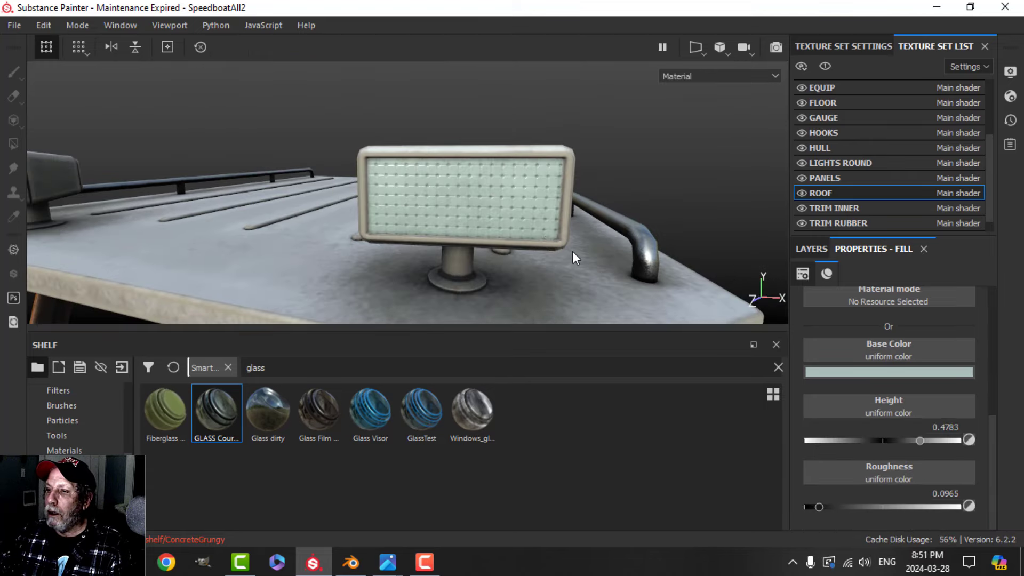
alt+drag(573, 253, 549, 234)
Set the pattern Scale of the glass mask's Tile Generator to 0.9 and check both roof spotlights.
click(823, 241)
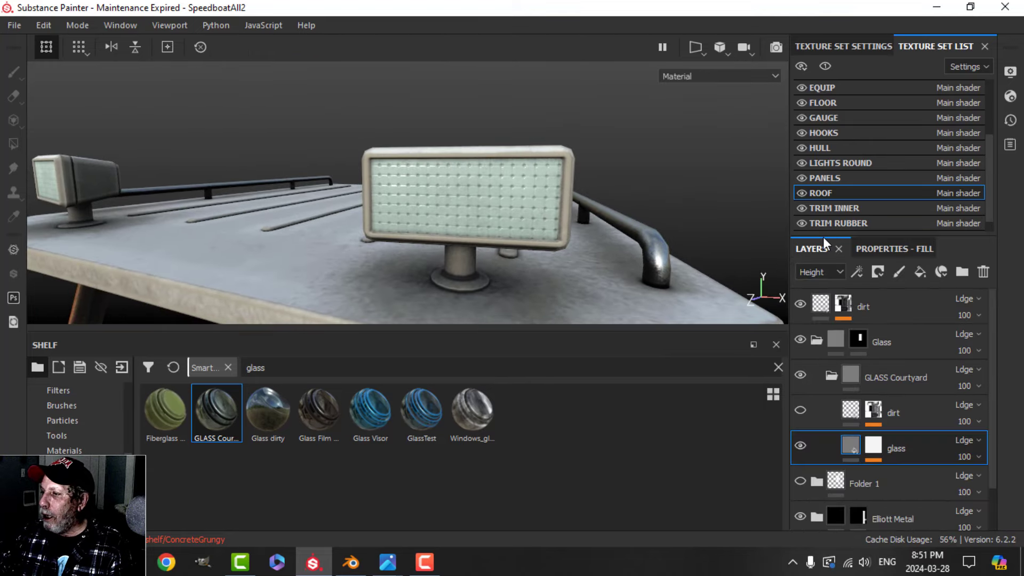
click(875, 445)
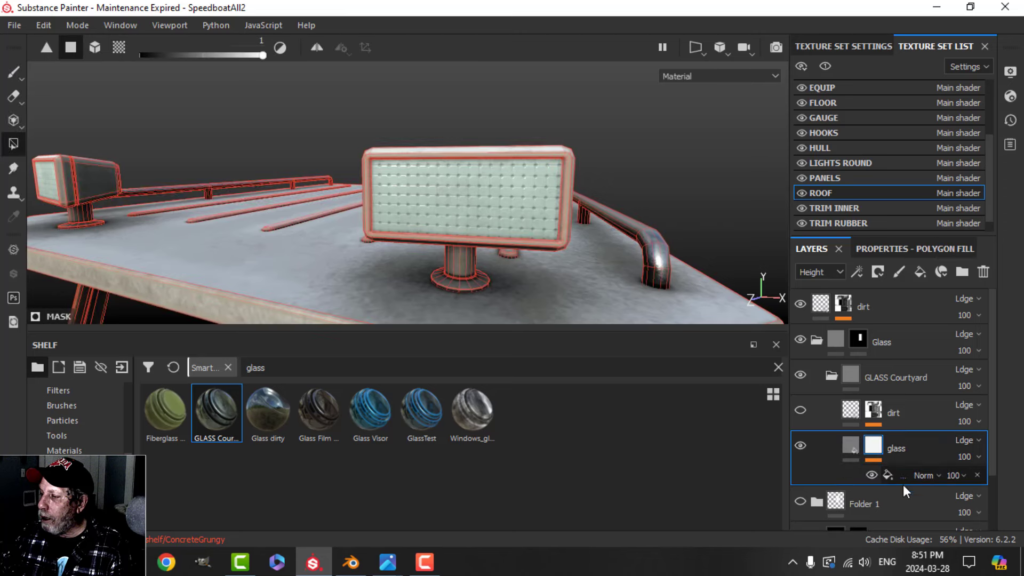
click(890, 476)
click(898, 249)
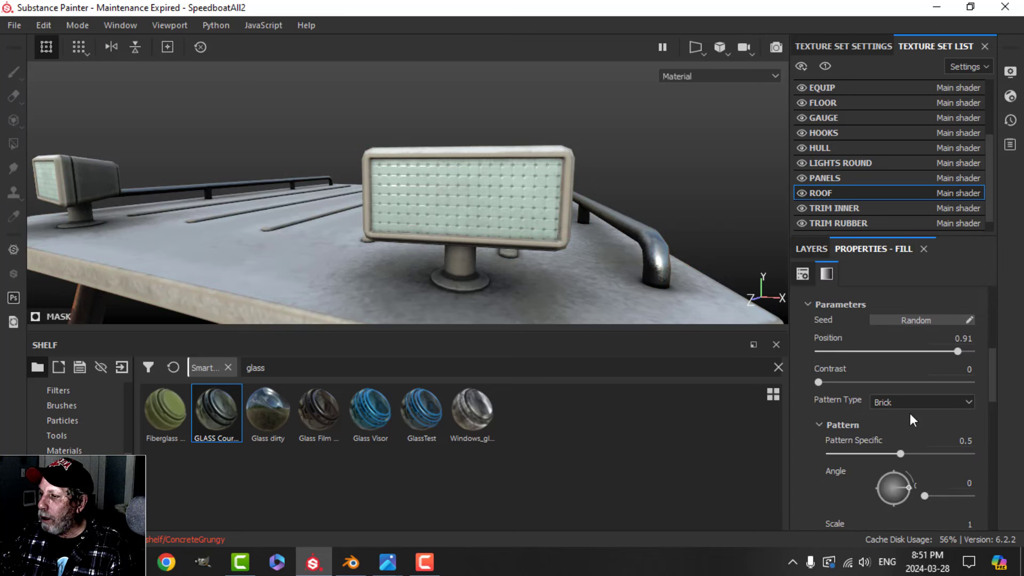
scroll(900, 341, down, 3)
scroll(900, 344, up, 1)
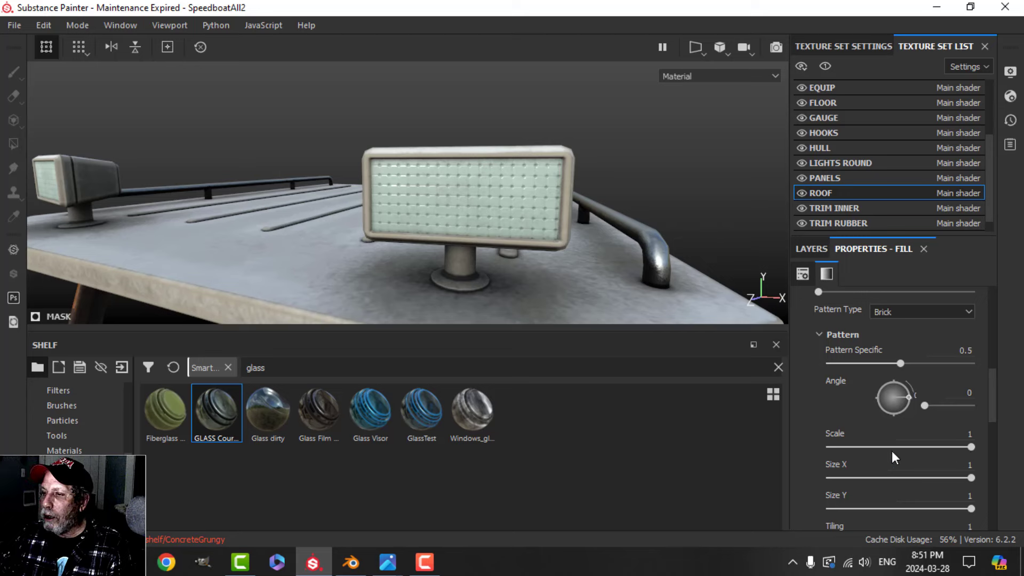
drag(969, 447, 946, 447)
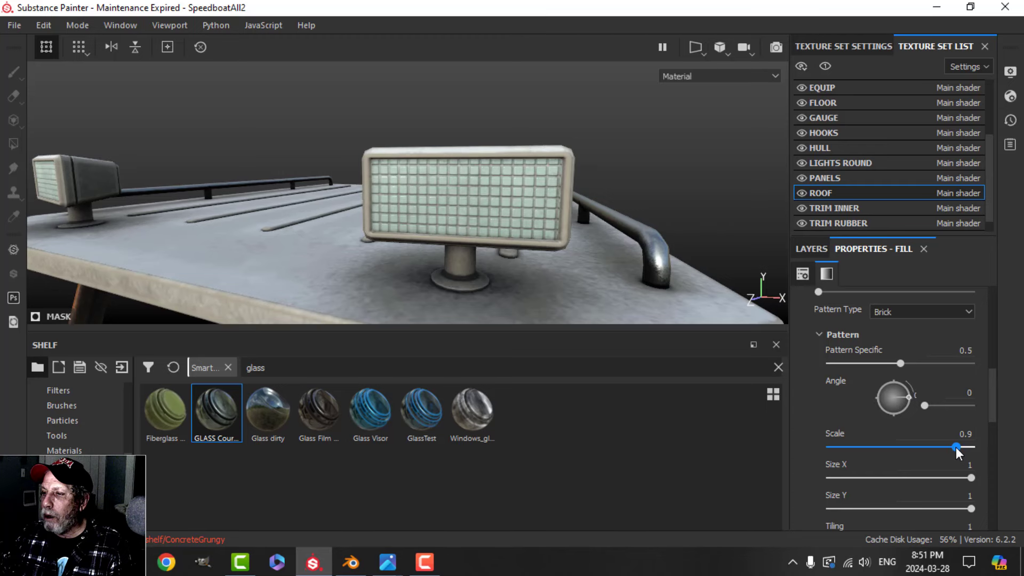
scroll(609, 270, down, 3)
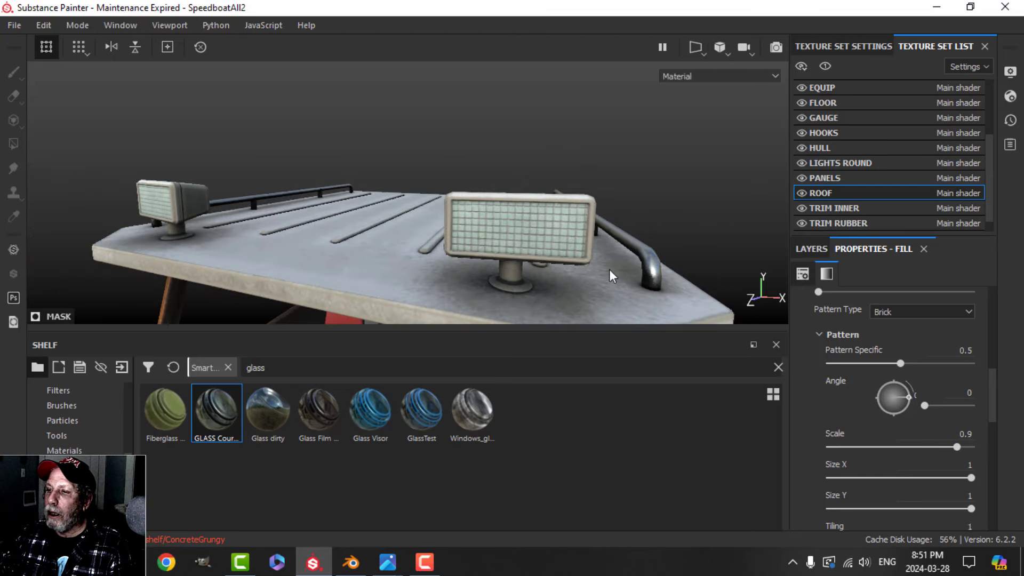
scroll(606, 262, down, 4)
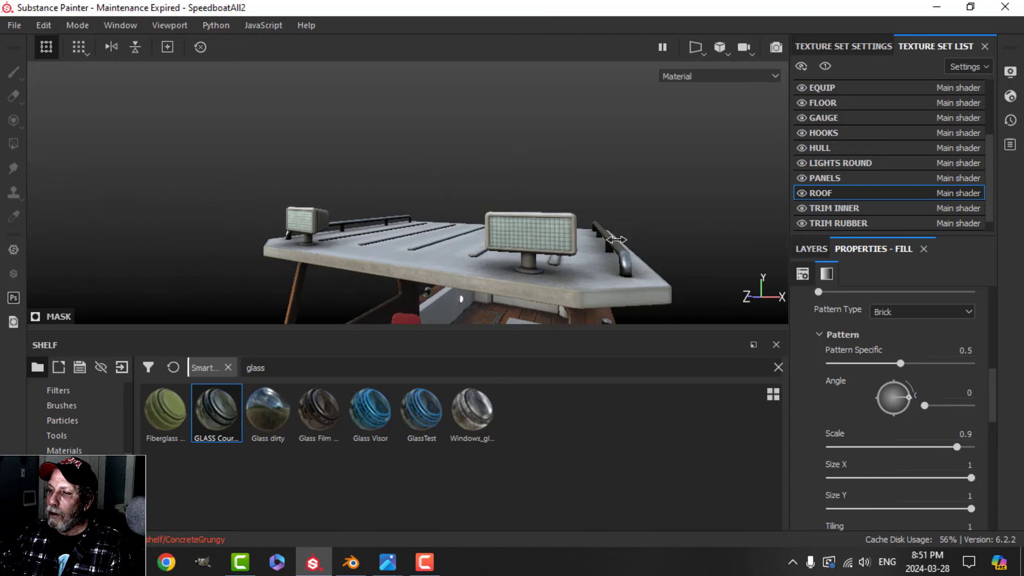
scroll(630, 240, up, 6)
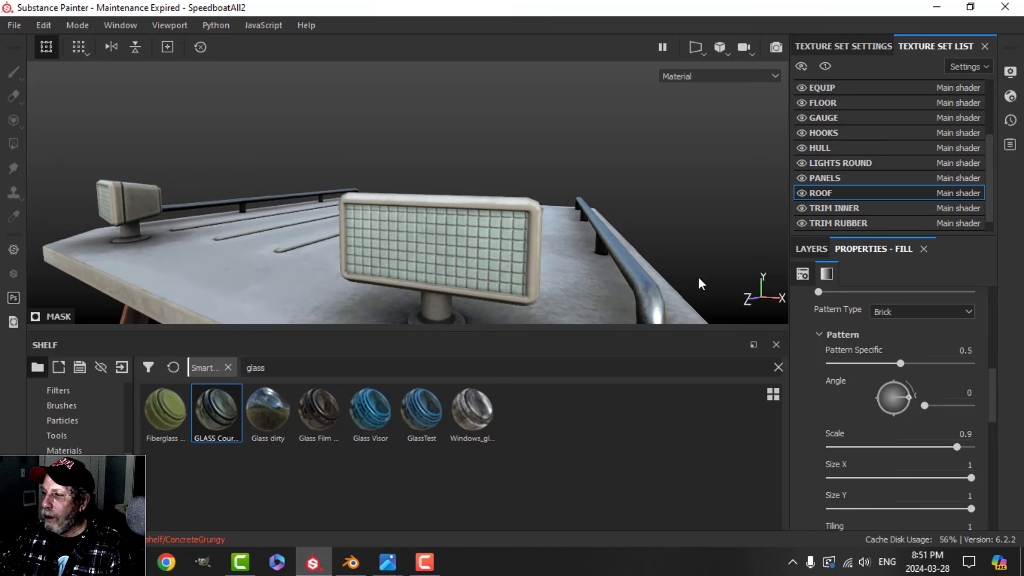
Turn the metal channel back on in the glass layer's fill material and check both roof spotlights from near and far.
click(809, 249)
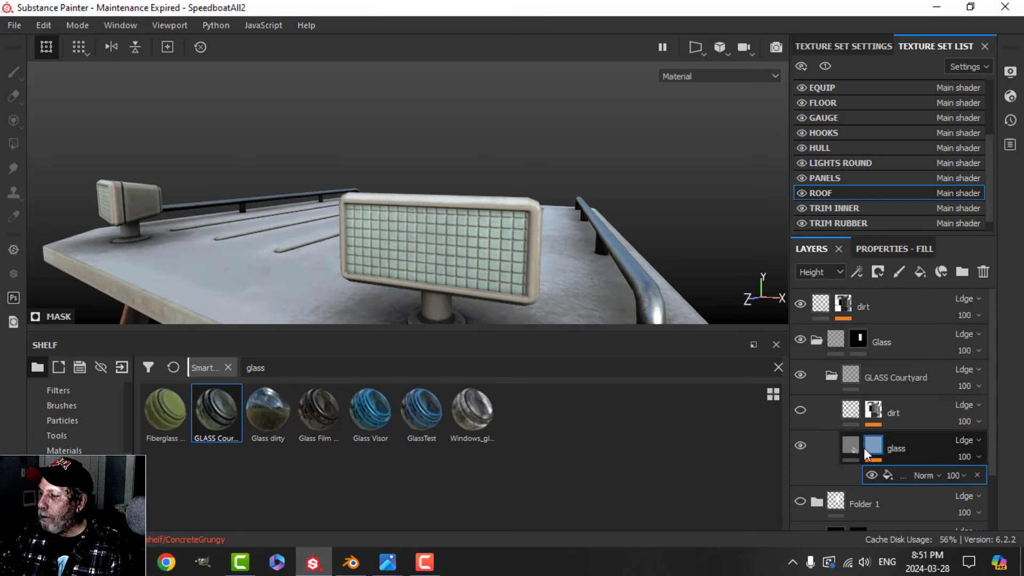
click(881, 250)
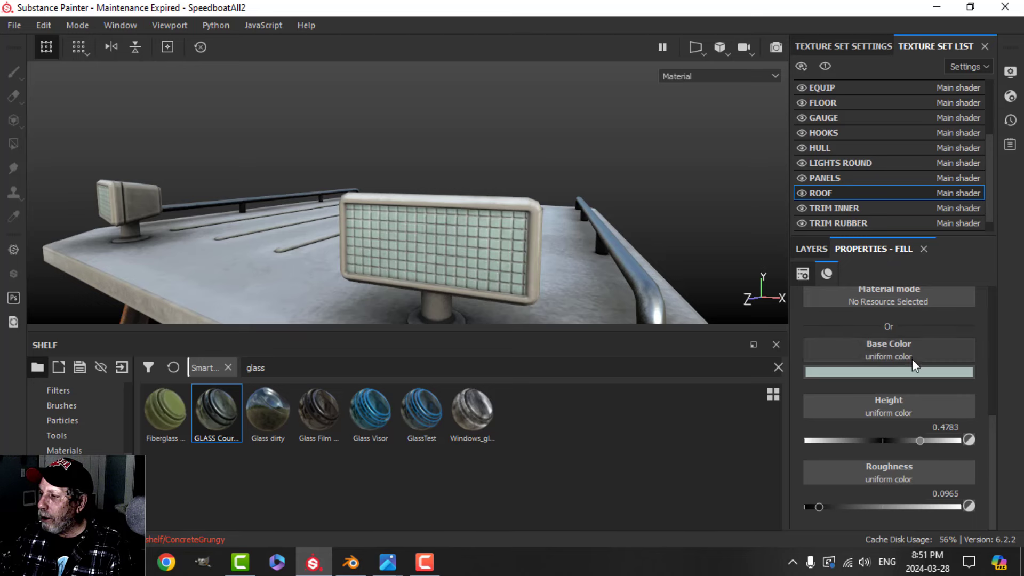
scroll(911, 359, up, 2)
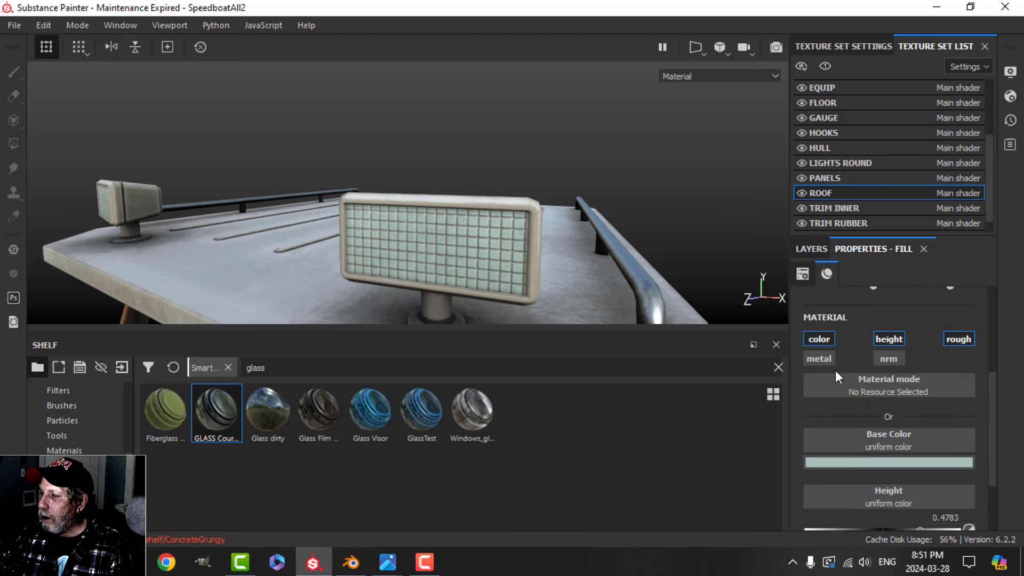
click(822, 358)
scroll(890, 500, down, 5)
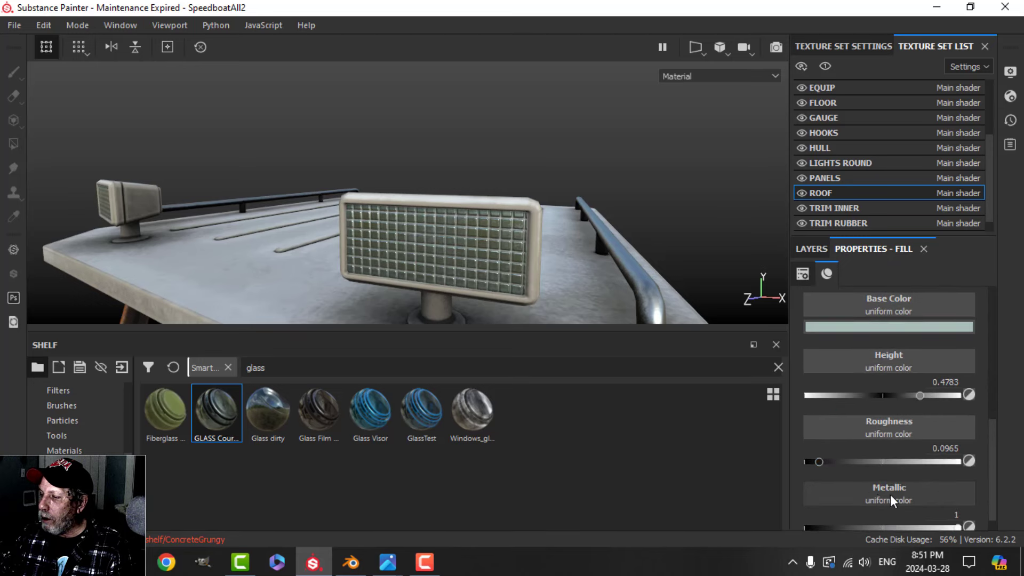
scroll(877, 494, down, 1)
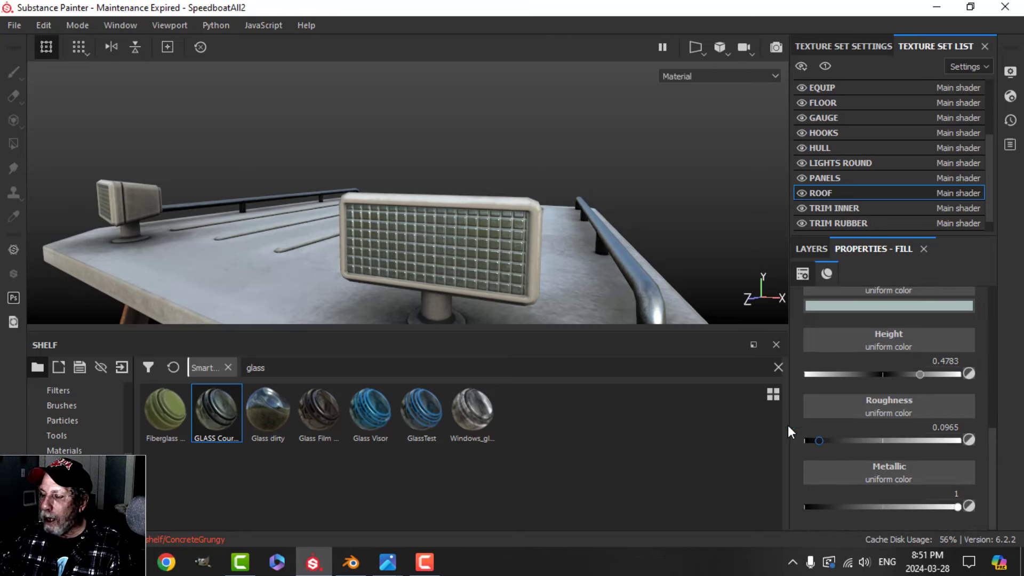
alt+drag(491, 283, 522, 260)
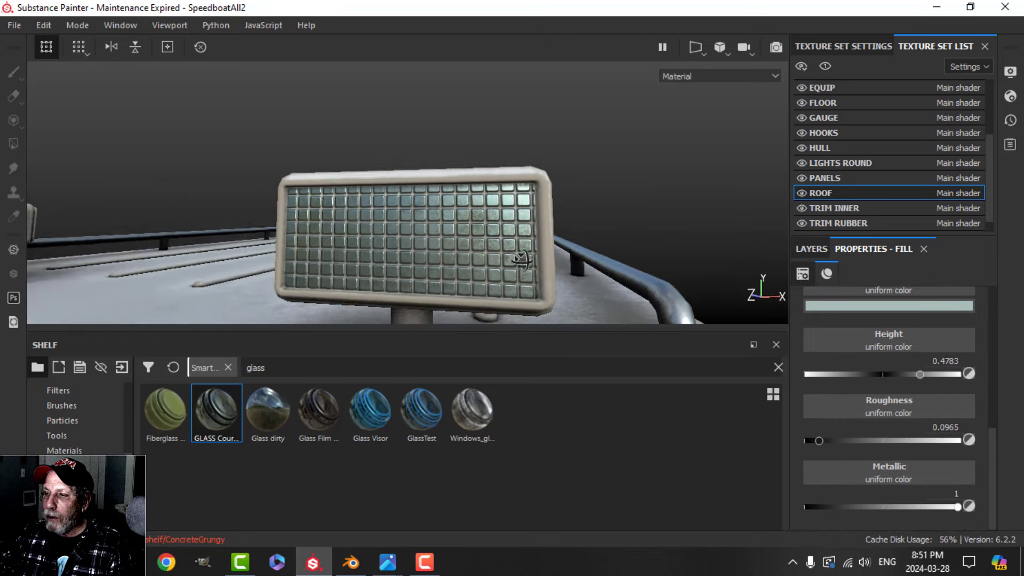
scroll(548, 256, up, 3)
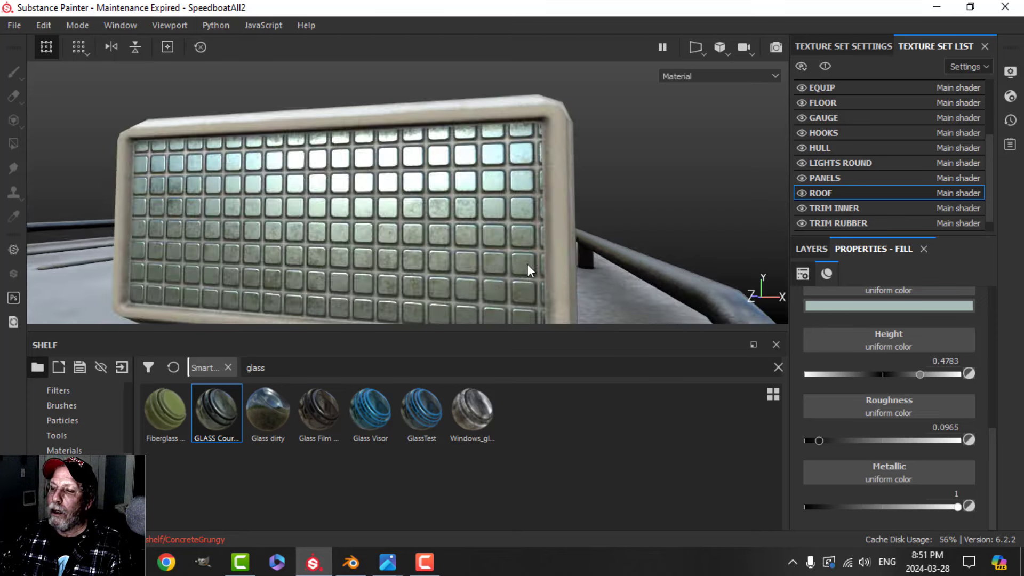
scroll(527, 264, down, 6)
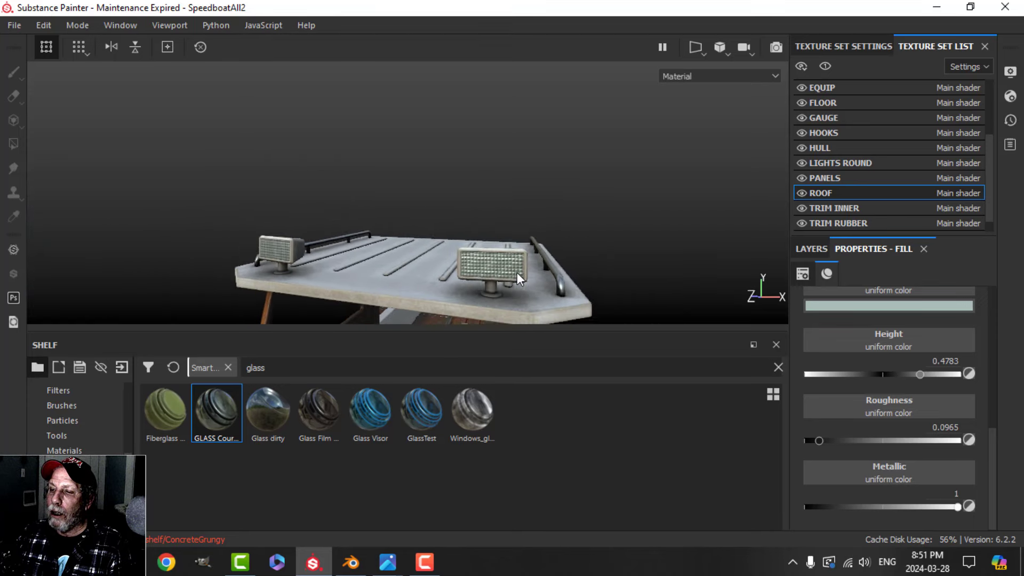
mouse_move(517, 273)
alt+mouse_down()
mouse_move(540, 256)
mouse_move(513, 258)
mouse_move(516, 271)
alt+mouse_up()
scroll(506, 276, up, 2)
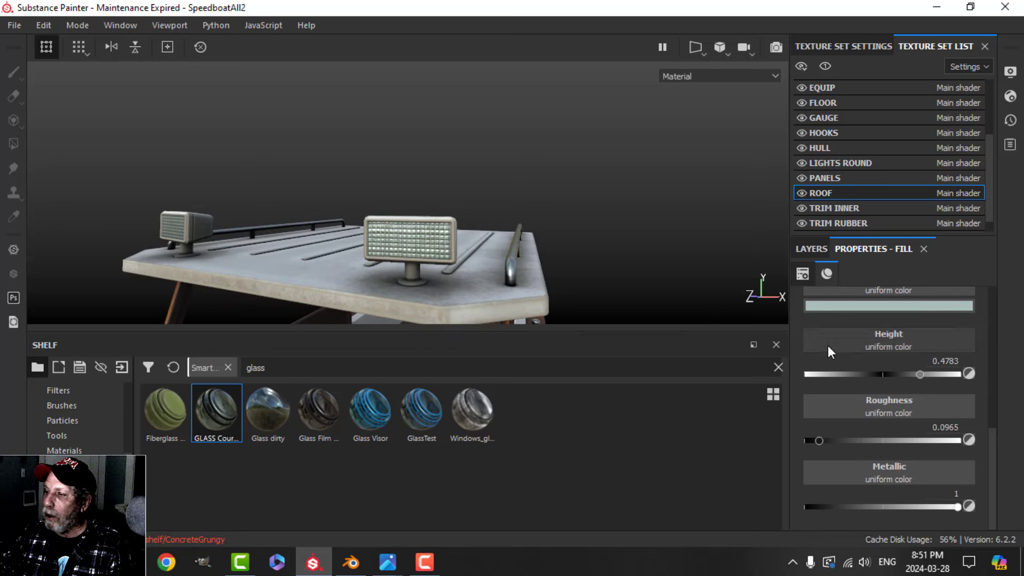
Set the glass layer's height to 1 and view the front spotlight's grid closer.
scroll(827, 344, up, 3)
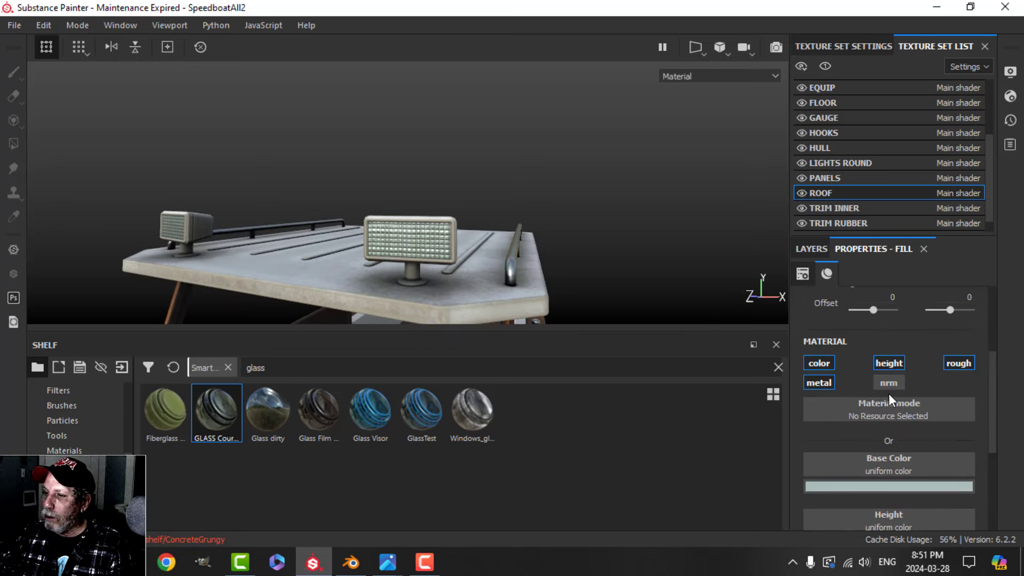
scroll(892, 365, down, 3)
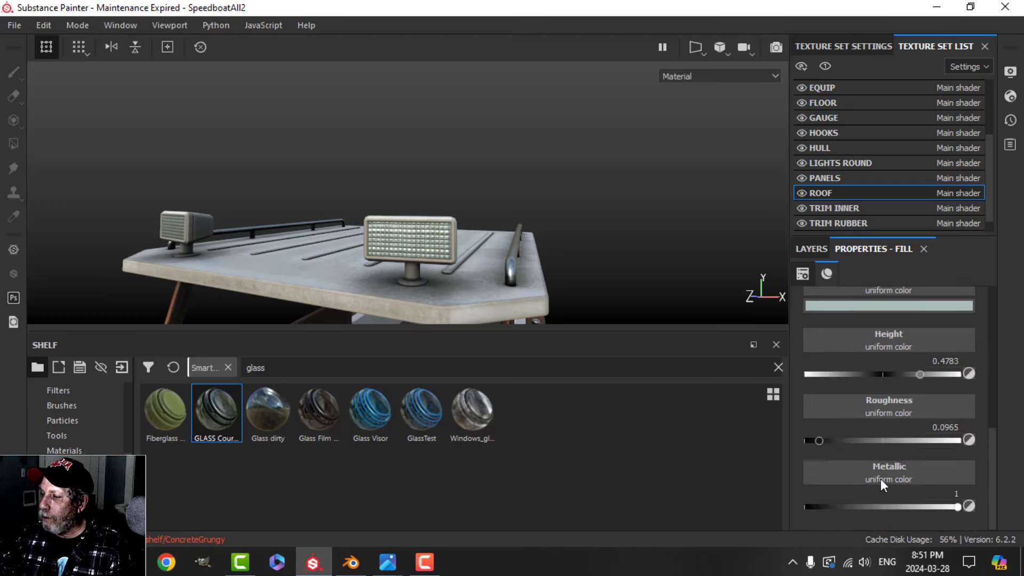
drag(916, 373, 1009, 374)
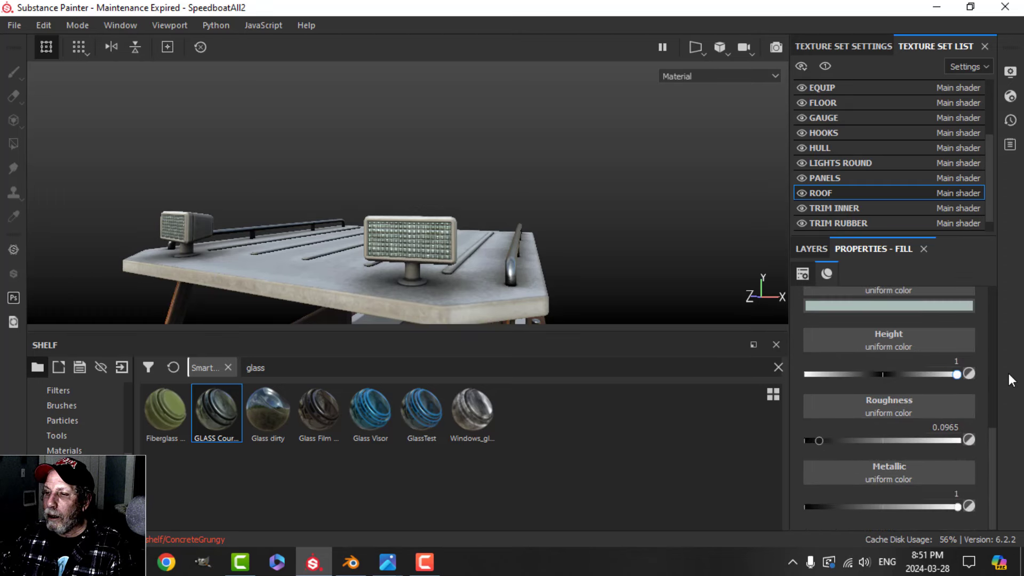
scroll(516, 264, up, 2)
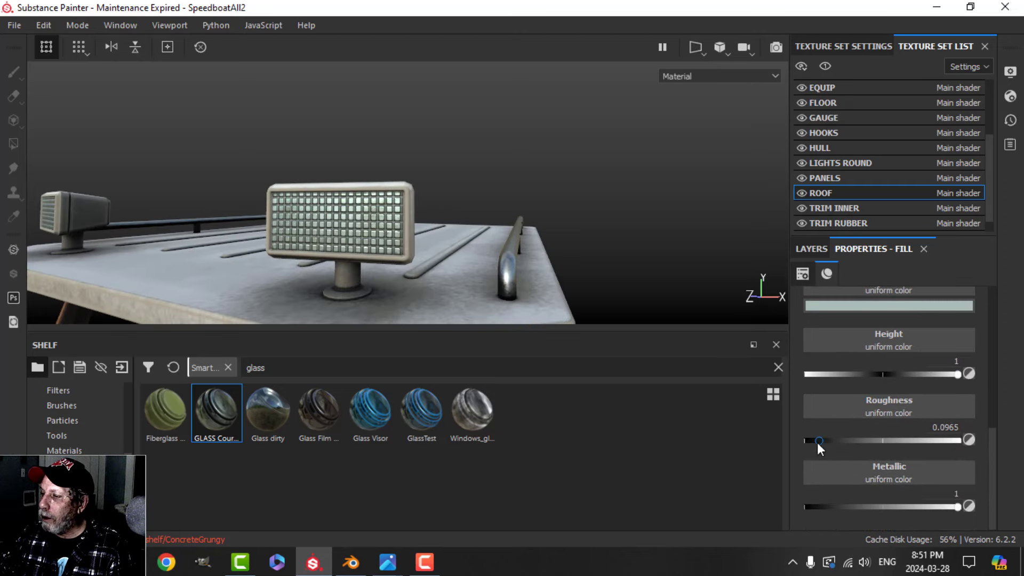
Set the glass layer's roughness to 0.2415 and check the reflections on the spotlight face.
drag(819, 441, 842, 440)
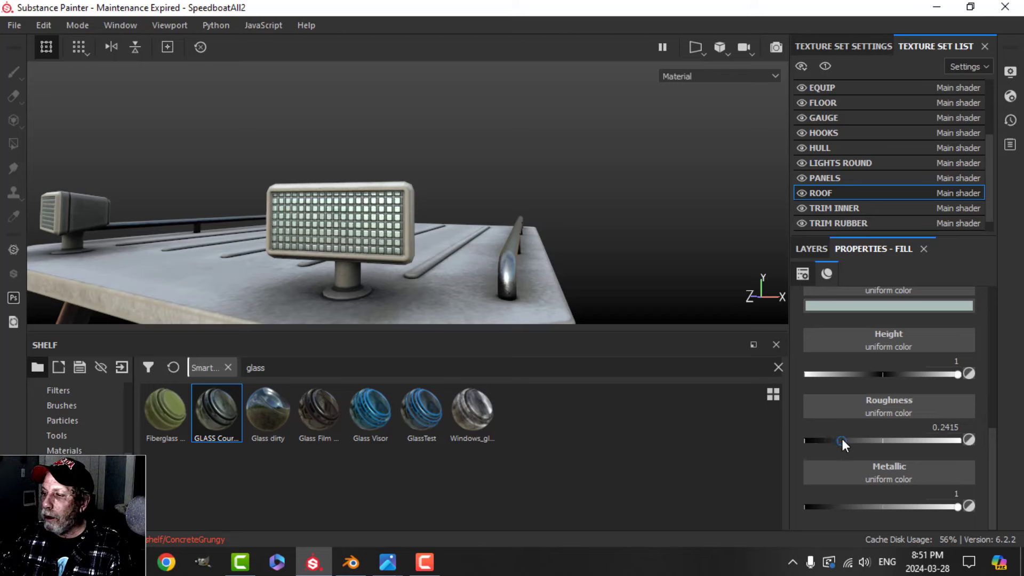
scroll(511, 244, up, 3)
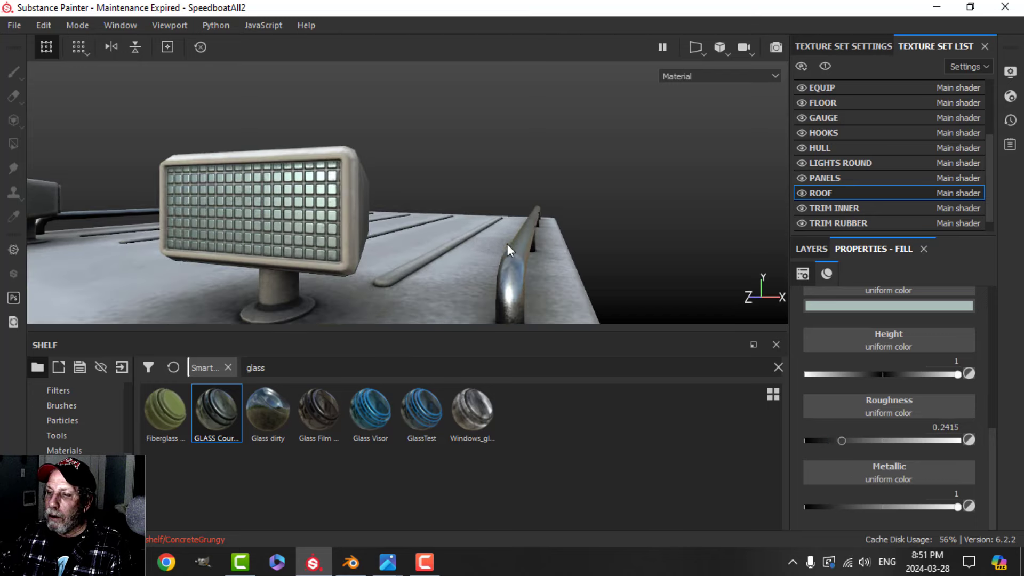
scroll(448, 250, down, 3)
scroll(351, 249, up, 2)
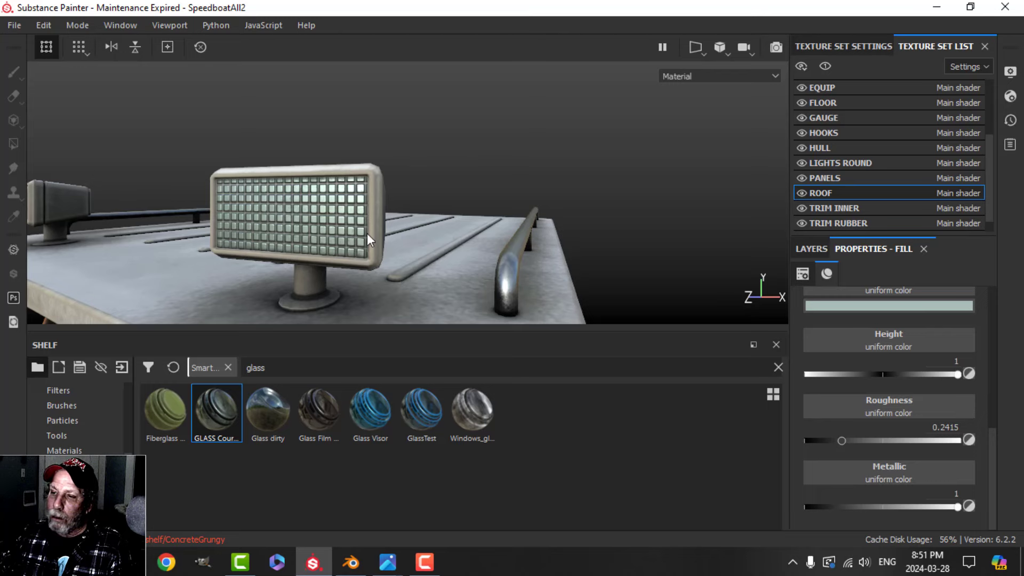
scroll(376, 246, down, 5)
Bring the whole boat into view and change the environment map to Canopus Ground.
alt+drag(372, 253, 500, 233)
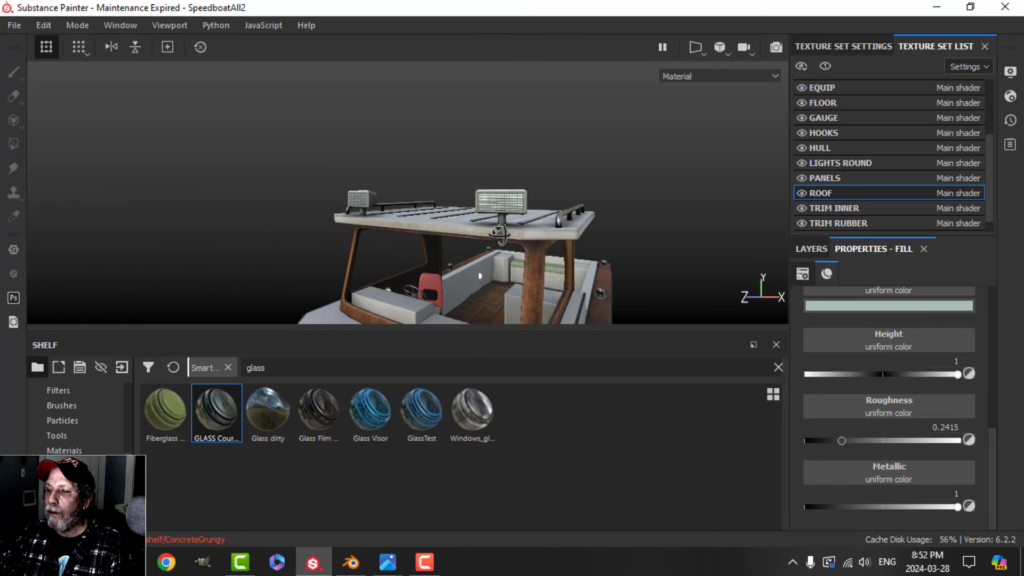
alt+middle_drag(548, 265, 528, 176)
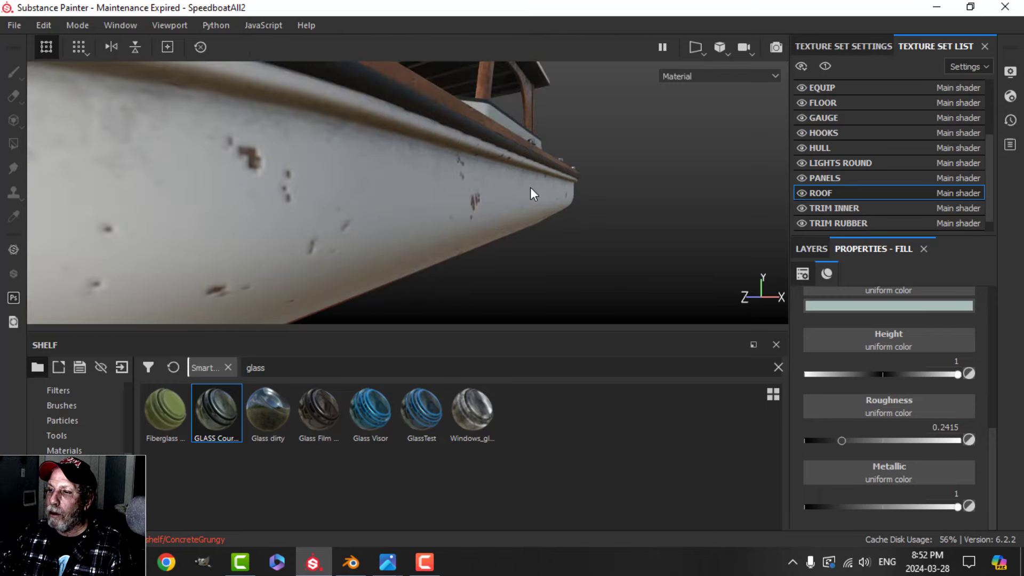
scroll(531, 190, down, 5)
alt+drag(524, 161, 549, 192)
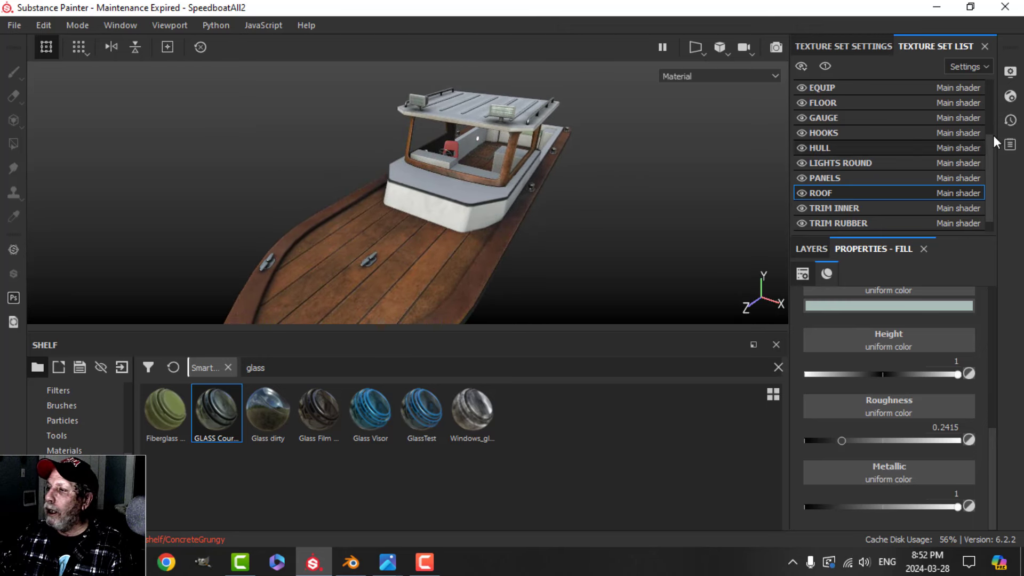
click(1010, 96)
click(1010, 71)
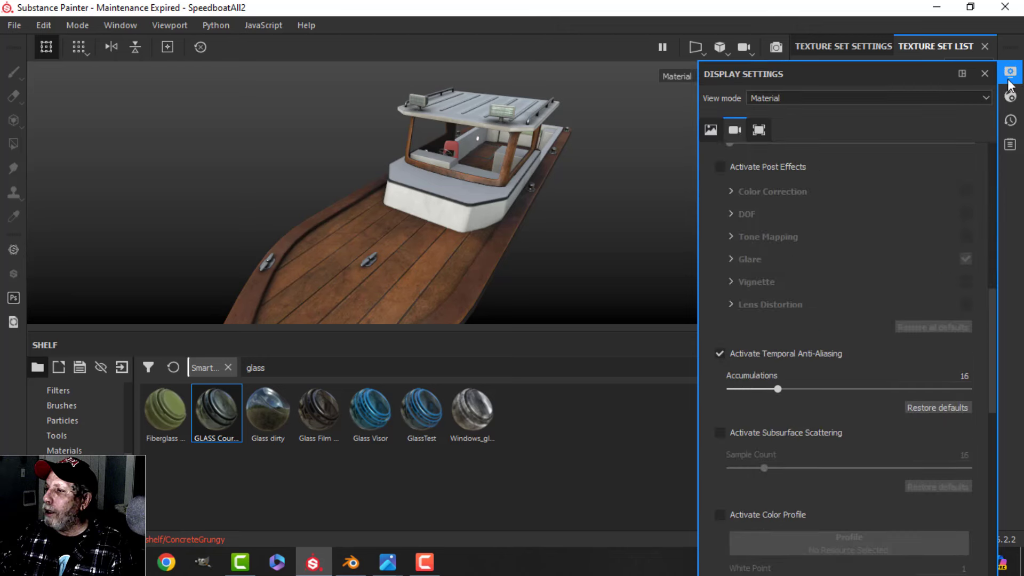
click(714, 130)
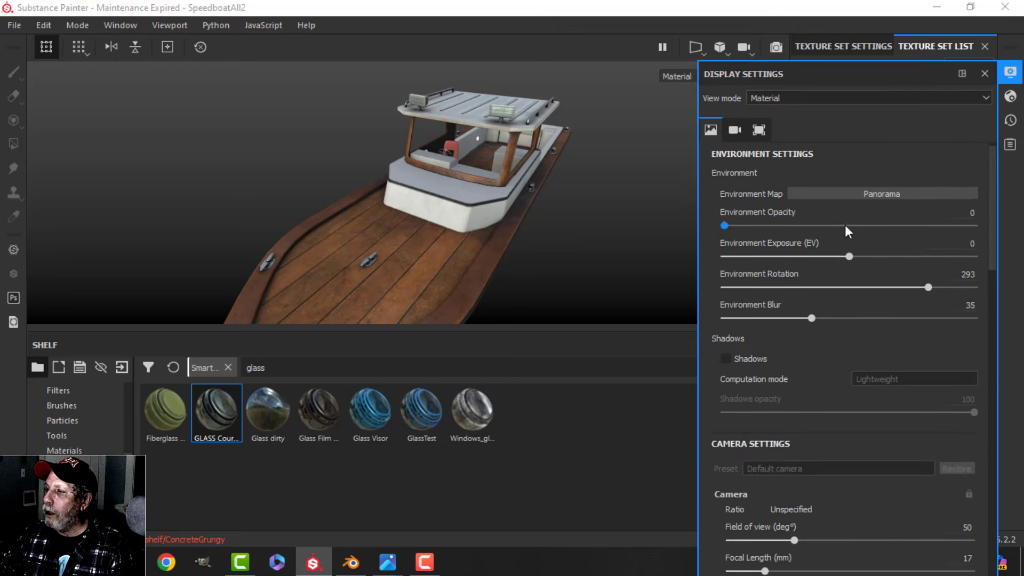
click(868, 195)
click(986, 245)
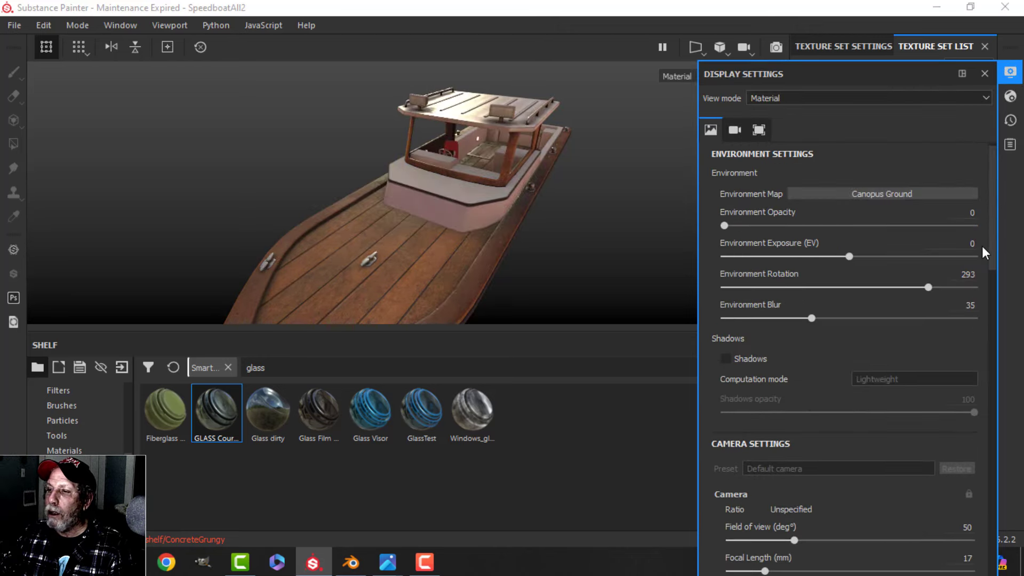
click(1010, 75)
Examine the roof, cabin interior, dashboard and seat materials while rotating the environment lighting.
shift+right_drag(647, 183, 616, 176)
scroll(616, 179, up, 3)
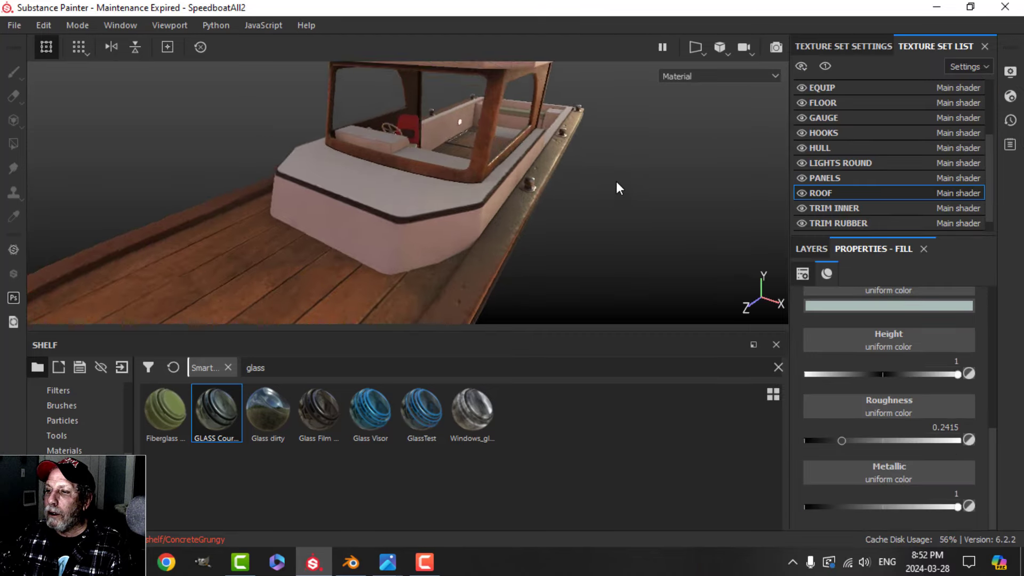
alt+drag(616, 181, 533, 283)
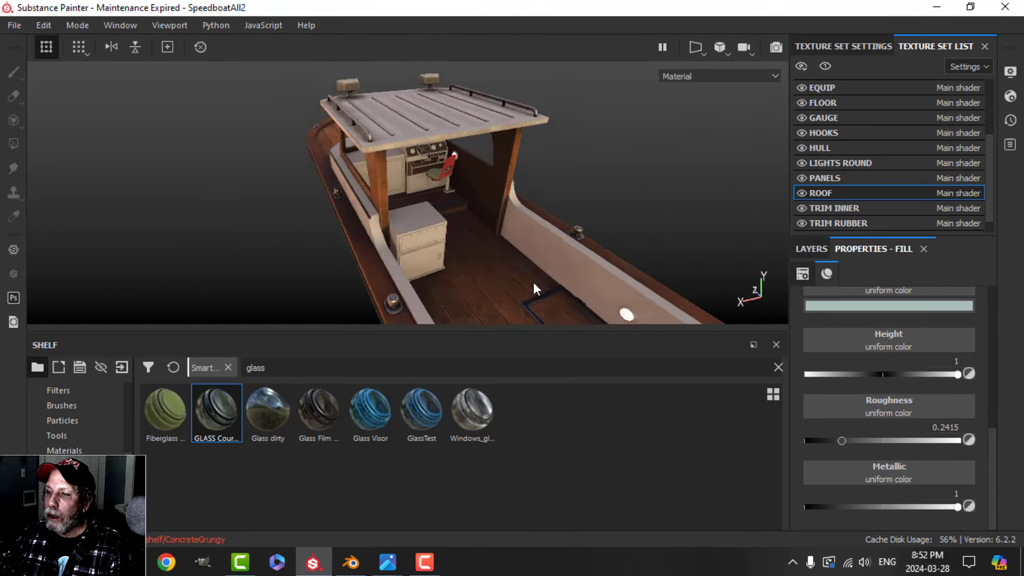
scroll(512, 259, up, 4)
alt+middle_drag(471, 160, 438, 250)
alt+drag(507, 254, 470, 226)
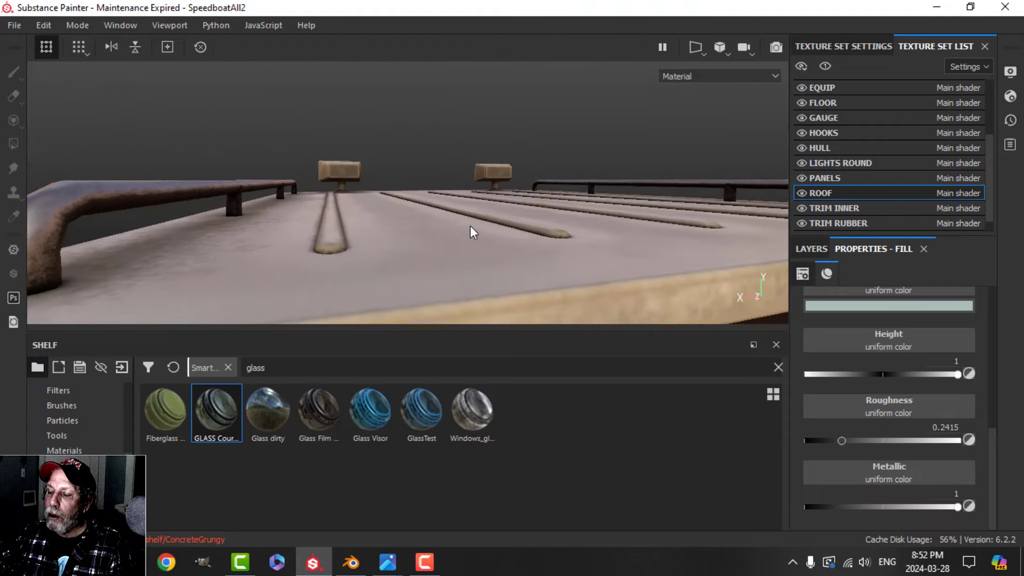
scroll(490, 252, down, 4)
alt+middle_drag(491, 251, 411, 137)
alt+middle_drag(469, 272, 409, 239)
scroll(387, 206, up, 2)
scroll(387, 205, down, 4)
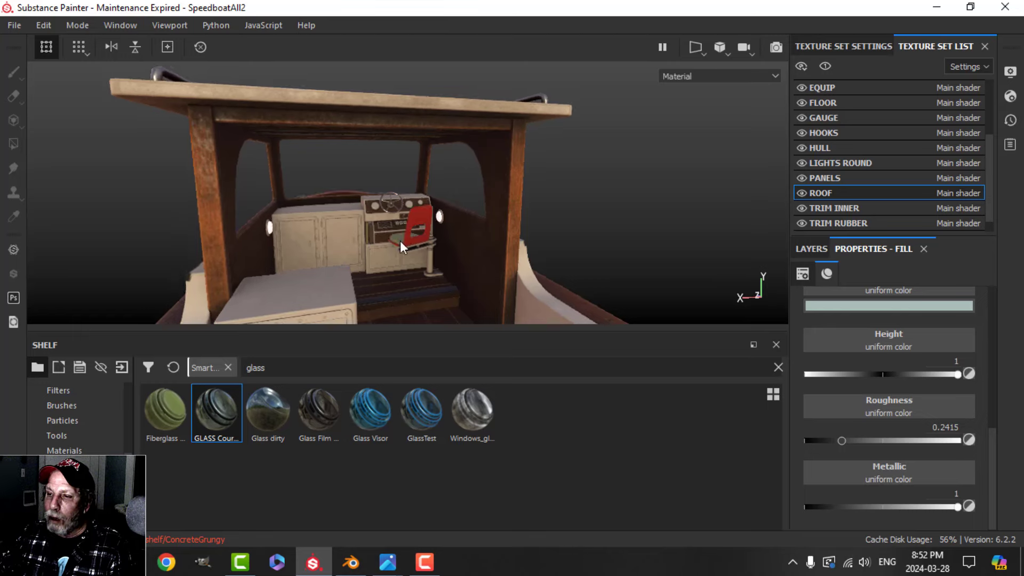
scroll(400, 241, up, 3)
mouse_move(403, 241)
alt+mouse_down()
mouse_move(416, 274)
mouse_move(408, 264)
mouse_move(457, 220)
mouse_move(396, 233)
alt+mouse_up()
shift+right_drag(396, 233, 498, 203)
scroll(526, 230, down, 6)
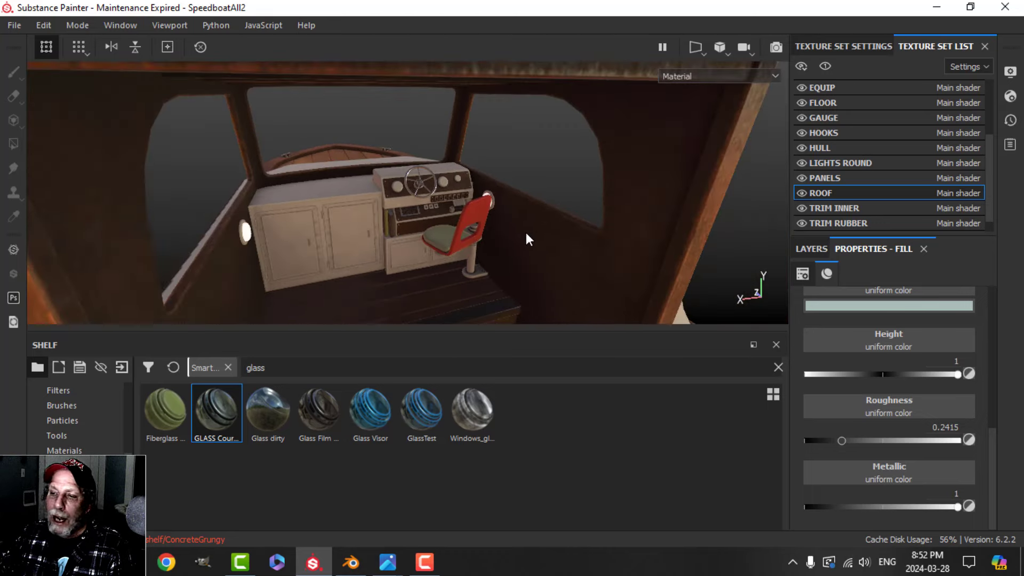
Review the whole boat's exterior and rear deck from several angles under rotated environment lighting.
alt+drag(515, 181, 491, 183)
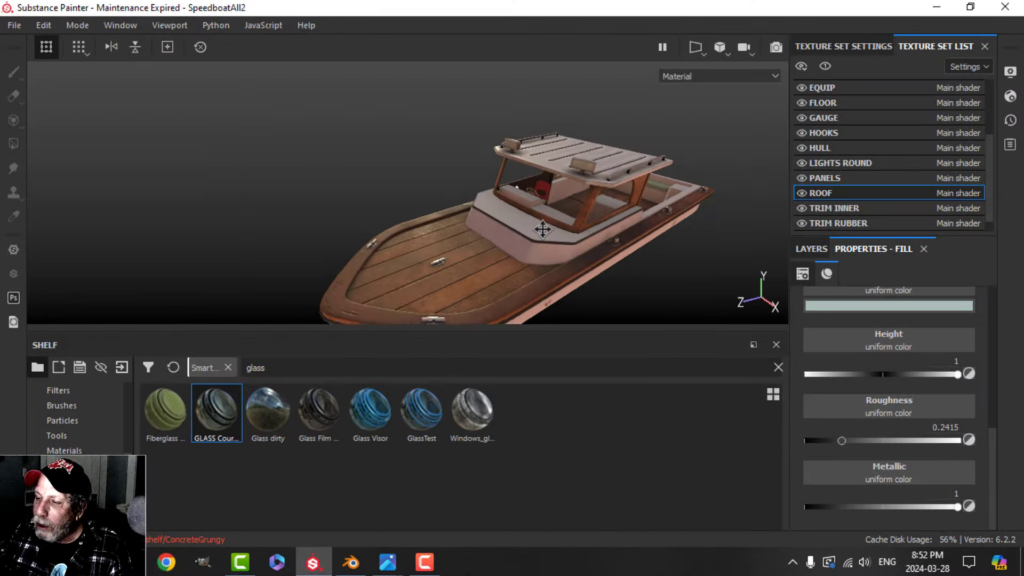
alt+drag(542, 229, 309, 220)
scroll(312, 227, up, 5)
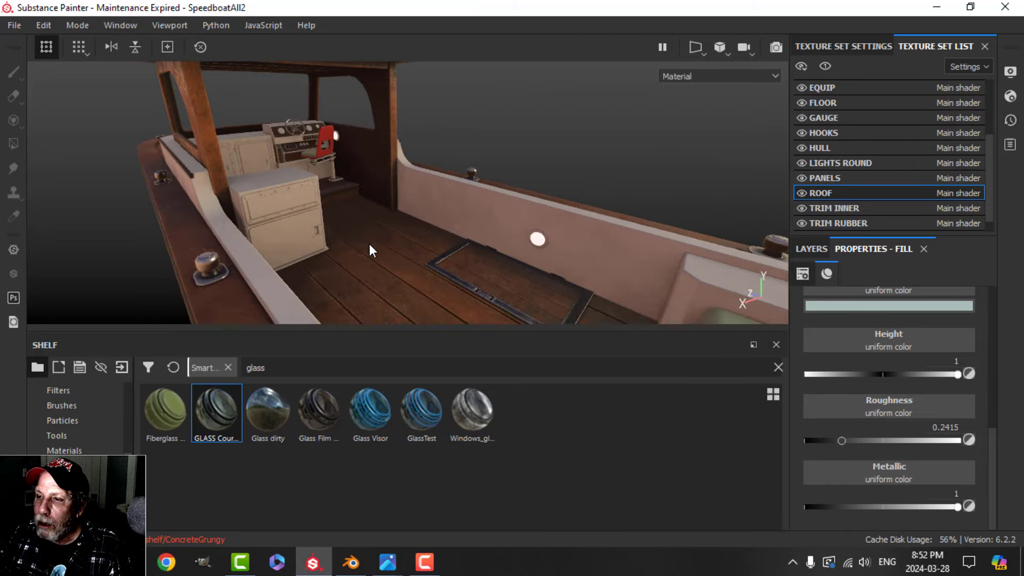
alt+drag(369, 245, 496, 267)
alt+middle_drag(373, 256, 480, 230)
alt+drag(480, 230, 428, 244)
shift+right_drag(427, 244, 506, 204)
scroll(506, 203, down, 2)
alt+drag(505, 203, 345, 236)
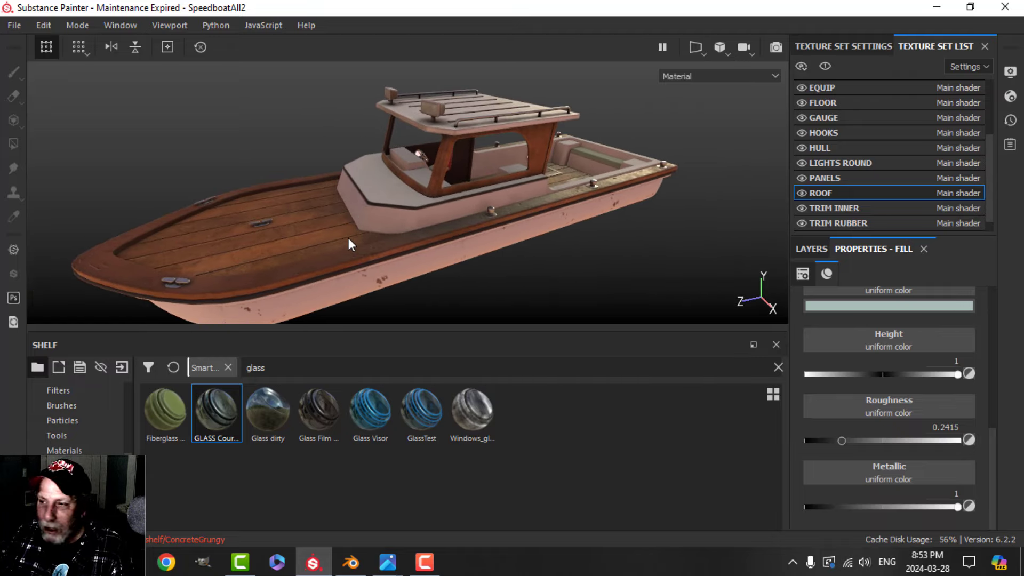